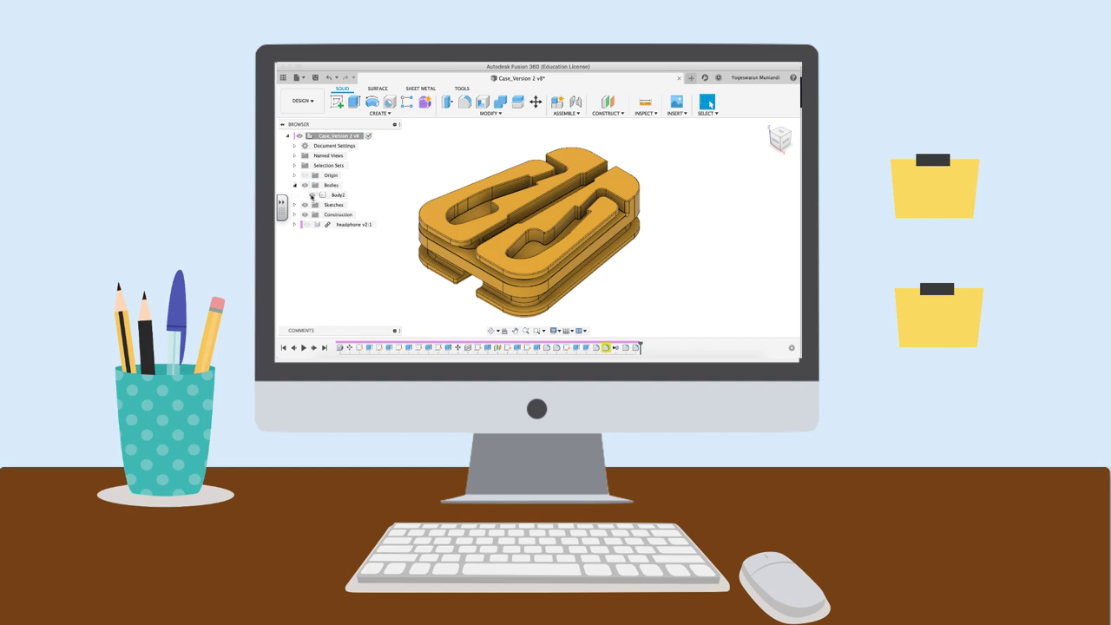
Hide Body2 in the Browser so the yellow case body disappears from view.
{"action": "left_click", "coordinate": [312, 196]}
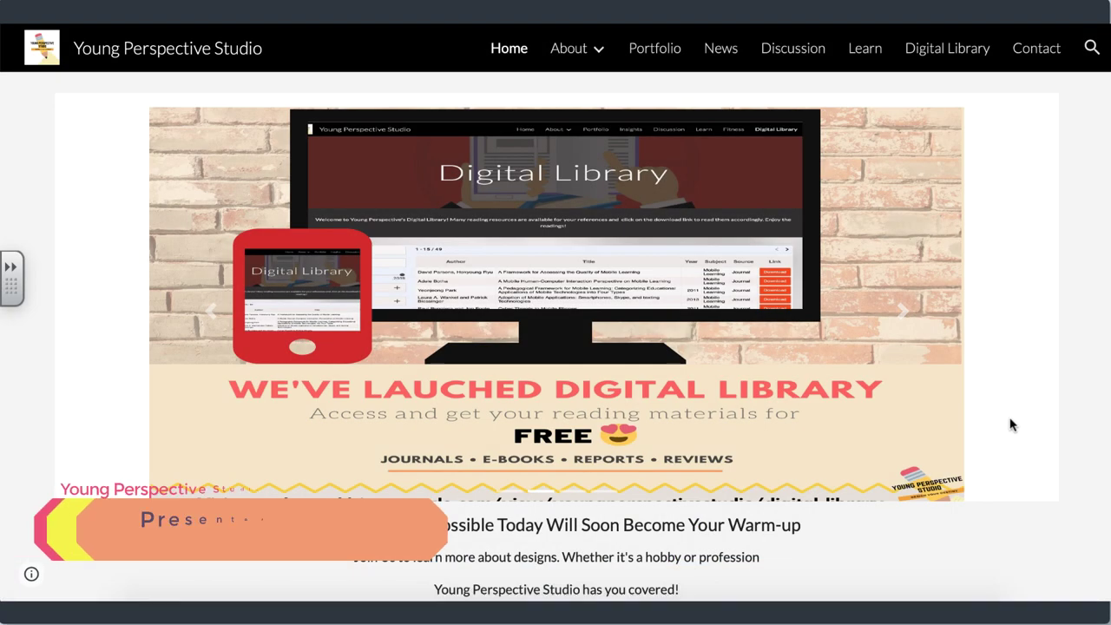
Go to the Digital Library page and scroll down to its table of 58 downloadable resources.
{"action": "scroll", "coordinate": [1010, 424], "scroll_direction": "down", "scroll_amount": 3}
{"action": "scroll", "coordinate": [1010, 425], "scroll_direction": "down", "scroll_amount": 2}
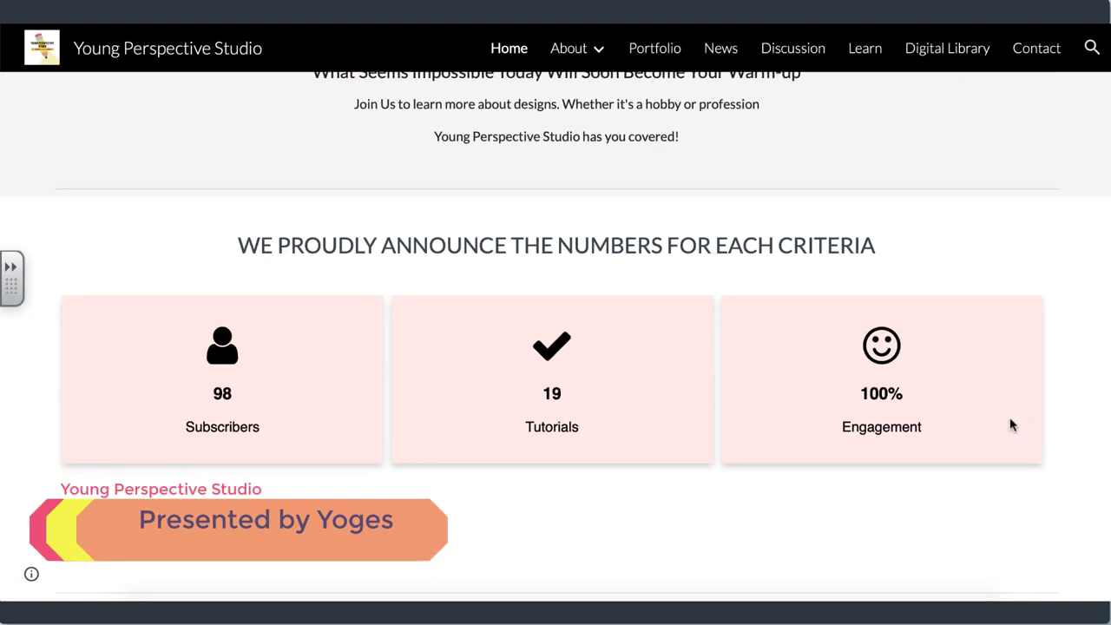
{"action": "scroll", "coordinate": [1010, 424], "scroll_direction": "up", "scroll_amount": 4}
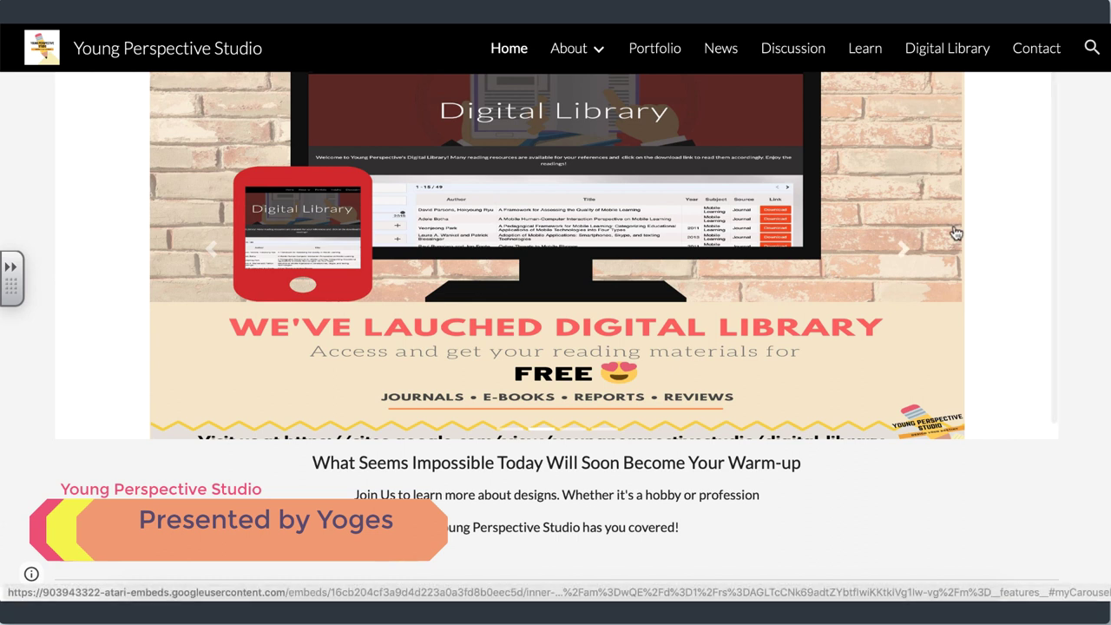
{"action": "scroll", "coordinate": [955, 234], "scroll_direction": "up", "scroll_amount": 1}
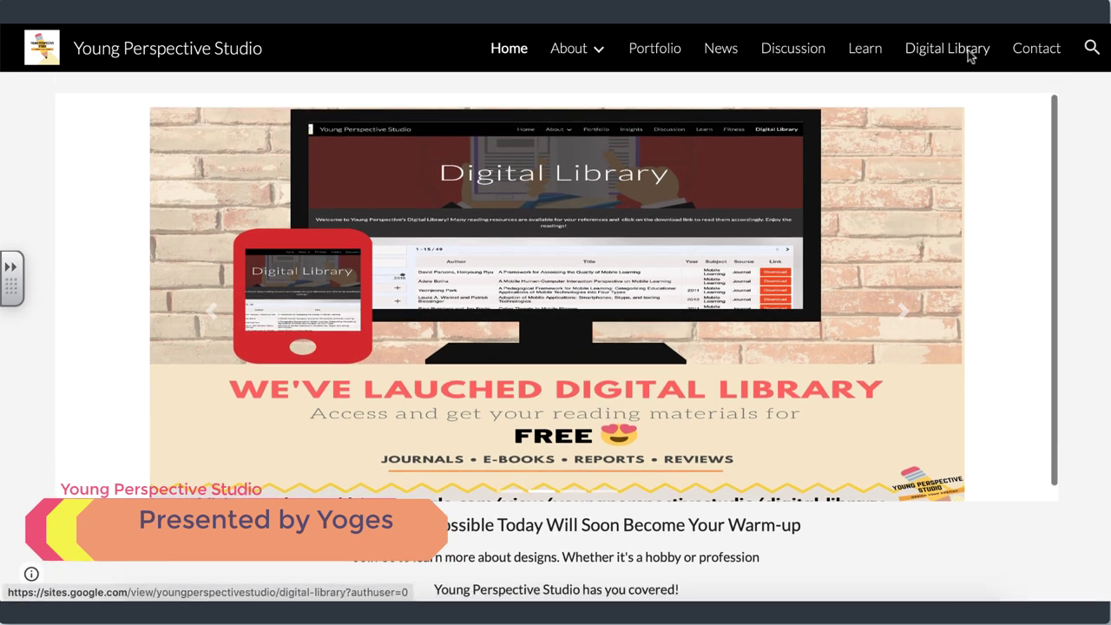
{"action": "left_click", "coordinate": [970, 54]}
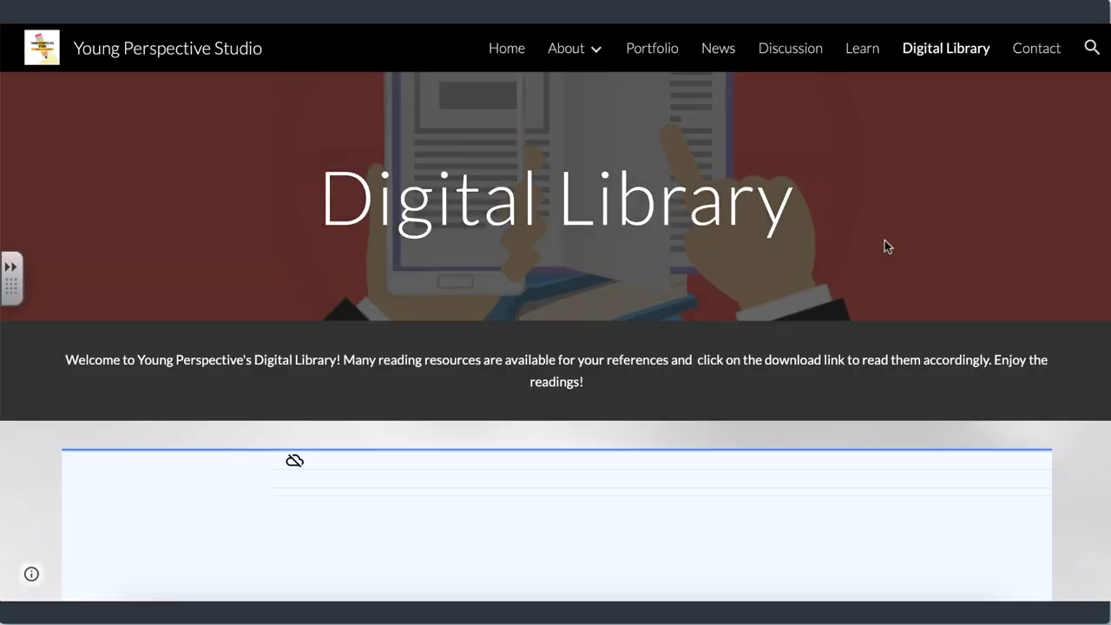
{"action": "scroll", "coordinate": [885, 246], "scroll_direction": "down", "scroll_amount": 1}
{"action": "scroll", "coordinate": [884, 247], "scroll_direction": "down", "scroll_amount": 2}
{"action": "scroll", "coordinate": [886, 247], "scroll_direction": "down", "scroll_amount": 1}
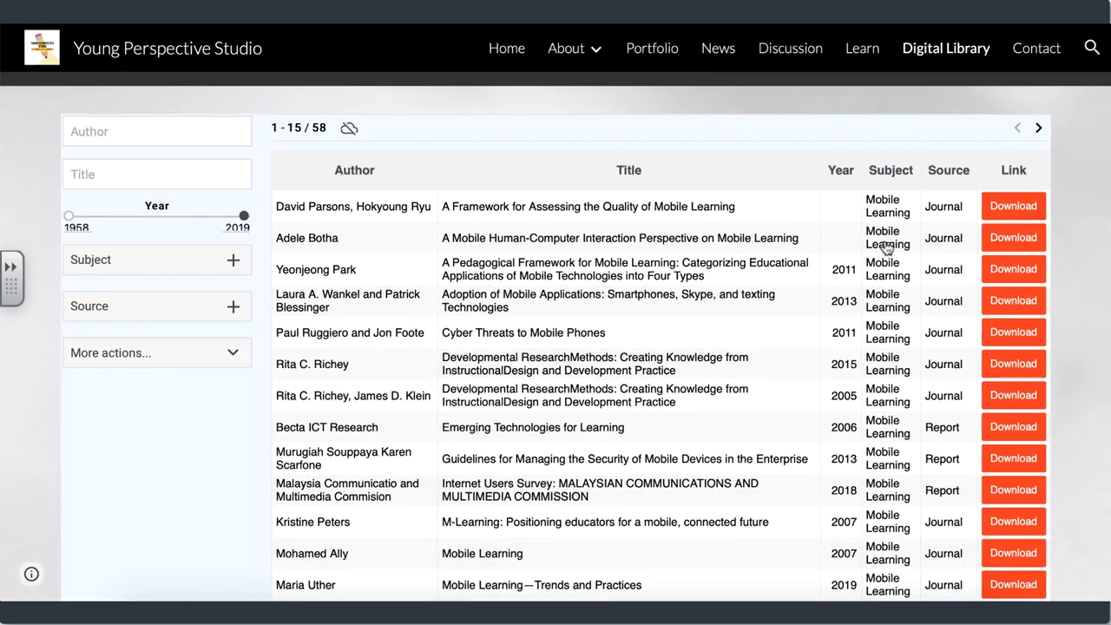
{"action": "scroll", "coordinate": [885, 248], "scroll_direction": "down", "scroll_amount": 1}
Open the Adoption of Mobile Applications paper and scroll down through the content.
{"action": "left_click", "coordinate": [1015, 274]}
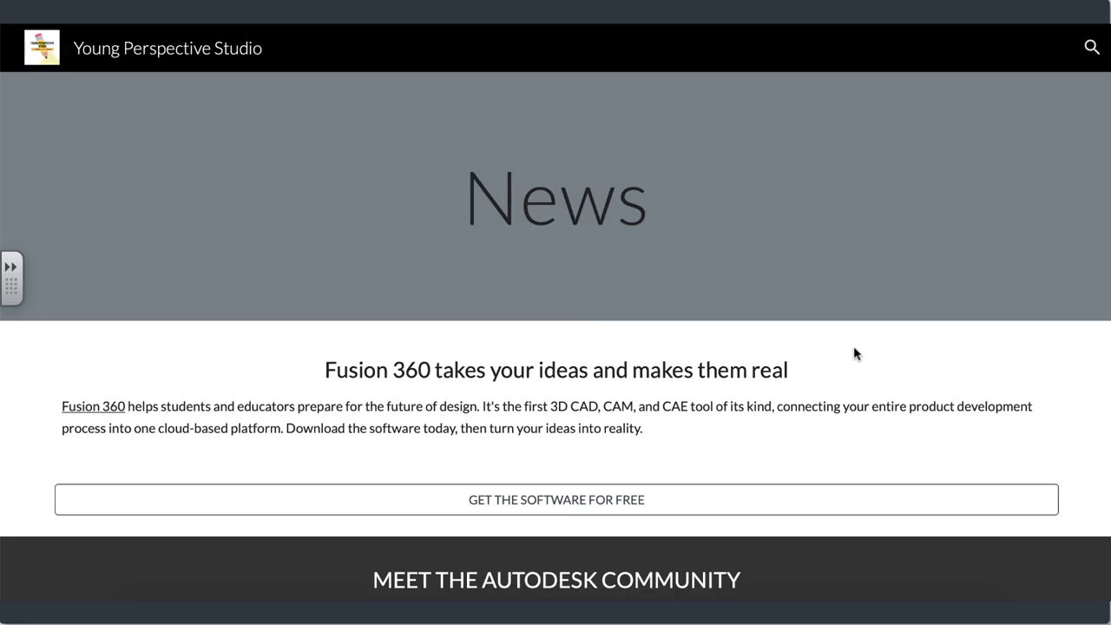
{"action": "scroll", "coordinate": [854, 352], "scroll_direction": "down", "scroll_amount": 2}
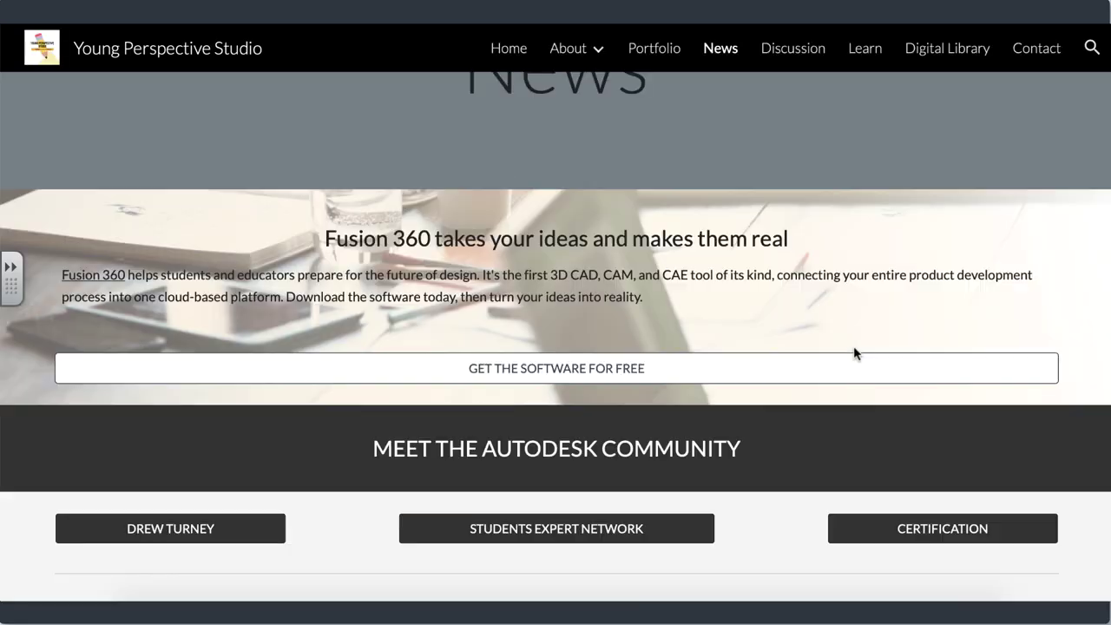
{"action": "scroll", "coordinate": [854, 351], "scroll_direction": "down", "scroll_amount": 1}
{"action": "scroll", "coordinate": [854, 351], "scroll_direction": "down", "scroll_amount": 3}
{"action": "scroll", "coordinate": [854, 352], "scroll_direction": "down", "scroll_amount": 1}
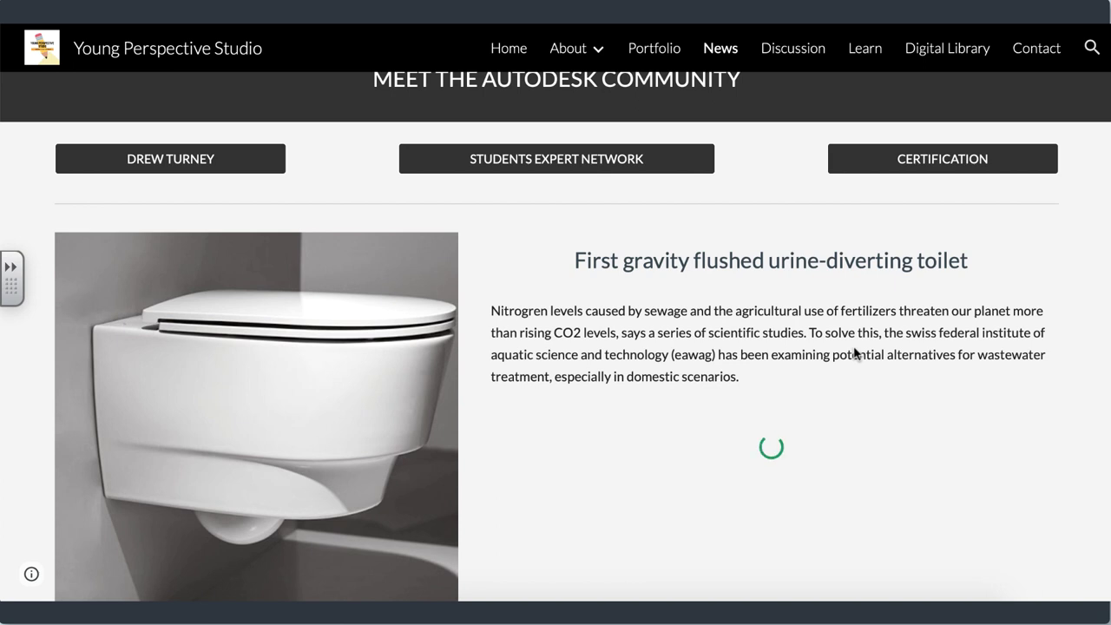
{"action": "scroll", "coordinate": [855, 351], "scroll_direction": "down", "scroll_amount": 4}
{"action": "scroll", "coordinate": [855, 351], "scroll_direction": "down", "scroll_amount": 3}
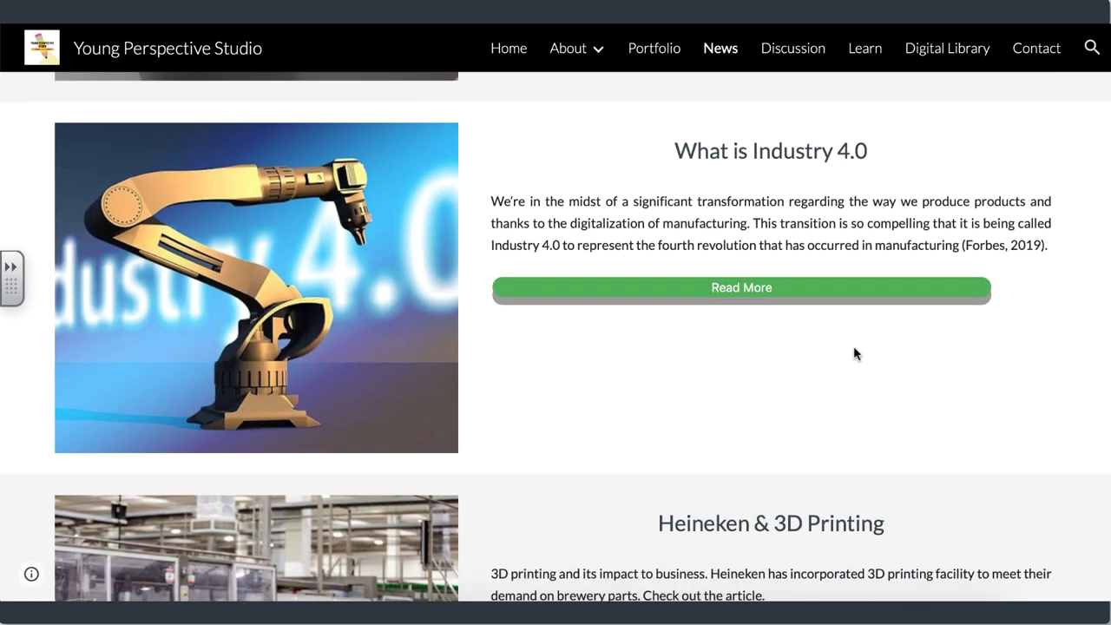
{"action": "scroll", "coordinate": [854, 353], "scroll_direction": "down", "scroll_amount": 3}
{"action": "scroll", "coordinate": [854, 353], "scroll_direction": "down", "scroll_amount": 2}
{"action": "scroll", "coordinate": [854, 353], "scroll_direction": "down", "scroll_amount": 1}
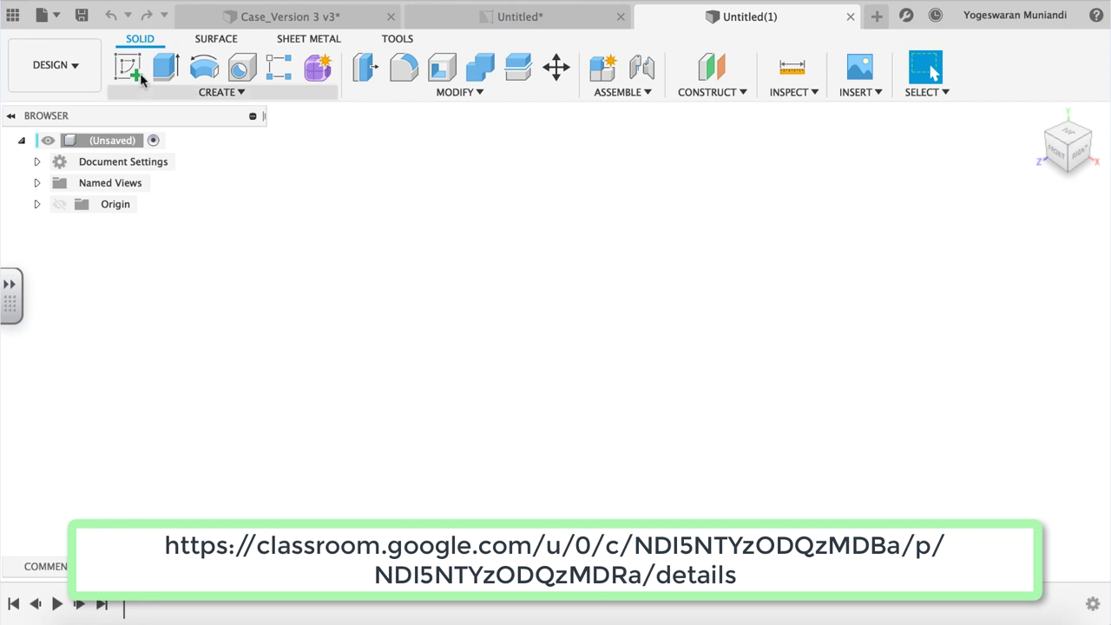
Start a sketch on the top plane and draw a center rectangle from the origin.
{"action": "left_click", "coordinate": [140, 75]}
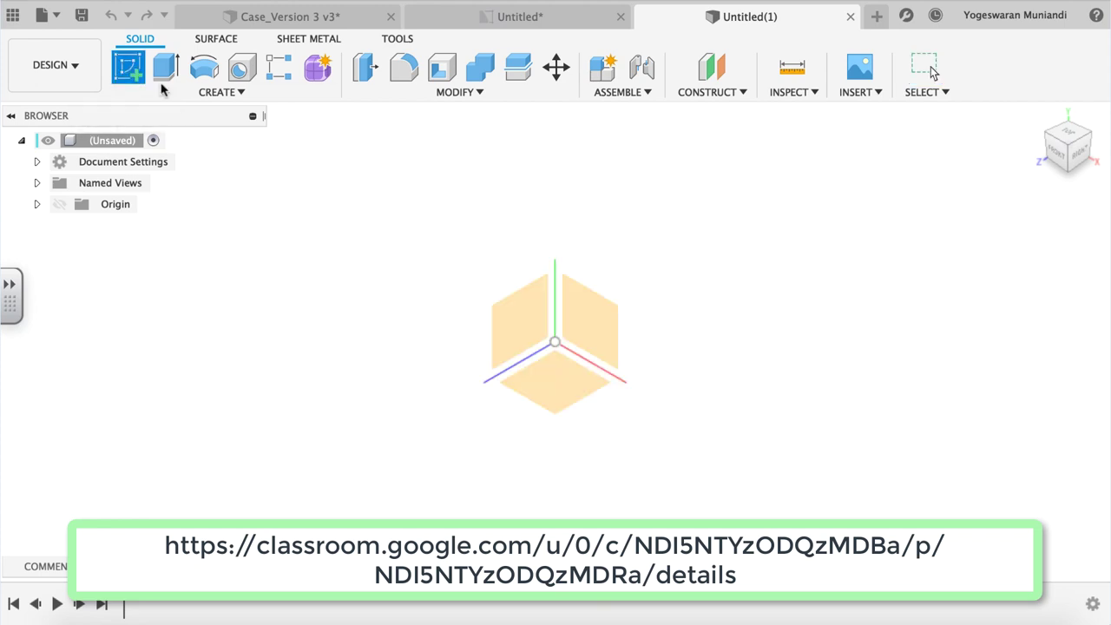
{"action": "left_click", "coordinate": [568, 377]}
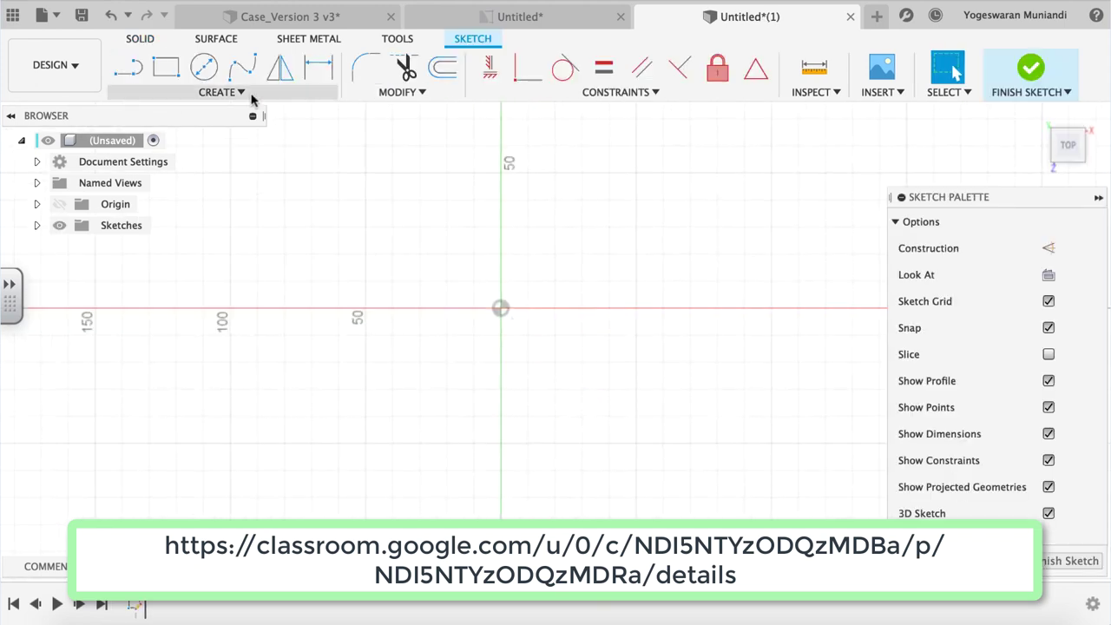
{"action": "left_click", "coordinate": [166, 67]}
{"action": "left_click", "coordinate": [221, 92]}
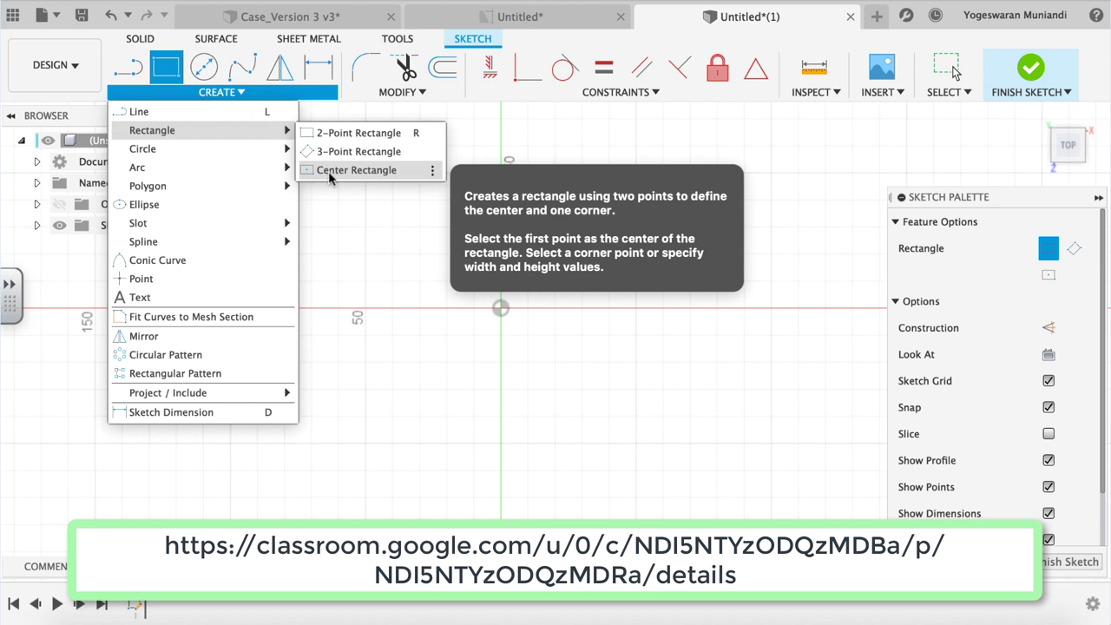
{"action": "left_click", "coordinate": [328, 170]}
{"action": "left_click", "coordinate": [501, 308]}
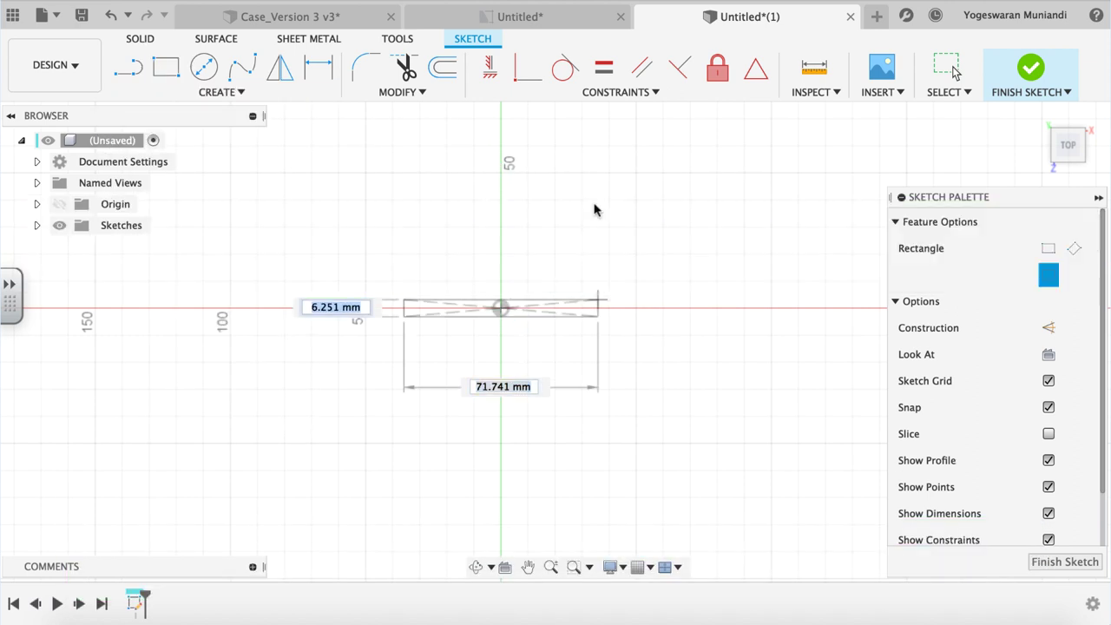
{"action": "left_click", "coordinate": [647, 141]}
Dimension the rectangle 70 mm tall and 56 mm wide.
{"action": "key", "text": "d"}
{"action": "left_click", "coordinate": [649, 210]}
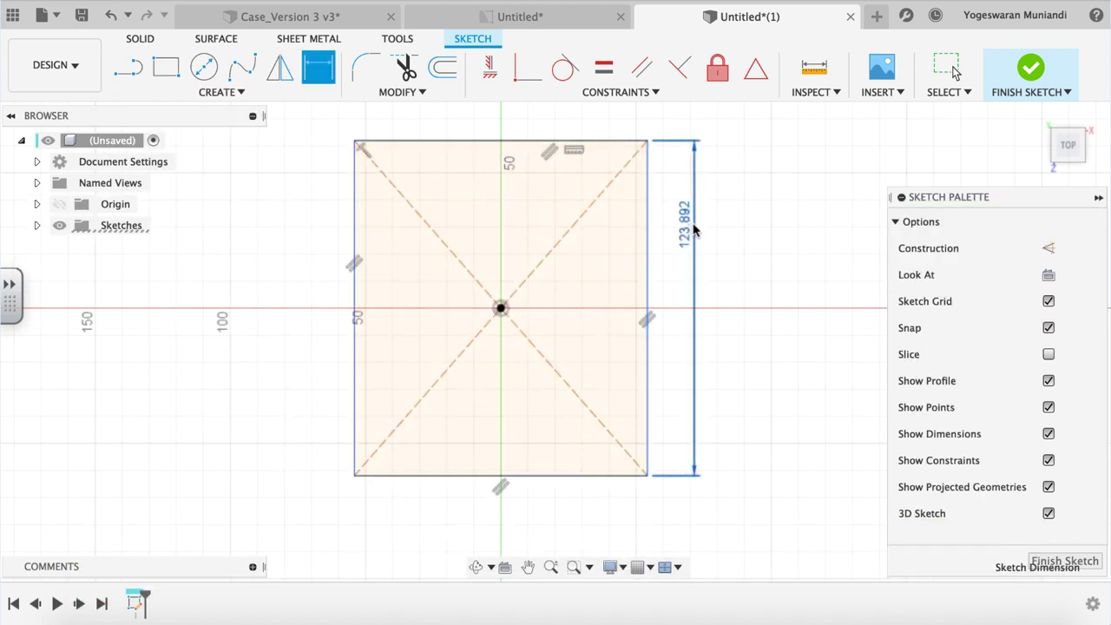
{"action": "left_click", "coordinate": [694, 228]}
{"action": "type", "text": "70"}
{"action": "key", "text": "Return"}
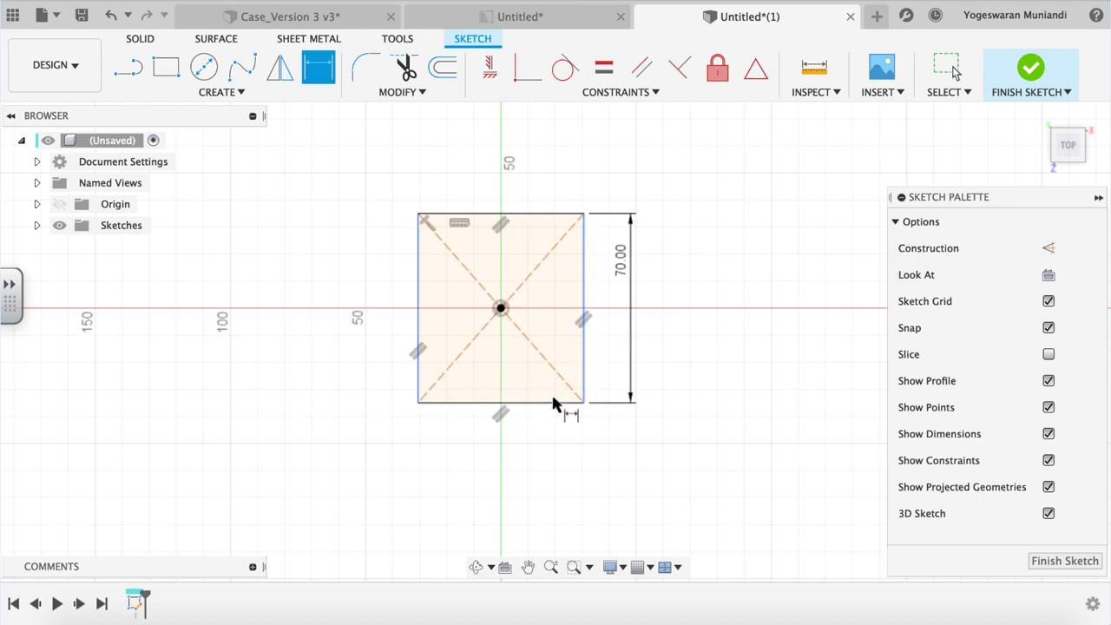
{"action": "left_click", "coordinate": [555, 490]}
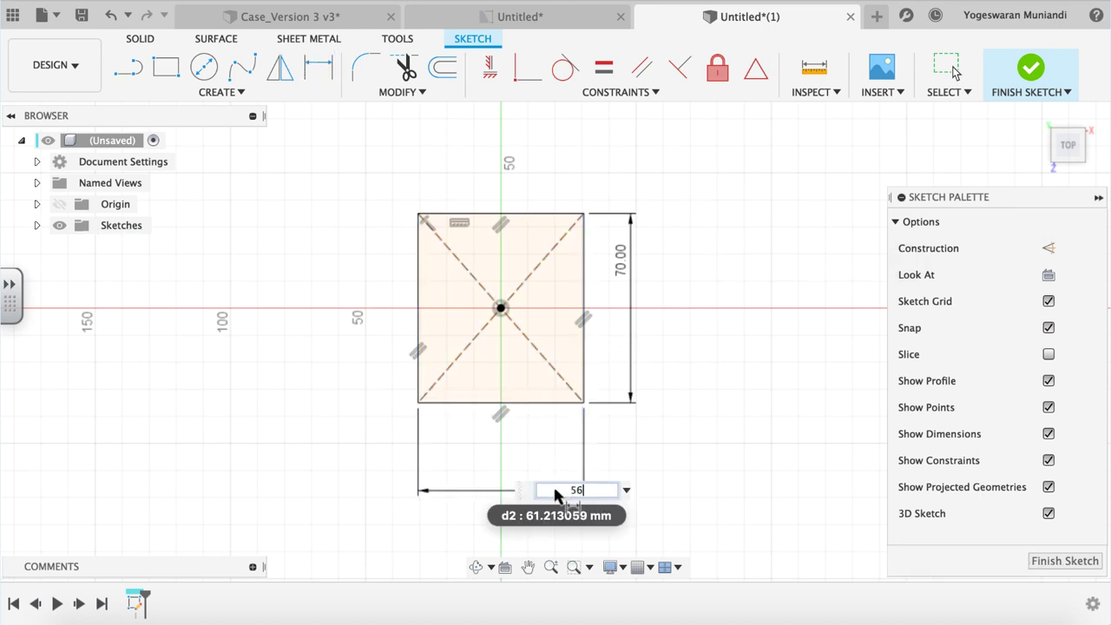
{"action": "key", "text": "Return"}
{"action": "scroll", "coordinate": [604, 398], "scroll_direction": "up", "scroll_amount": 5}
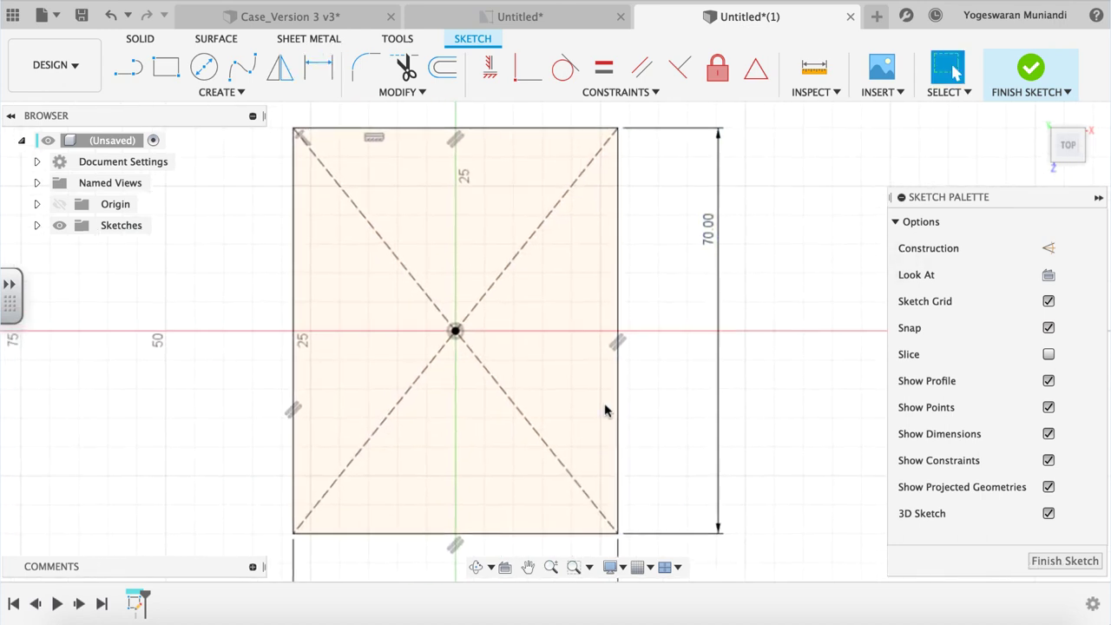
Fillet all four rectangle corners with a 10 mm radius.
{"action": "left_click", "coordinate": [402, 91]}
{"action": "left_click", "coordinate": [373, 110]}
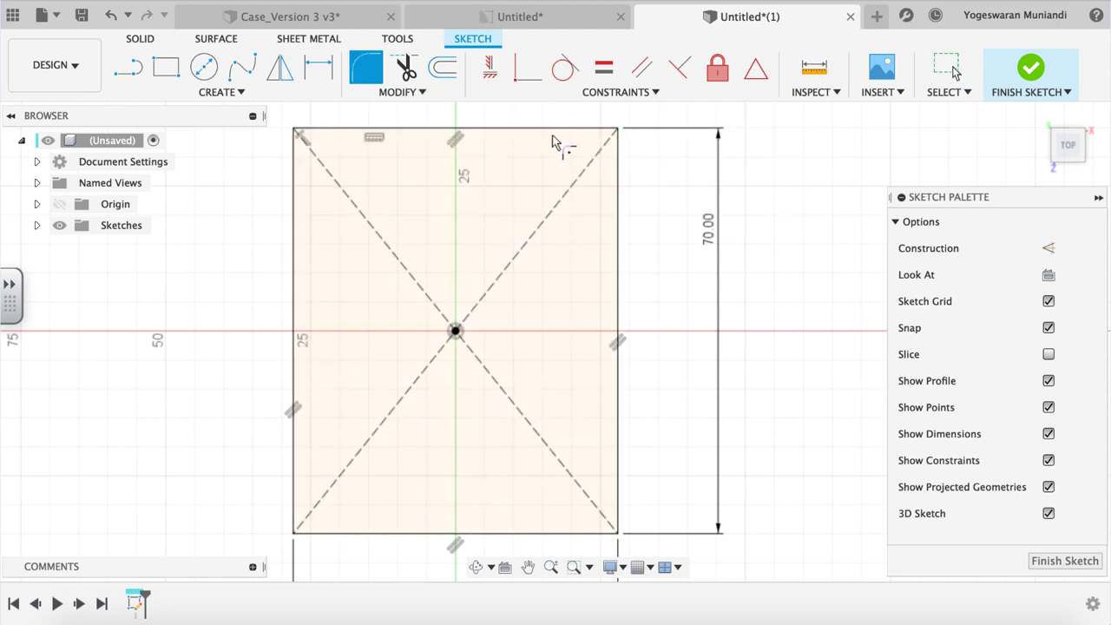
{"action": "left_click", "coordinate": [614, 182]}
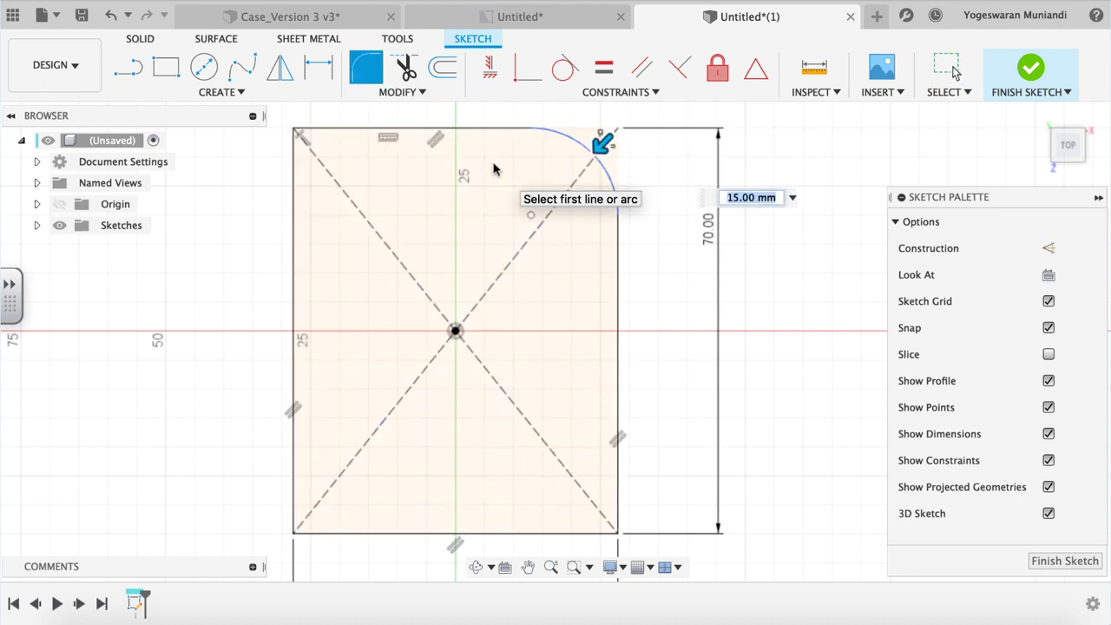
{"action": "key", "text": "Return"}
{"action": "left_click", "coordinate": [311, 187]}
{"action": "left_click", "coordinate": [303, 278]}
{"action": "key", "text": "Return"}
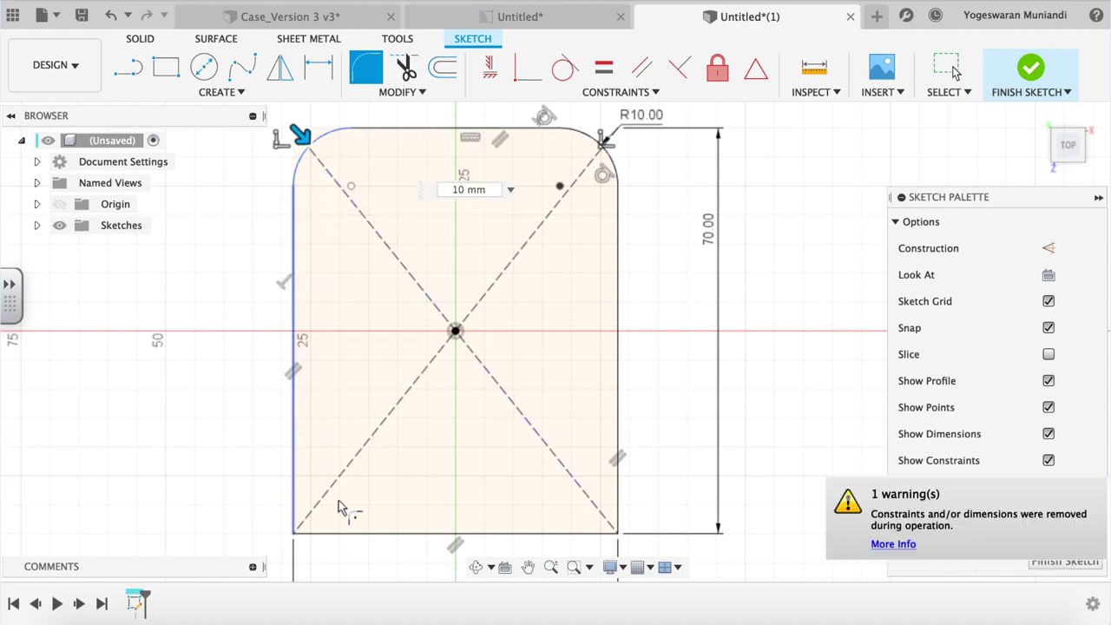
{"action": "left_click", "coordinate": [294, 486]}
{"action": "left_click", "coordinate": [368, 533]}
{"action": "key", "text": "Return"}
{"action": "left_click", "coordinate": [617, 492]}
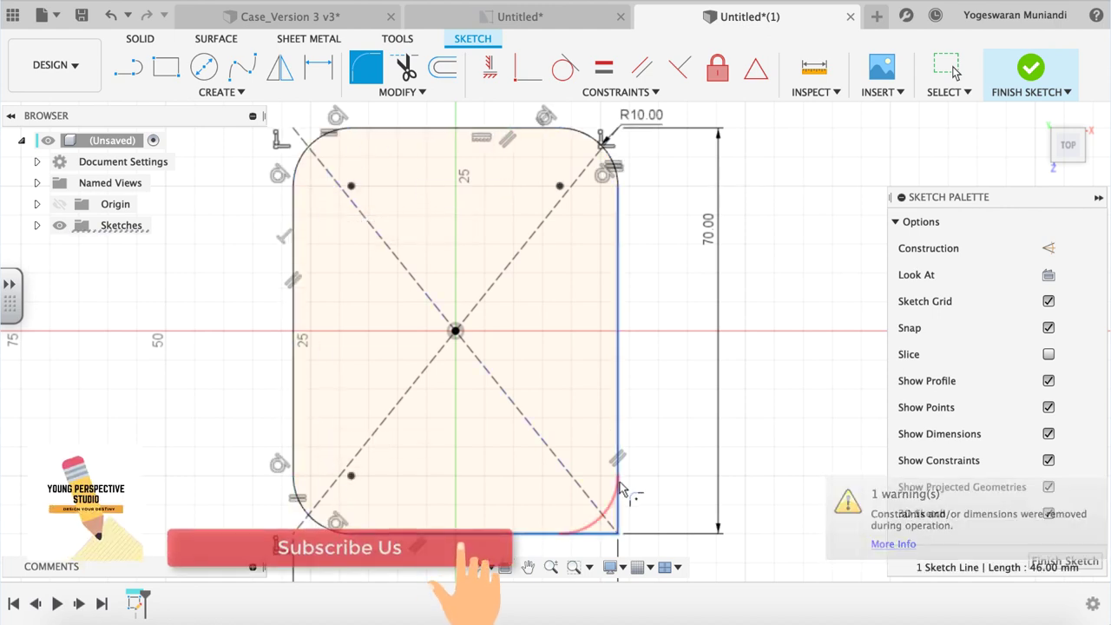
{"action": "left_click", "coordinate": [599, 532]}
{"action": "key", "text": "Return"}
Draw a vertical centre line down to the bottom edge and select it.
{"action": "key", "text": "l"}
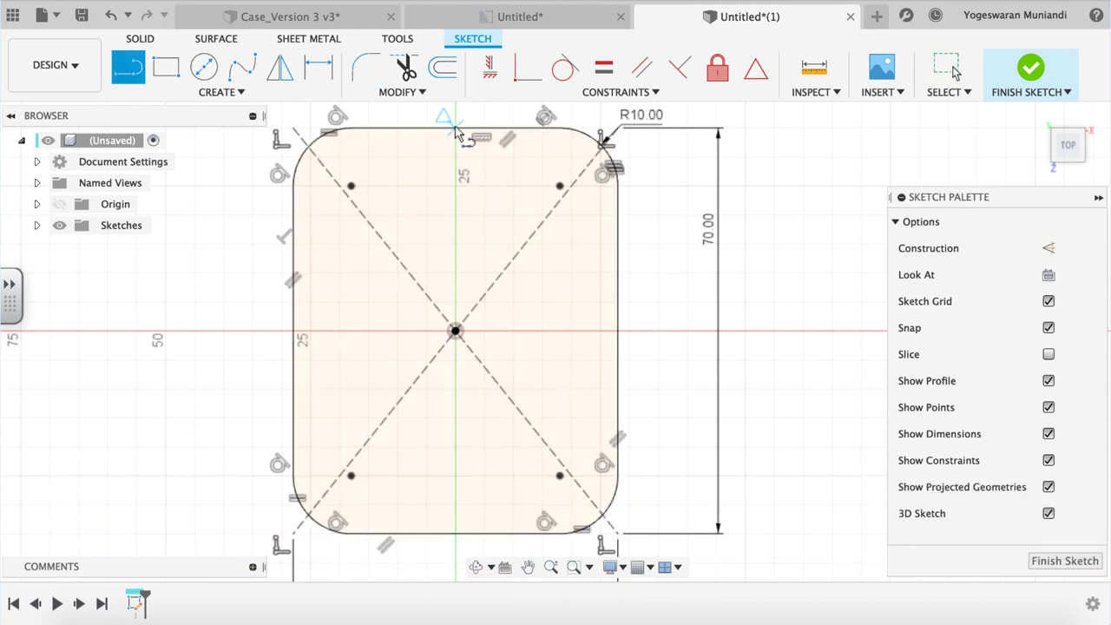
{"action": "left_click", "coordinate": [456, 538]}
{"action": "key", "text": "Escape"}
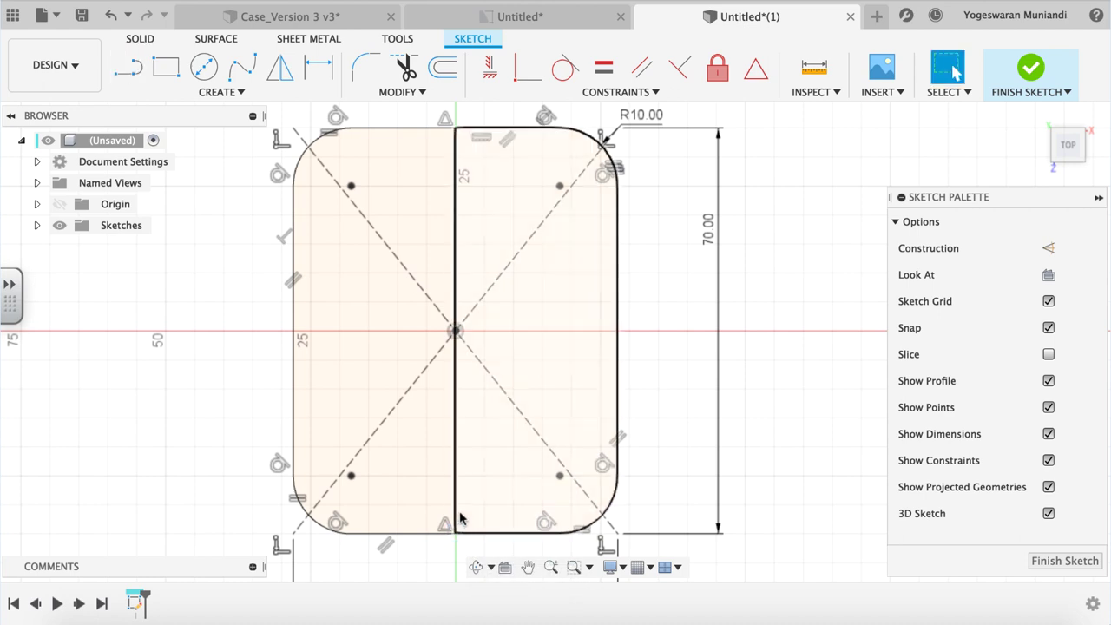
{"action": "left_click", "coordinate": [456, 516]}
Make the centre line construction geometry and offset it 1 mm and -1 mm to each side.
{"action": "left_click", "coordinate": [1049, 248]}
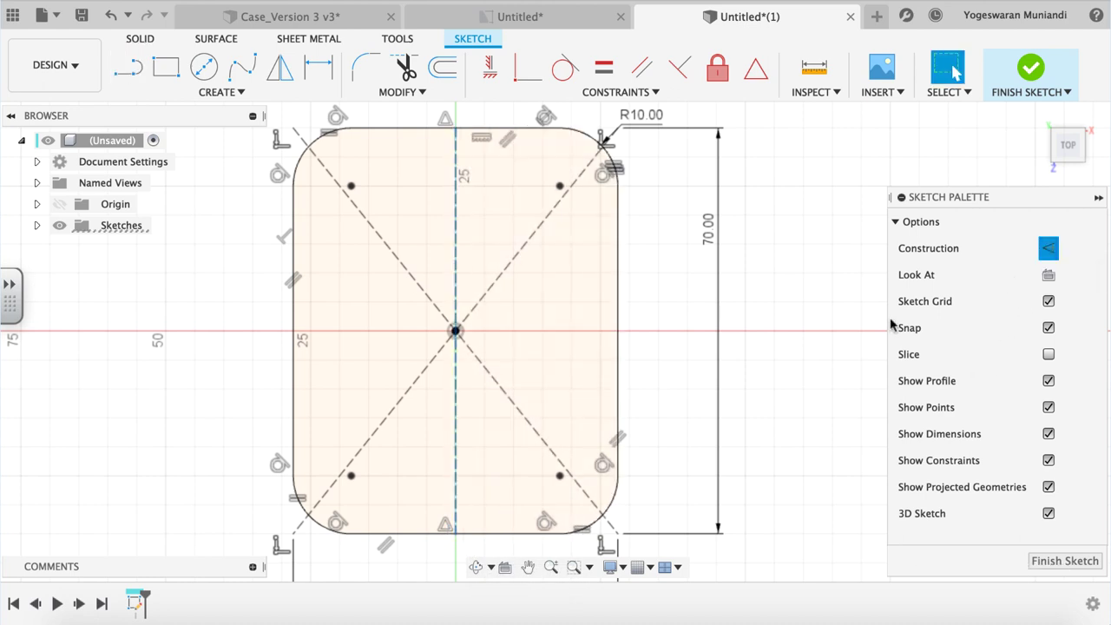
{"action": "key", "text": "o"}
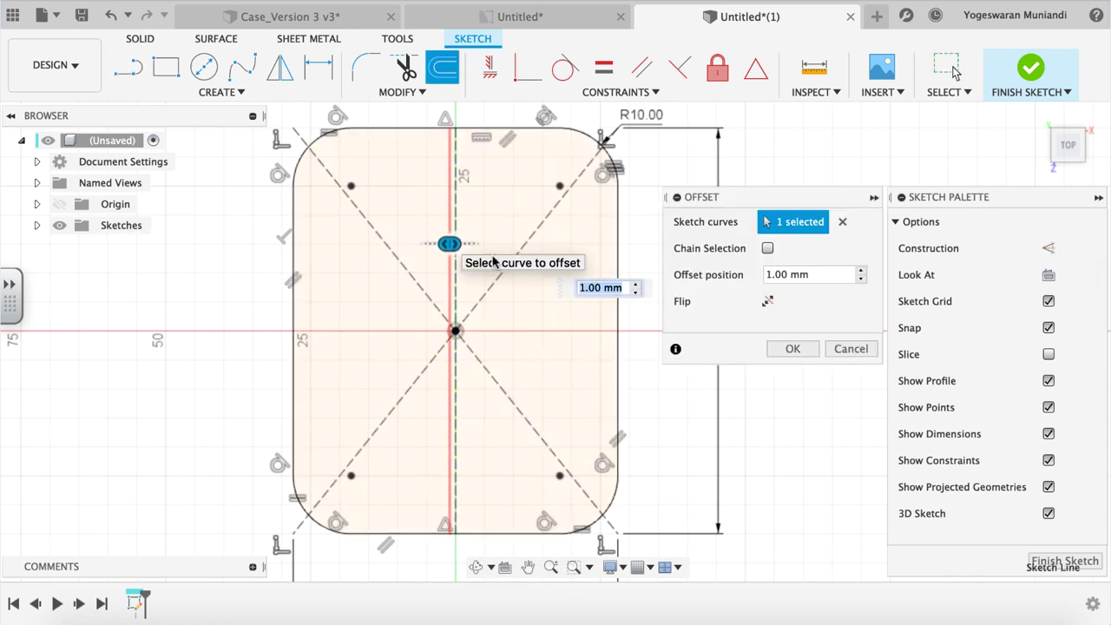
{"action": "left_click", "coordinate": [793, 349]}
{"action": "key", "text": "o"}
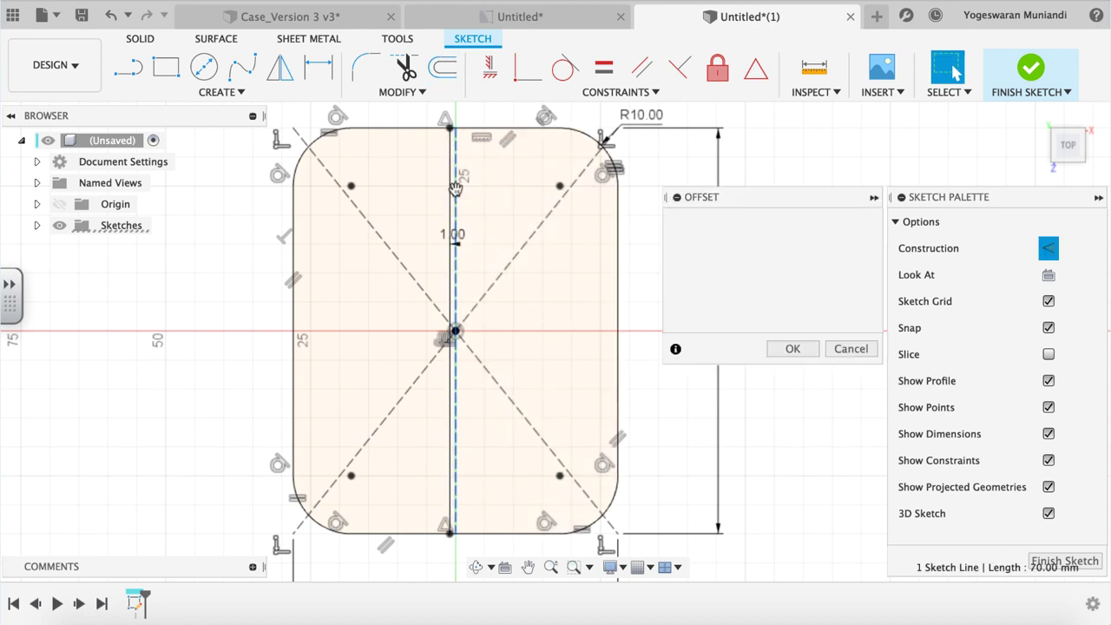
{"action": "left_click", "coordinate": [456, 190]}
{"action": "type", "text": "-1"}
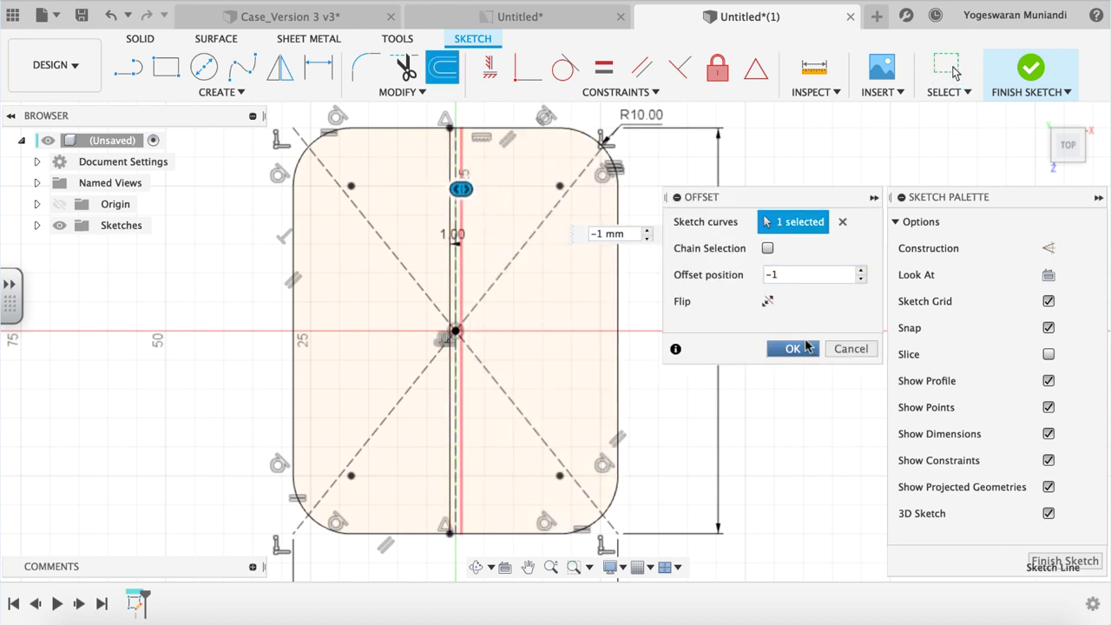
{"action": "left_click", "coordinate": [790, 348]}
Draw a short line joining the offsets at the top and trim away their middle and lower parts.
{"action": "key", "text": "l"}
{"action": "scroll", "coordinate": [452, 260], "scroll_direction": "up", "scroll_amount": 2}
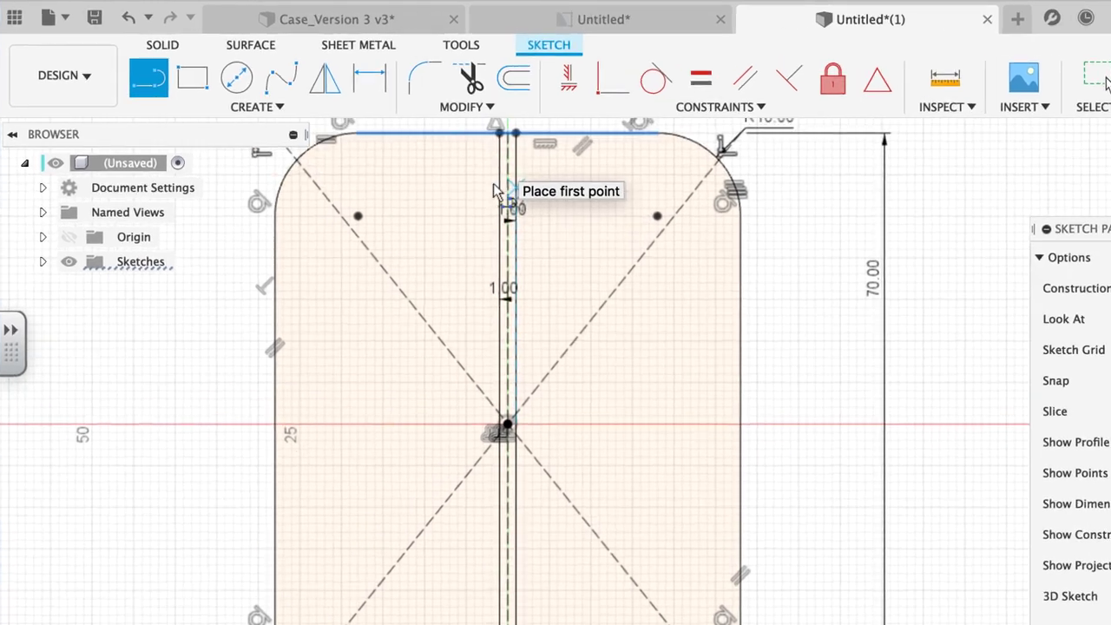
{"action": "left_click", "coordinate": [429, 157]}
{"action": "left_click", "coordinate": [703, 245]}
{"action": "key", "text": "t"}
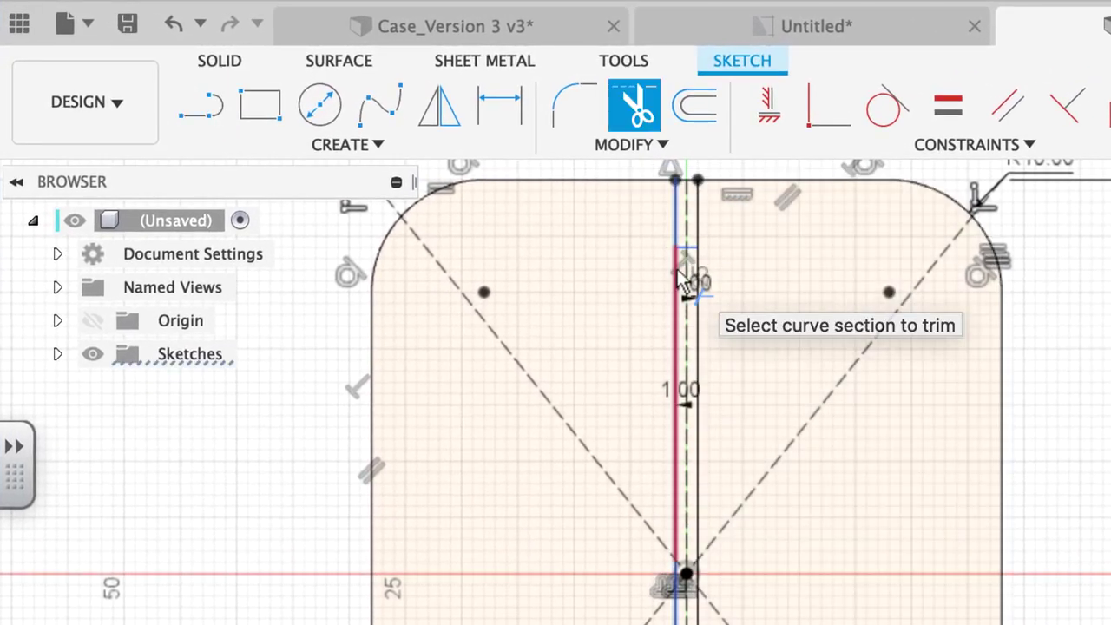
{"action": "left_click", "coordinate": [682, 295]}
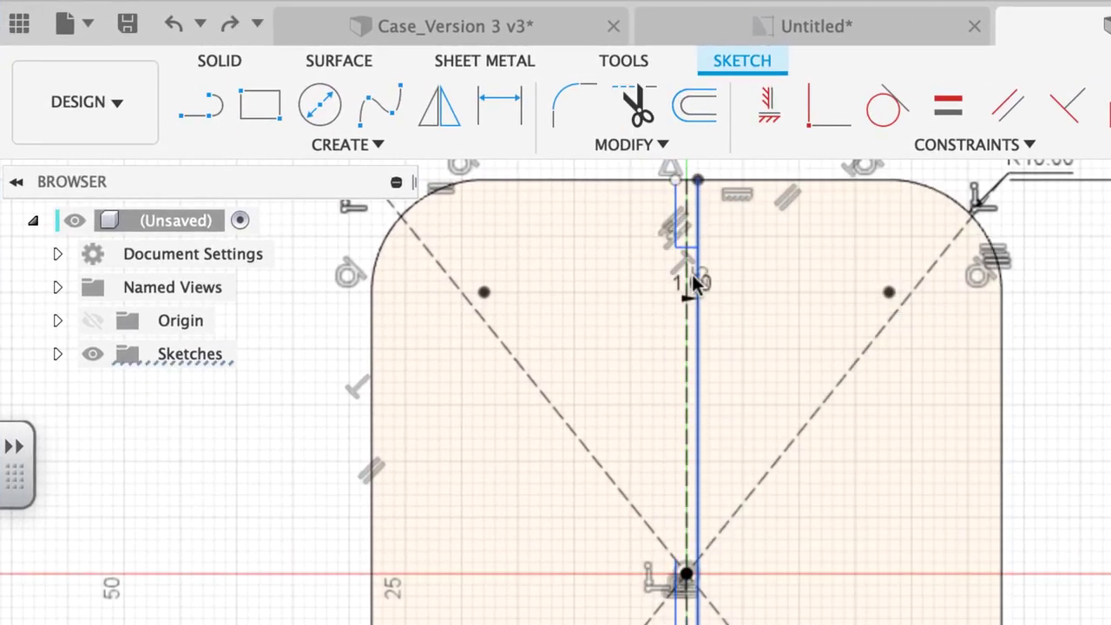
{"action": "key", "text": "t"}
{"action": "left_click", "coordinate": [700, 286]}
Place a length dimension on the short offset line beside it.
{"action": "key", "text": "d"}
{"action": "left_click", "coordinate": [699, 204]}
{"action": "left_click", "coordinate": [781, 255]}
Set the line length to 4 mm and make the slot corner coincident with the top edge.
{"action": "type", "text": "4"}
{"action": "key", "text": "Return"}
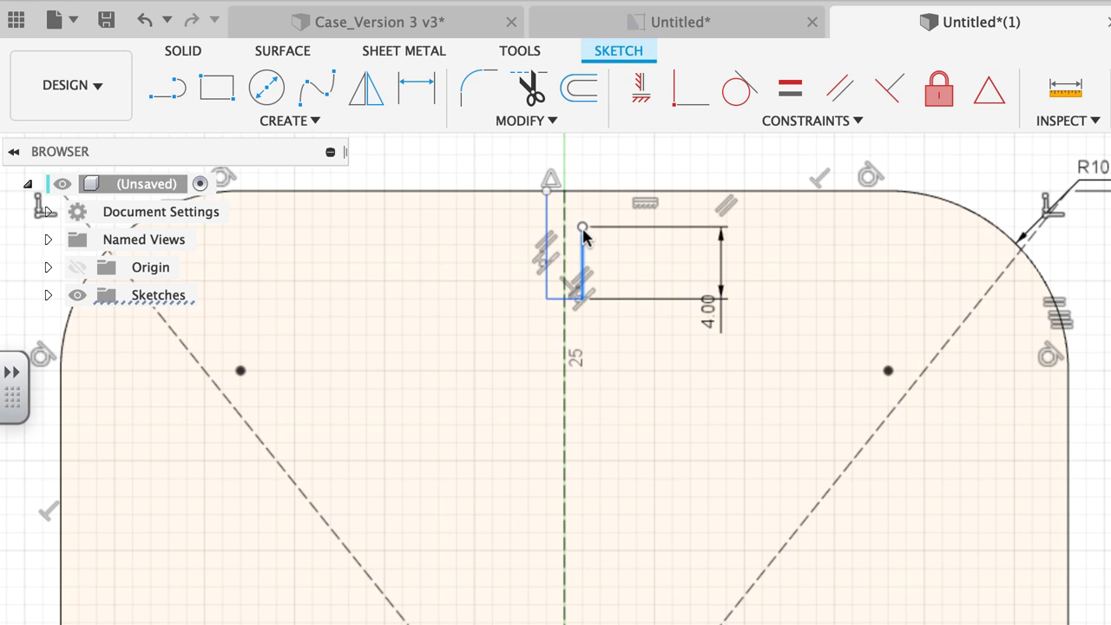
{"action": "left_click", "coordinate": [581, 227]}
{"action": "left_click", "coordinate": [615, 192], "text": "shift"}
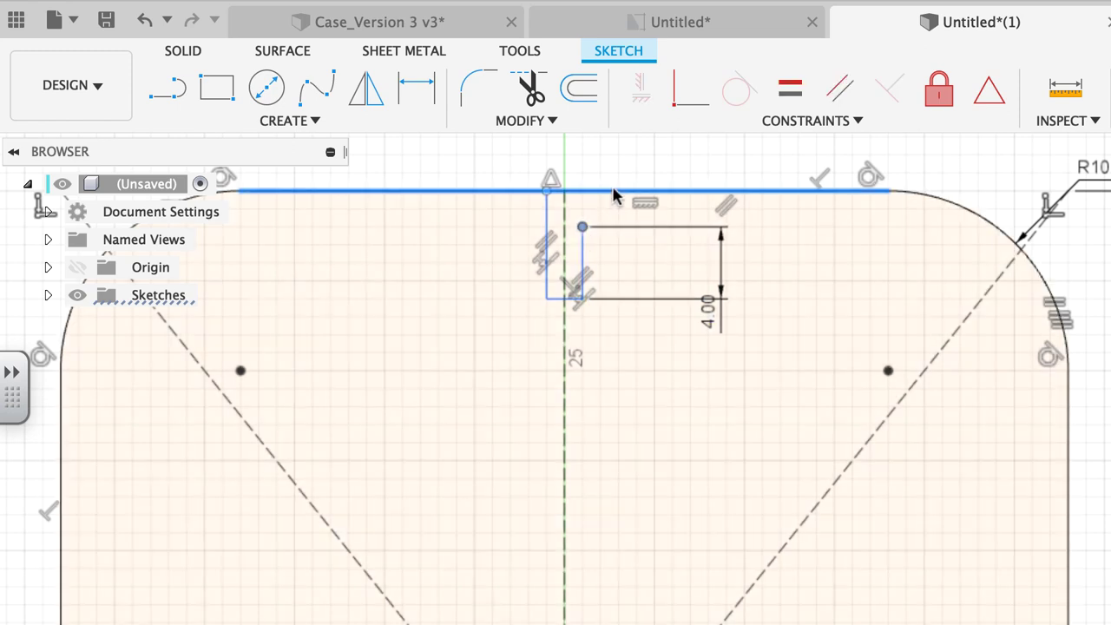
{"action": "left_click", "coordinate": [690, 95]}
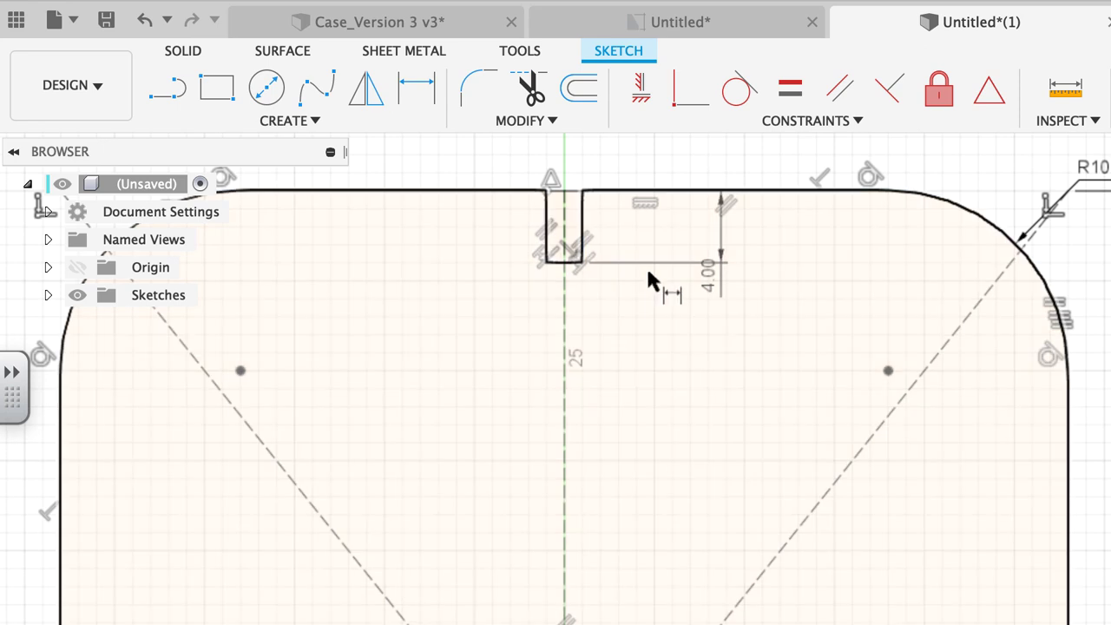
Dimension the slot 2.00 mm wide and 1.00 mm from the centre line.
{"action": "key", "text": "d"}
{"action": "left_click", "coordinate": [642, 145]}
{"action": "key", "text": "Return"}
{"action": "key", "text": "Escape"}
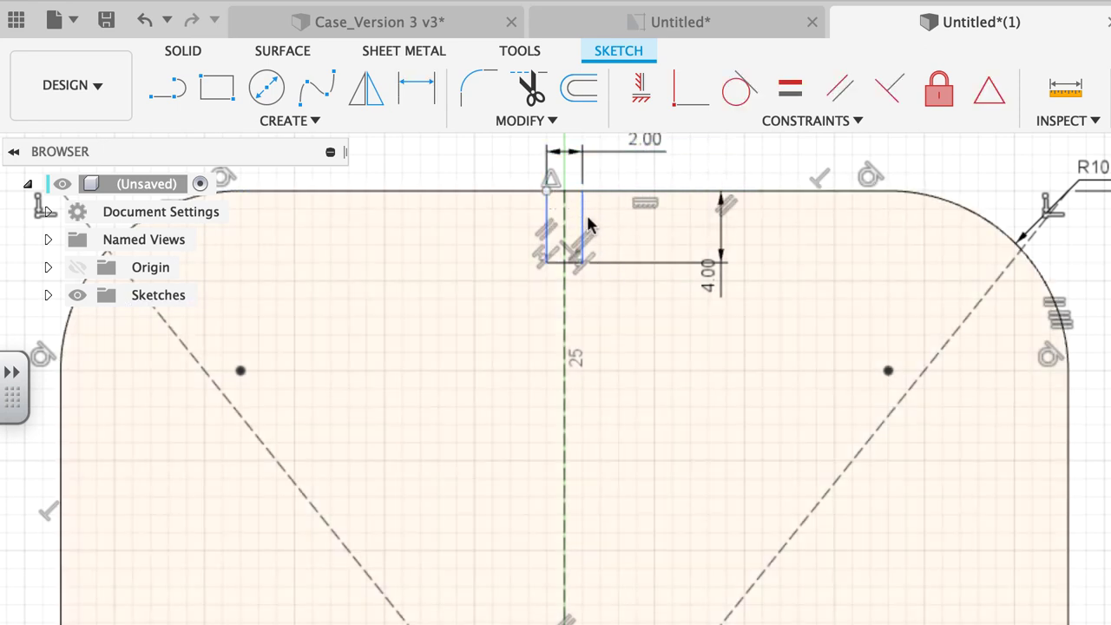
{"action": "left_click_drag", "start_coordinate": [596, 219], "coordinate": [602, 219]}
{"action": "key", "text": "ctrl+z"}
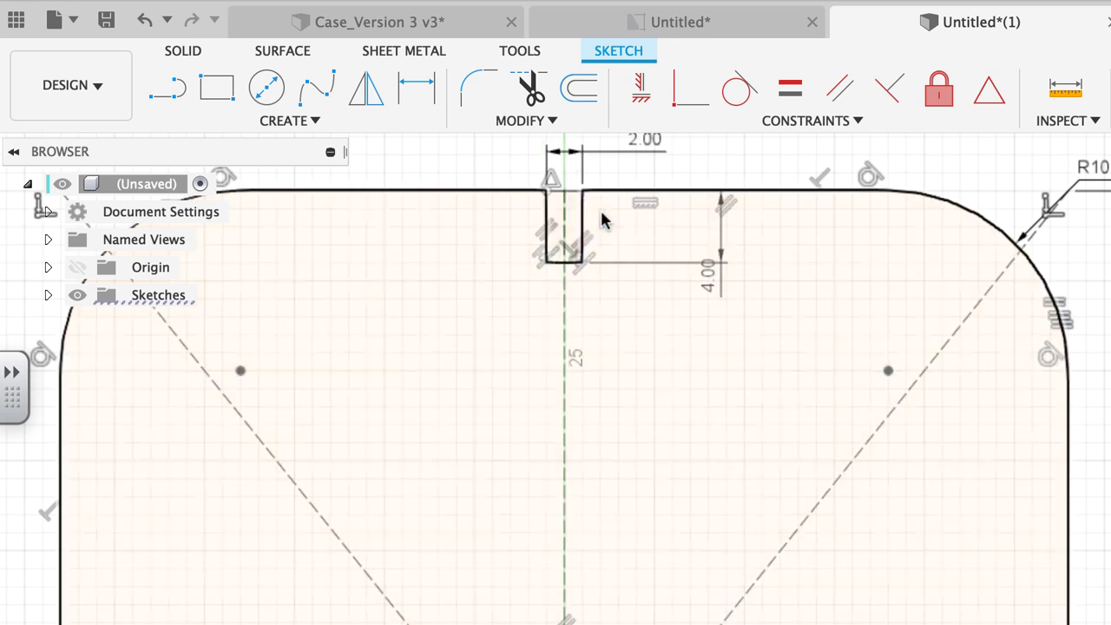
{"action": "key", "text": "d"}
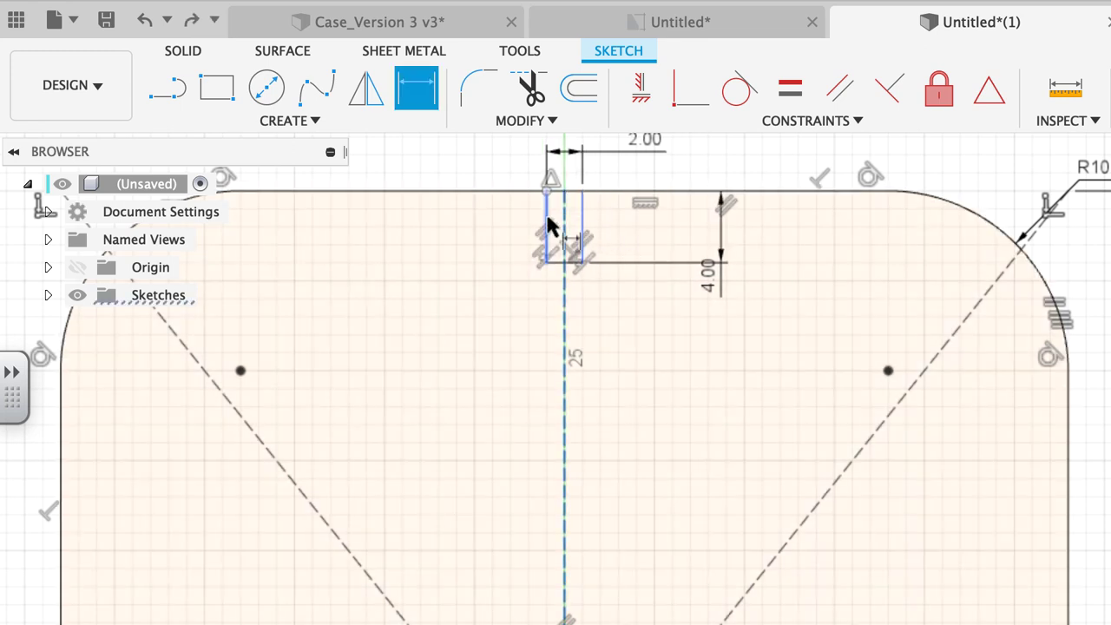
{"action": "key", "text": "Return"}
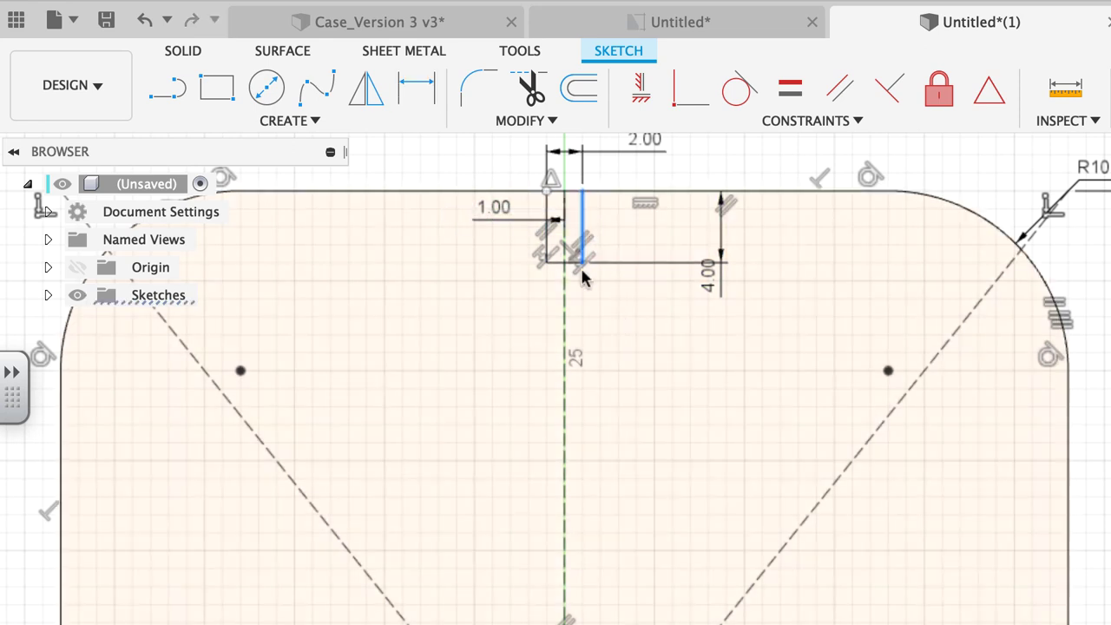
Trim the top edge across the slot opening and the slot's top side.
{"action": "scroll", "coordinate": [658, 337], "scroll_direction": "down", "scroll_amount": 2}
{"action": "scroll", "coordinate": [660, 329], "scroll_direction": "down", "scroll_amount": 2}
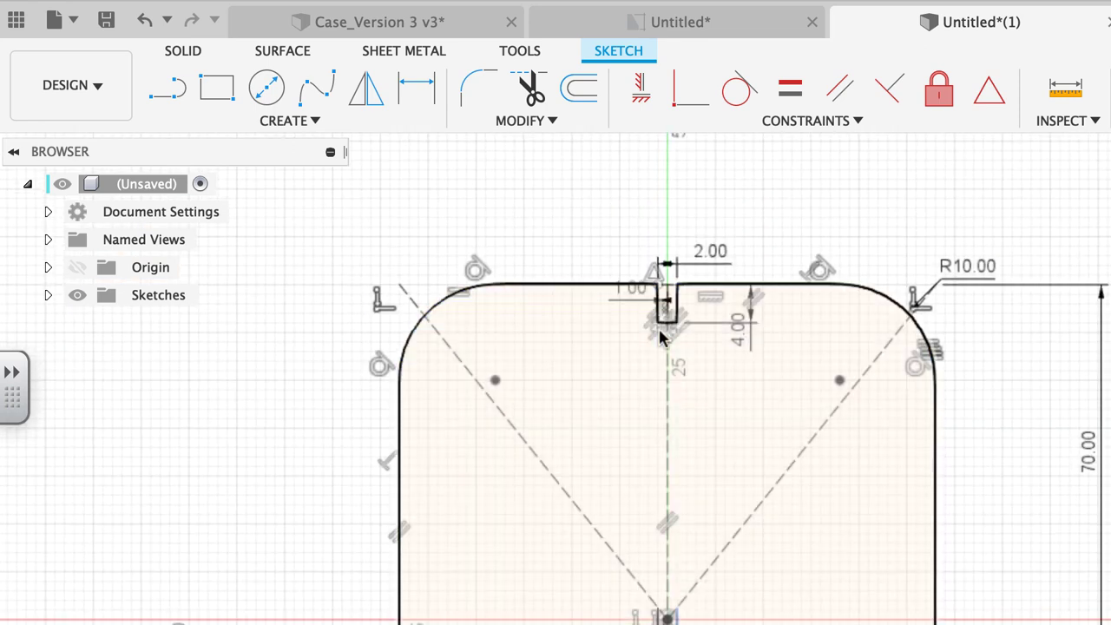
{"action": "scroll", "coordinate": [661, 365], "scroll_direction": "up", "scroll_amount": 5}
{"action": "scroll", "coordinate": [660, 382], "scroll_direction": "down", "scroll_amount": 3}
{"action": "scroll", "coordinate": [660, 379], "scroll_direction": "up", "scroll_amount": 5}
{"action": "key", "text": "t"}
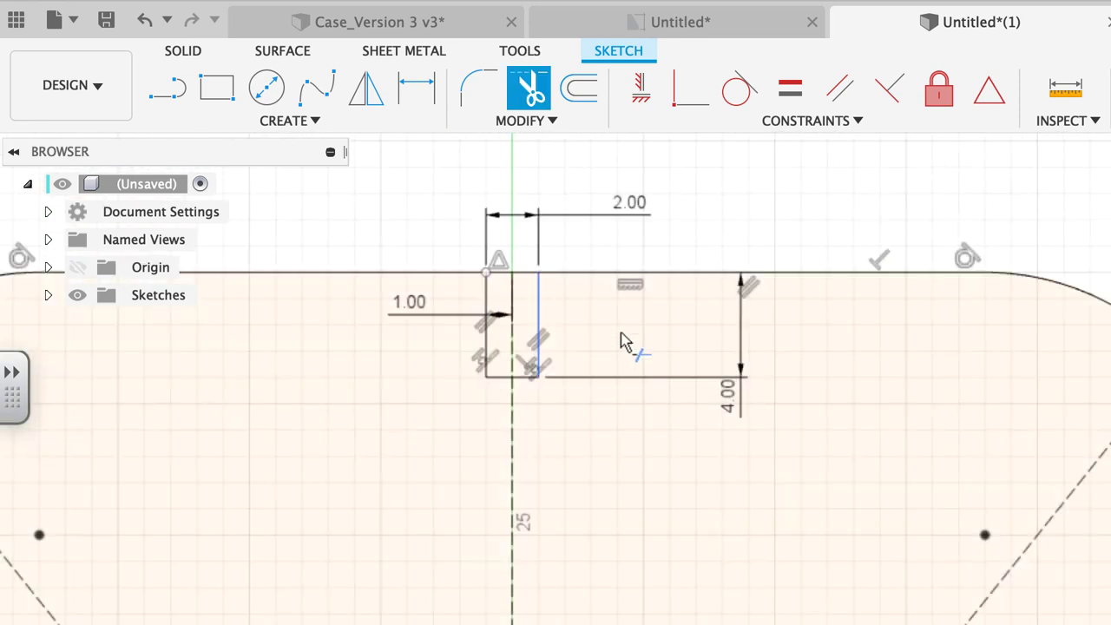
{"action": "left_click", "coordinate": [507, 276]}
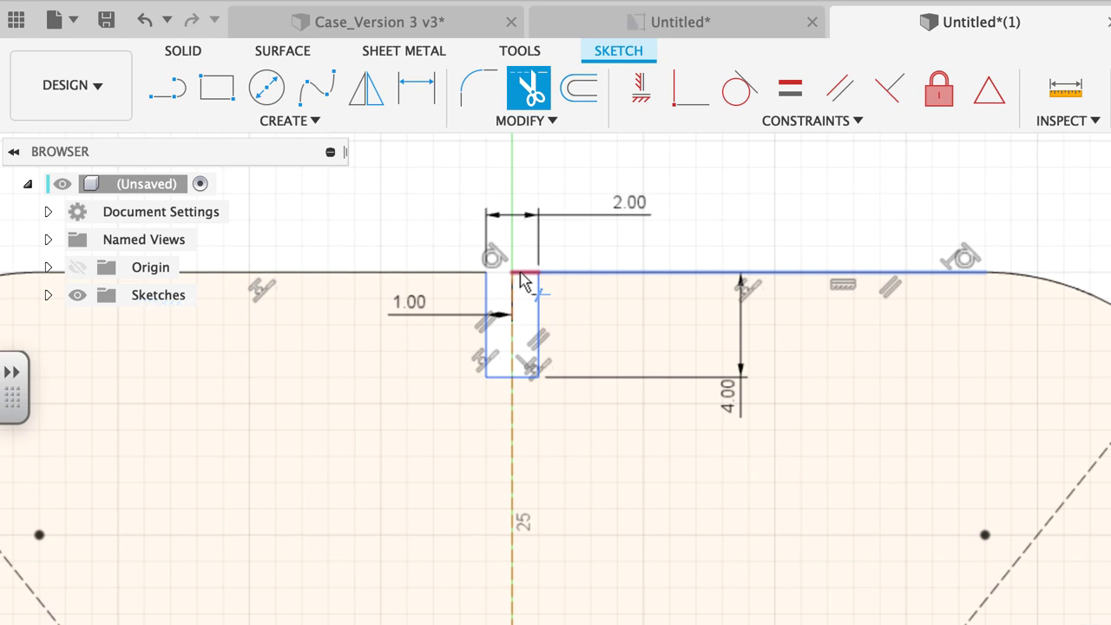
{"action": "left_click", "coordinate": [521, 276]}
{"action": "key", "text": "Escape"}
{"action": "scroll", "coordinate": [546, 291], "scroll_direction": "down", "scroll_amount": 1}
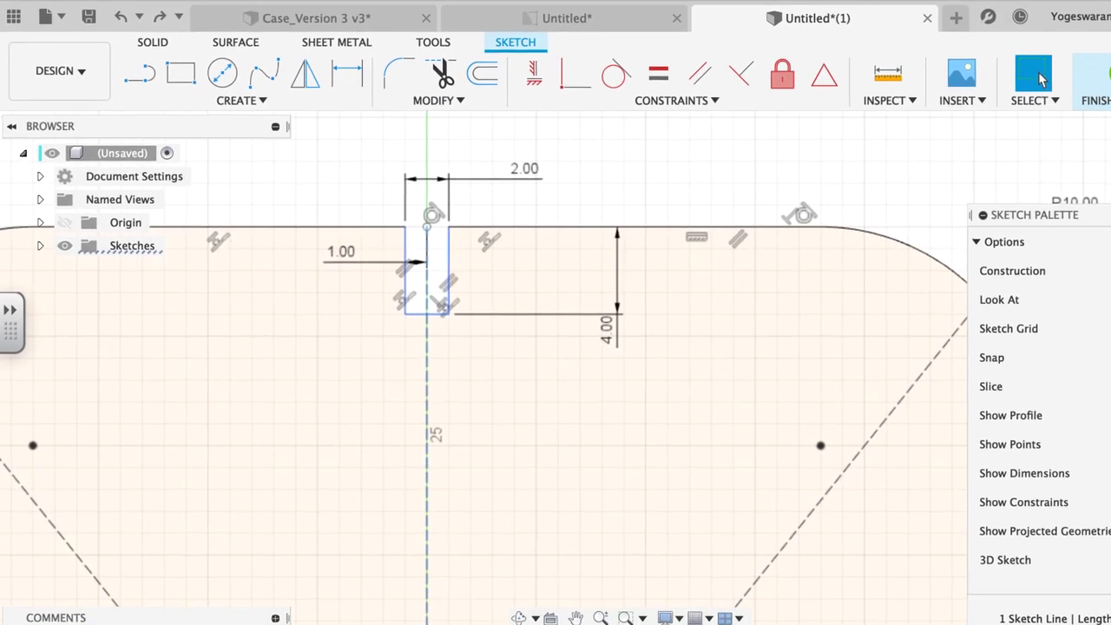
{"action": "left_click", "coordinate": [534, 73]}
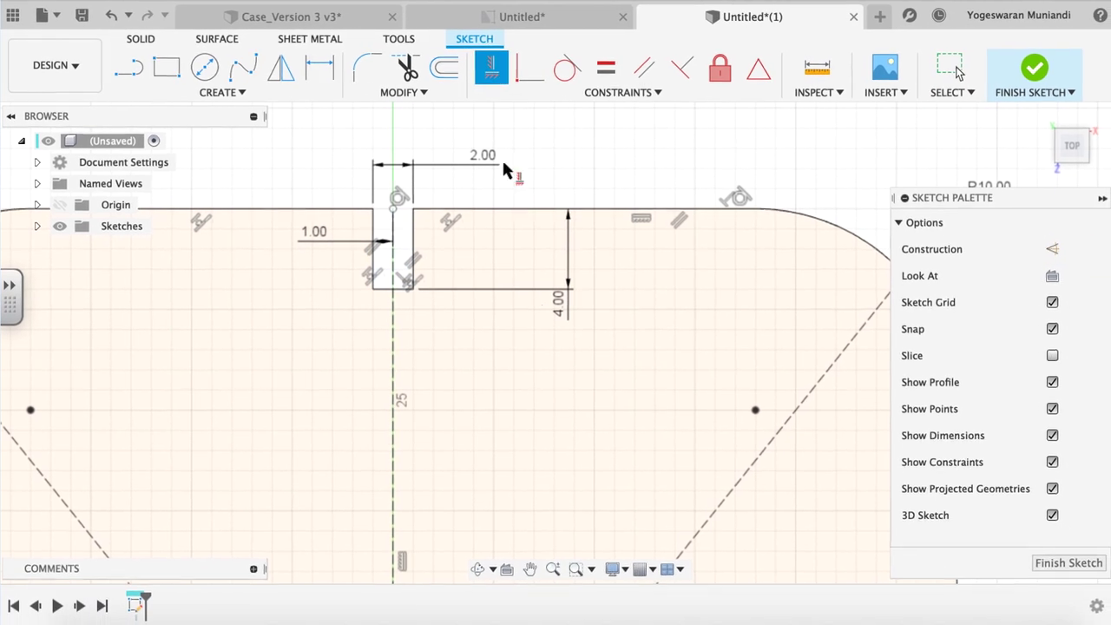
Offset the centre line 4.5 mm and -4.5 mm to both sides.
{"action": "key", "text": "o"}
{"action": "left_click", "coordinate": [490, 372]}
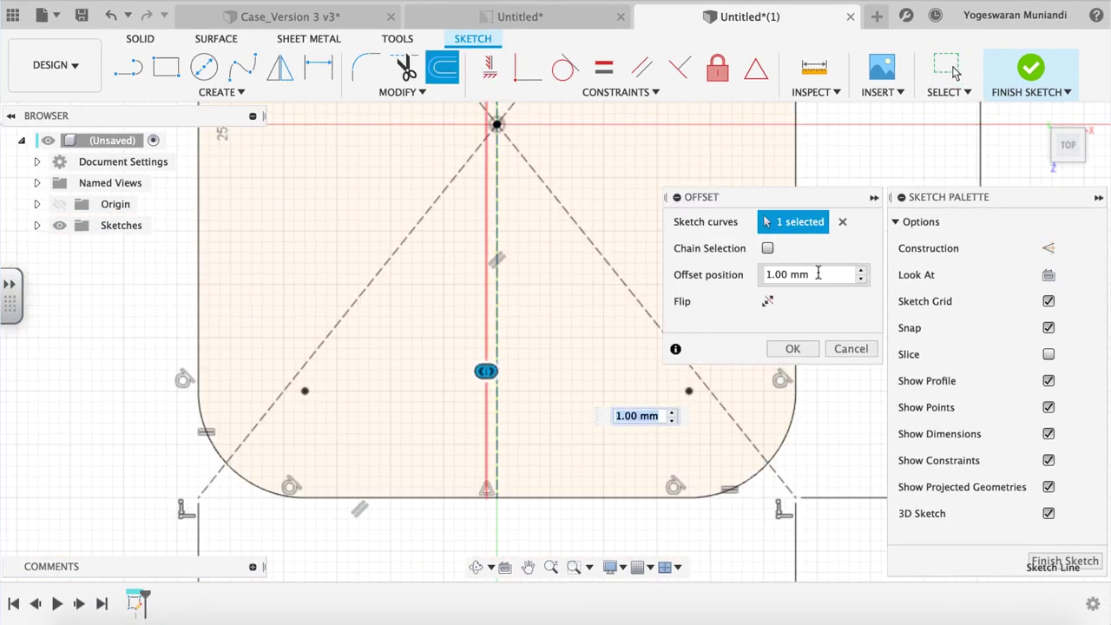
{"action": "key", "text": "Return"}
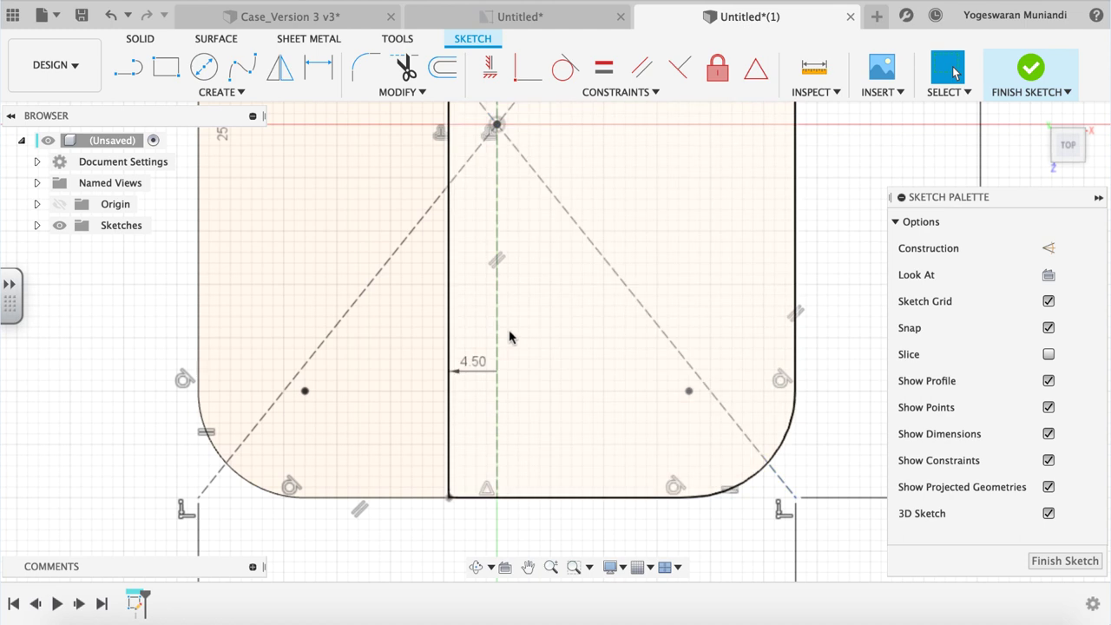
{"action": "left_click", "coordinate": [499, 339]}
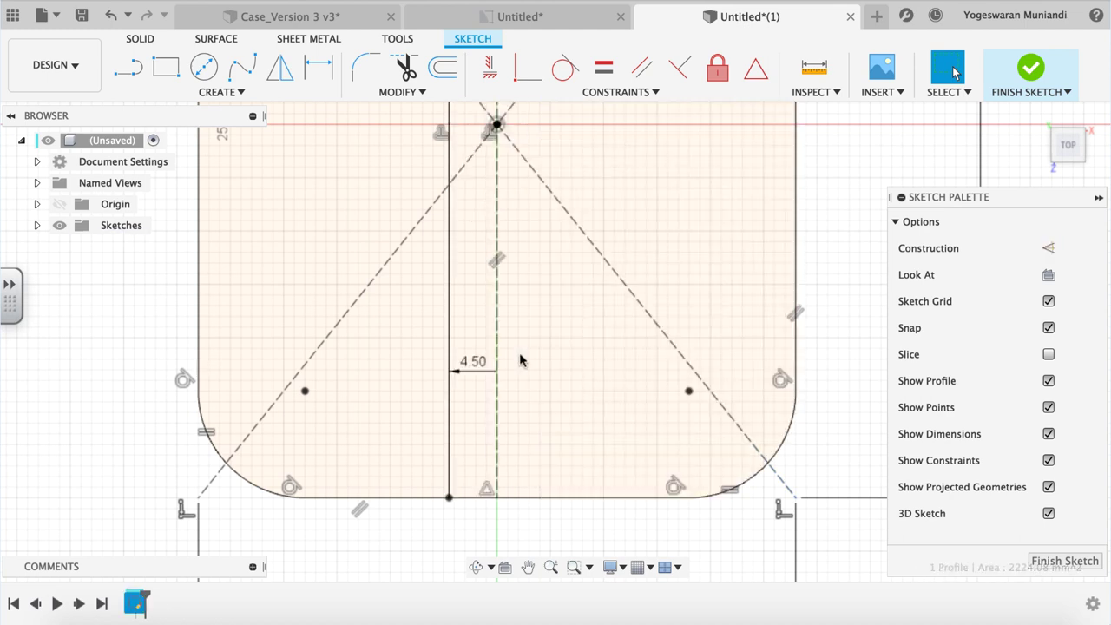
{"action": "key", "text": "o"}
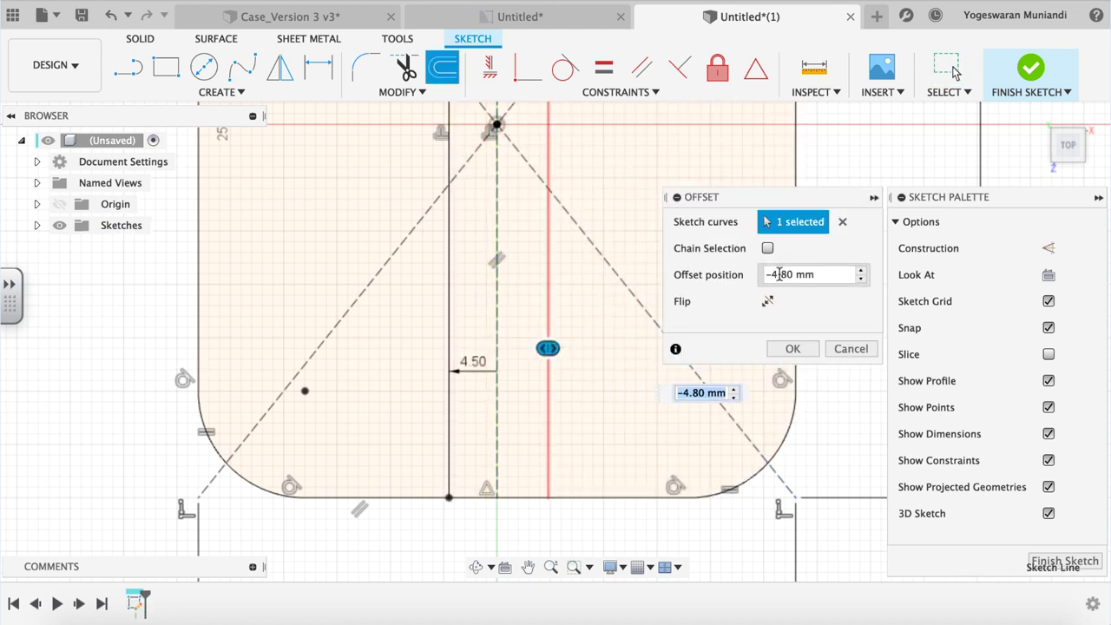
{"action": "type", "text": "-4.5"}
{"action": "left_click", "coordinate": [793, 348]}
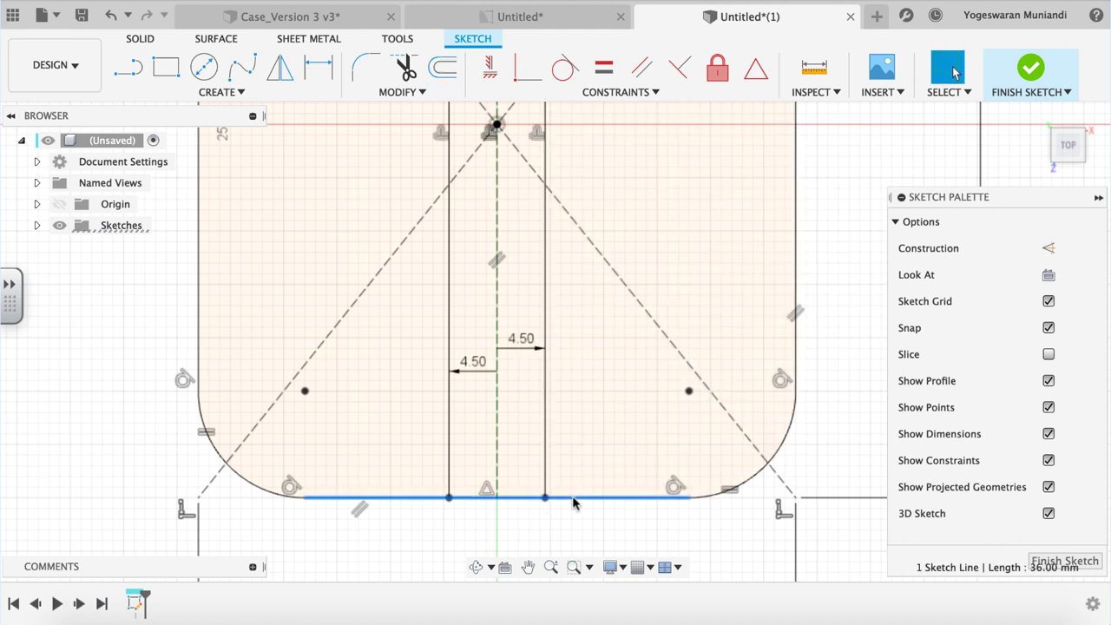
Offset the bottom edge 4.5 mm upward and trim the overhangs into a rectangle.
{"action": "key", "text": "o"}
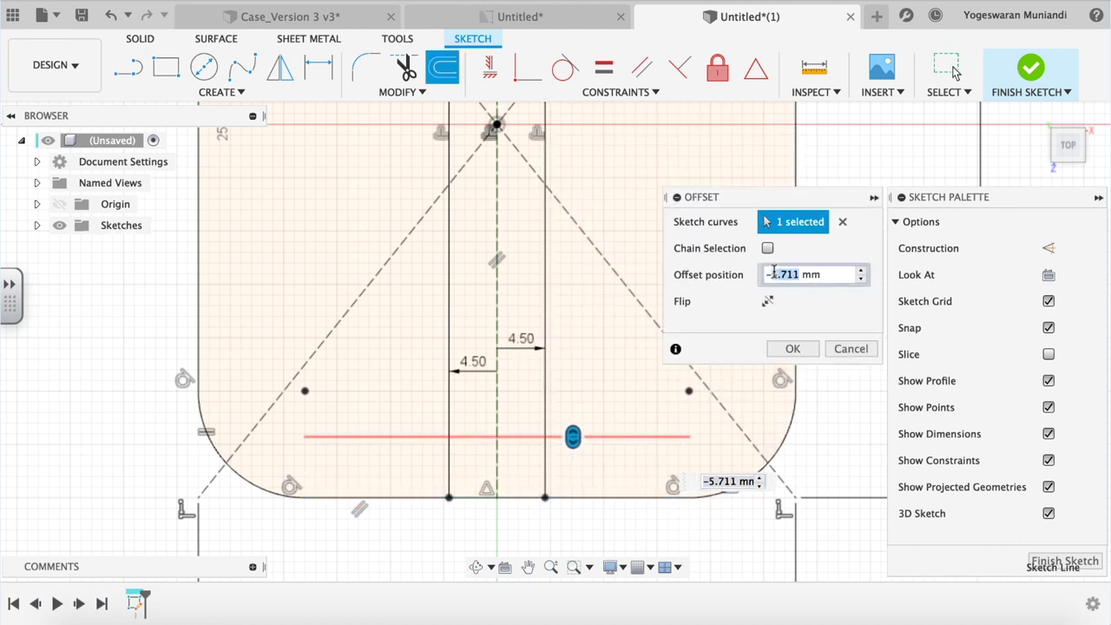
{"action": "type", "text": "4.5"}
{"action": "left_click", "coordinate": [792, 348]}
{"action": "scroll", "coordinate": [553, 484], "scroll_direction": "up", "scroll_amount": 3}
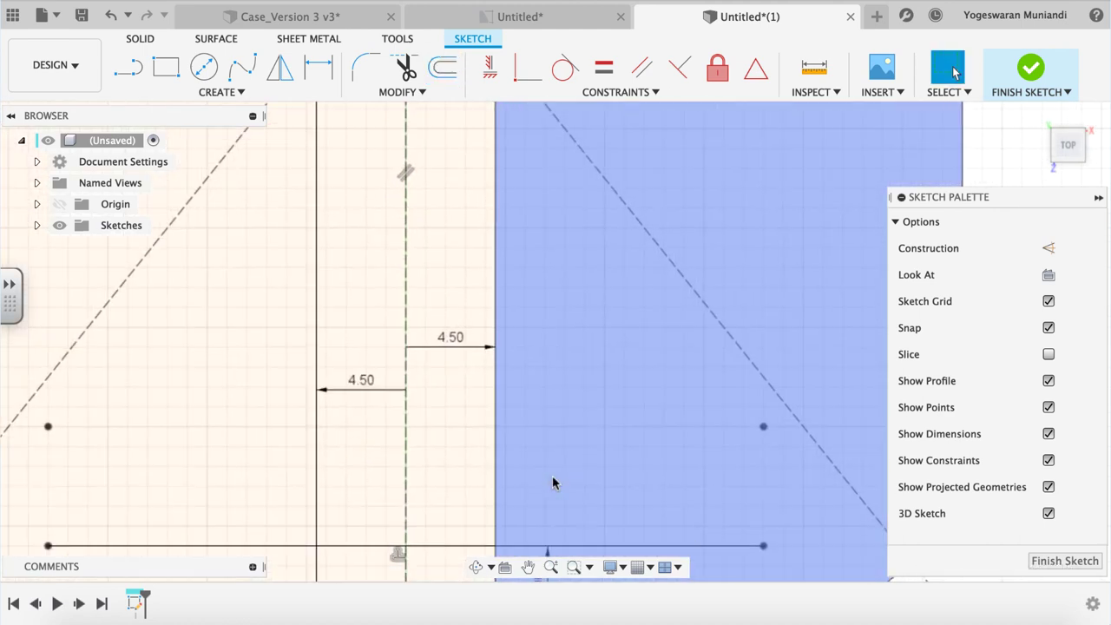
{"action": "key", "text": "t"}
{"action": "left_click", "coordinate": [370, 433]}
{"action": "left_click", "coordinate": [352, 452]}
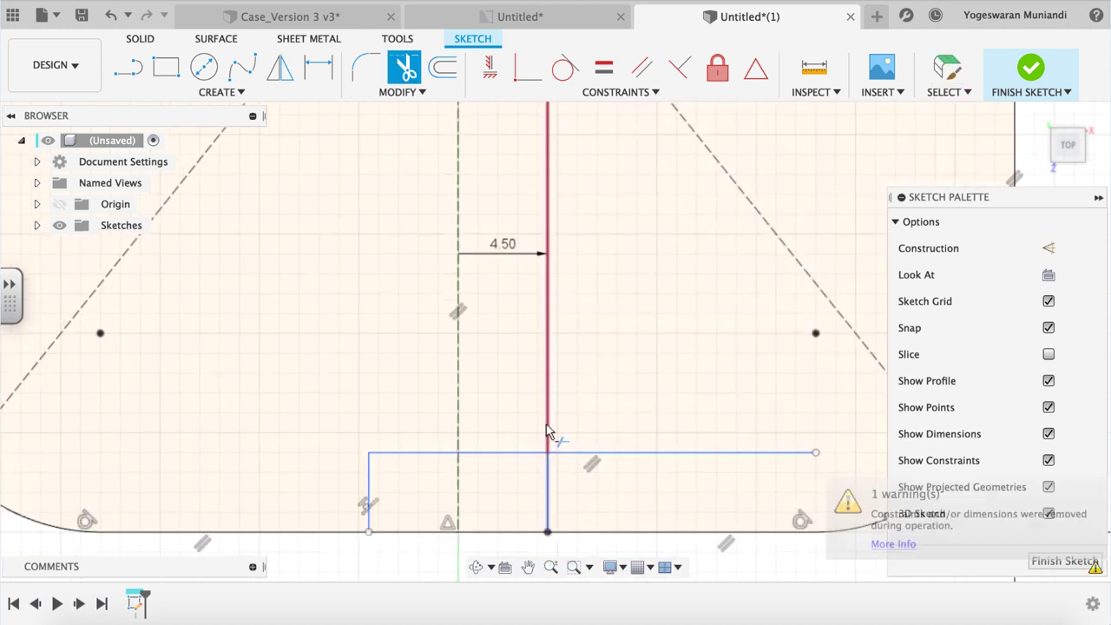
{"action": "left_click", "coordinate": [547, 432]}
{"action": "left_click", "coordinate": [569, 452]}
Dimension the bottom slot 4.00 mm deep and 9.00 mm wide.
{"action": "scroll", "coordinate": [530, 486], "scroll_direction": "down", "scroll_amount": 3}
{"action": "key", "text": "d"}
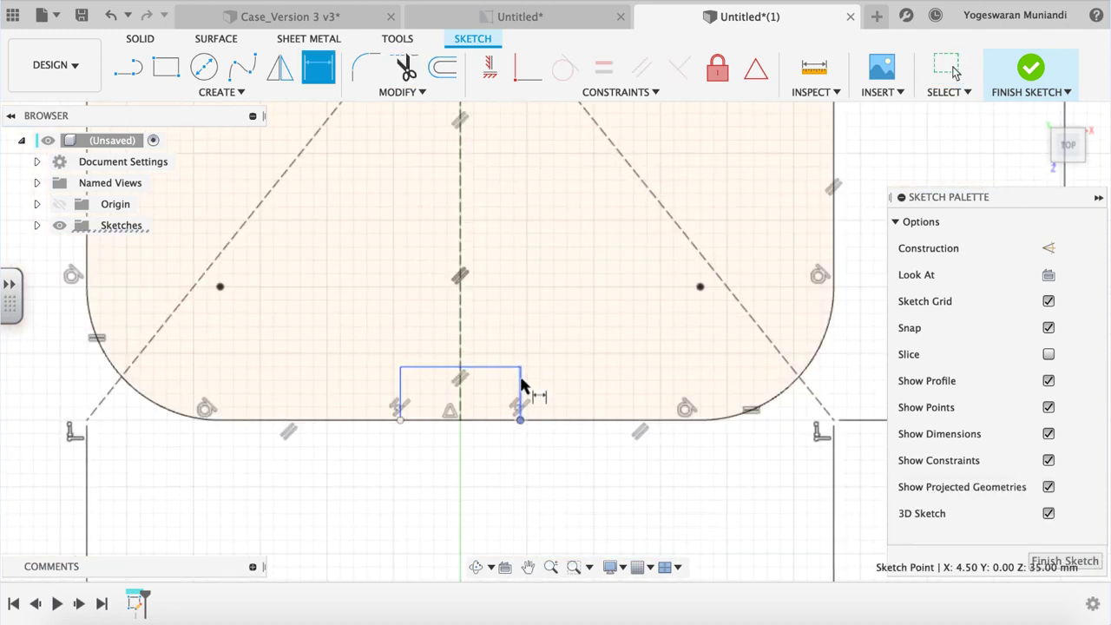
{"action": "left_click", "coordinate": [553, 340]}
{"action": "left_click", "coordinate": [400, 368]}
{"action": "left_click", "coordinate": [521, 369]}
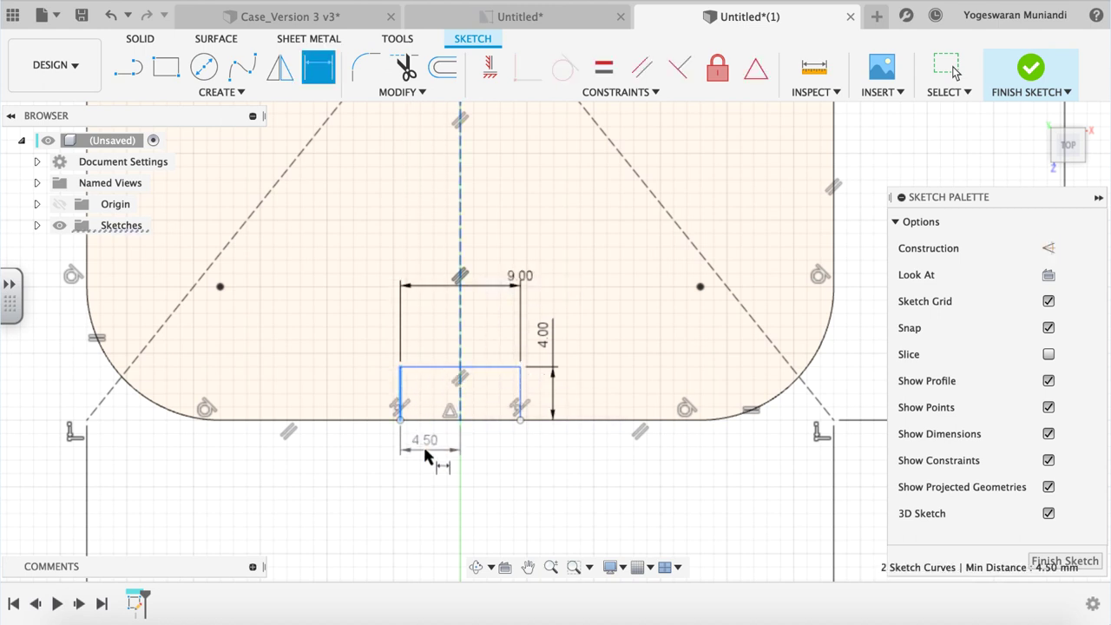
{"action": "key", "text": "Escape"}
{"action": "left_click_drag", "start_coordinate": [499, 375], "coordinate": [497, 363]}
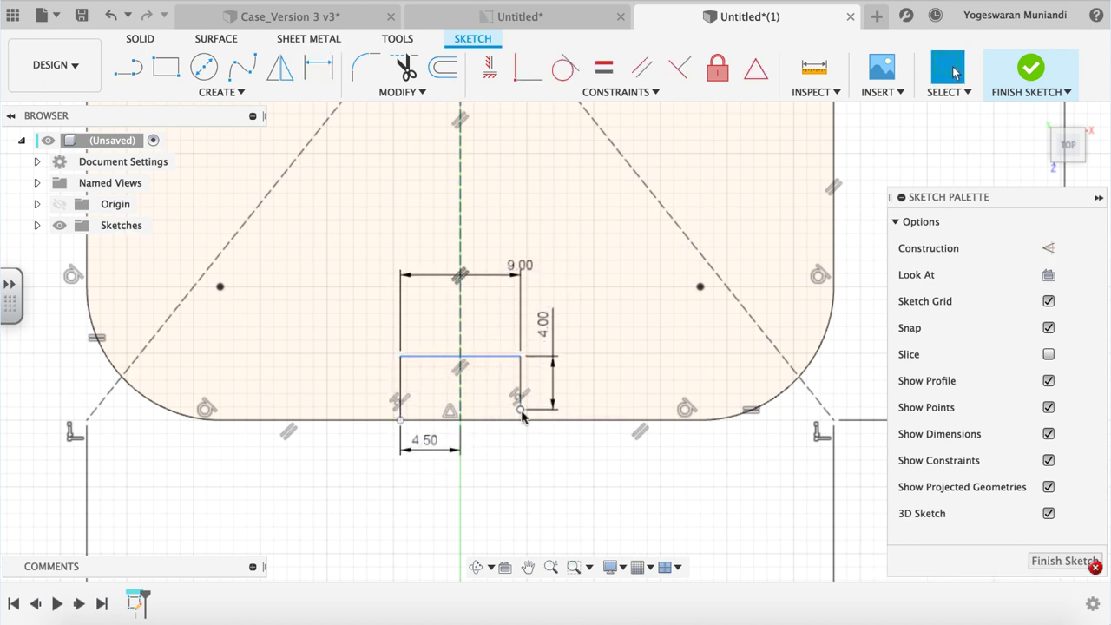
Make the slot corner coincident with the bottom edge and trim the edge inside the slot.
{"action": "left_click", "coordinate": [521, 409]}
{"action": "left_click", "coordinate": [525, 420], "text": "ctrl"}
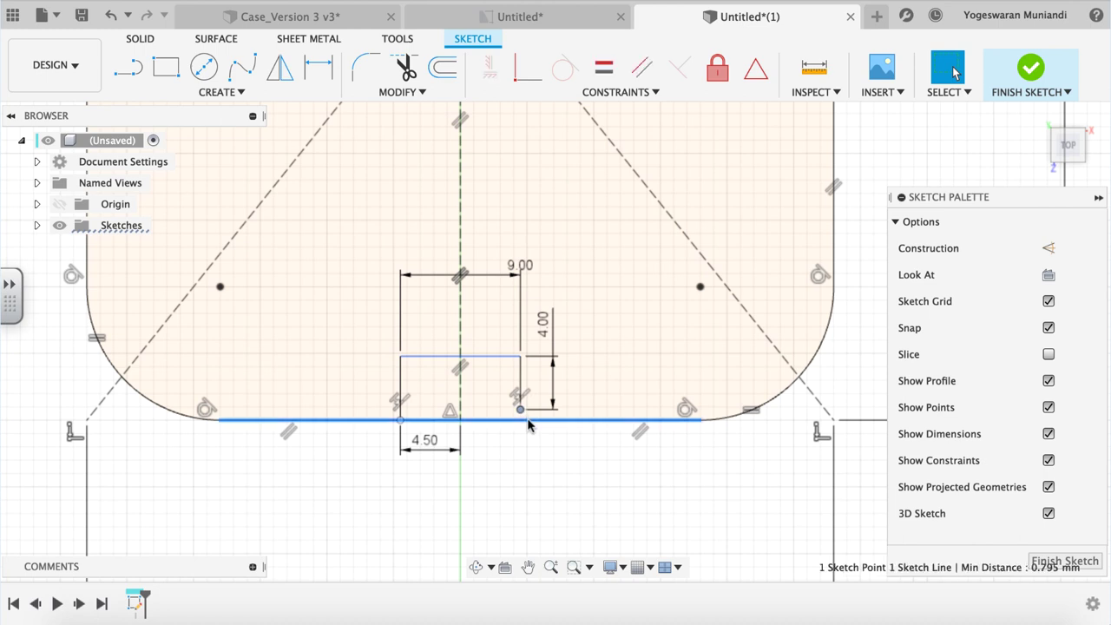
{"action": "left_click", "coordinate": [533, 80]}
{"action": "scroll", "coordinate": [590, 437], "scroll_direction": "down", "scroll_amount": 2}
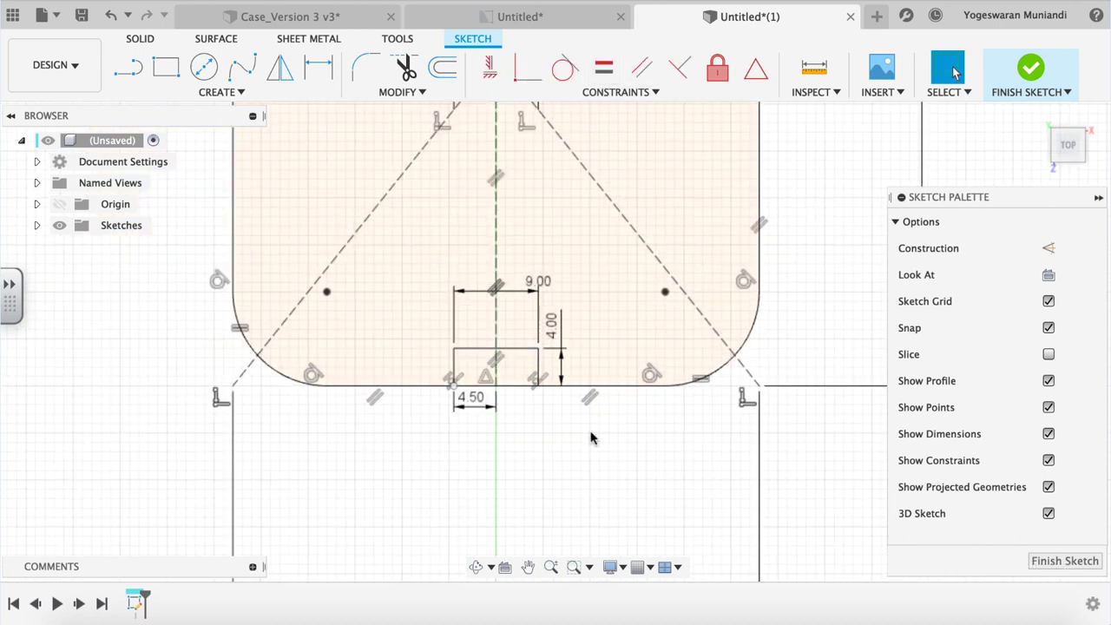
{"action": "left_click", "coordinate": [483, 387]}
{"action": "key", "text": "Escape"}
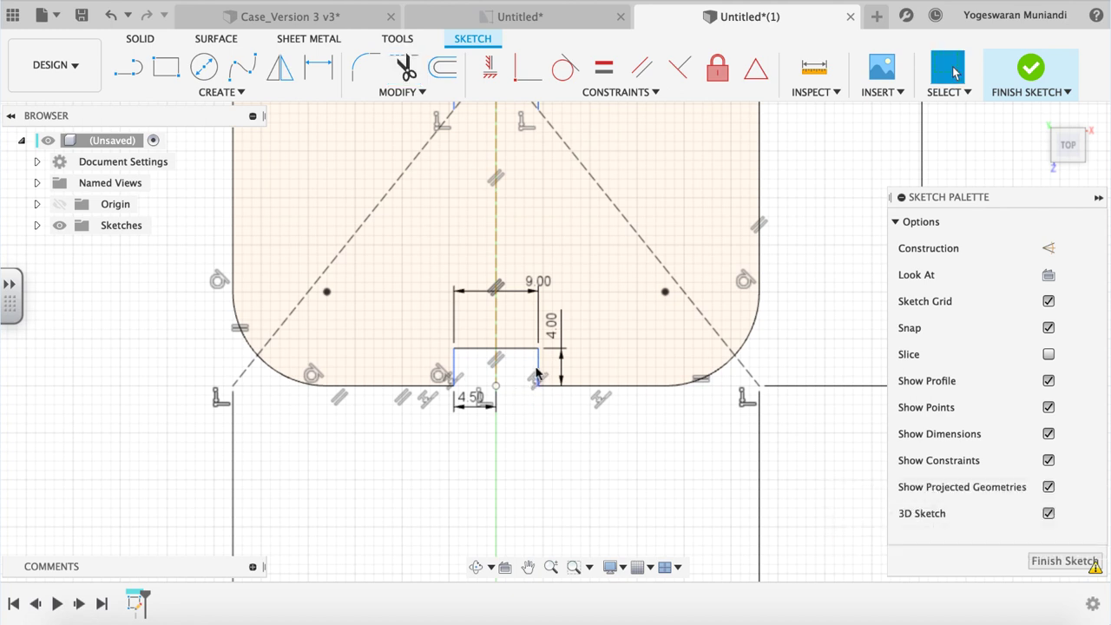
Centre the bottom slot on the vertical construction line.
{"action": "left_click_drag", "start_coordinate": [540, 372], "coordinate": [544, 373]}
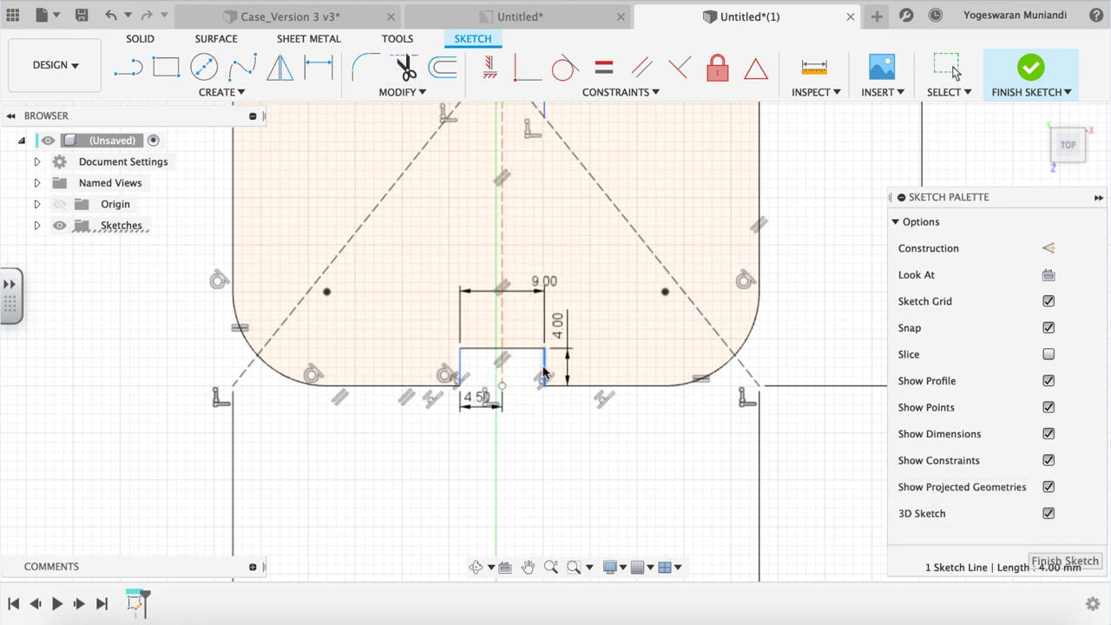
{"action": "left_click", "coordinate": [504, 327]}
{"action": "middle_click_drag", "start_coordinate": [507, 411], "coordinate": [536, 485]}
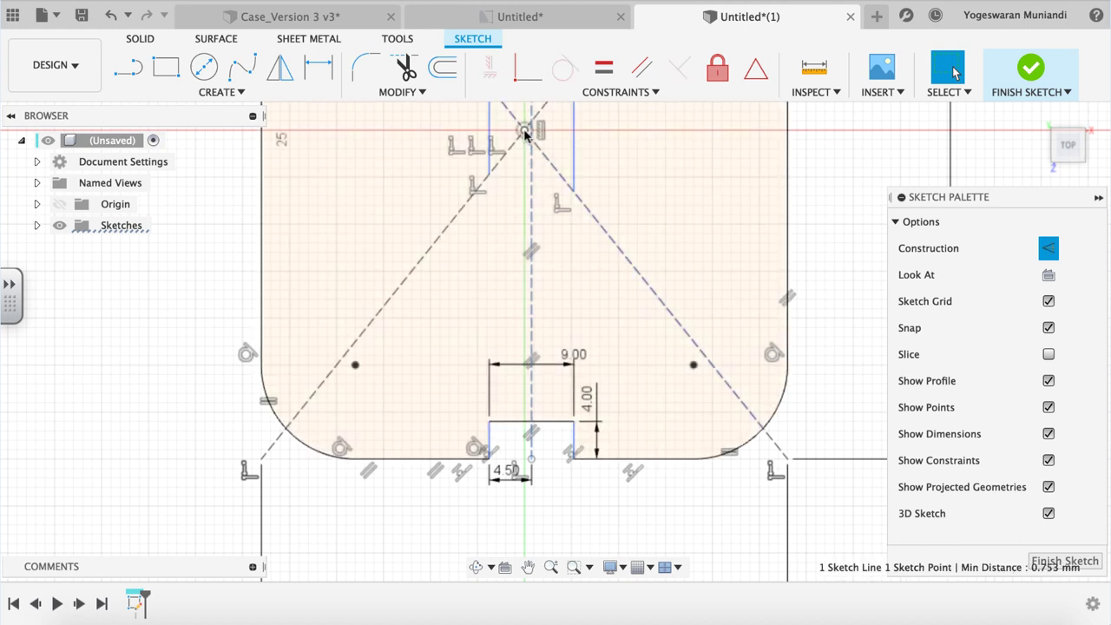
{"action": "left_click", "coordinate": [523, 76]}
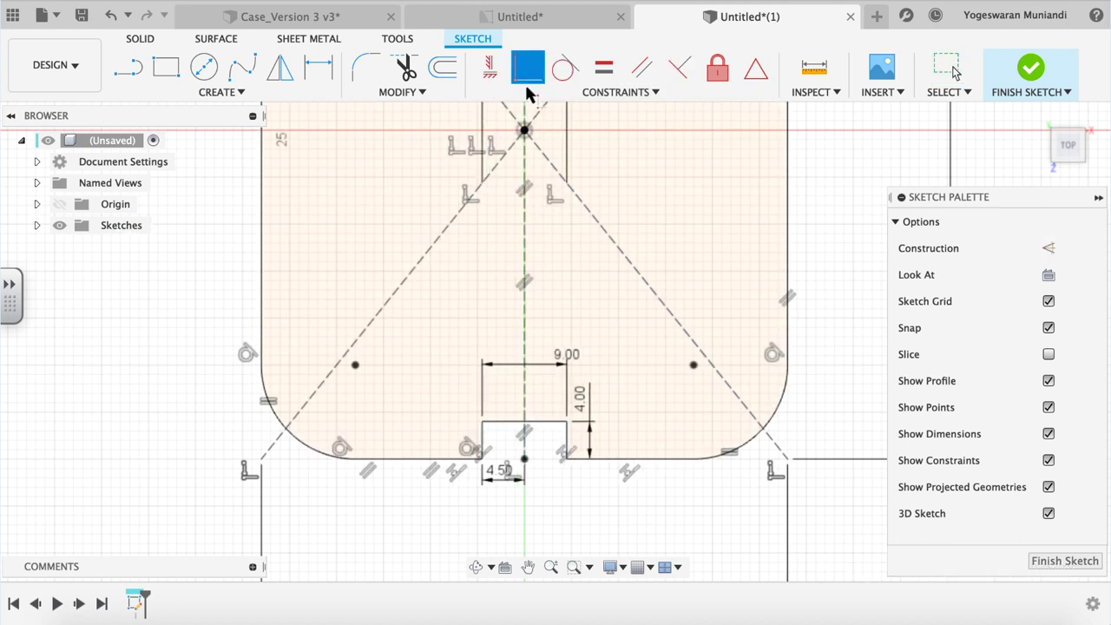
{"action": "key", "text": "Escape"}
{"action": "scroll", "coordinate": [633, 530], "scroll_direction": "down", "scroll_amount": 5}
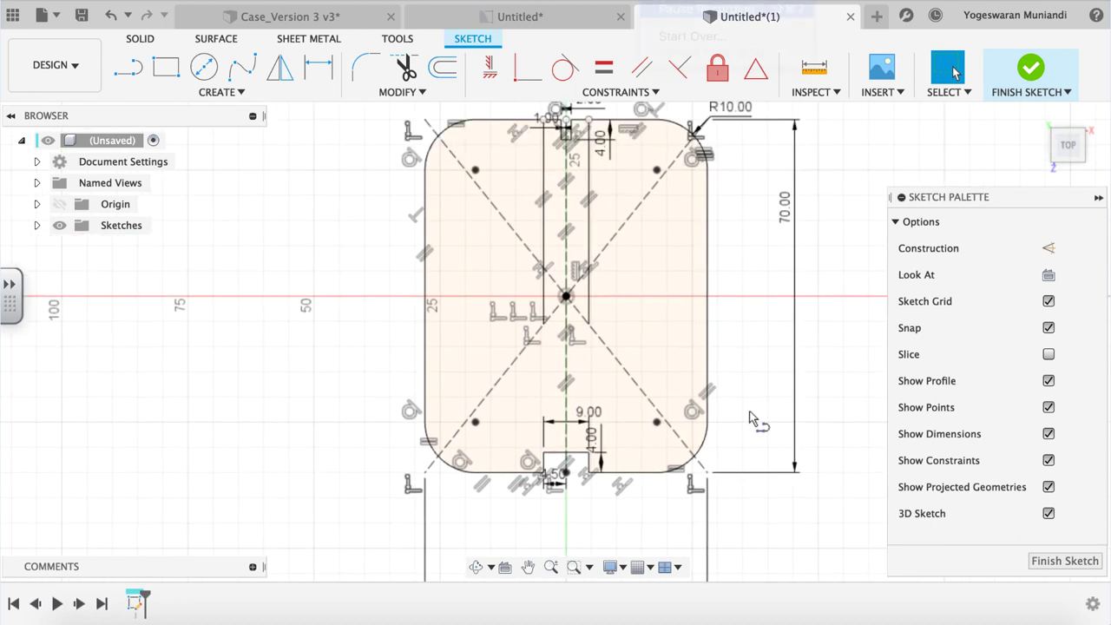
Draw a line from the lower-right arc to the top edge and dimension it 10° from the right side.
{"action": "left_click", "coordinate": [708, 425]}
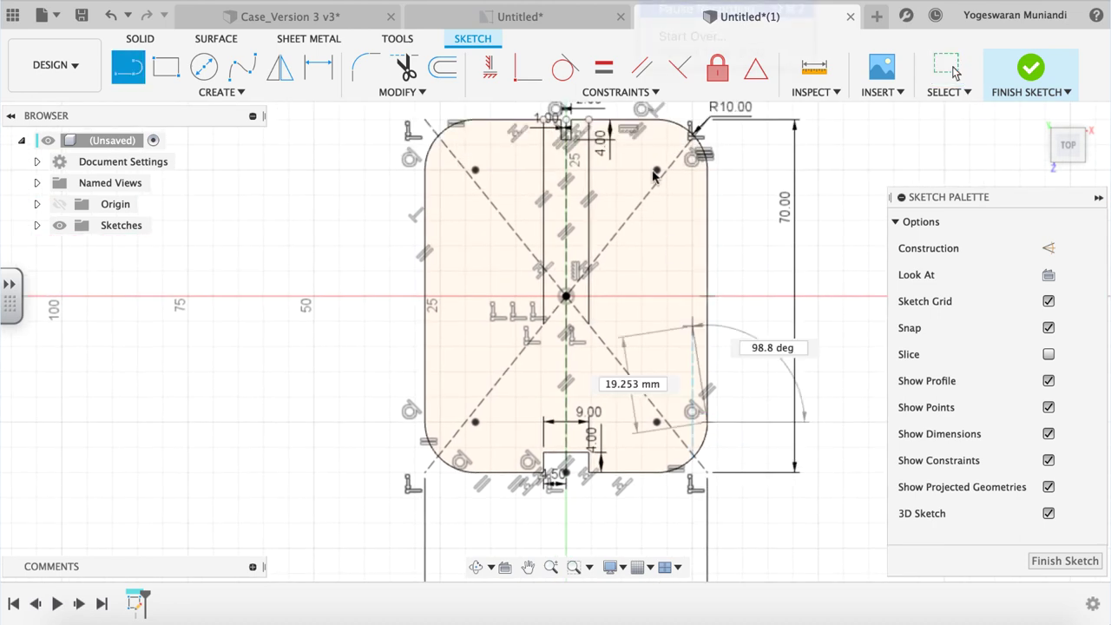
{"action": "left_click", "coordinate": [643, 124]}
{"action": "key", "text": "Escape"}
{"action": "key", "text": "d"}
{"action": "left_click", "coordinate": [670, 252]}
{"action": "left_click", "coordinate": [706, 247]}
{"action": "left_click", "coordinate": [687, 208]}
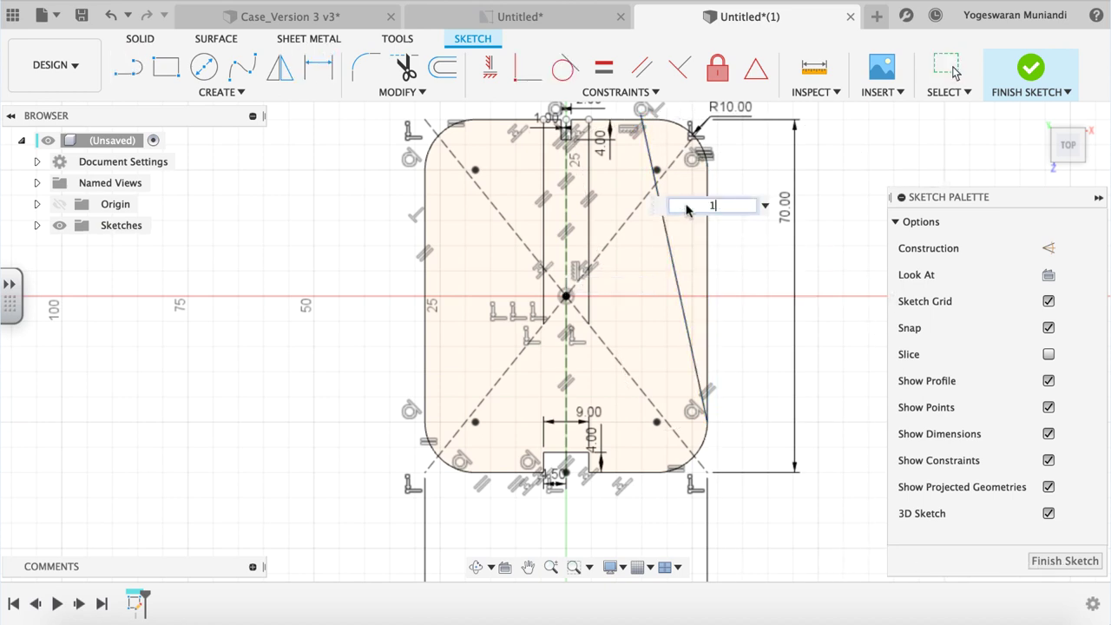
{"action": "type", "text": "10"}
{"action": "key", "text": "Return"}
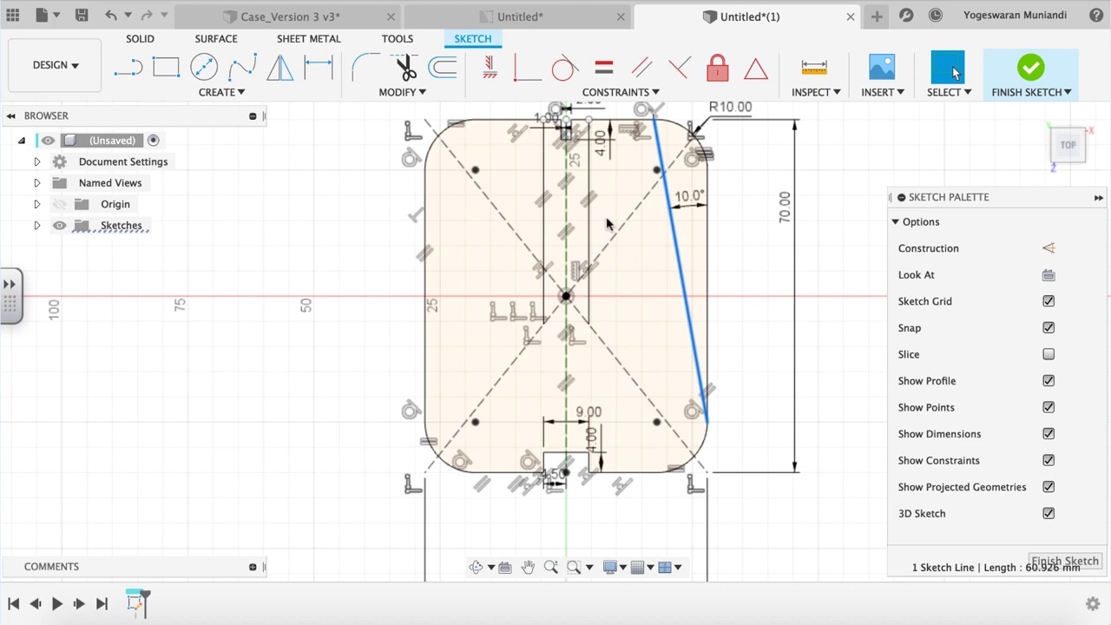
{"action": "left_click", "coordinate": [243, 93]}
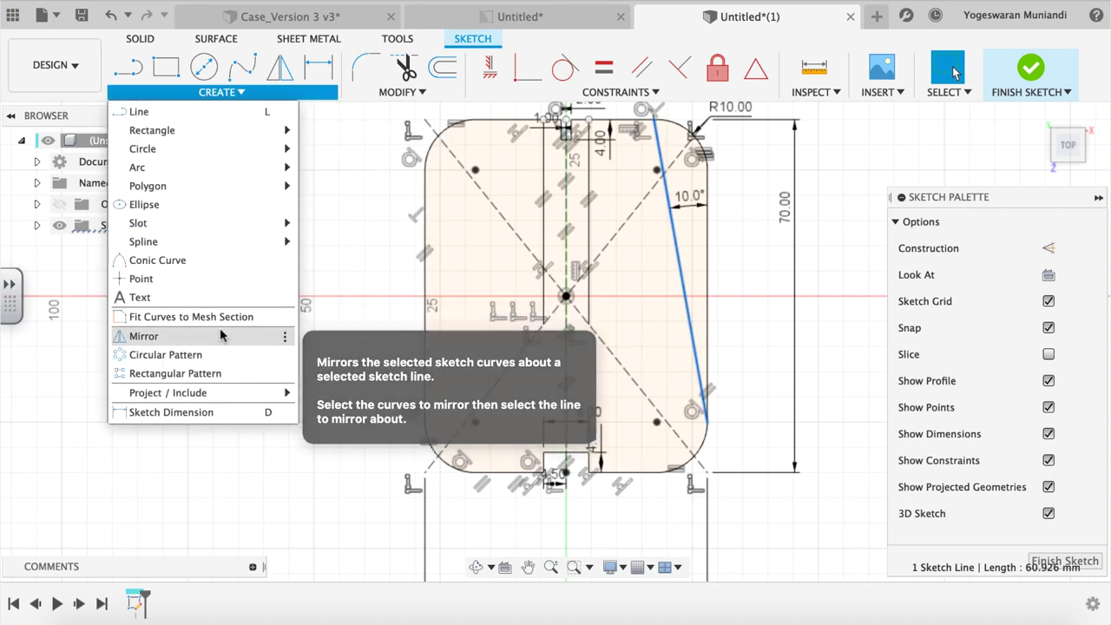
Mirror the 10° slanted line about the vertical centre line onto the left side.
{"action": "left_click", "coordinate": [278, 335]}
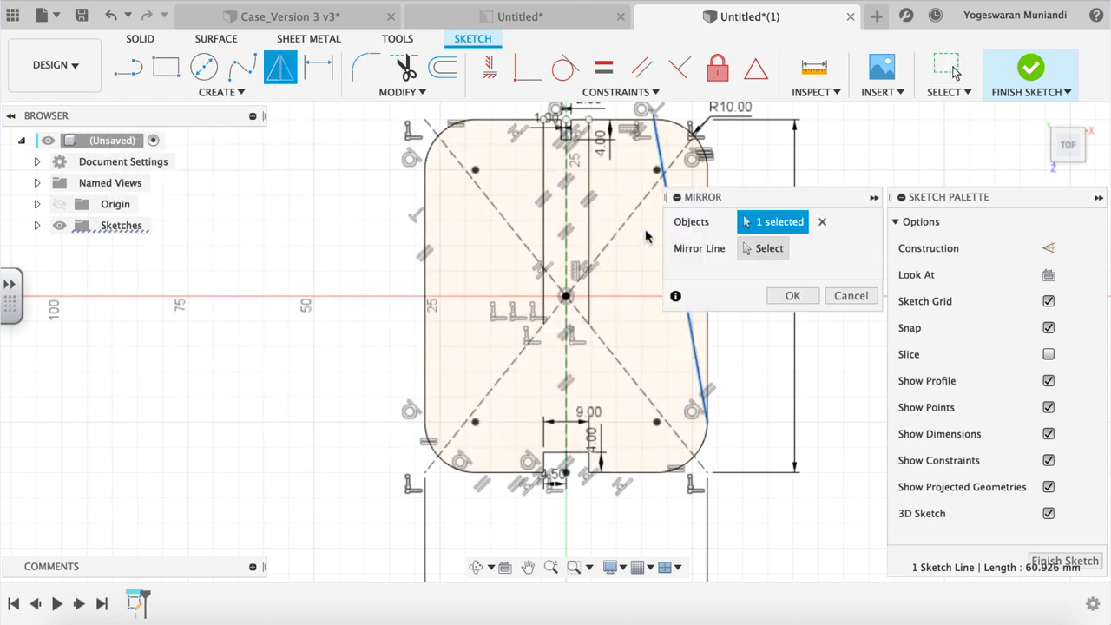
{"action": "left_click", "coordinate": [566, 189]}
{"action": "left_click", "coordinate": [791, 295]}
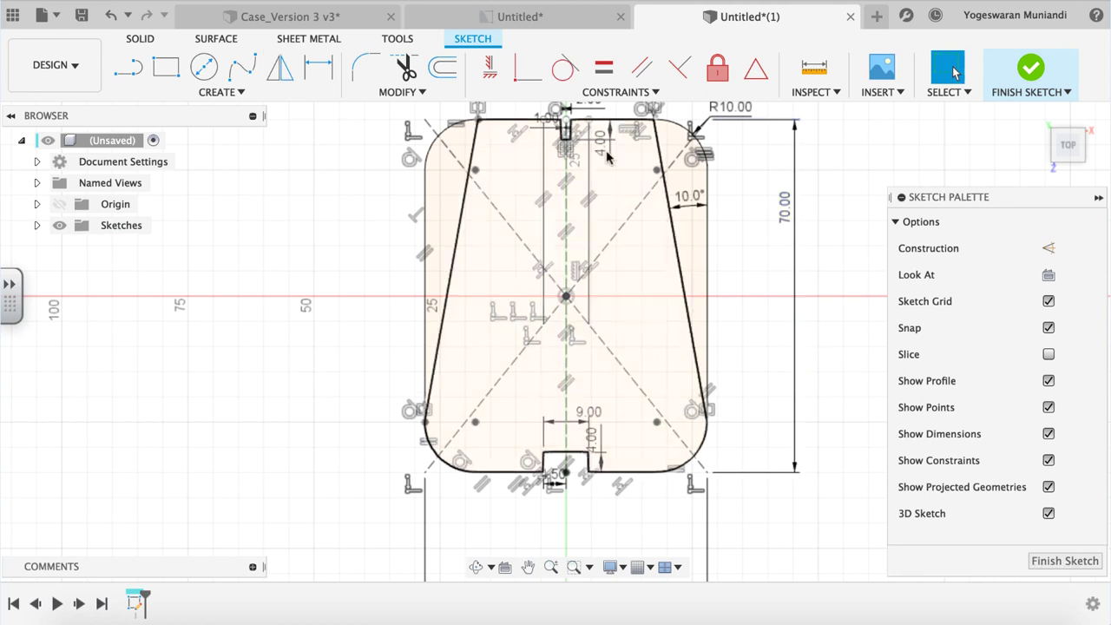
{"action": "scroll", "coordinate": [639, 208], "scroll_direction": "up", "scroll_amount": 2}
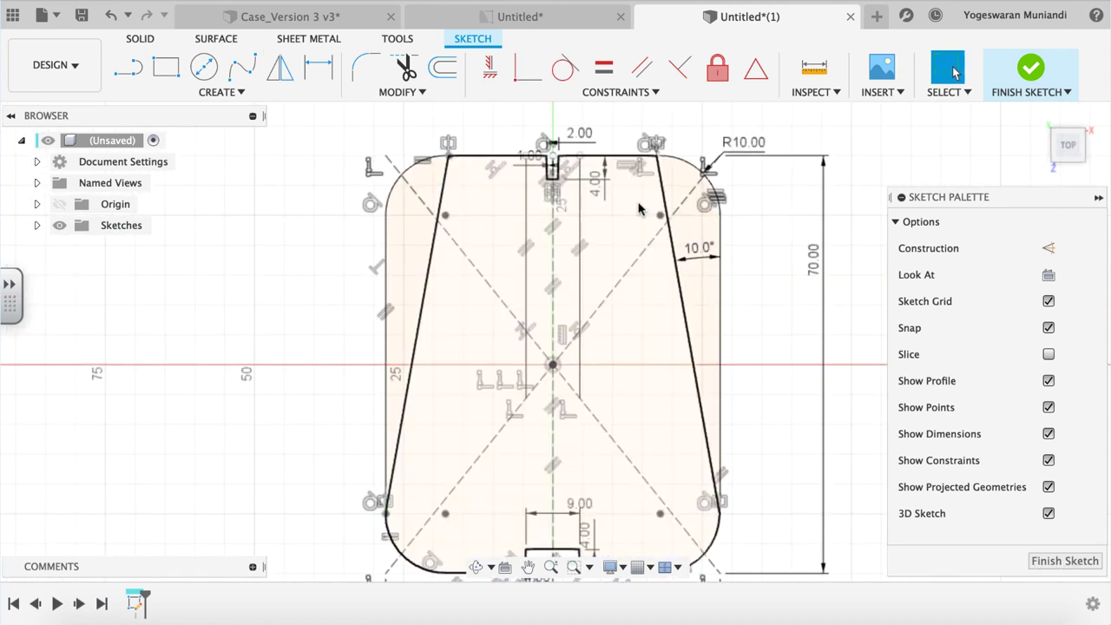
{"action": "scroll", "coordinate": [638, 208], "scroll_direction": "up", "scroll_amount": 2}
{"action": "left_click", "coordinate": [366, 67]}
Fillet the corner between the right slanted line and the top edge with a 10 mm radius.
{"action": "left_click", "coordinate": [682, 154]}
{"action": "left_click", "coordinate": [669, 109]}
{"action": "scroll", "coordinate": [686, 208], "scroll_direction": "down", "scroll_amount": 2}
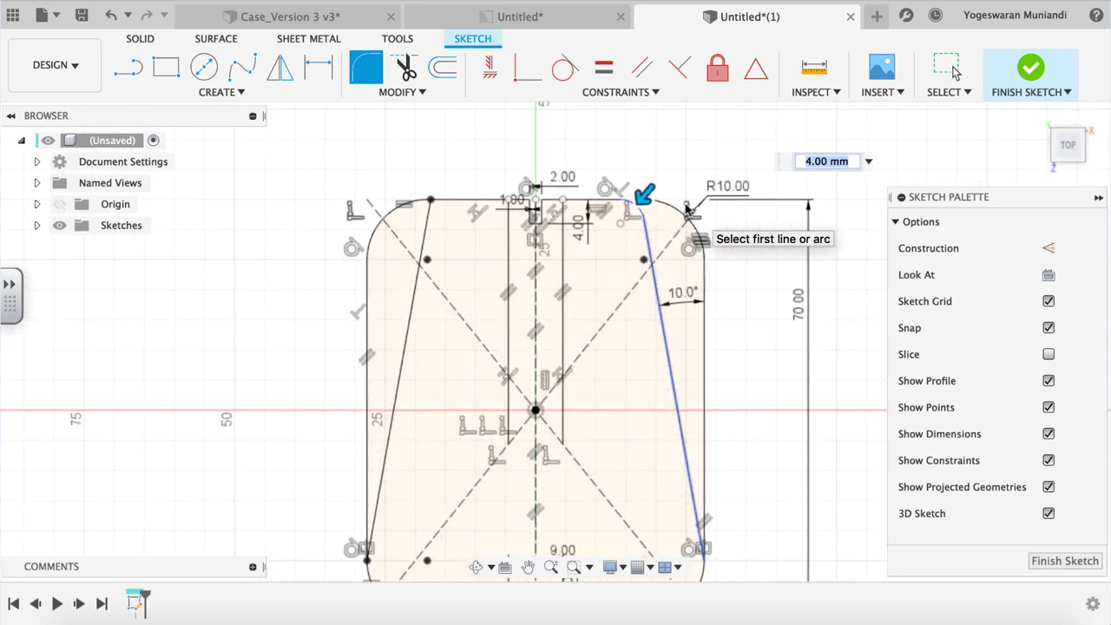
{"action": "type", "text": "10"}
{"action": "key", "text": "Return"}
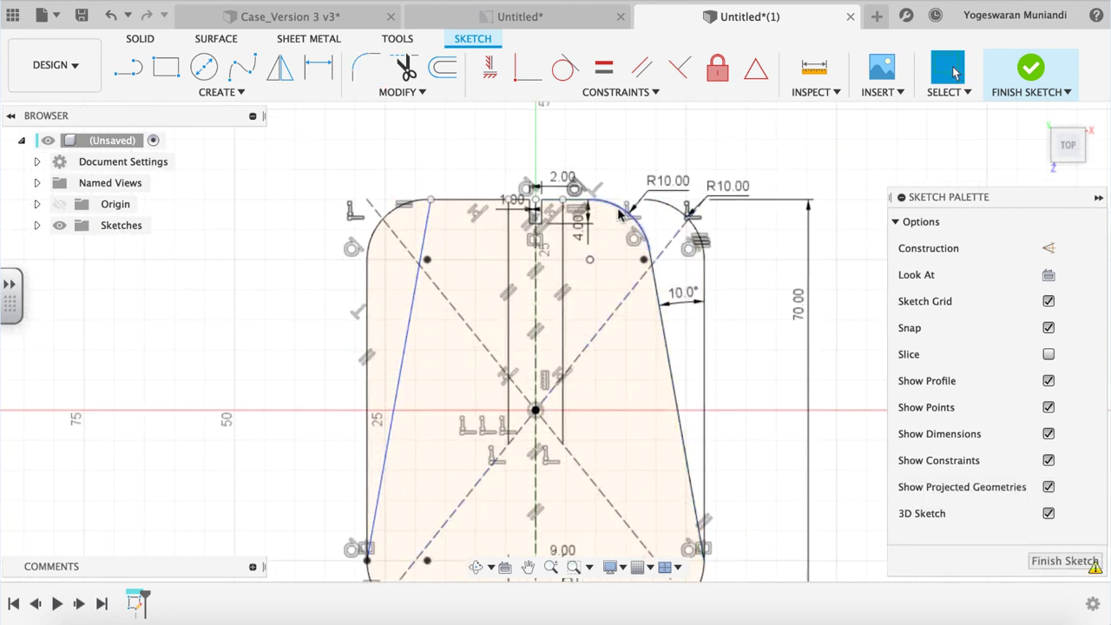
Mirror the R10 corner arc about the centre line to the top-left corner.
{"action": "left_click", "coordinate": [617, 207]}
{"action": "left_click", "coordinate": [221, 92]}
{"action": "left_click", "coordinate": [173, 344]}
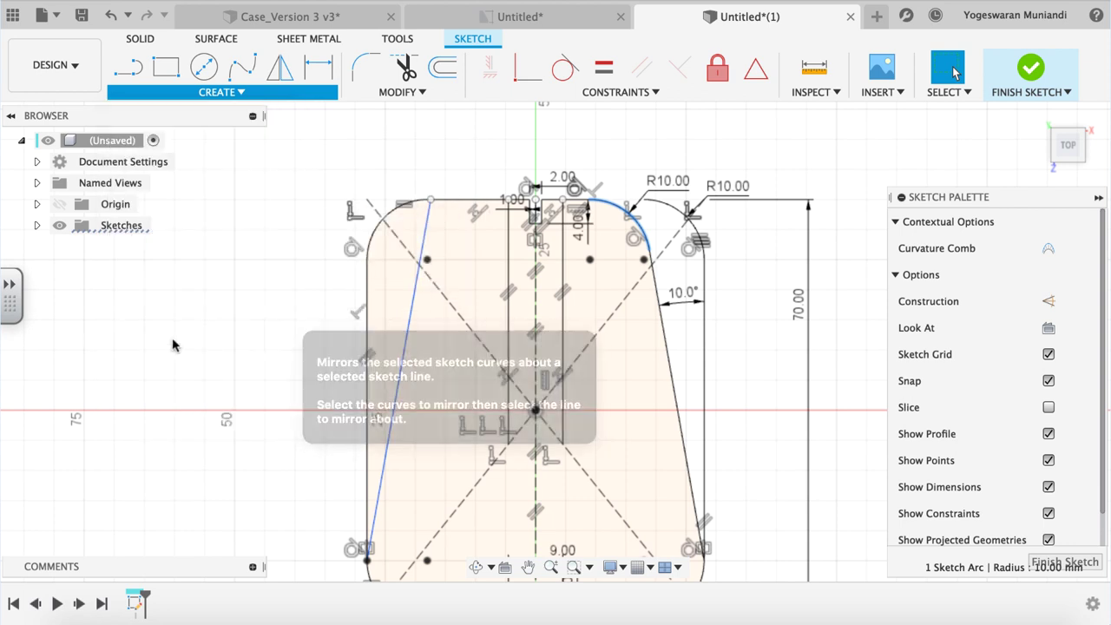
{"action": "scroll", "coordinate": [571, 171], "scroll_direction": "down", "scroll_amount": 2}
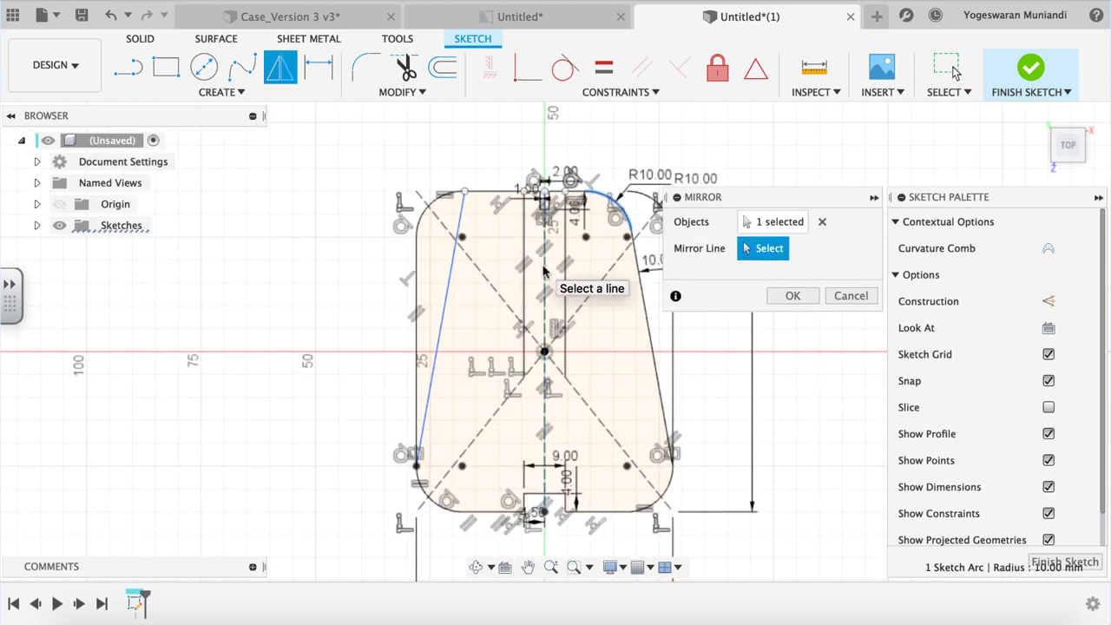
{"action": "left_click", "coordinate": [545, 273]}
{"action": "left_click", "coordinate": [792, 295]}
{"action": "scroll", "coordinate": [586, 297], "scroll_direction": "up", "scroll_amount": 2}
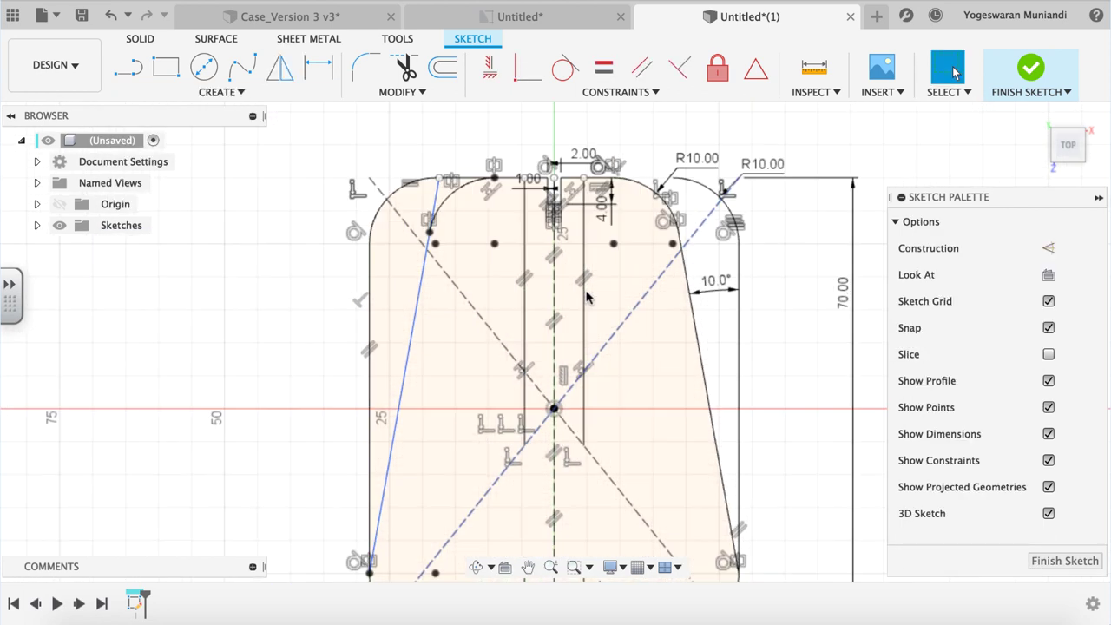
Trim the leftover top-edge piece and delete the extra vertical line.
{"action": "key", "text": "t"}
{"action": "left_click", "coordinate": [469, 192]}
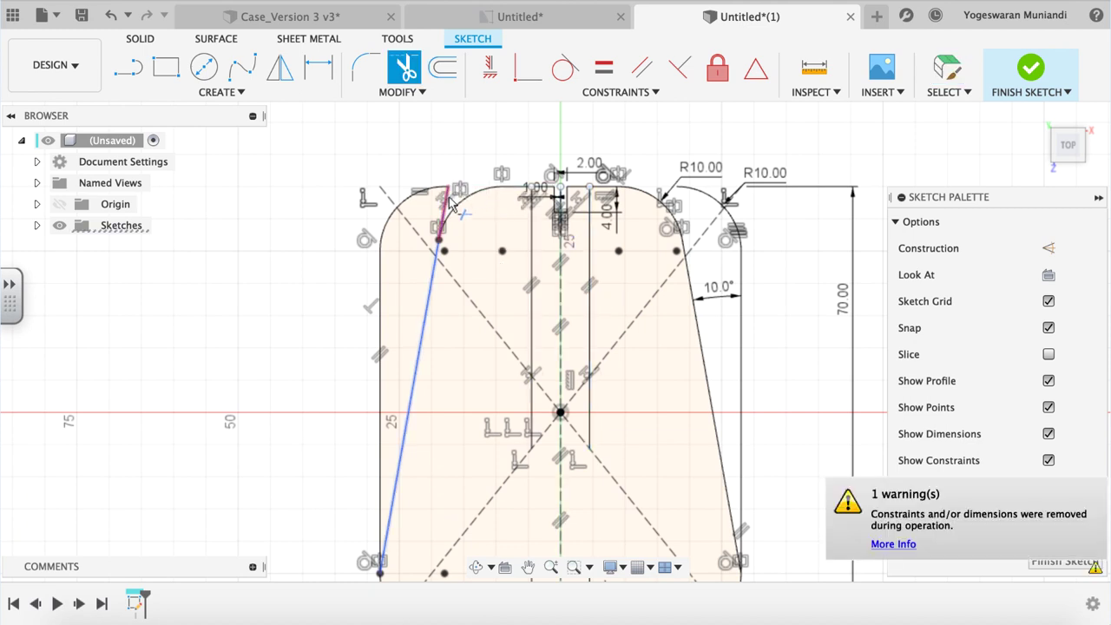
{"action": "key", "text": "Escape"}
{"action": "scroll", "coordinate": [484, 249], "scroll_direction": "down", "scroll_amount": 2}
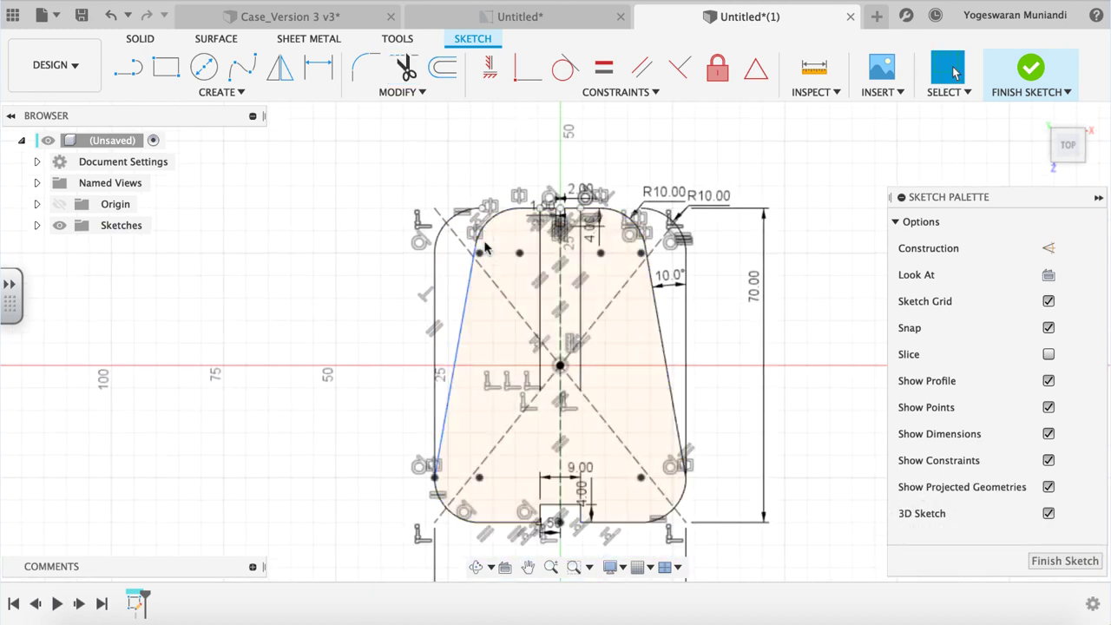
{"action": "scroll", "coordinate": [488, 246], "scroll_direction": "up", "scroll_amount": 3}
{"action": "scroll", "coordinate": [481, 221], "scroll_direction": "down", "scroll_amount": 2}
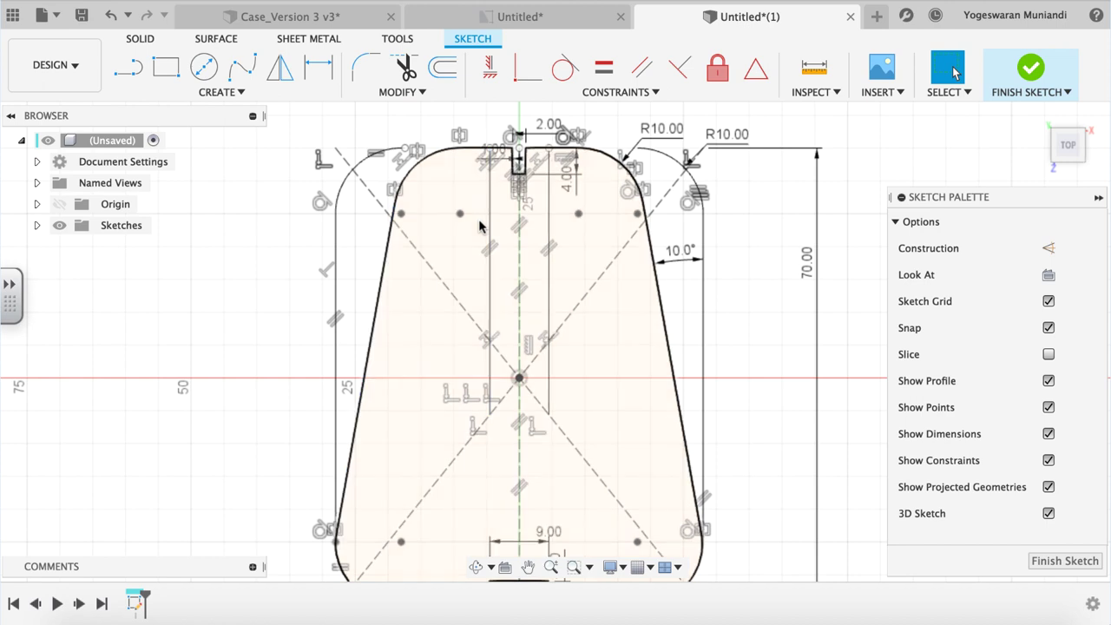
{"action": "key", "text": "Delete"}
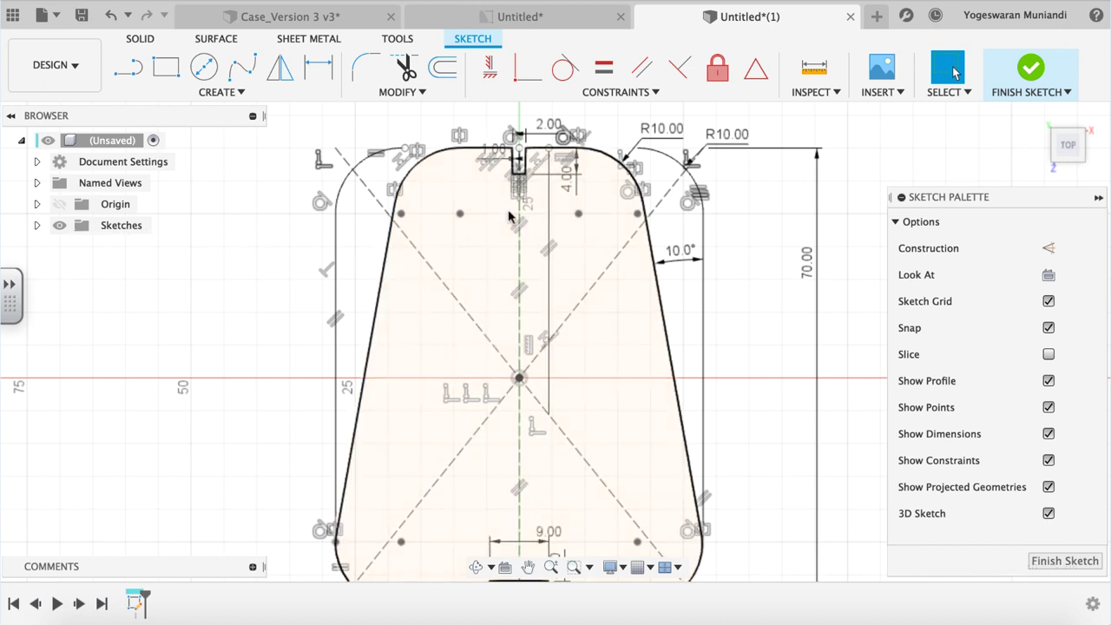
{"action": "mouse_move", "coordinate": [675, 347]}
{"action": "middle_mouse_down"}
{"action": "mouse_move", "coordinate": [664, 303]}
{"action": "mouse_move", "coordinate": [684, 273]}
{"action": "middle_mouse_up"}
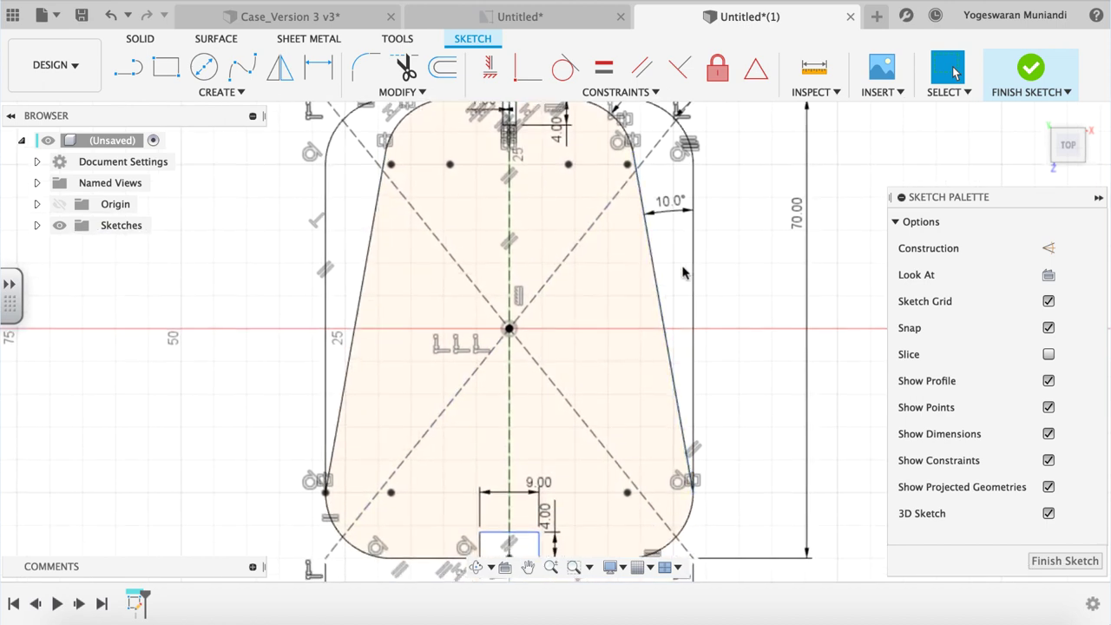
Convert the old rectangle's straight sides and top-right corner arc to construction geometry.
{"action": "left_click", "coordinate": [1049, 248]}
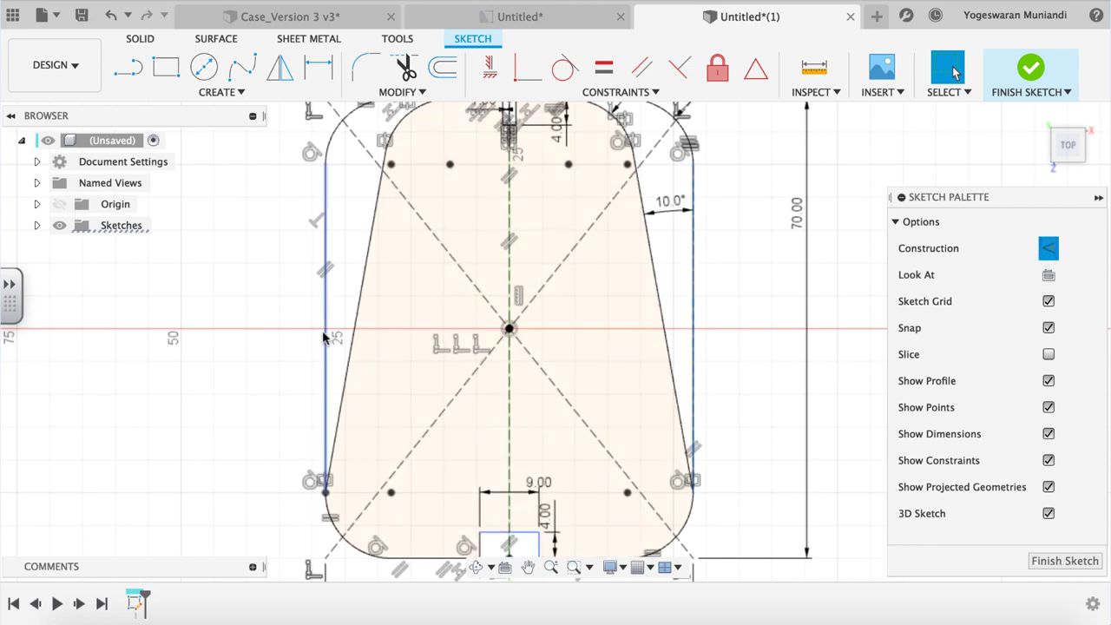
{"action": "left_click", "coordinate": [688, 145]}
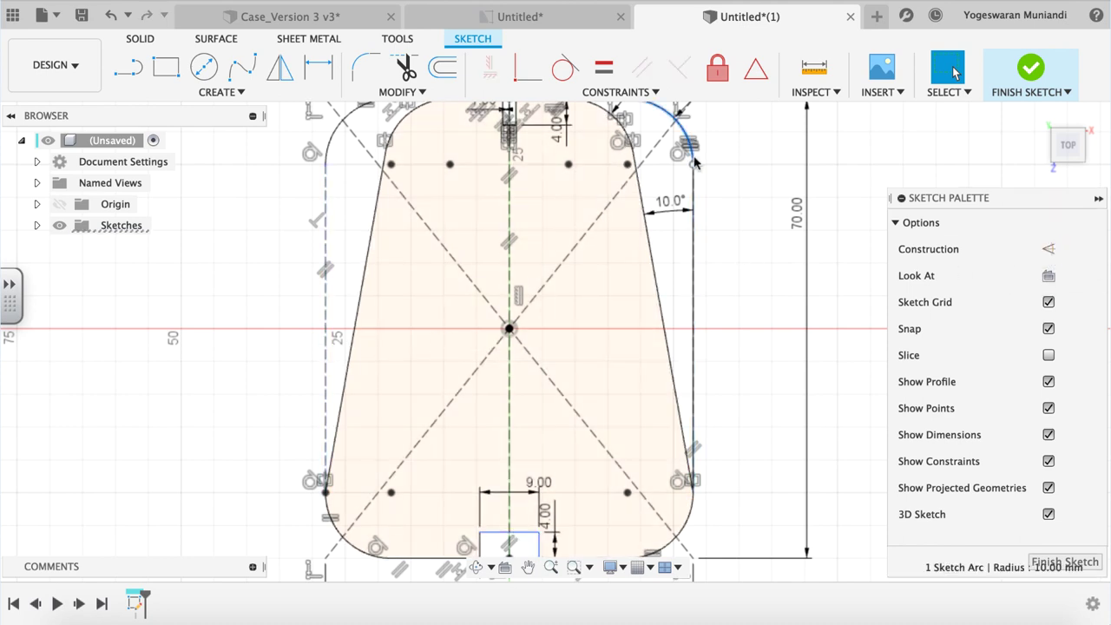
{"action": "middle_click_drag", "start_coordinate": [688, 145], "coordinate": [702, 165]}
{"action": "left_click", "coordinate": [1048, 298]}
Make the old top-left corner arc construction geometry.
{"action": "left_click", "coordinate": [368, 129]}
{"action": "left_click", "coordinate": [1049, 299]}
{"action": "middle_click_drag", "start_coordinate": [665, 309], "coordinate": [677, 280]}
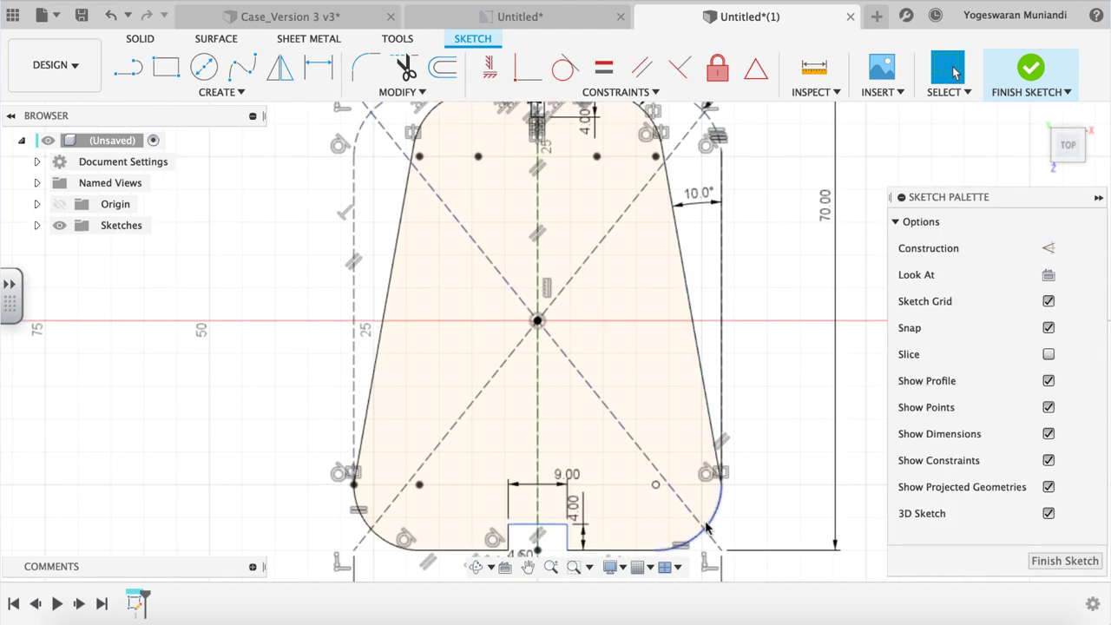
Offset the tapered outline 4 mm inward to create an inner copy.
{"action": "key", "text": "o"}
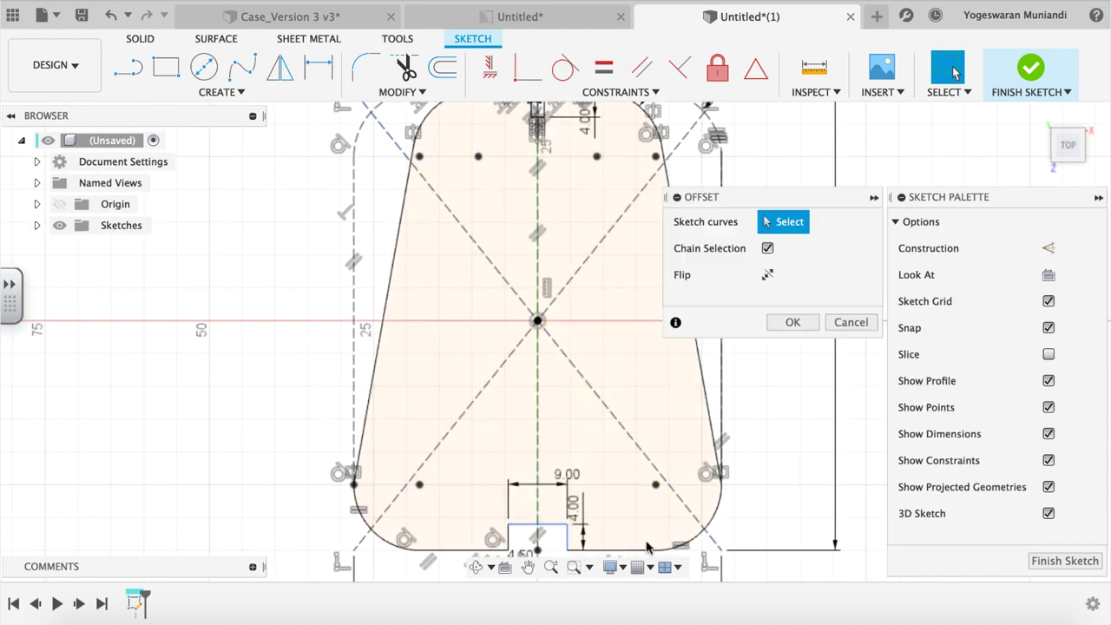
{"action": "left_click", "coordinate": [647, 546]}
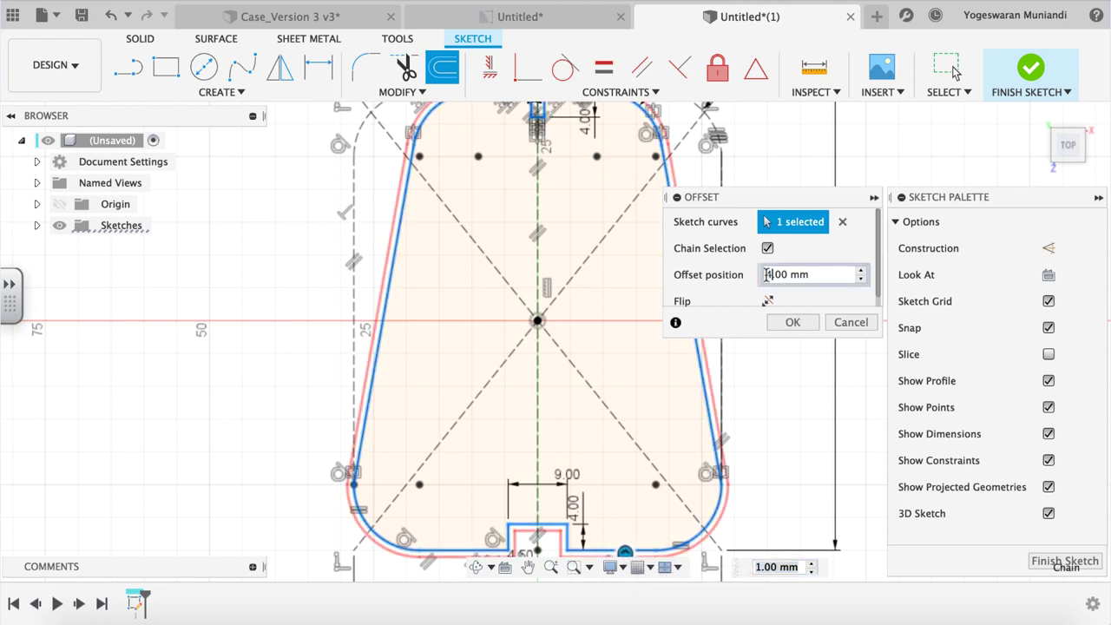
{"action": "type", "text": "4"}
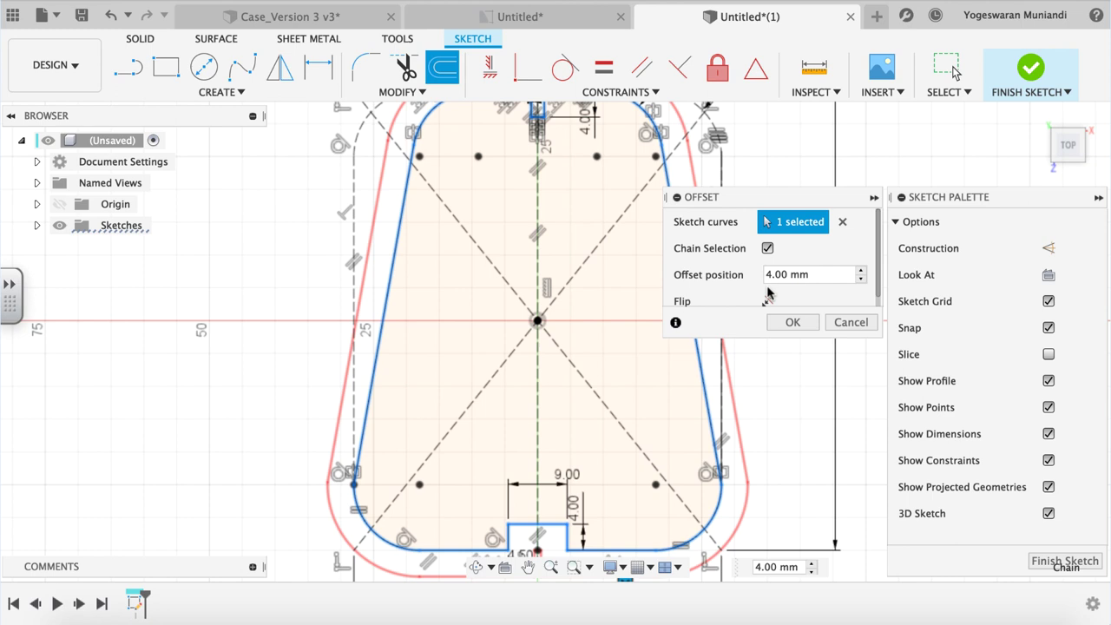
{"action": "left_click", "coordinate": [768, 301]}
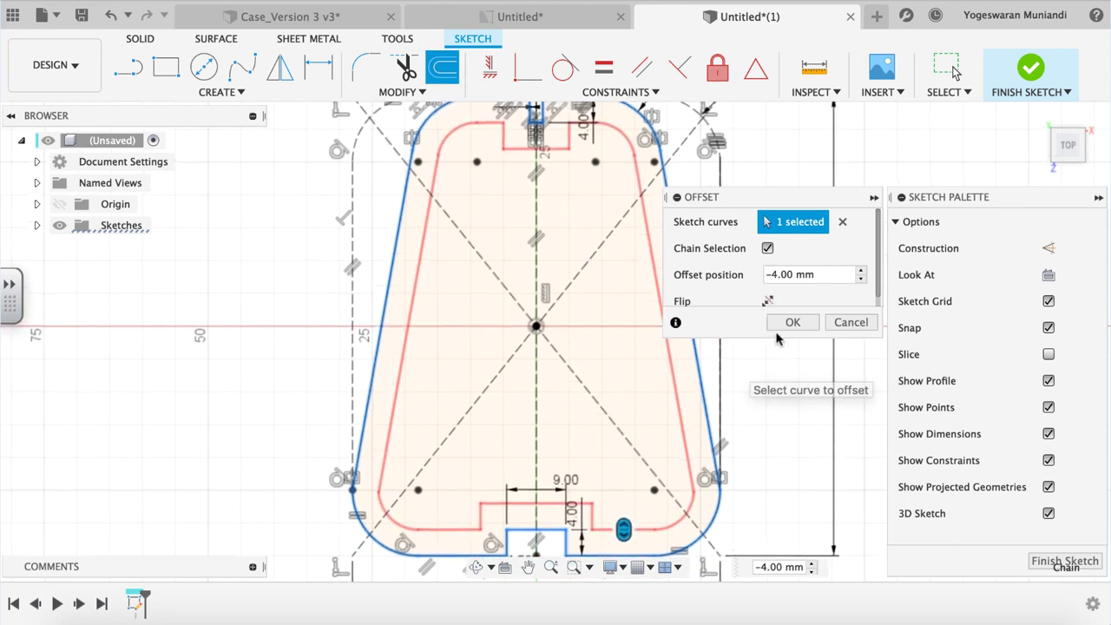
{"action": "left_click", "coordinate": [783, 322]}
{"action": "scroll", "coordinate": [598, 205], "scroll_direction": "up", "scroll_amount": 2}
Delete the notch lines on the inner offset copy.
{"action": "key", "text": "Delete"}
{"action": "left_click", "coordinate": [555, 217]}
{"action": "key", "text": "Delete"}
{"action": "left_click", "coordinate": [405, 68]}
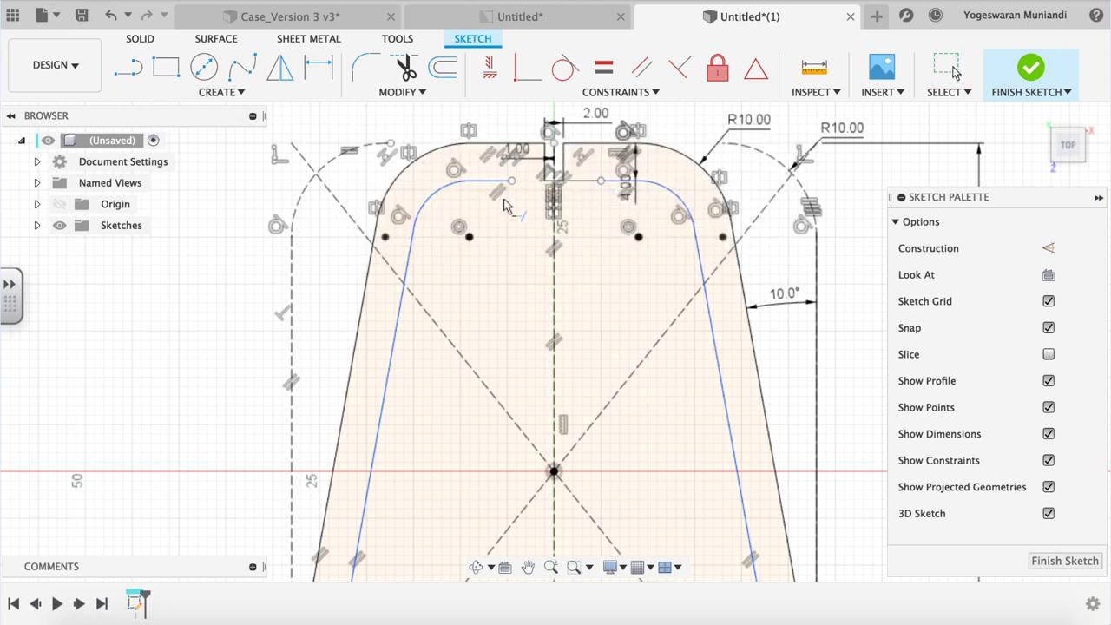
Trim the inner copy's top edge so it runs straight between the slot lines.
{"action": "left_click", "coordinate": [504, 201]}
{"action": "left_click", "coordinate": [606, 184]}
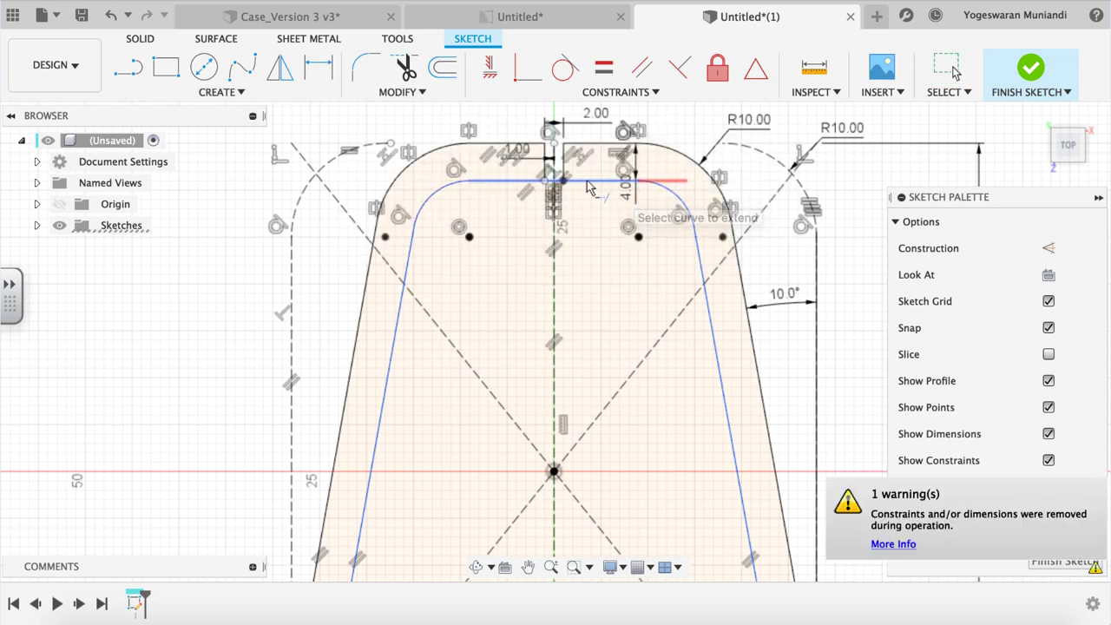
{"action": "scroll", "coordinate": [599, 195], "scroll_direction": "up", "scroll_amount": 2}
{"action": "scroll", "coordinate": [573, 209], "scroll_direction": "up", "scroll_amount": 3}
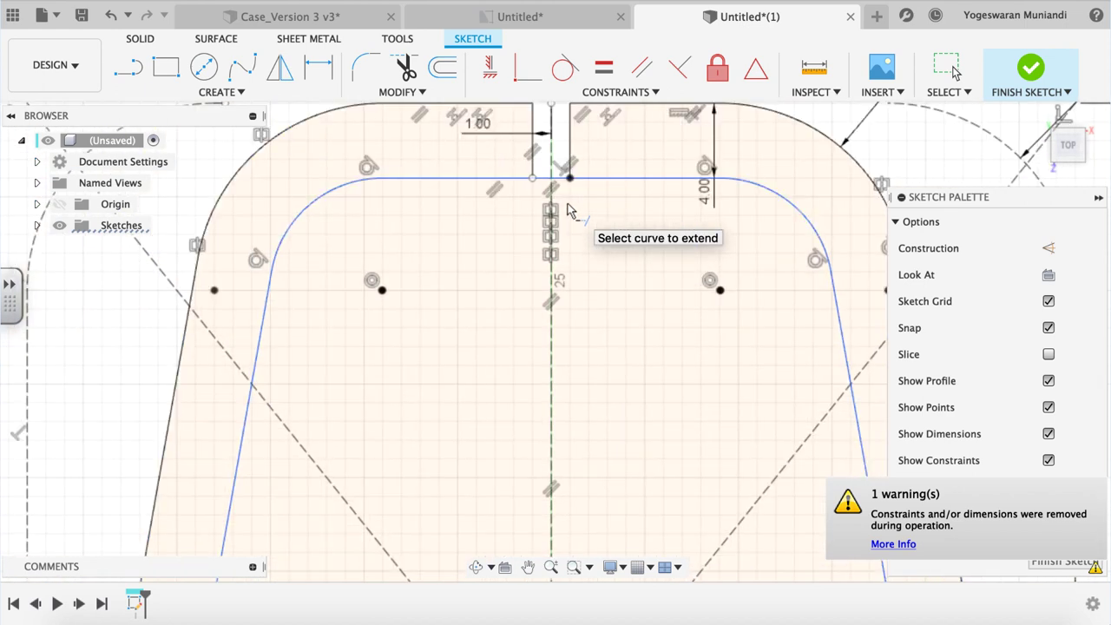
{"action": "key", "text": "t"}
{"action": "left_click", "coordinate": [552, 179]}
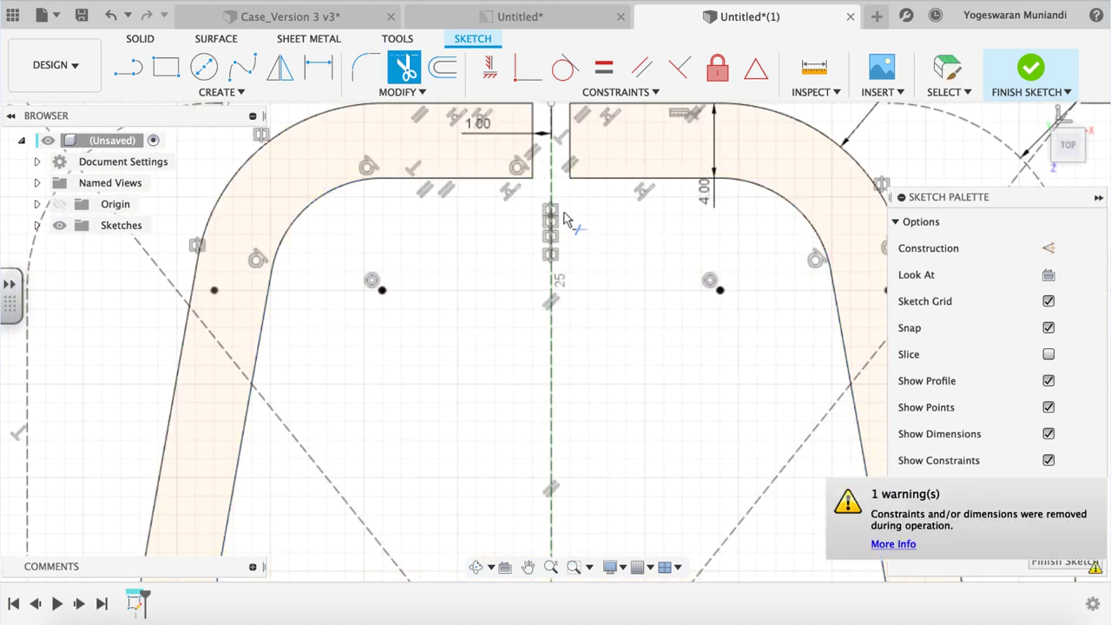
{"action": "scroll", "coordinate": [564, 220], "scroll_direction": "down", "scroll_amount": 10}
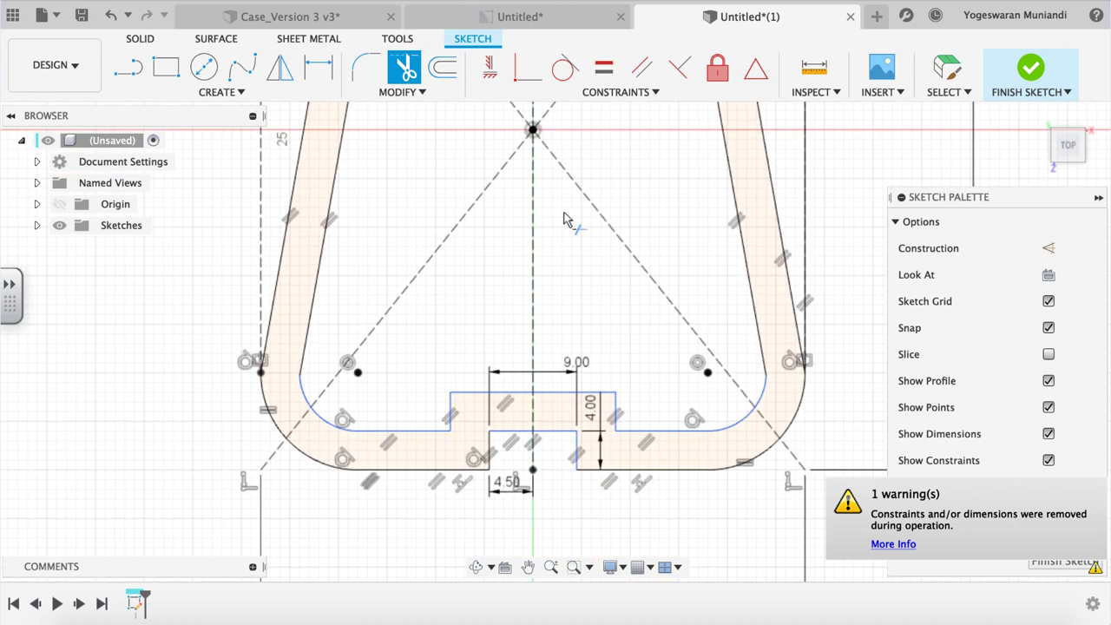
{"action": "scroll", "coordinate": [564, 219], "scroll_direction": "up", "scroll_amount": 5}
Extend an inner line so it meets the vertical slot line.
{"action": "left_click", "coordinate": [398, 91]}
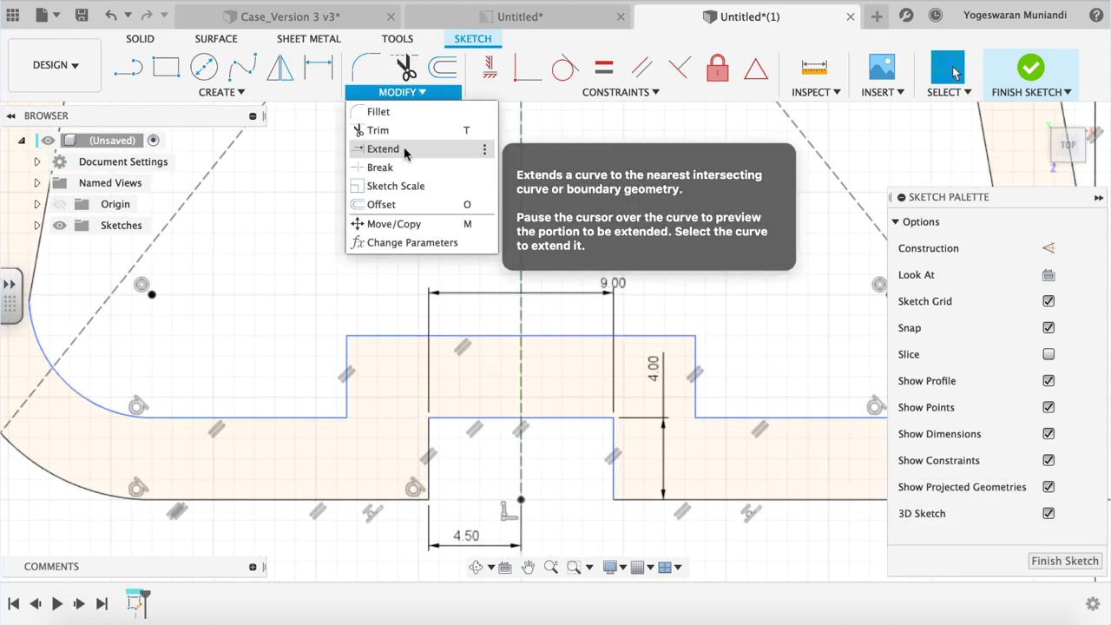
{"action": "left_click", "coordinate": [383, 149]}
{"action": "left_click", "coordinate": [590, 417]}
{"action": "key", "text": "Escape"}
{"action": "left_click", "coordinate": [696, 396]}
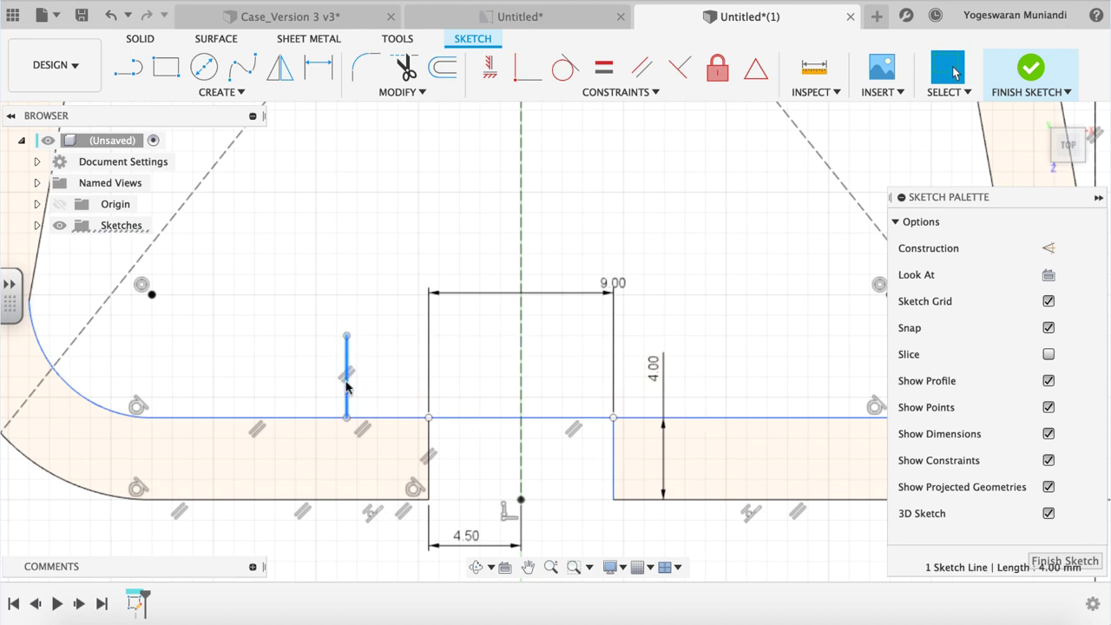
{"action": "scroll", "coordinate": [577, 404], "scroll_direction": "down", "scroll_amount": 1}
{"action": "key", "text": "r"}
{"action": "key", "text": "Escape"}
Trim the bottom line across the central 9 mm gap and its leftover segment, then finish the sketch.
{"action": "key", "text": "t"}
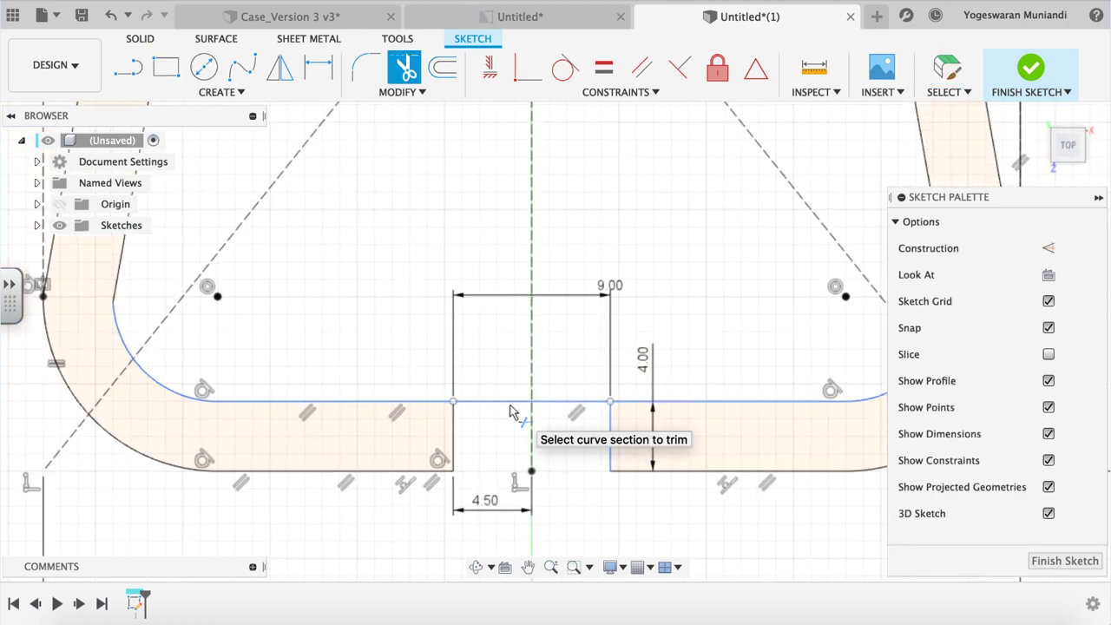
{"action": "left_click", "coordinate": [510, 402]}
{"action": "scroll", "coordinate": [560, 408], "scroll_direction": "down", "scroll_amount": 2}
{"action": "scroll", "coordinate": [558, 411], "scroll_direction": "down", "scroll_amount": 2}
{"action": "scroll", "coordinate": [557, 415], "scroll_direction": "down", "scroll_amount": 1}
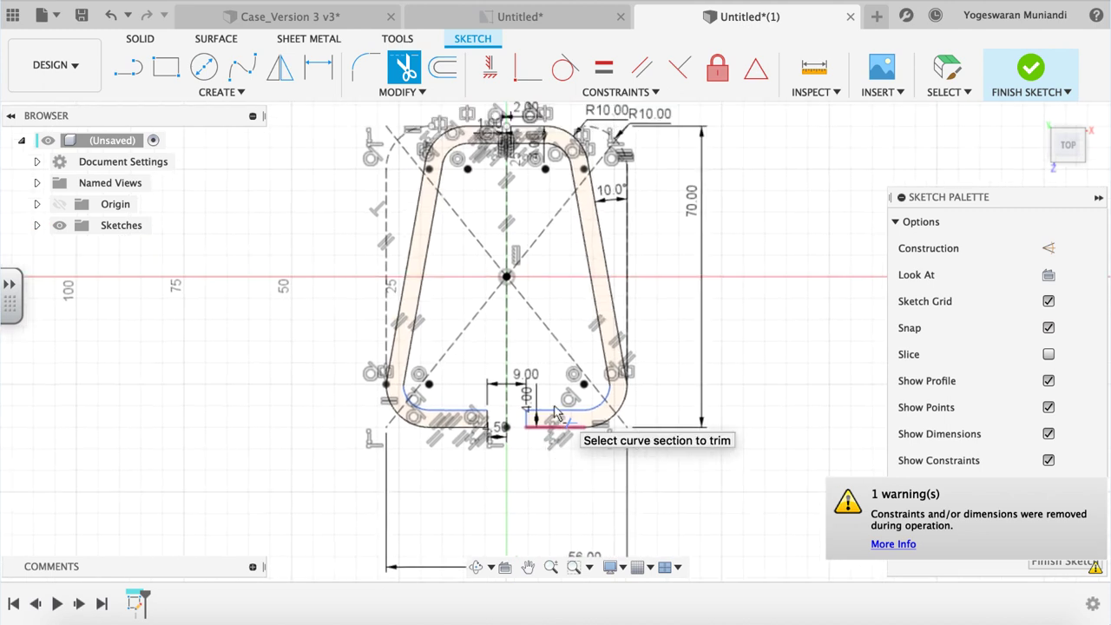
{"action": "left_click", "coordinate": [556, 415]}
{"action": "scroll", "coordinate": [555, 415], "scroll_direction": "up", "scroll_amount": 1}
{"action": "left_click", "coordinate": [154, 43]}
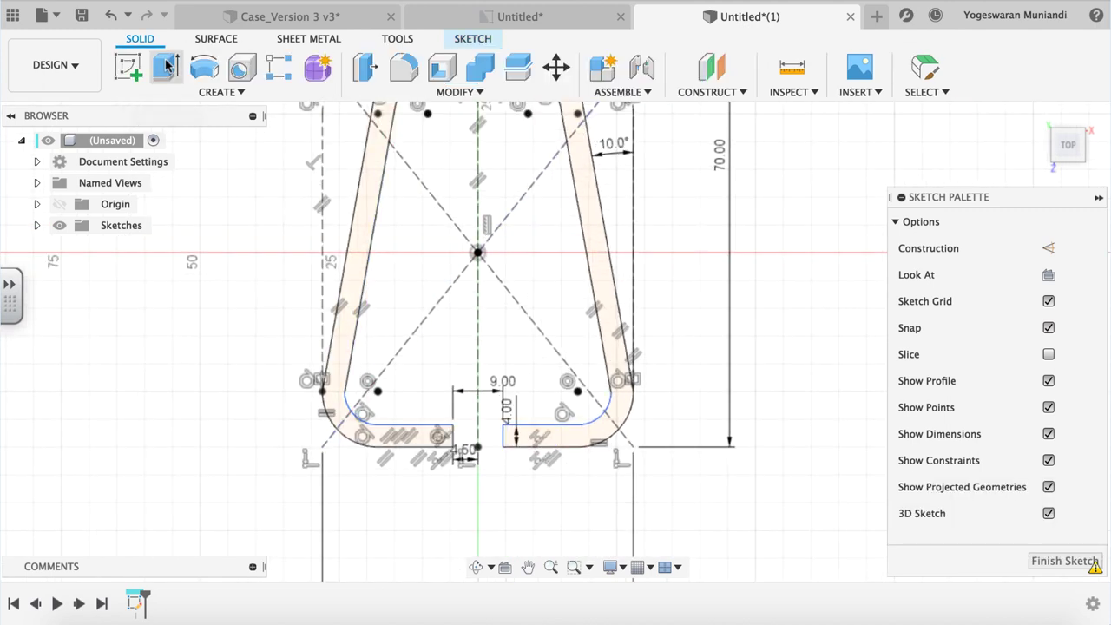
Extrude both band halves 5 mm, then start a new sketch on the horizontal plane.
{"action": "left_click", "coordinate": [167, 66]}
{"action": "left_click", "coordinate": [607, 330]}
{"action": "left_click", "coordinate": [348, 330]}
{"action": "scroll", "coordinate": [560, 333], "scroll_direction": "down", "scroll_amount": 2}
{"action": "scroll", "coordinate": [561, 333], "scroll_direction": "down", "scroll_amount": 2}
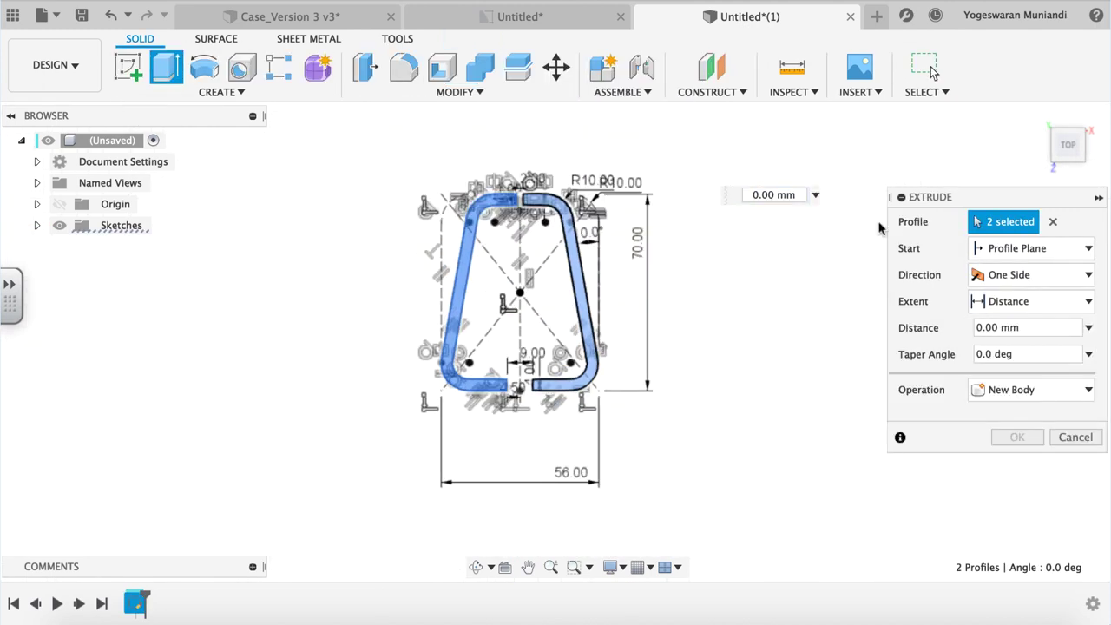
{"action": "type", "text": "5"}
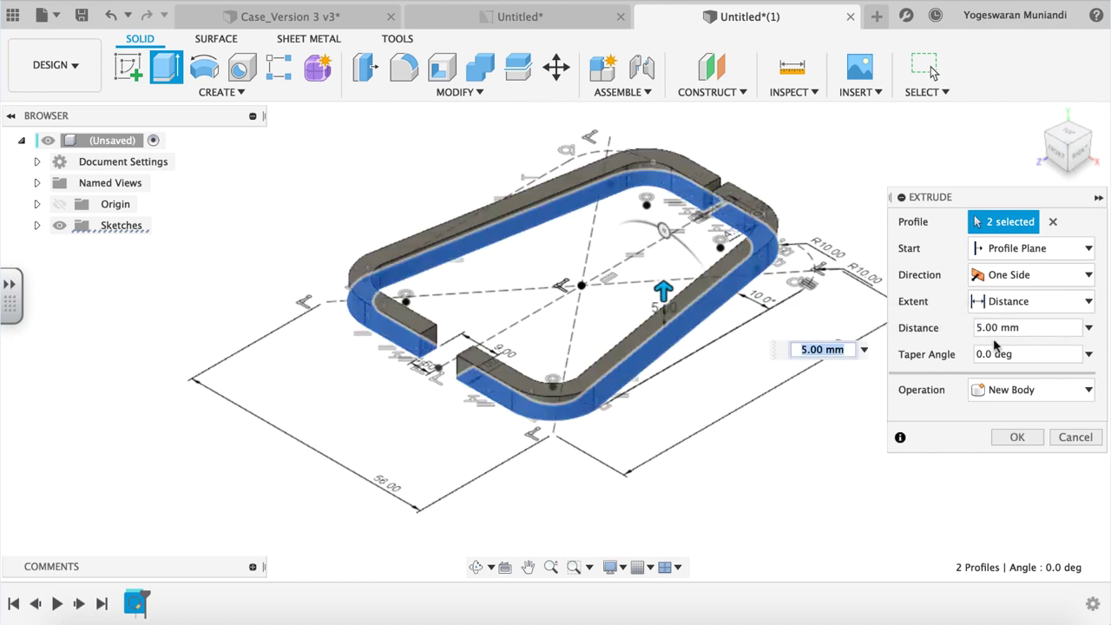
{"action": "left_click", "coordinate": [996, 437]}
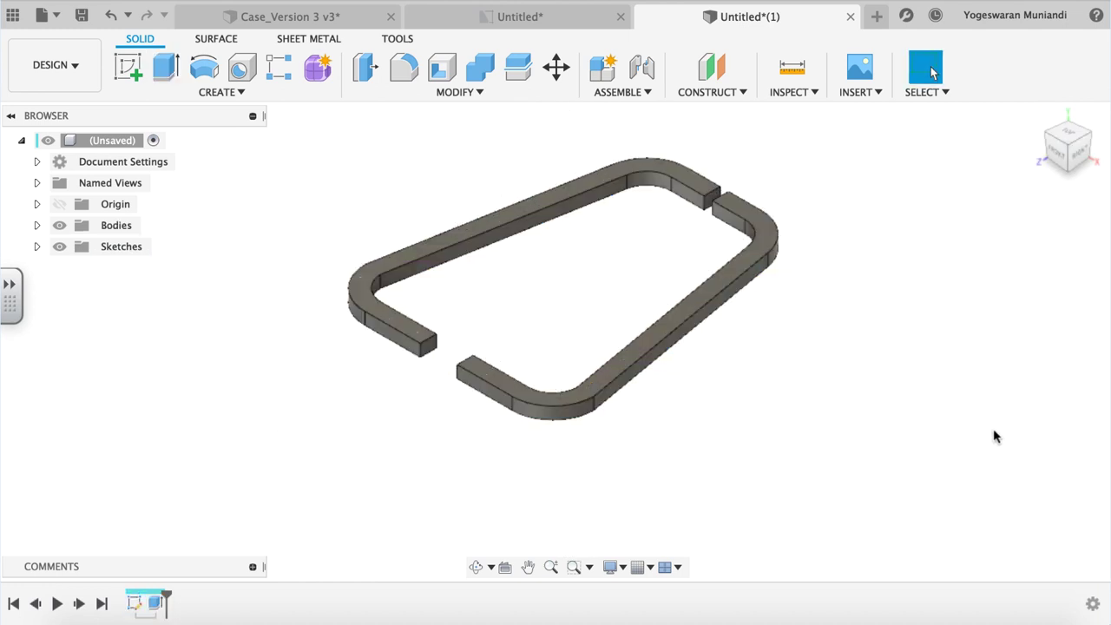
{"action": "left_click", "coordinate": [127, 67]}
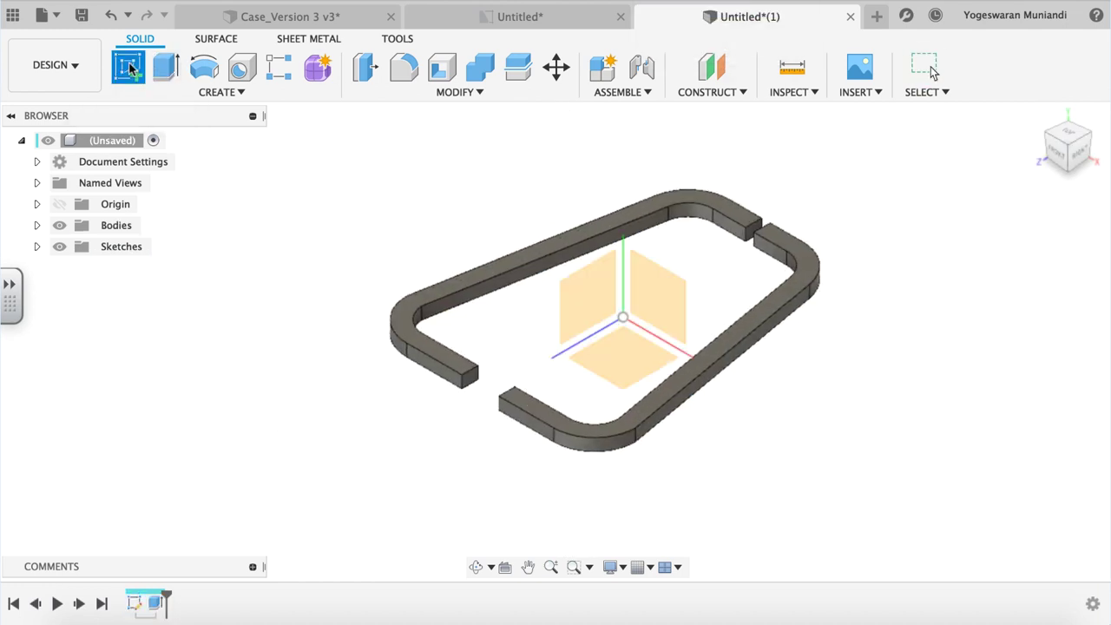
{"action": "left_click", "coordinate": [711, 208]}
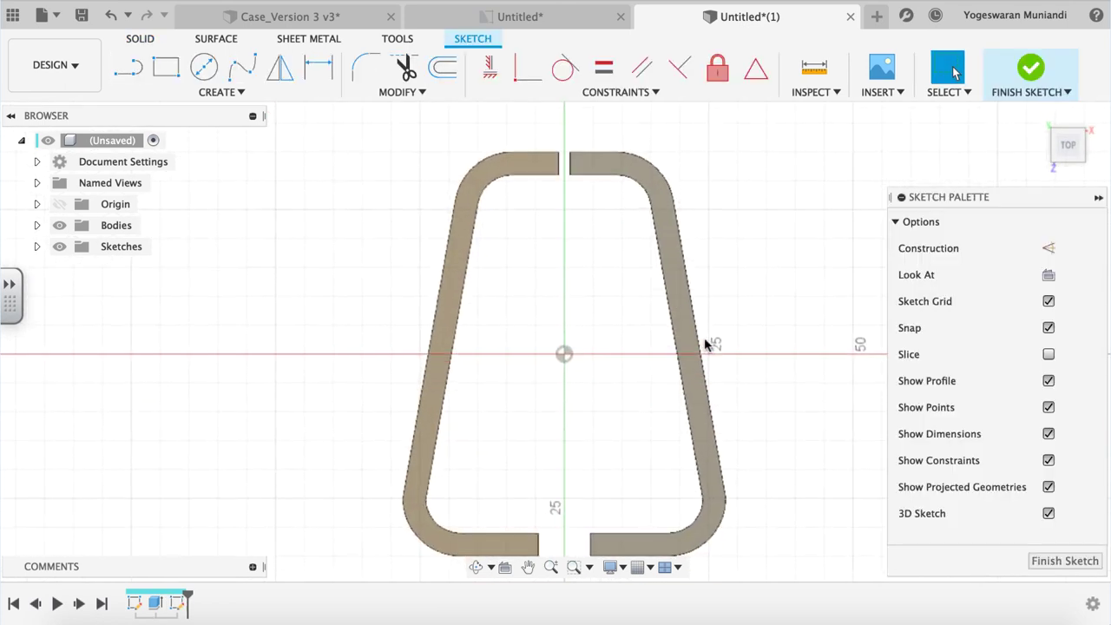
Project the right and left halves of the frame into the sketch.
{"action": "key", "text": "p"}
{"action": "left_click", "coordinate": [662, 240]}
{"action": "left_click", "coordinate": [469, 260]}
{"action": "left_click", "coordinate": [789, 322]}
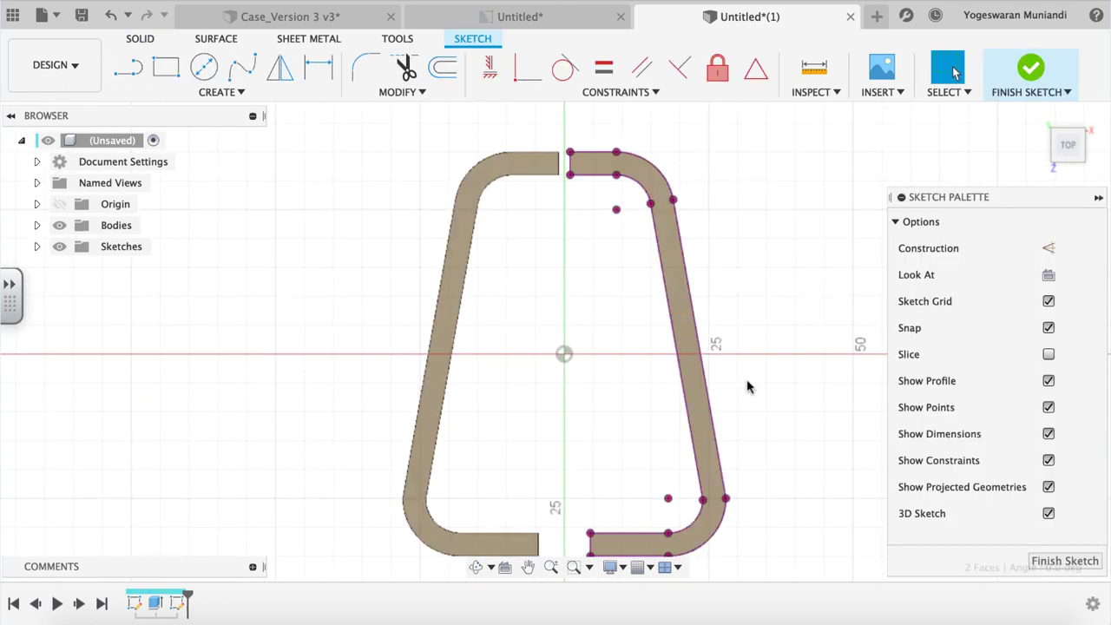
{"action": "key", "text": "p"}
{"action": "left_click", "coordinate": [416, 396]}
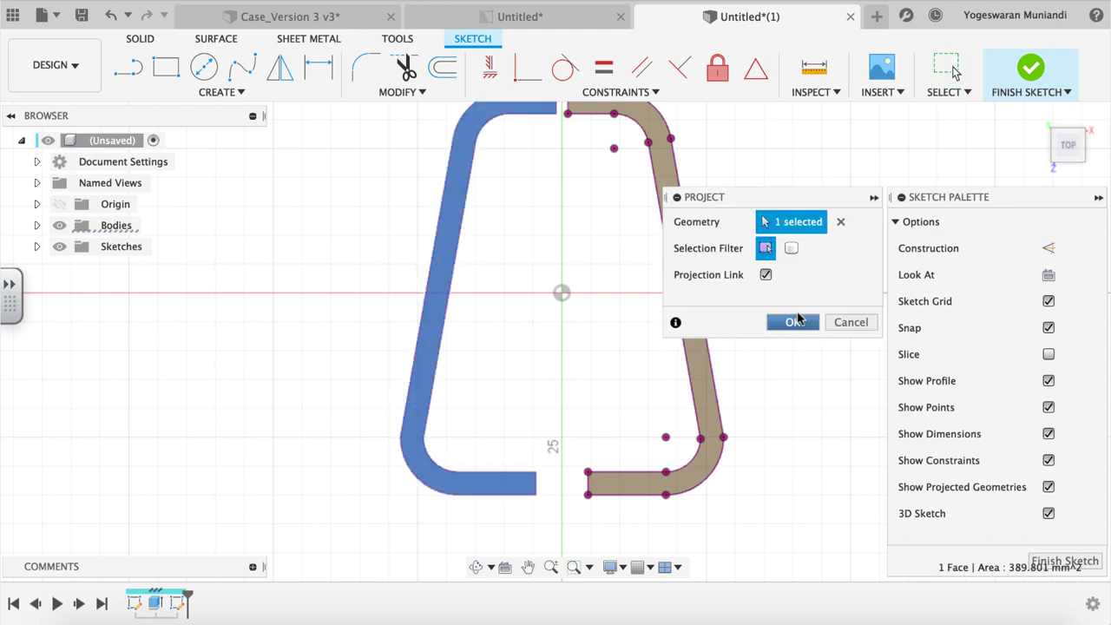
{"action": "left_click", "coordinate": [789, 322]}
Close the bottom and top gaps with short lines and select the enclosed inner area to extrude.
{"action": "left_click", "coordinate": [535, 471]}
{"action": "left_click", "coordinate": [587, 471]}
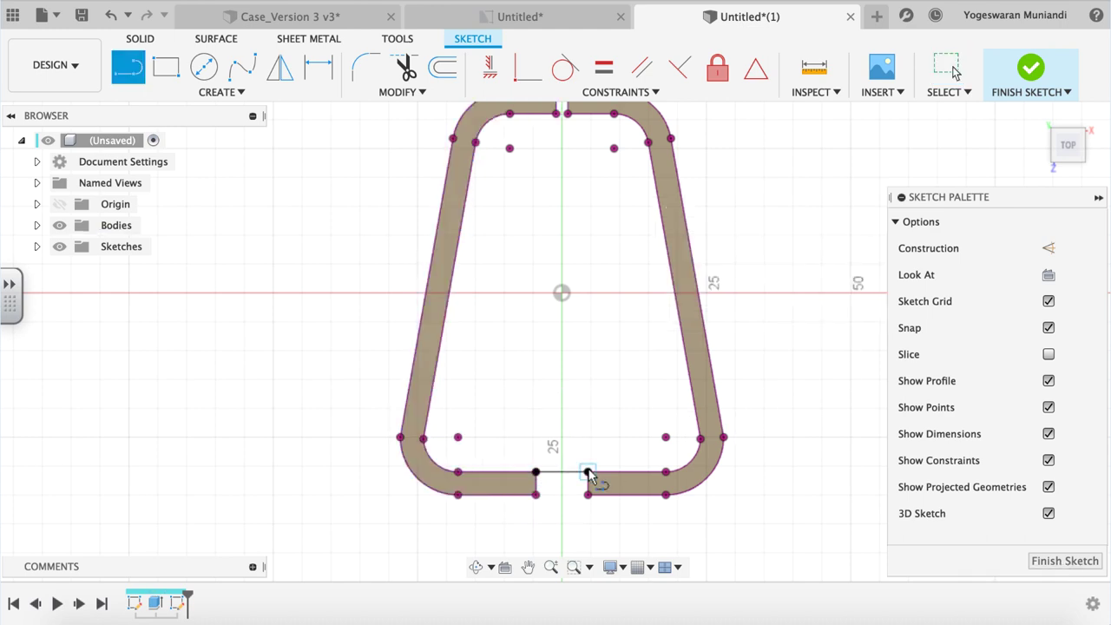
{"action": "scroll", "coordinate": [595, 468], "scroll_direction": "up", "scroll_amount": 5}
{"action": "left_click", "coordinate": [492, 205]}
{"action": "left_click", "coordinate": [537, 206]}
{"action": "key", "text": "Escape"}
{"action": "scroll", "coordinate": [538, 209], "scroll_direction": "down", "scroll_amount": 2}
{"action": "key", "text": "e"}
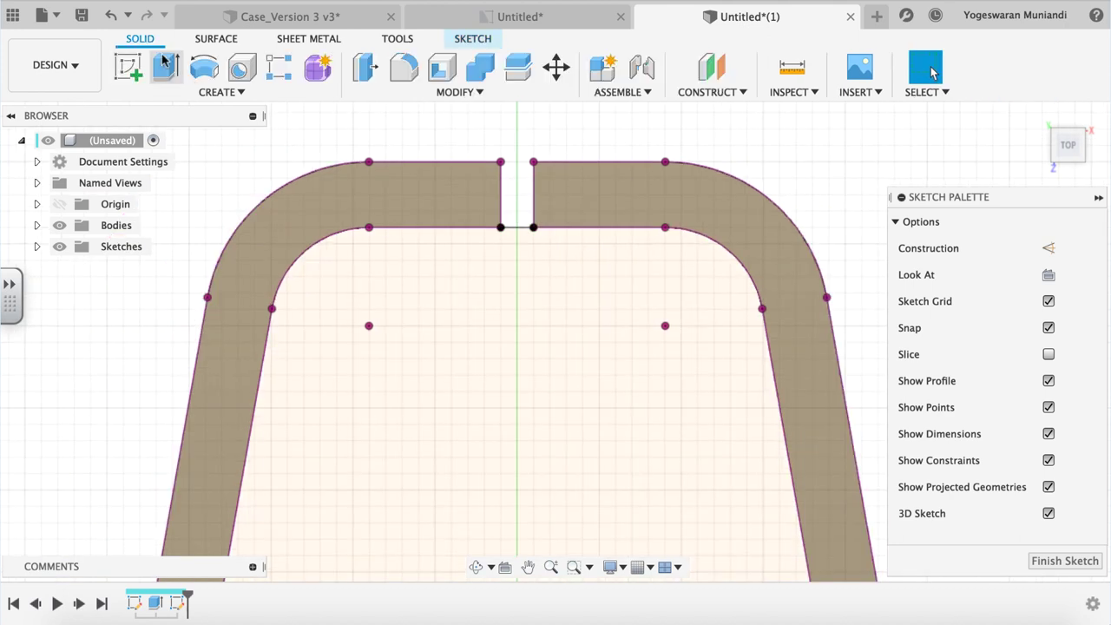
{"action": "left_click", "coordinate": [510, 298]}
Extrude the inner area 6 mm as a Join with the frame.
{"action": "left_click_drag", "start_coordinate": [555, 314], "coordinate": [555, 287]}
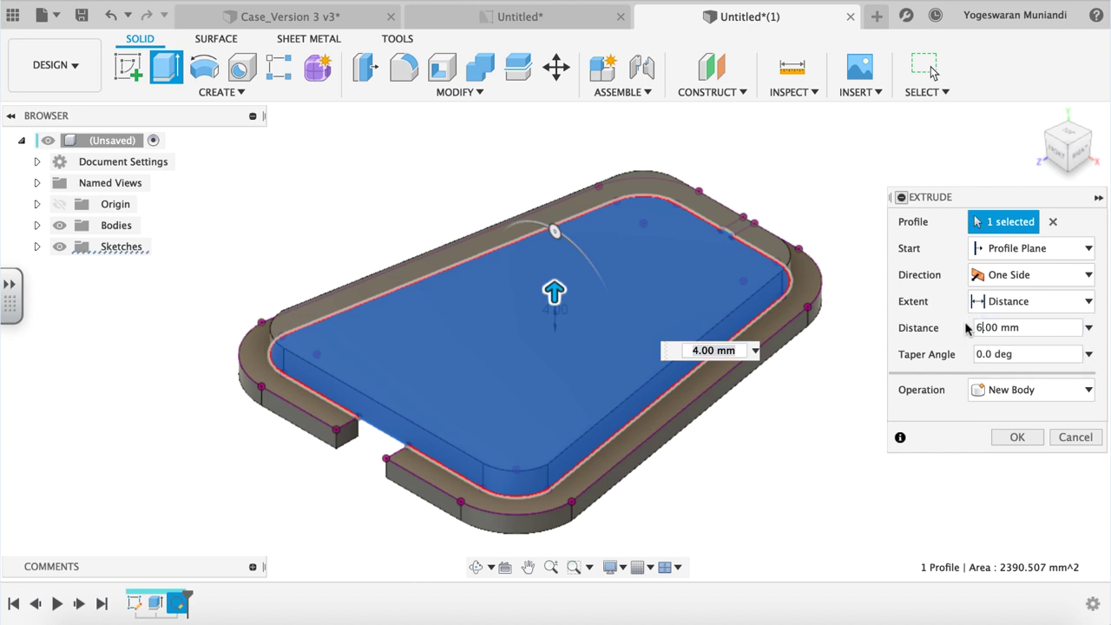
{"action": "left_click", "coordinate": [1033, 390]}
{"action": "left_click", "coordinate": [994, 409]}
{"action": "left_click", "coordinate": [1017, 436]}
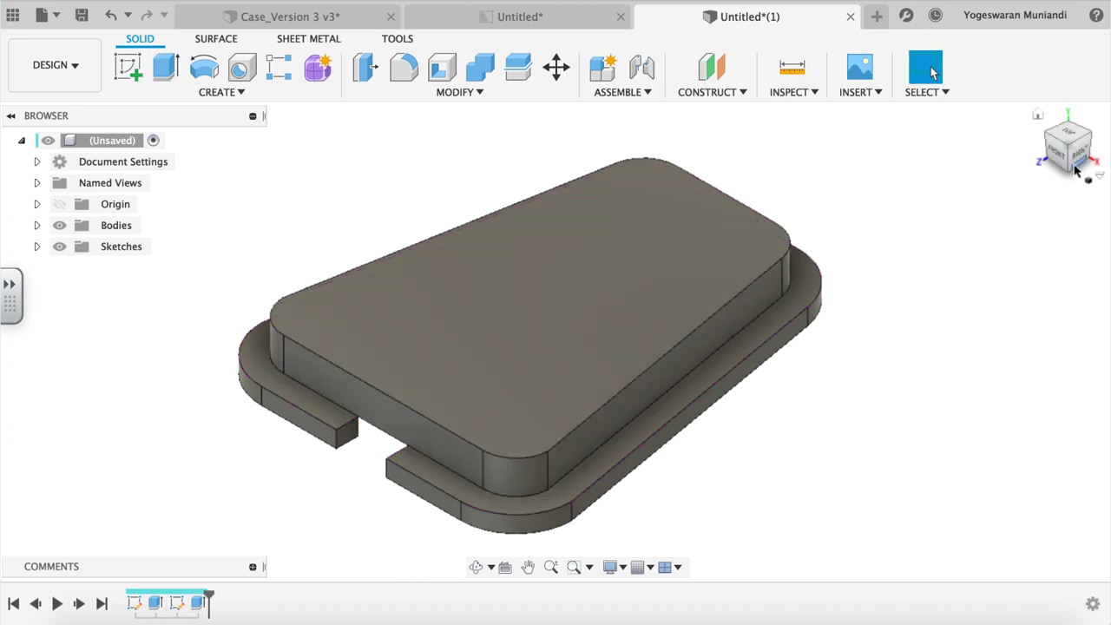
Orbit to the underside and start a sketch on the lid's front face.
{"action": "middle_click_drag", "start_coordinate": [550, 330], "coordinate": [626, 40], "text": "shift"}
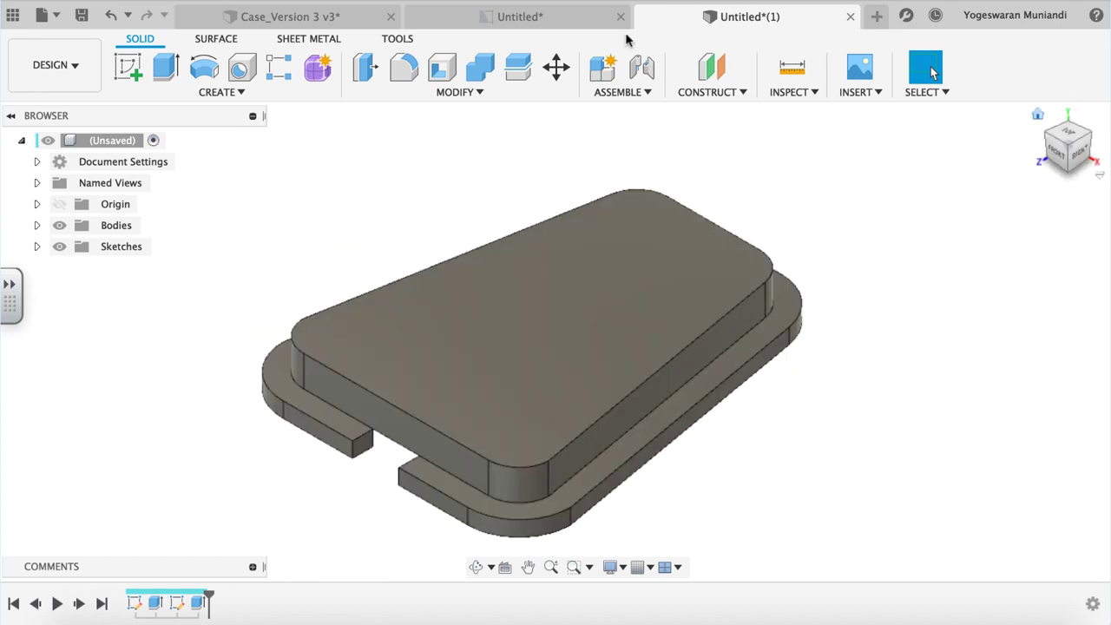
{"action": "left_click", "coordinate": [127, 67]}
{"action": "left_click", "coordinate": [407, 428]}
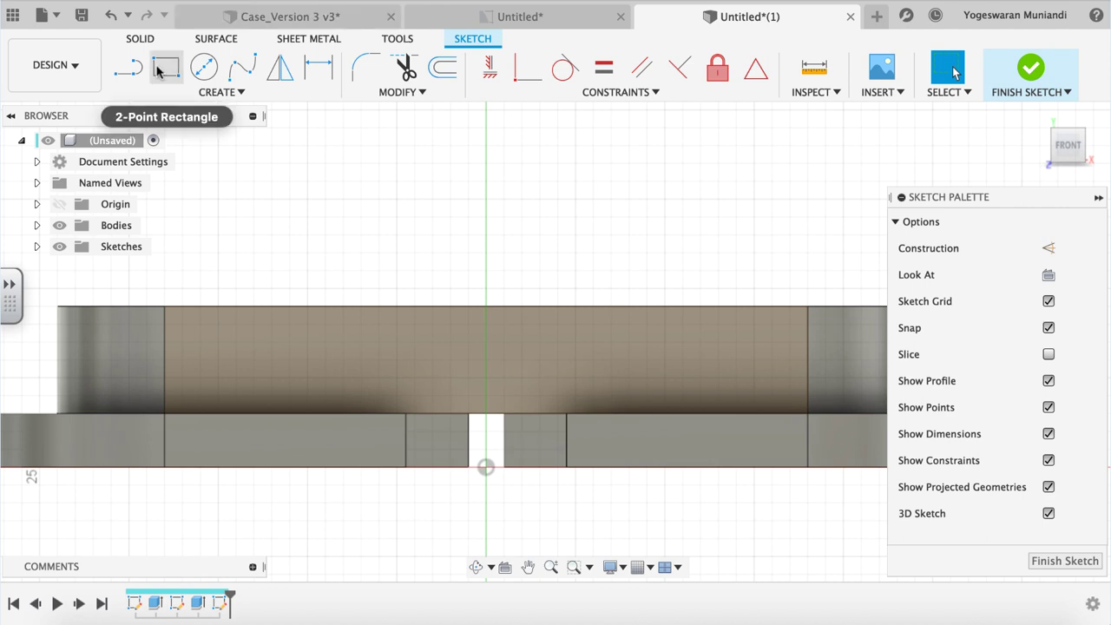
Draw a rectangle over the front gap and dimension its height to 2 mm.
{"action": "left_click", "coordinate": [166, 66]}
{"action": "left_click", "coordinate": [406, 414]}
{"action": "left_click", "coordinate": [566, 375]}
{"action": "key", "text": "d"}
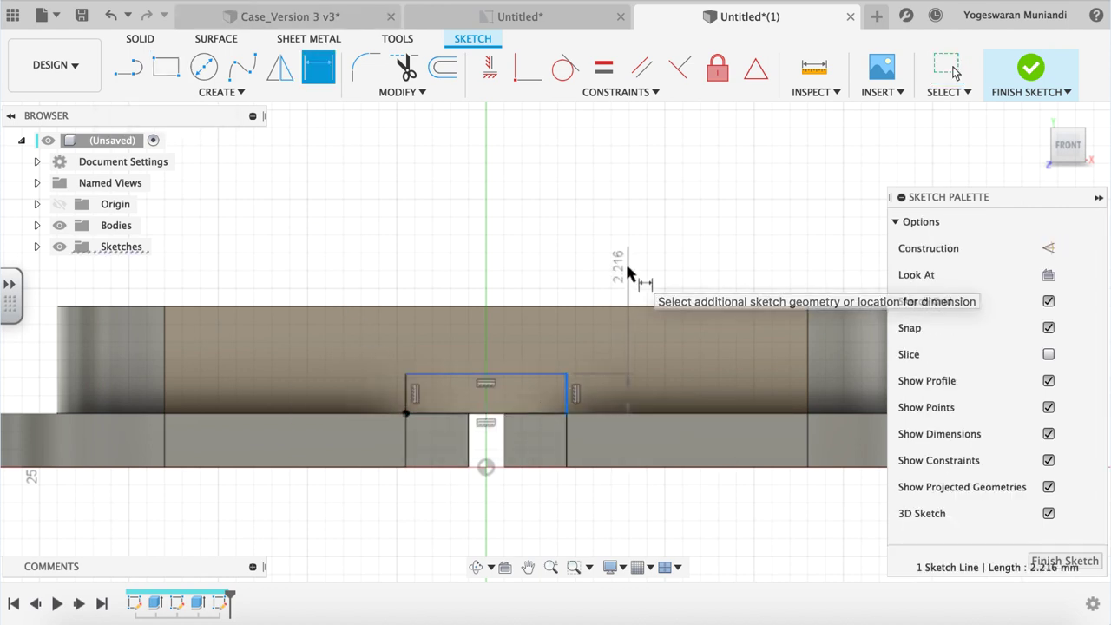
{"action": "left_click", "coordinate": [627, 273]}
{"action": "type", "text": "2"}
{"action": "key", "text": "Return"}
{"action": "key", "text": "Escape"}
{"action": "left_click_drag", "start_coordinate": [570, 398], "coordinate": [583, 398]}
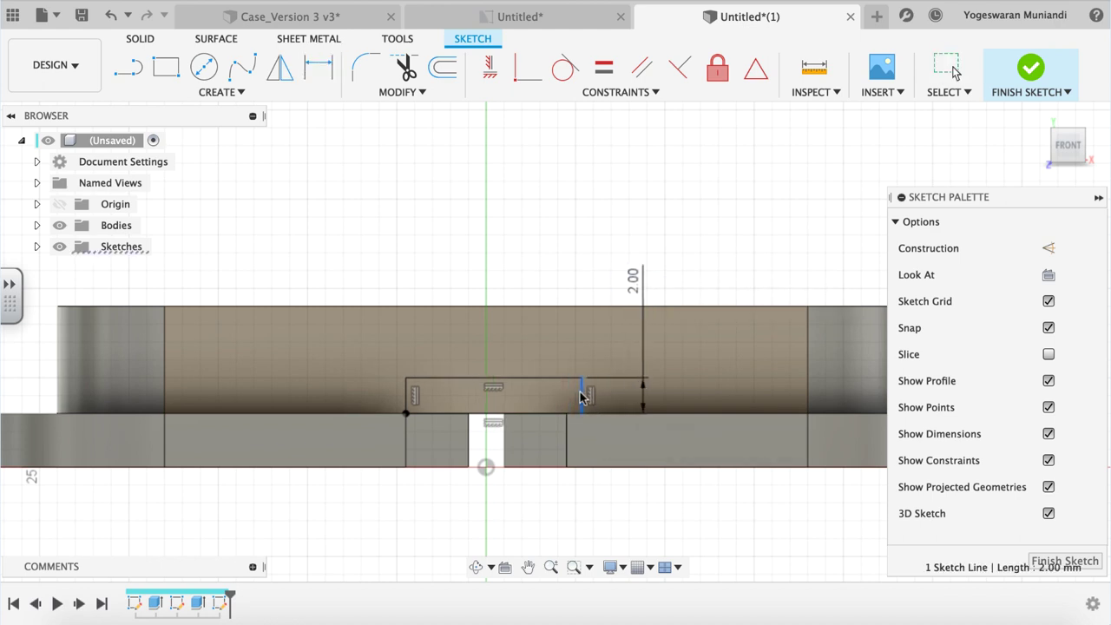
{"action": "key", "text": "ctrl+z"}
{"action": "key", "text": "d"}
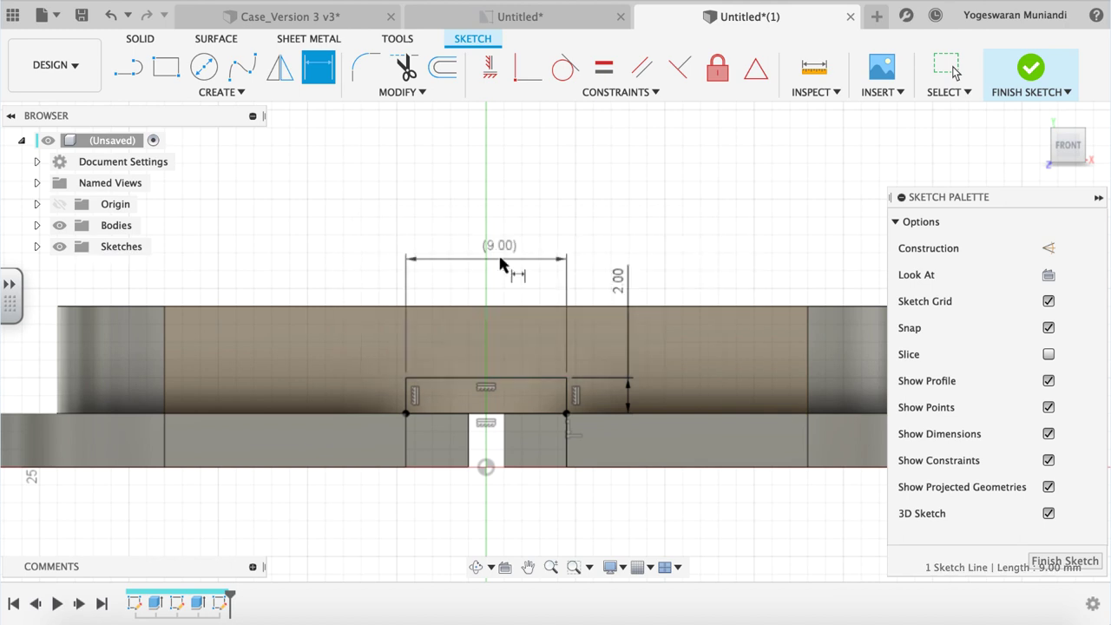
Extrude the small rectangle as a 20 mm deep cut into the lid.
{"action": "left_click", "coordinate": [139, 39]}
{"action": "left_click", "coordinate": [166, 67]}
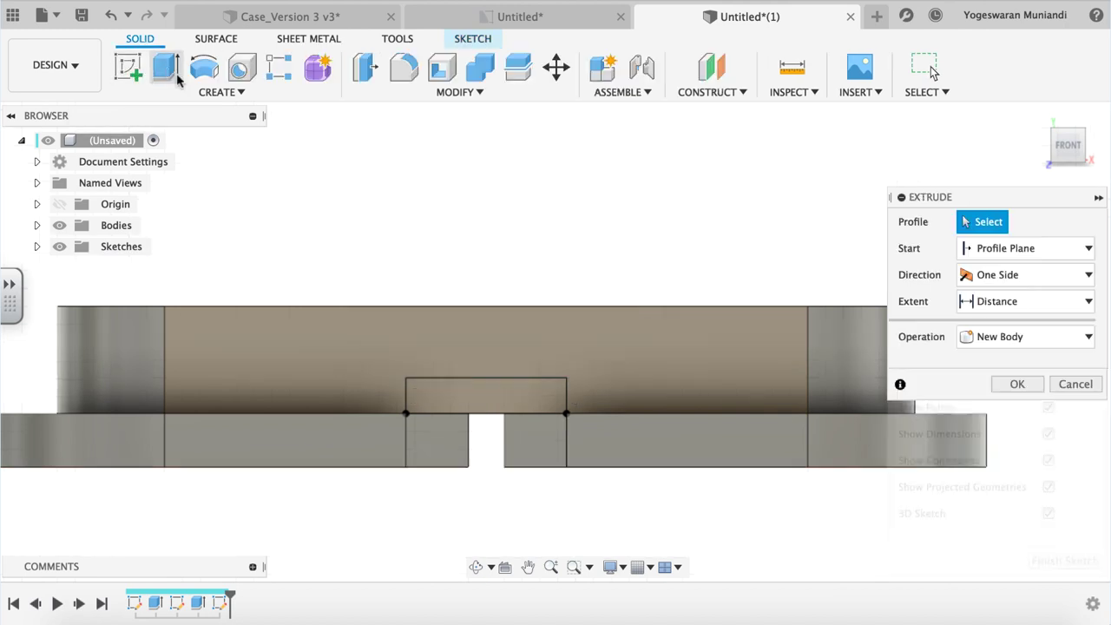
{"action": "left_click", "coordinate": [503, 399]}
{"action": "left_click_drag", "start_coordinate": [482, 395], "coordinate": [620, 503]}
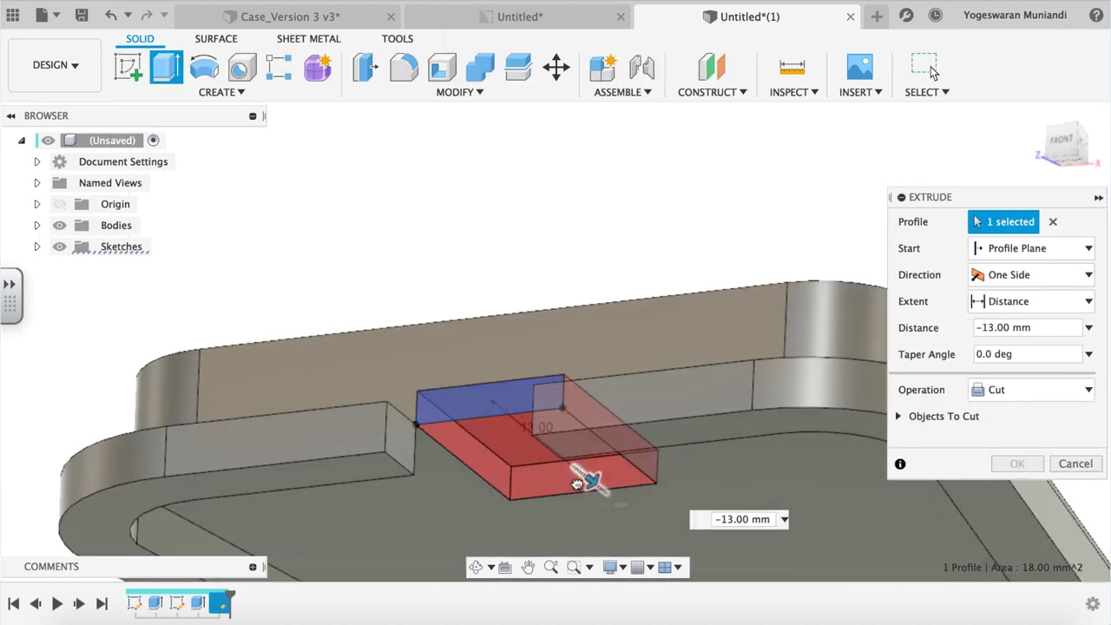
{"action": "double_click", "coordinate": [985, 327]}
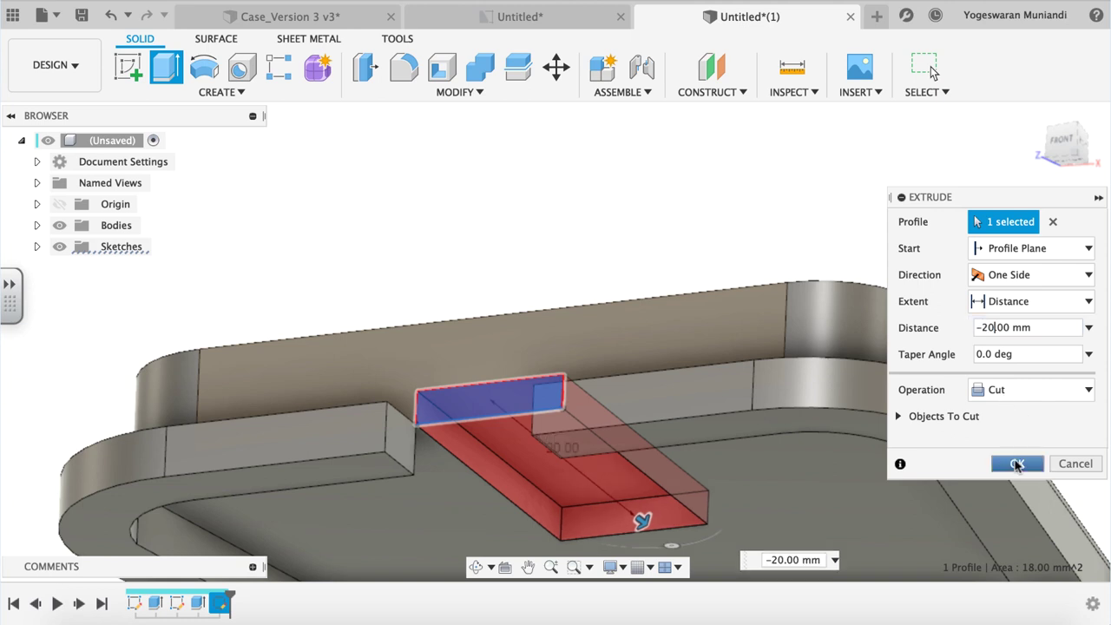
{"action": "left_click", "coordinate": [1017, 464]}
{"action": "mouse_move", "coordinate": [790, 345]}
{"action": "middle_mouse_down", "text": "shift"}
{"action": "mouse_move", "coordinate": [900, 309]}
{"action": "mouse_move", "coordinate": [1054, 147]}
{"action": "mouse_move", "coordinate": [1065, 162]}
{"action": "mouse_move", "coordinate": [1056, 179]}
{"action": "middle_mouse_up", "text": "shift"}
{"action": "left_click", "coordinate": [1038, 114]}
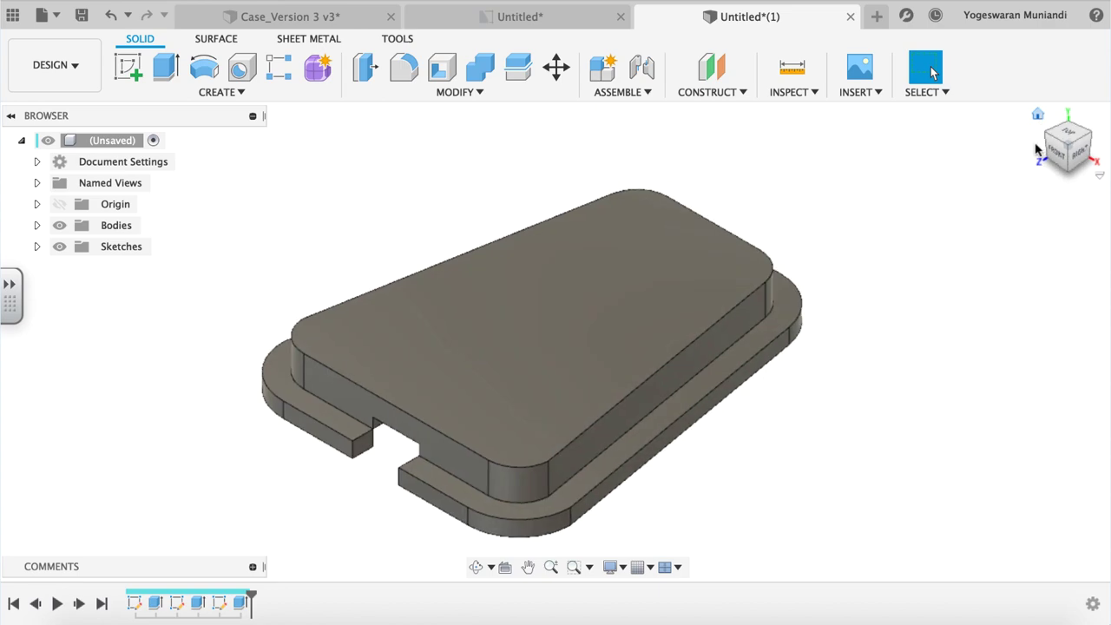
{"action": "left_click", "coordinate": [128, 67]}
{"action": "mouse_move", "coordinate": [539, 328]}
{"action": "middle_mouse_down", "text": "shift"}
{"action": "mouse_move", "coordinate": [640, 298]}
{"action": "mouse_move", "coordinate": [650, 350]}
{"action": "middle_mouse_up", "text": "shift"}
{"action": "left_click", "coordinate": [650, 351]}
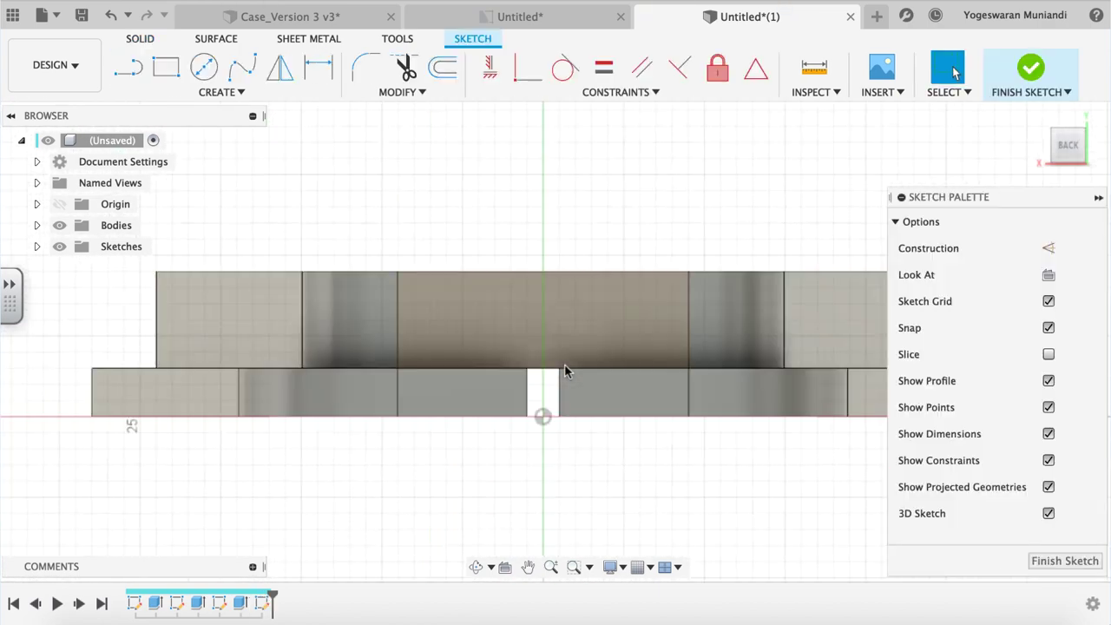
{"action": "key", "text": "r"}
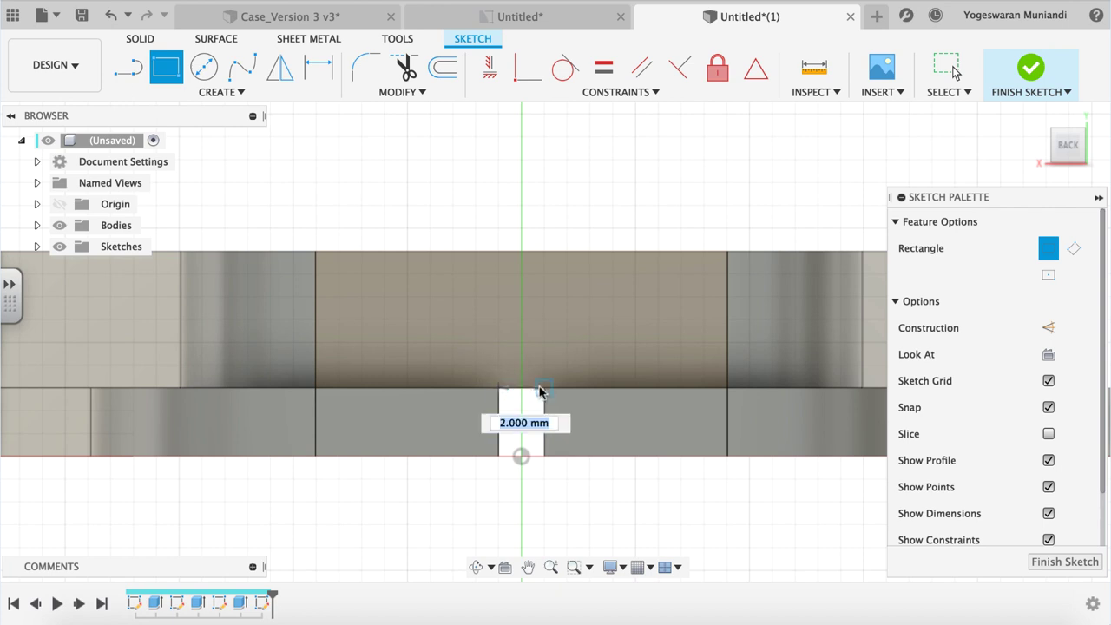
{"action": "left_click", "coordinate": [539, 390]}
{"action": "left_click", "coordinate": [545, 343]}
{"action": "key", "text": "d"}
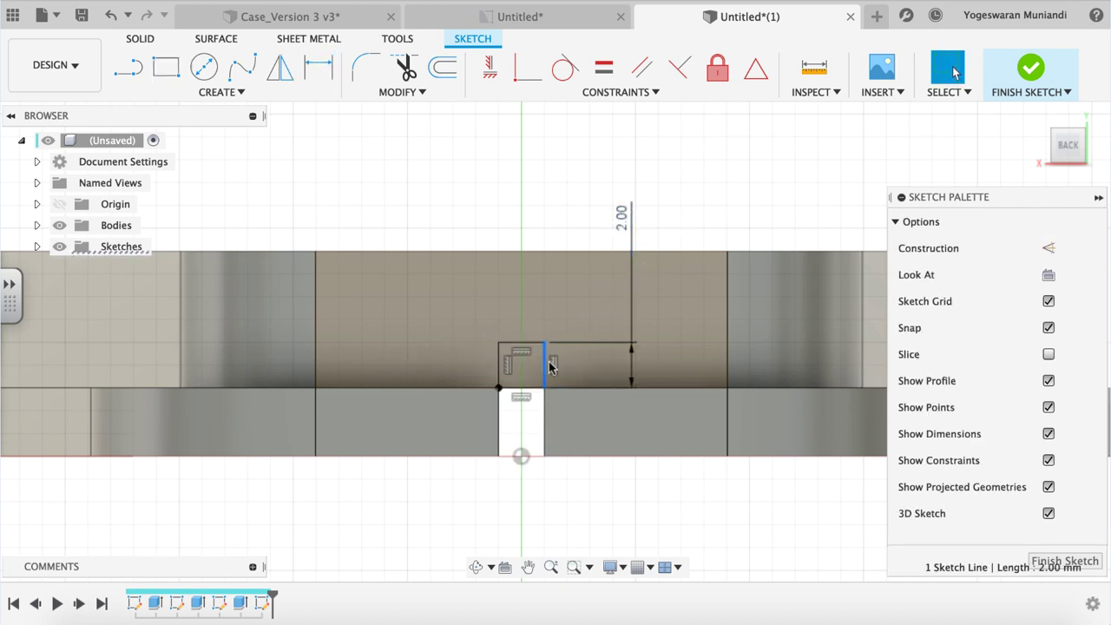
{"action": "left_click_drag", "start_coordinate": [550, 366], "coordinate": [559, 389]}
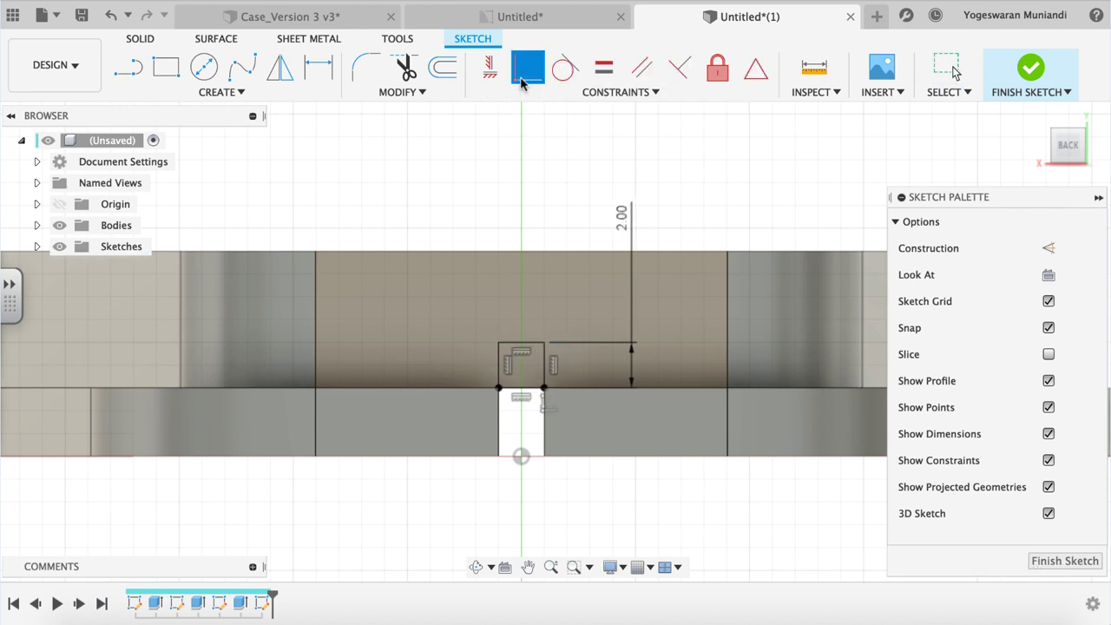
{"action": "left_click", "coordinate": [140, 38]}
{"action": "left_click", "coordinate": [166, 69]}
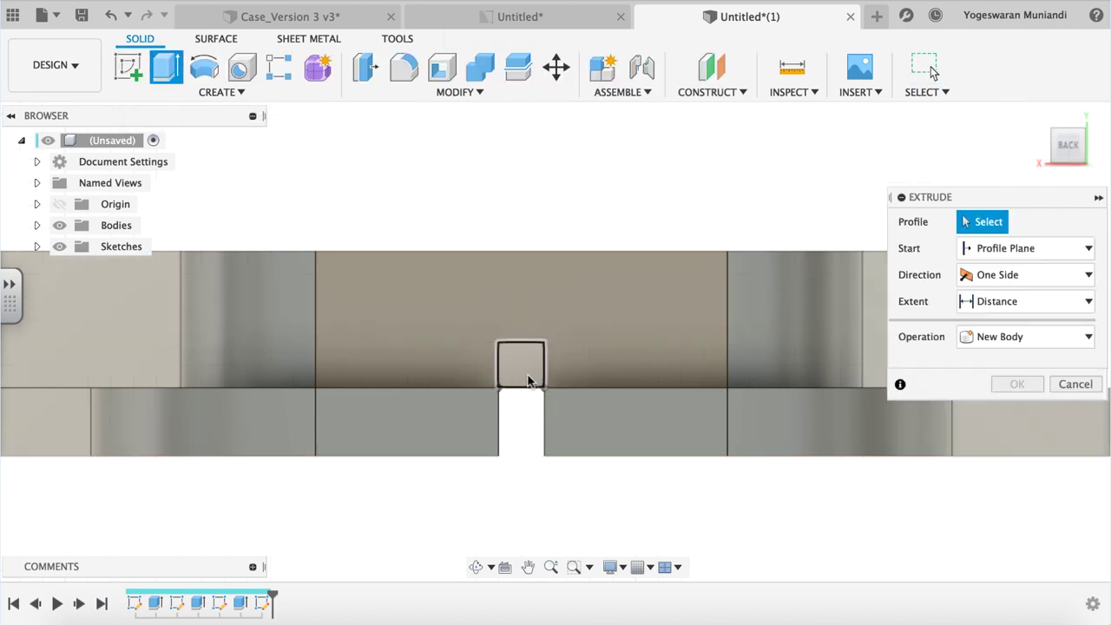
{"action": "left_click", "coordinate": [526, 369]}
{"action": "left_click_drag", "start_coordinate": [516, 356], "coordinate": [576, 471]}
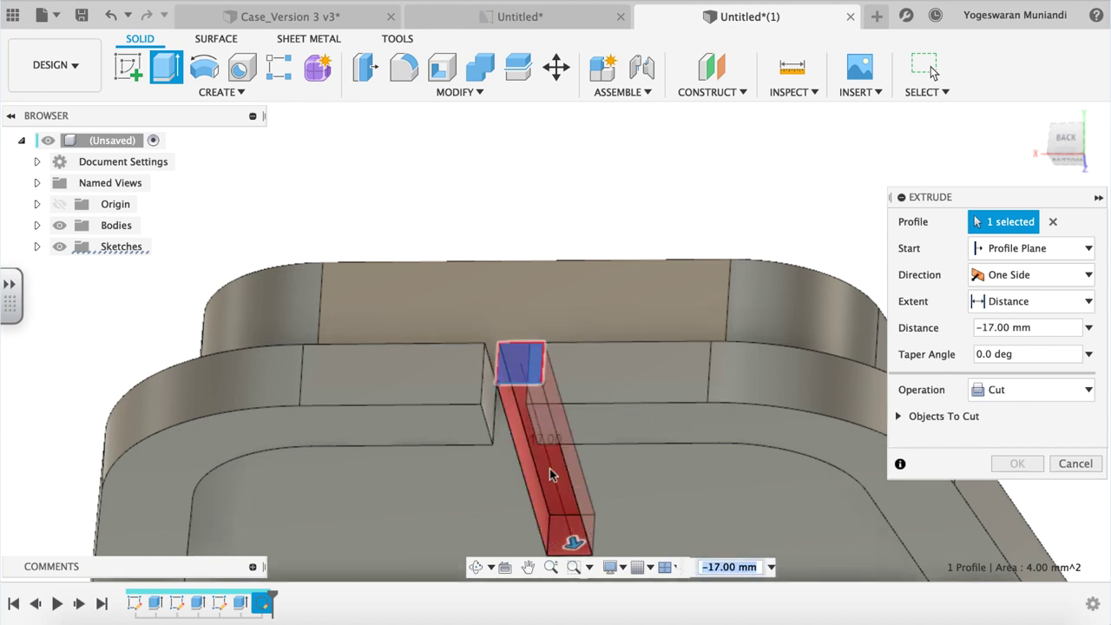
{"action": "scroll", "coordinate": [587, 392], "scroll_direction": "down", "scroll_amount": 5}
{"action": "left_click_drag", "start_coordinate": [637, 382], "coordinate": [639, 378]}
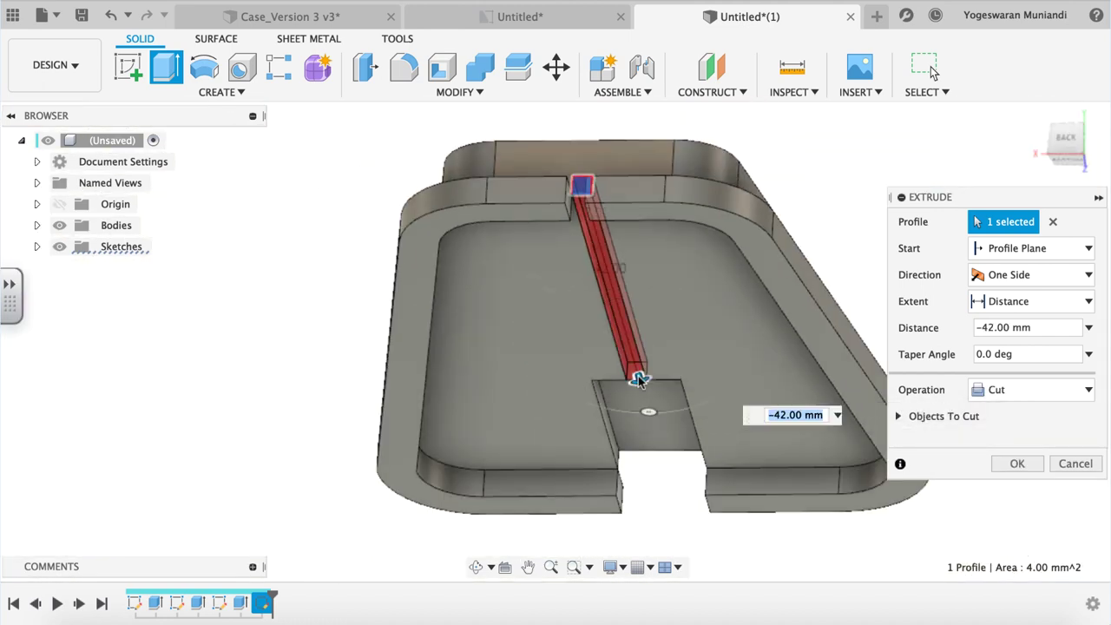
{"action": "left_click", "coordinate": [1006, 464]}
{"action": "left_click_drag", "start_coordinate": [1055, 146], "coordinate": [1042, 117]}
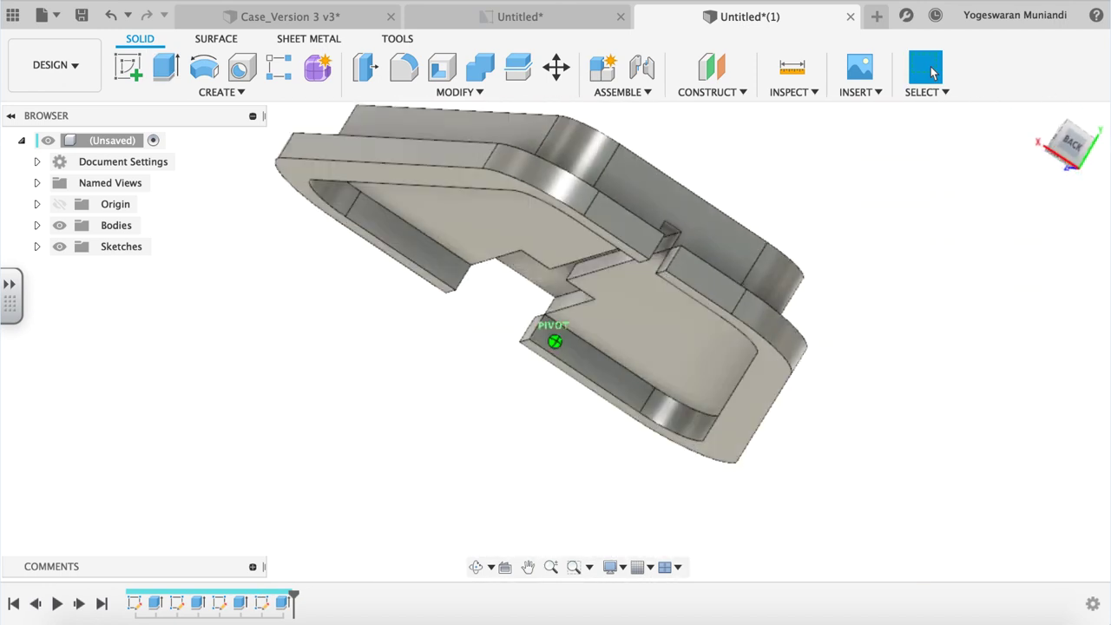
{"action": "left_click", "coordinate": [1041, 117]}
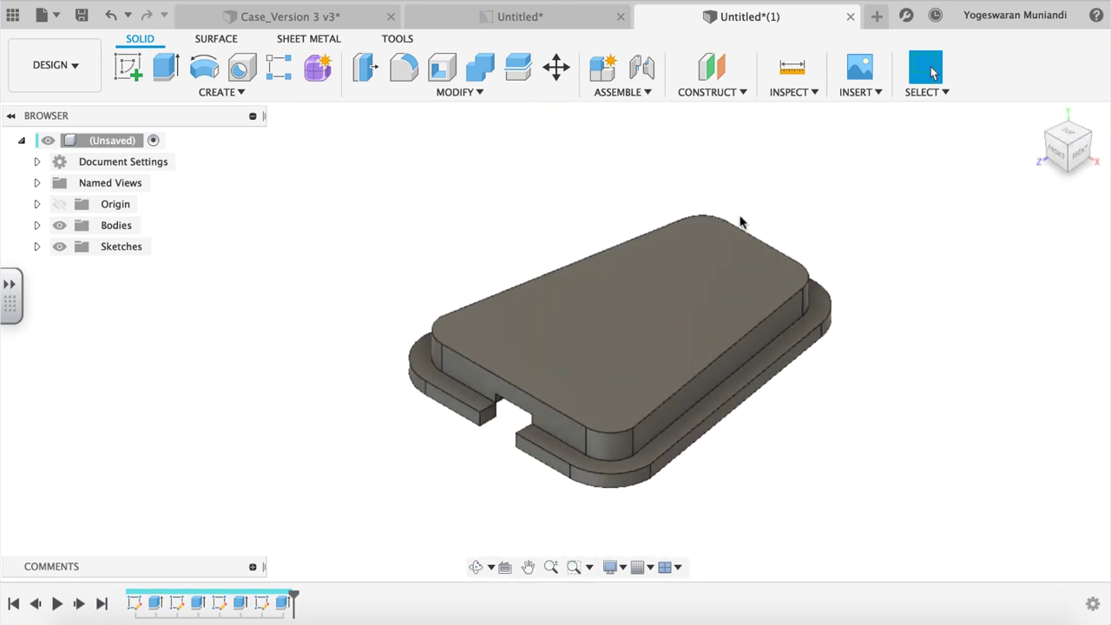
Create a sketch on the holder's top face projecting its right and left outer faces.
{"action": "left_click", "coordinate": [127, 70]}
{"action": "left_click", "coordinate": [699, 273]}
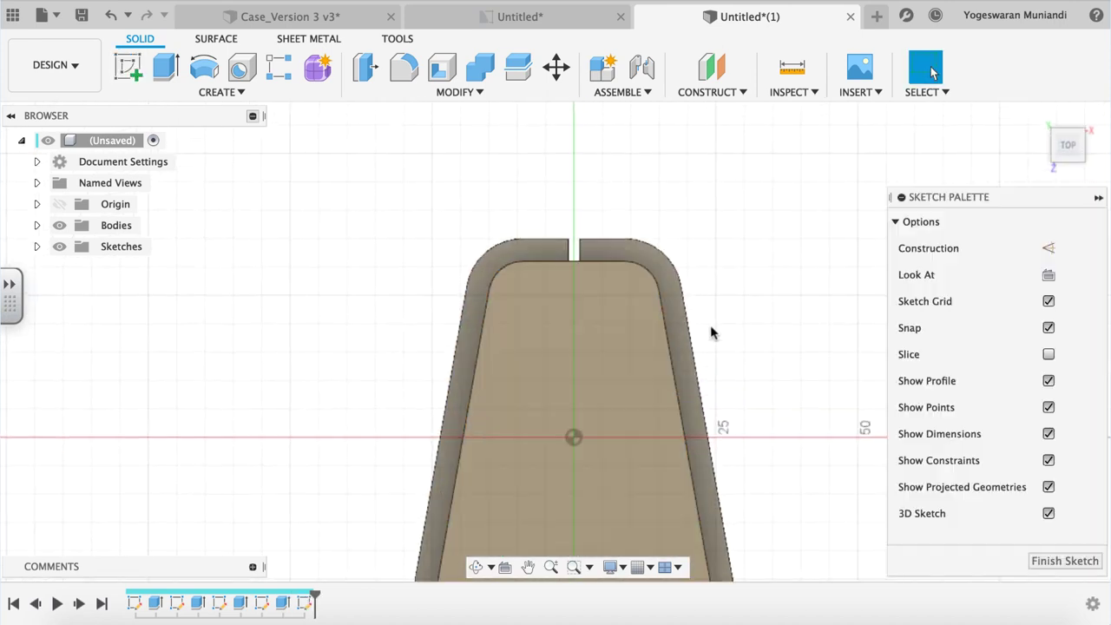
{"action": "key", "text": "p"}
{"action": "left_click", "coordinate": [668, 163]}
{"action": "left_click", "coordinate": [567, 157]}
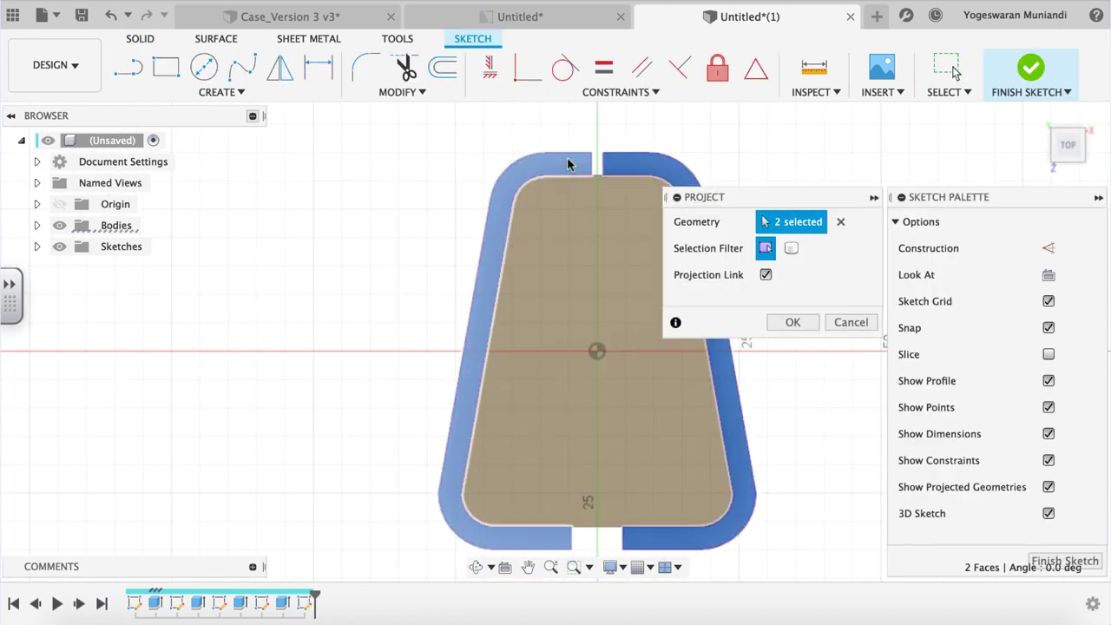
{"action": "left_click", "coordinate": [788, 322]}
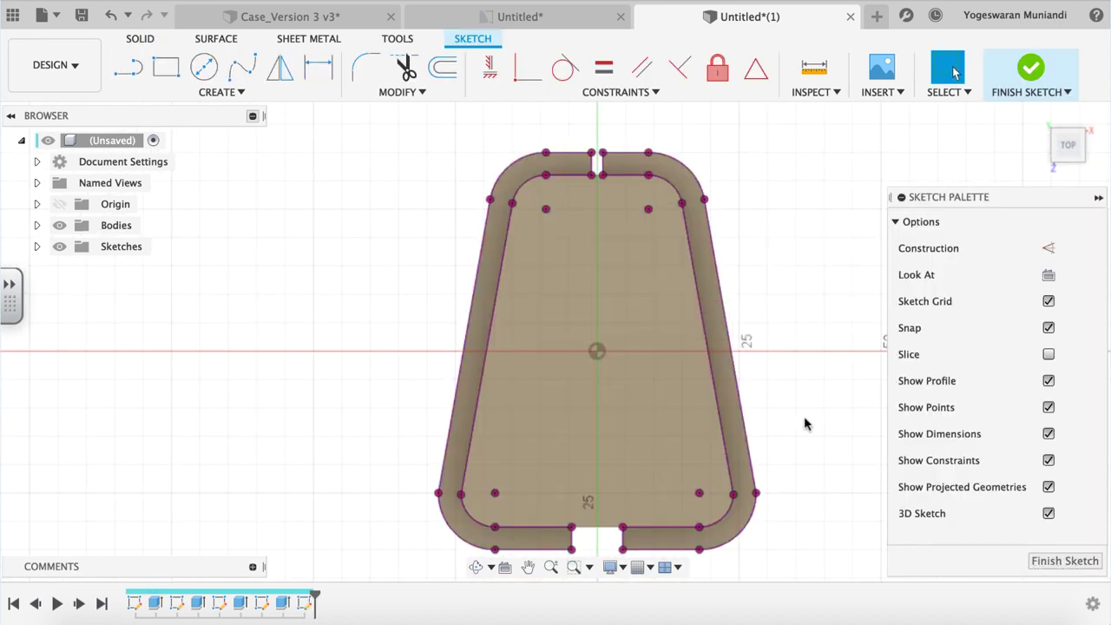
Set up a 9.5 mm extrusion of the left and right outer band profiles, then clear the profile selection.
{"action": "left_click", "coordinate": [131, 44]}
{"action": "left_click", "coordinate": [164, 68]}
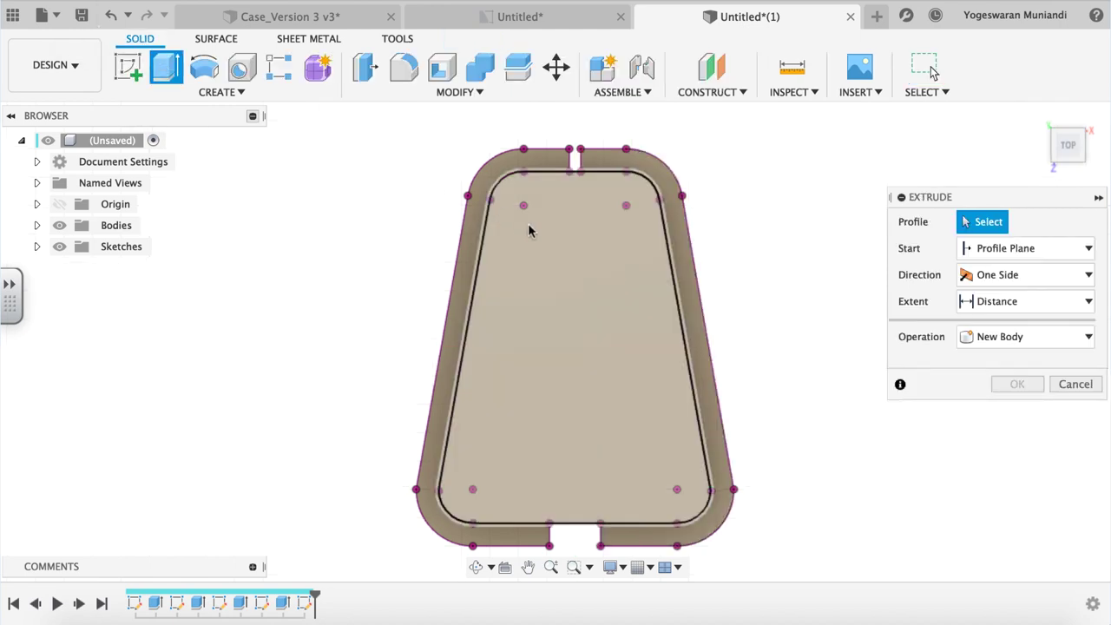
{"action": "left_click", "coordinate": [542, 159]}
{"action": "left_click", "coordinate": [605, 168]}
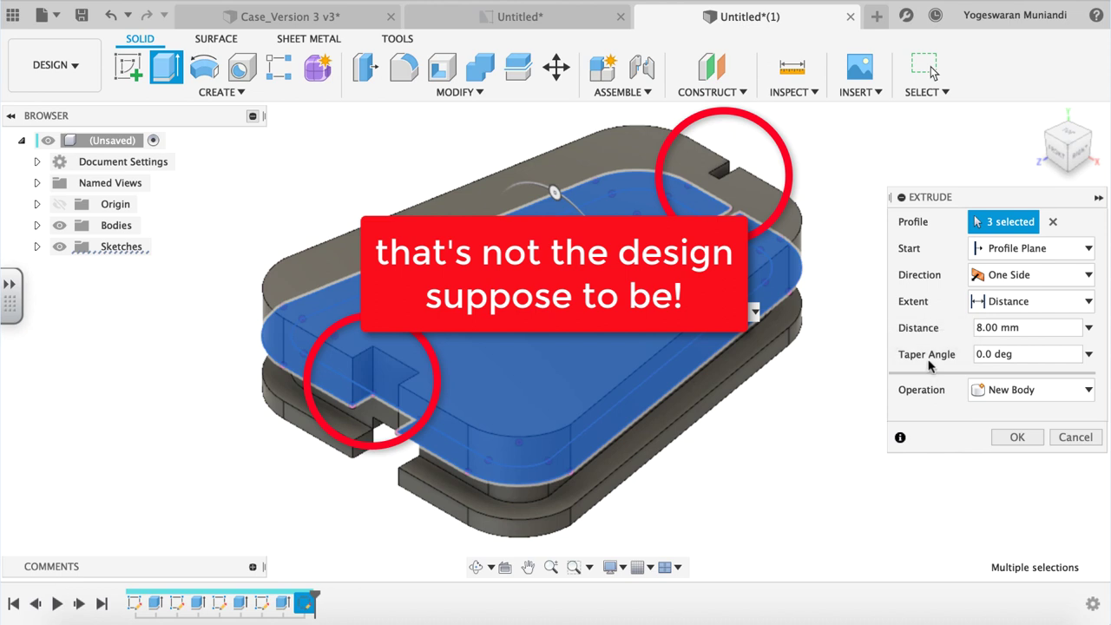
{"action": "double_click", "coordinate": [996, 327]}
{"action": "type", "text": "9.5"}
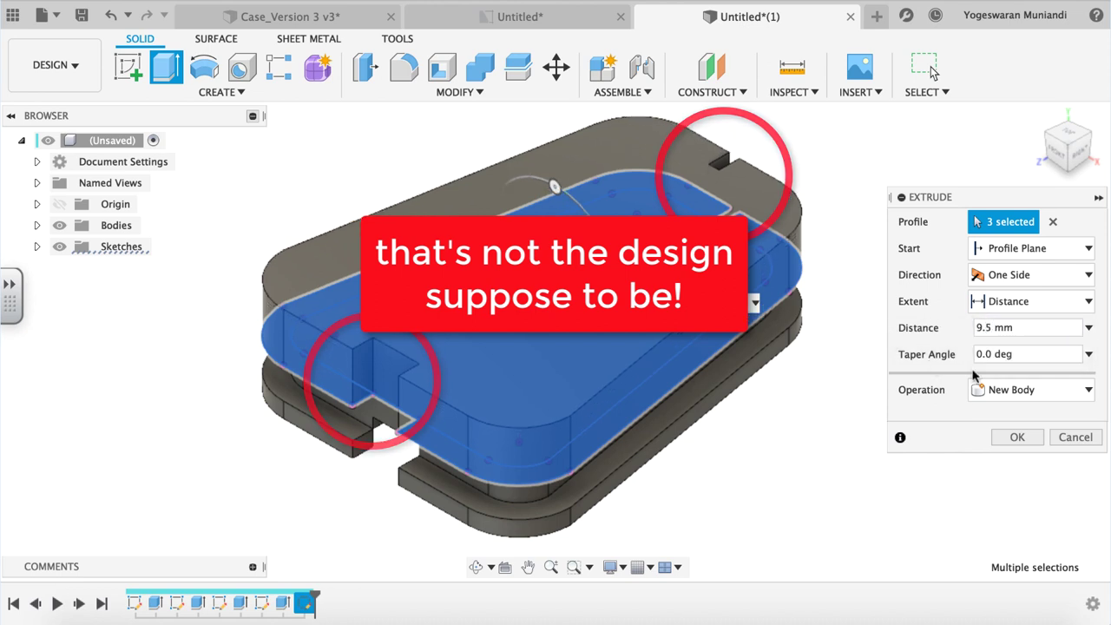
{"action": "left_click", "coordinate": [1052, 222]}
In the top sketch, draw a line across the top of the slot to close it off.
{"action": "left_click", "coordinate": [1069, 140]}
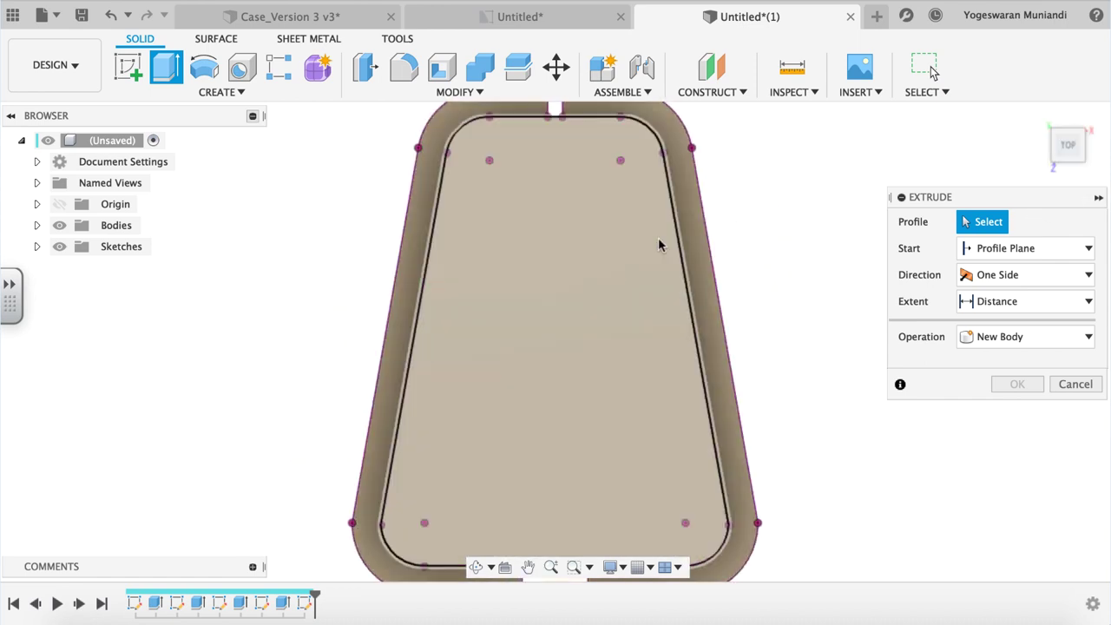
{"action": "scroll", "coordinate": [682, 309], "scroll_direction": "up", "scroll_amount": 5}
{"action": "scroll", "coordinate": [682, 347], "scroll_direction": "up", "scroll_amount": 3}
{"action": "left_click", "coordinate": [627, 163]}
{"action": "left_click", "coordinate": [670, 163]}
{"action": "scroll", "coordinate": [646, 213], "scroll_direction": "down", "scroll_amount": 2}
{"action": "scroll", "coordinate": [660, 463], "scroll_direction": "down", "scroll_amount": 5}
{"action": "scroll", "coordinate": [660, 464], "scroll_direction": "down", "scroll_amount": 5}
{"action": "scroll", "coordinate": [660, 463], "scroll_direction": "down", "scroll_amount": 5}
{"action": "scroll", "coordinate": [660, 463], "scroll_direction": "down", "scroll_amount": 3}
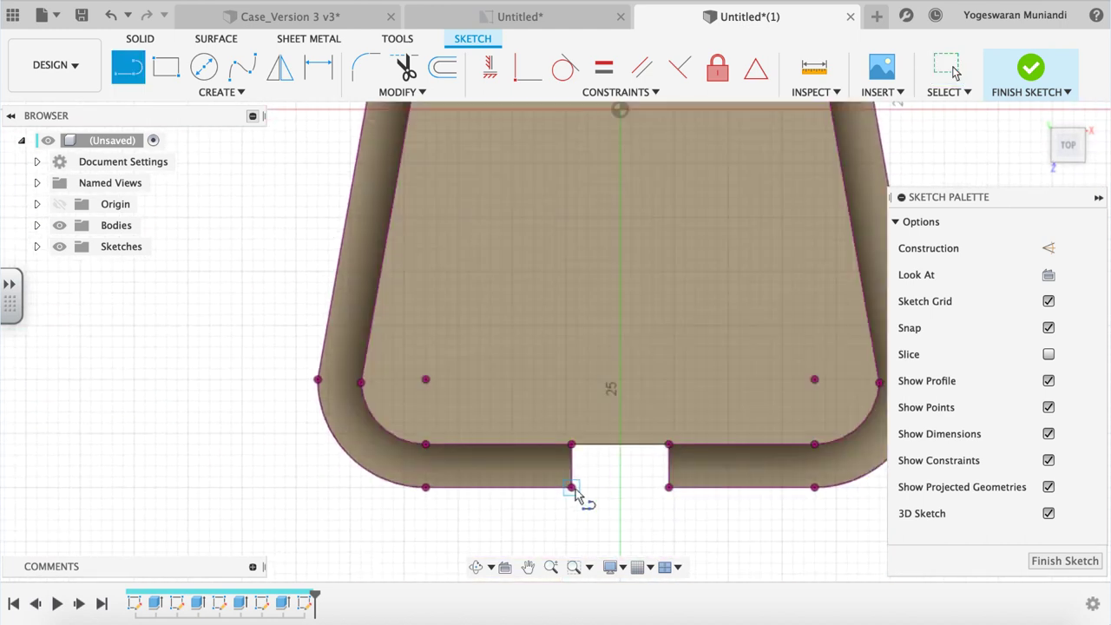
{"action": "key", "text": "Escape"}
Extrude all five top profiles 9.5 mm and join them to the existing body.
{"action": "left_click", "coordinate": [1042, 130]}
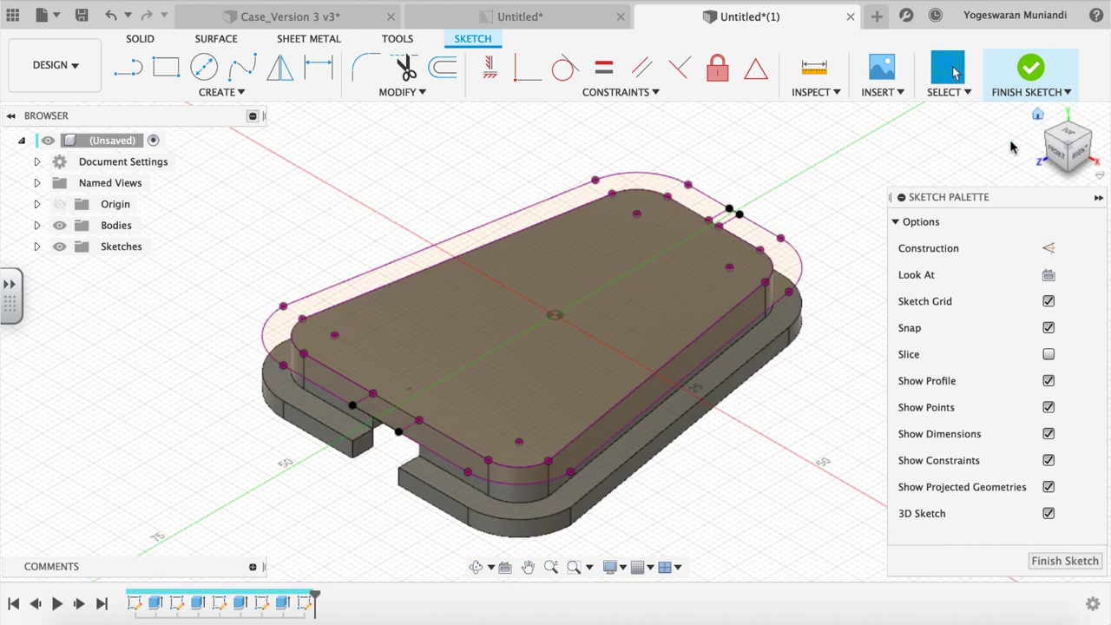
{"action": "left_click", "coordinate": [140, 38]}
{"action": "left_click", "coordinate": [166, 67]}
{"action": "left_click", "coordinate": [538, 321]}
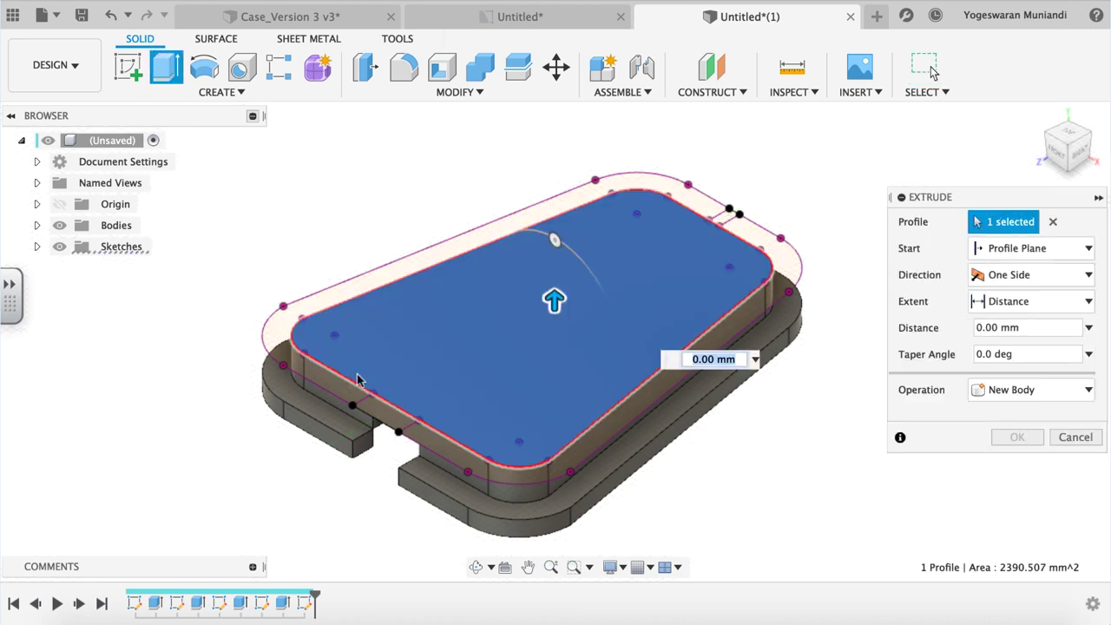
{"action": "left_click", "coordinate": [364, 382]}
{"action": "left_click", "coordinate": [401, 416]}
{"action": "left_click", "coordinate": [720, 217]}
{"action": "left_click", "coordinate": [723, 212]}
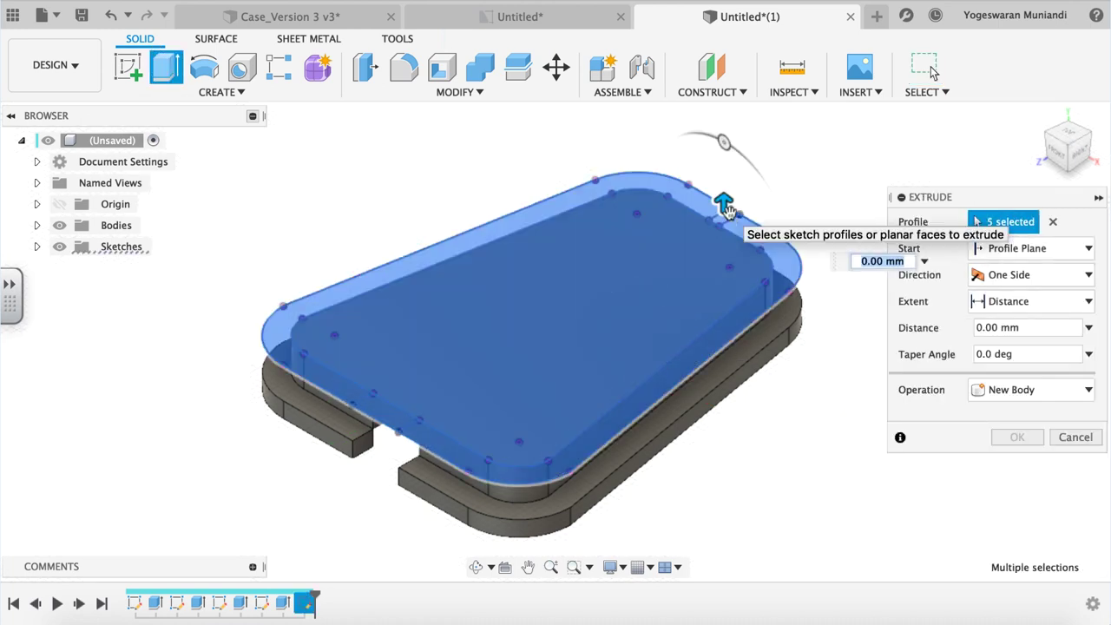
{"action": "left_click_drag", "start_coordinate": [723, 211], "coordinate": [723, 156]}
{"action": "type", "text": ".5"}
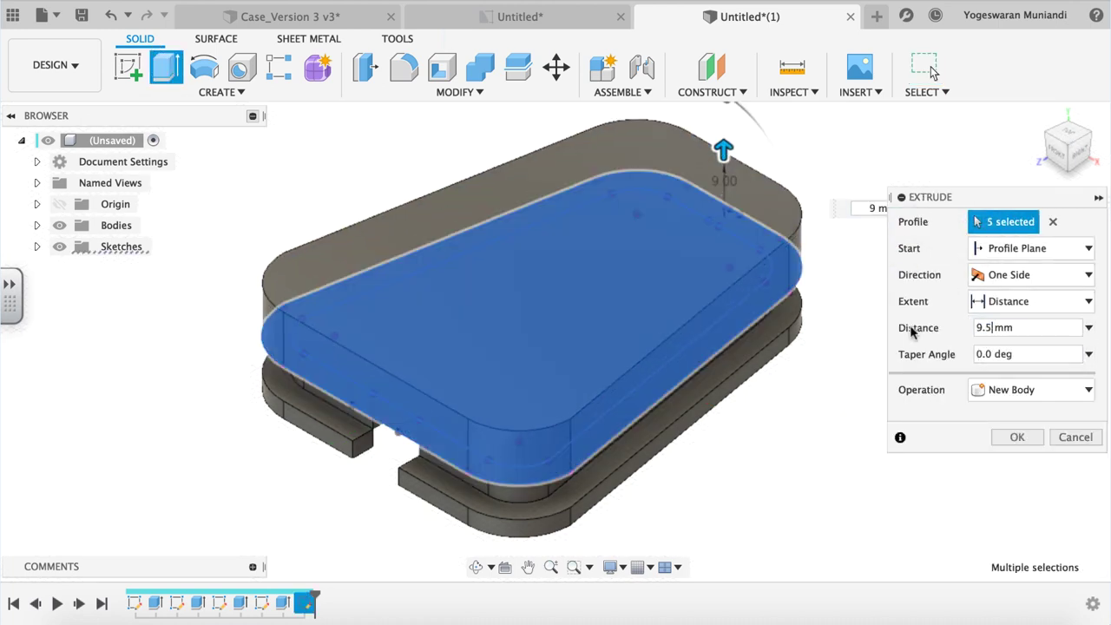
{"action": "left_click", "coordinate": [1033, 390]}
{"action": "left_click", "coordinate": [998, 410]}
{"action": "left_click", "coordinate": [1017, 436]}
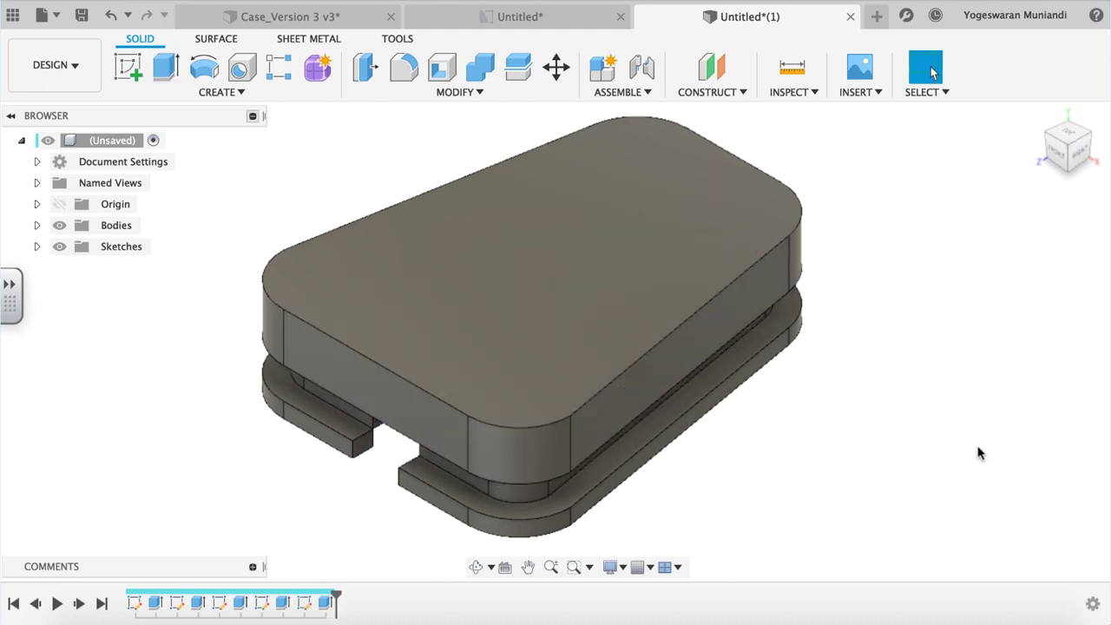
{"action": "middle_click_drag", "start_coordinate": [1069, 169], "coordinate": [554, 342], "text": "shift"}
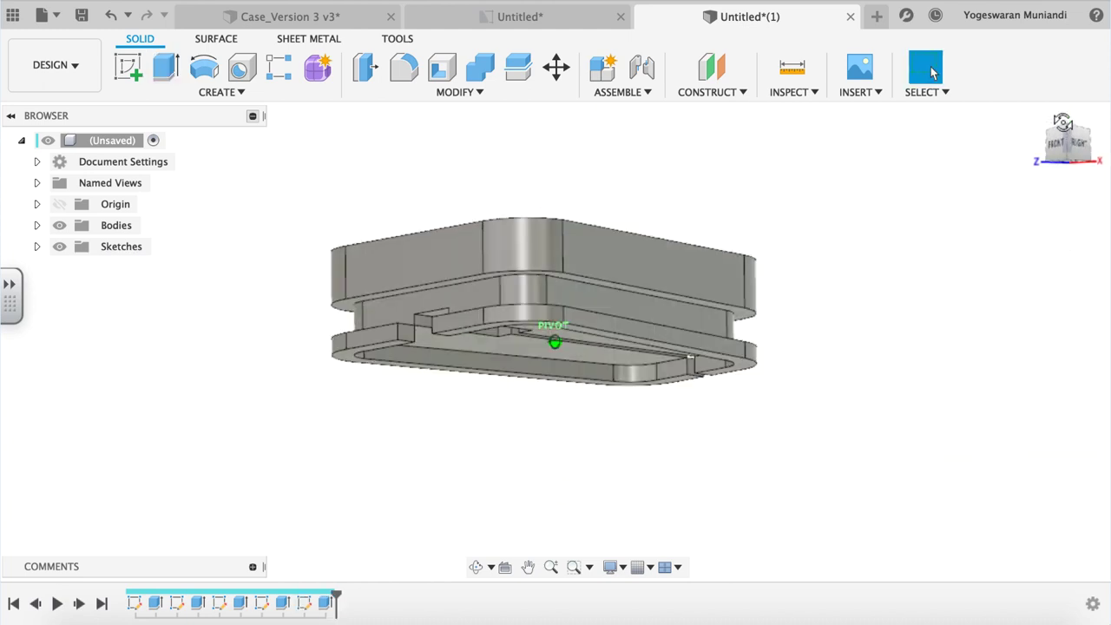
{"action": "mouse_move", "coordinate": [931, 73]}
{"action": "middle_mouse_down", "text": "shift"}
{"action": "mouse_move", "coordinate": [1039, 104]}
{"action": "mouse_move", "coordinate": [1032, 117]}
{"action": "middle_mouse_up", "text": "shift"}
Insert the headphone model from the Data Panel into the current design.
{"action": "left_click", "coordinate": [1037, 114]}
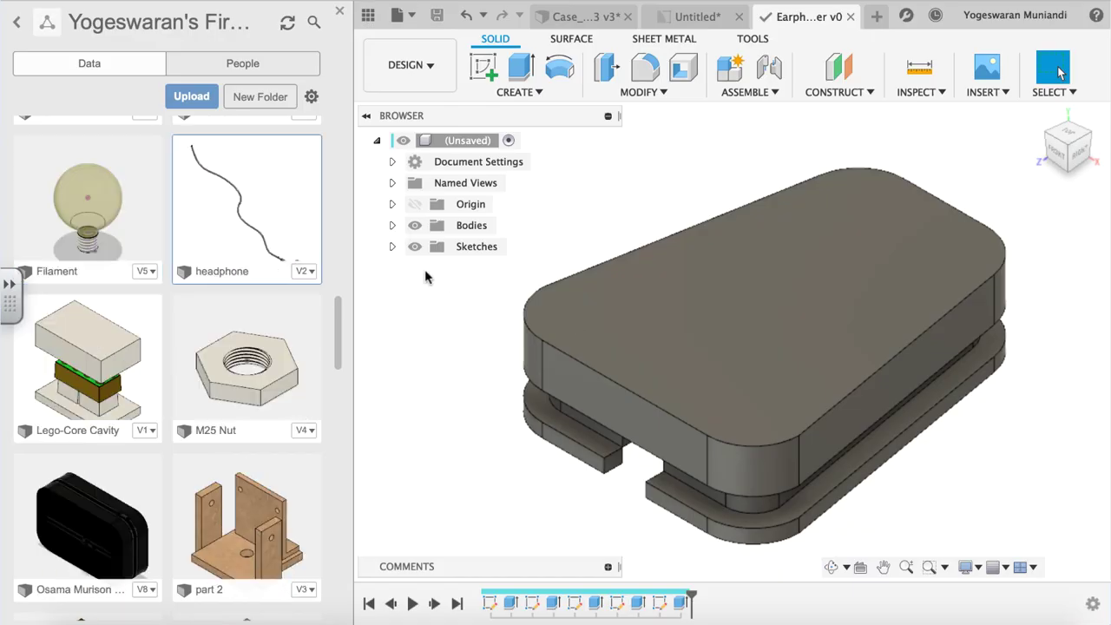
{"action": "right_click", "coordinate": [269, 225]}
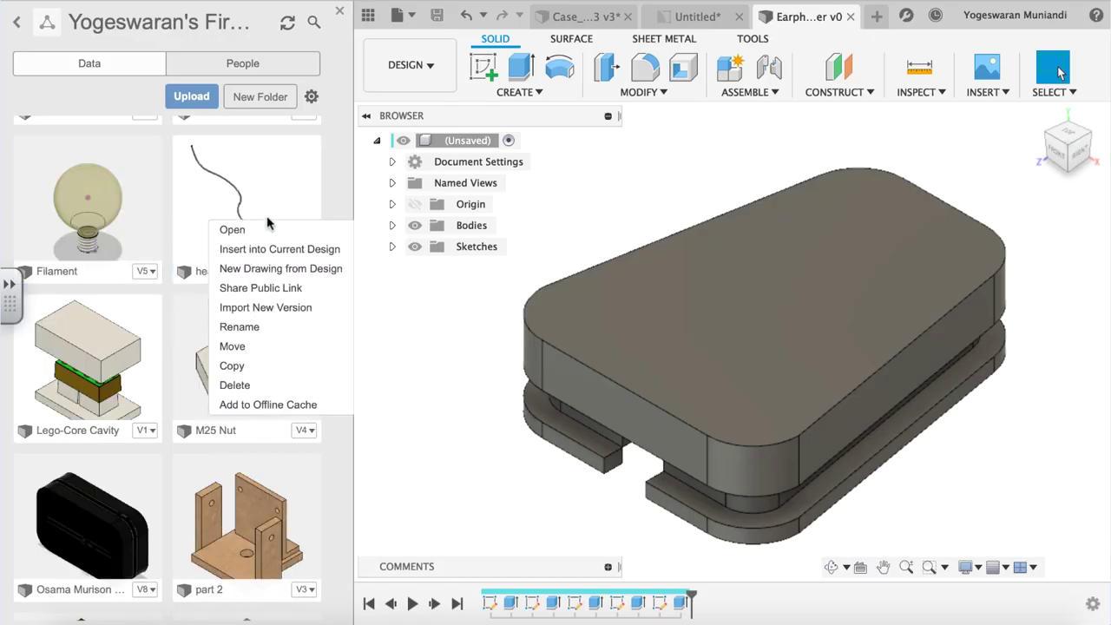
{"action": "left_click", "coordinate": [329, 250]}
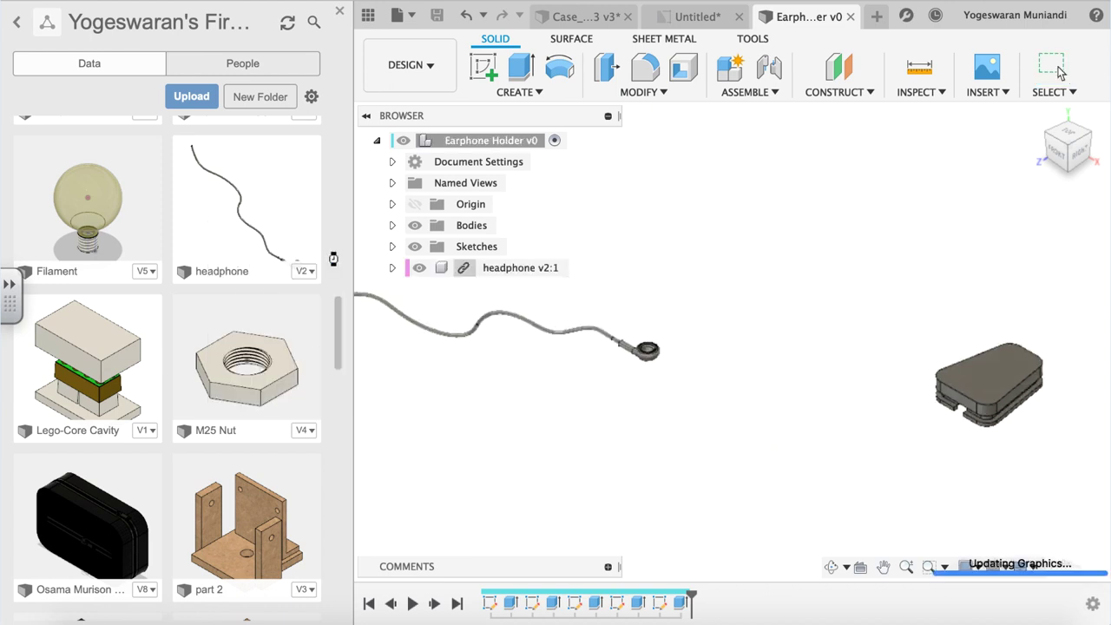
Rotate the headphone -90°, bring it over the holder, lift it 40 mm and lower it.
{"action": "left_click_drag", "start_coordinate": [660, 397], "coordinate": [516, 403]}
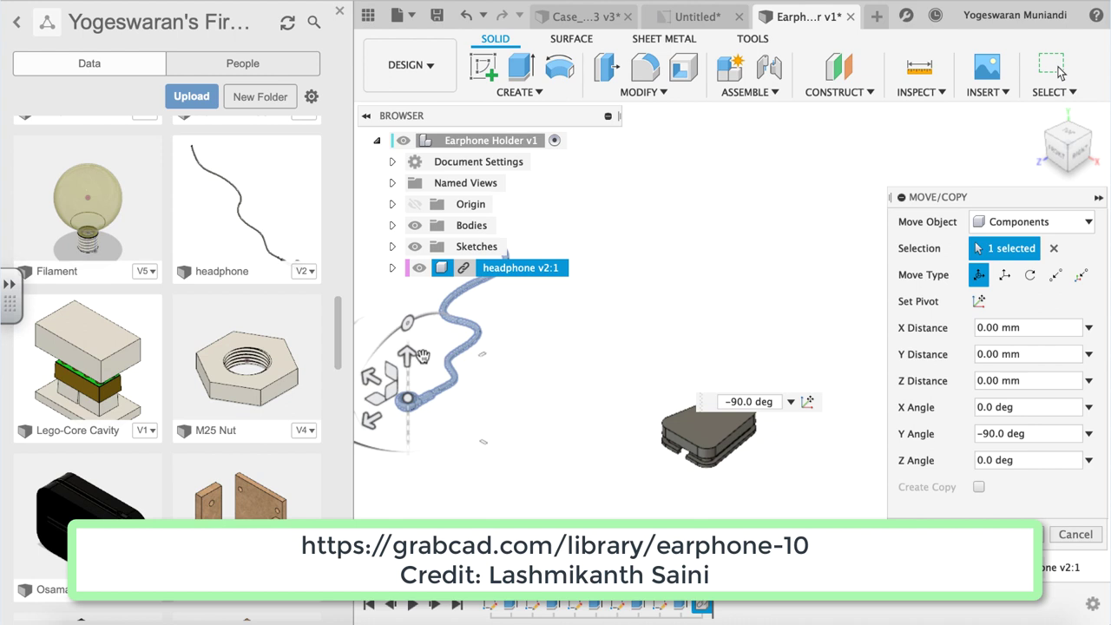
{"action": "mouse_move", "coordinate": [372, 375]}
{"action": "left_mouse_down"}
{"action": "mouse_move", "coordinate": [538, 434]}
{"action": "mouse_move", "coordinate": [666, 419]}
{"action": "left_mouse_up"}
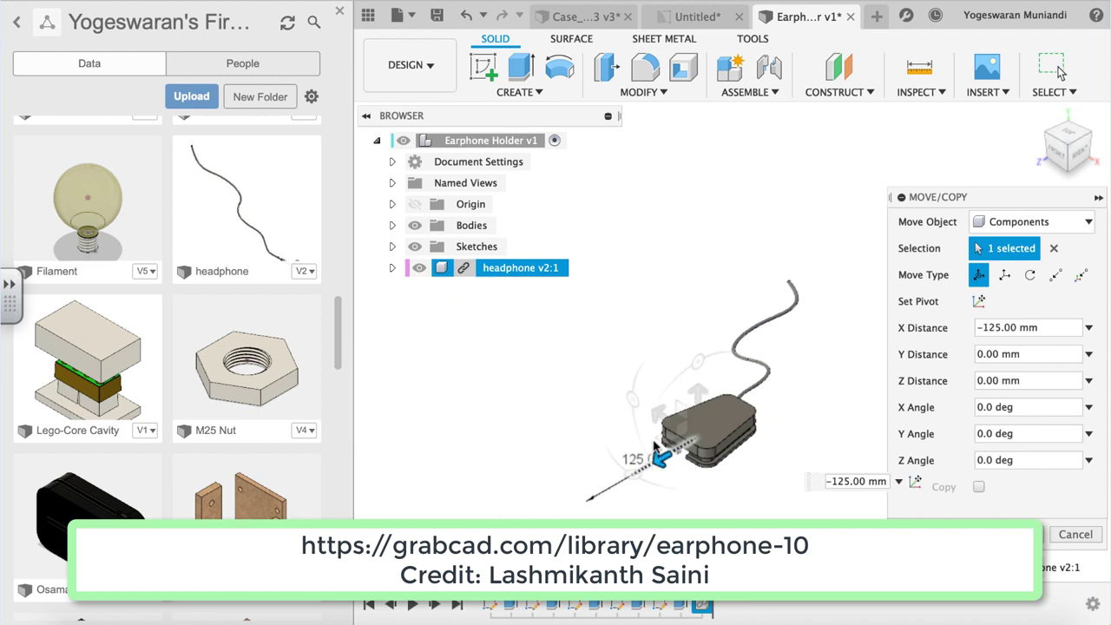
{"action": "scroll", "coordinate": [667, 419], "scroll_direction": "up", "scroll_amount": 3}
{"action": "left_click_drag", "start_coordinate": [675, 355], "coordinate": [696, 284]}
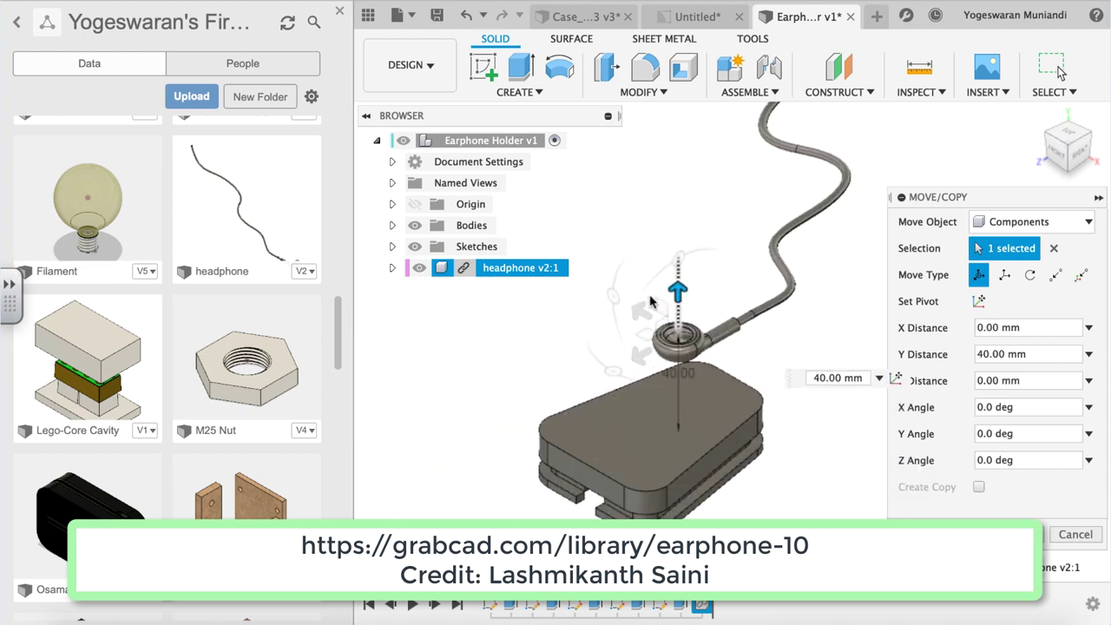
{"action": "mouse_move", "coordinate": [657, 332]}
{"action": "left_mouse_down"}
{"action": "mouse_move", "coordinate": [642, 365]}
{"action": "mouse_move", "coordinate": [566, 391]}
{"action": "left_mouse_up"}
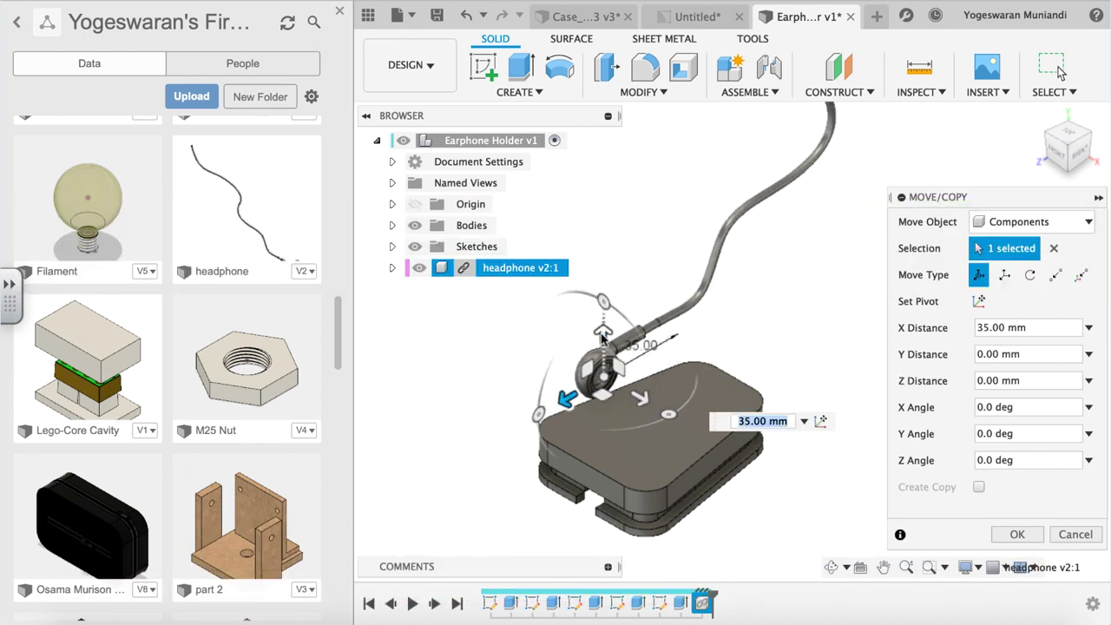
{"action": "left_click_drag", "start_coordinate": [602, 336], "coordinate": [602, 366]}
{"action": "left_click", "coordinate": [1056, 69]}
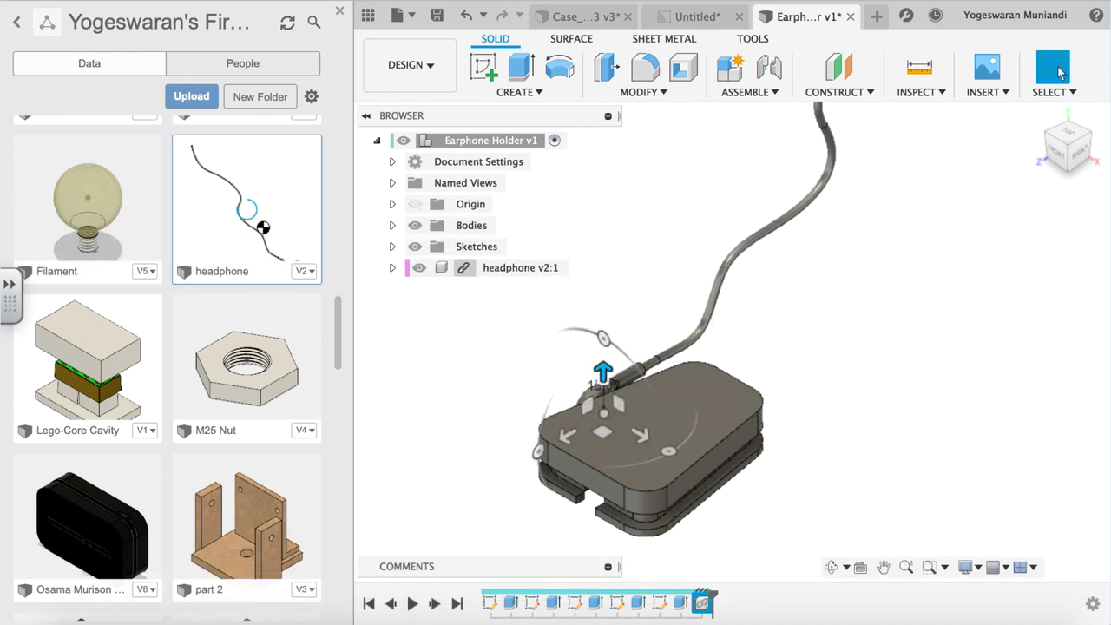
Raise the headphone 20 mm, then drop the earbud onto the holder's top in Front view.
{"action": "mouse_move", "coordinate": [603, 369]}
{"action": "left_mouse_down"}
{"action": "mouse_move", "coordinate": [603, 326]}
{"action": "mouse_move", "coordinate": [682, 327]}
{"action": "left_mouse_up"}
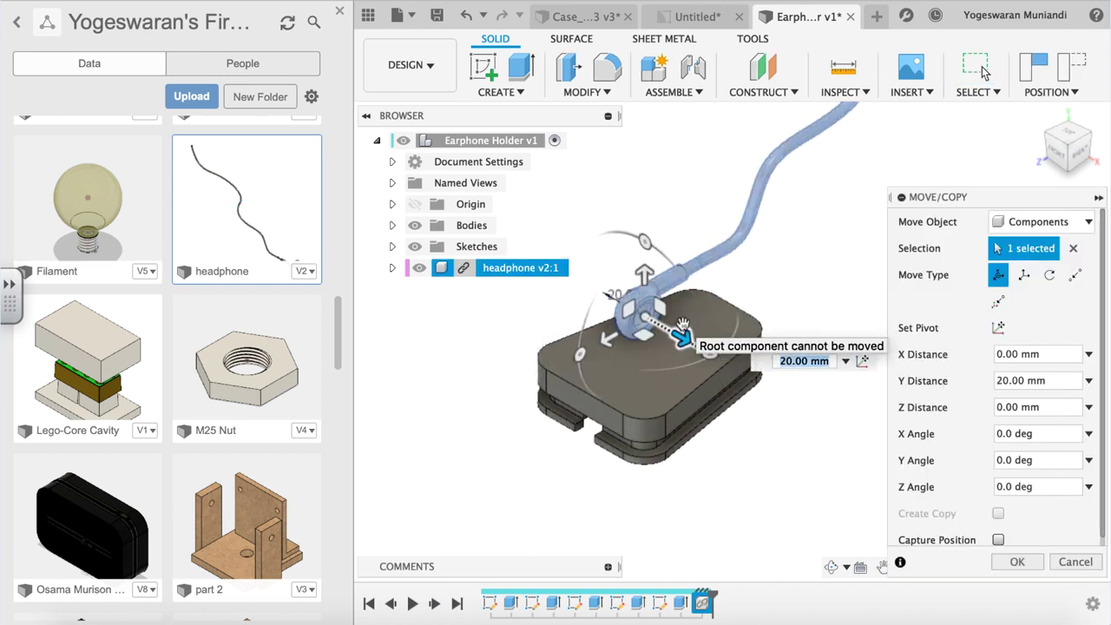
{"action": "left_click", "coordinate": [1055, 154]}
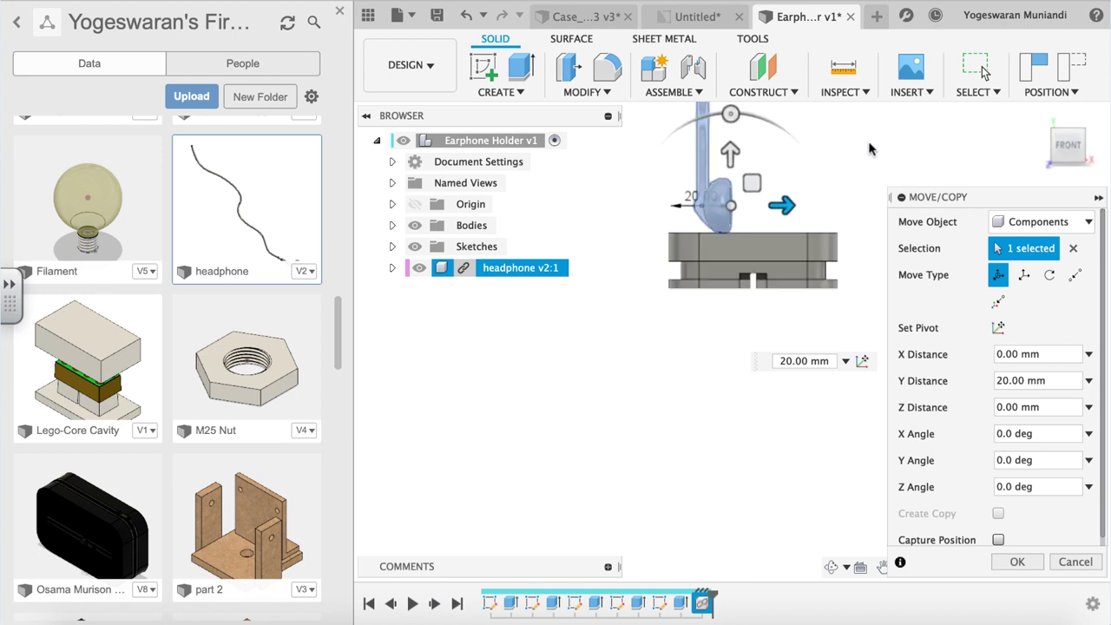
{"action": "left_click_drag", "start_coordinate": [730, 153], "coordinate": [731, 166]}
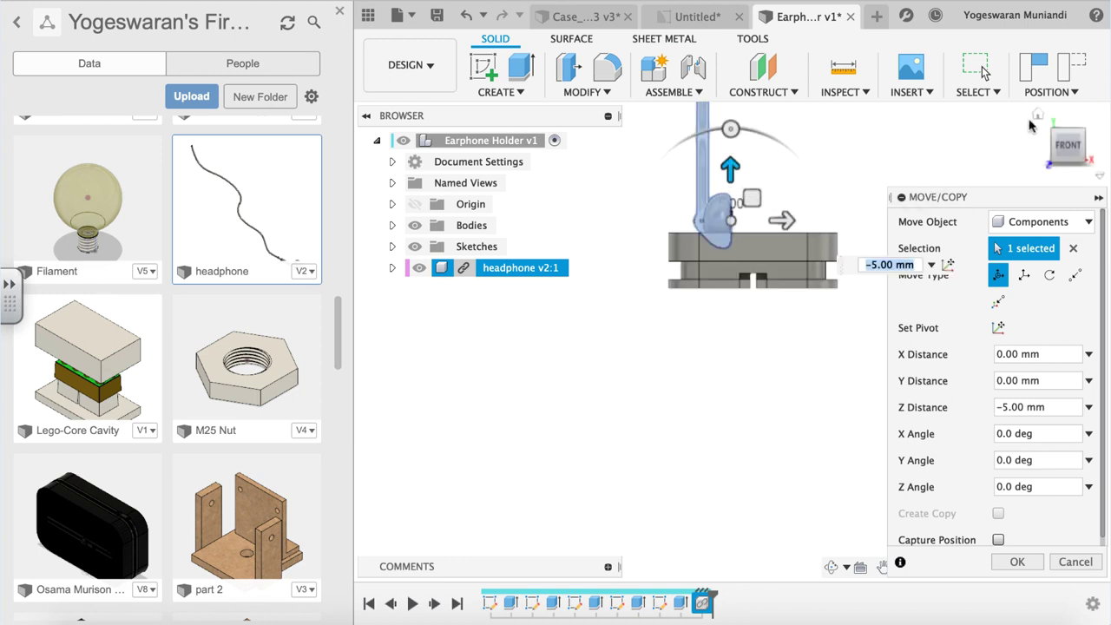
In Top view, shift the earbud 10 mm sideways and fine-tune it by 2 mm.
{"action": "left_click", "coordinate": [1038, 117]}
{"action": "left_click", "coordinate": [1066, 132]}
{"action": "left_click_drag", "start_coordinate": [717, 555], "coordinate": [719, 526]}
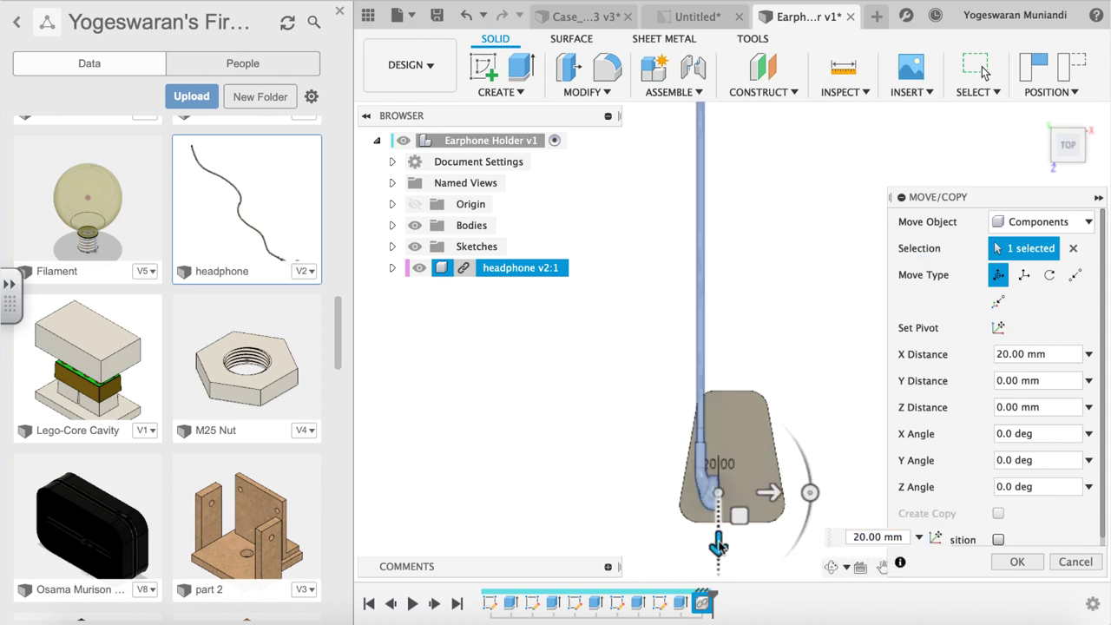
{"action": "scroll", "coordinate": [718, 545], "scroll_direction": "up", "scroll_amount": 2}
{"action": "scroll", "coordinate": [703, 521], "scroll_direction": "up", "scroll_amount": 2}
{"action": "scroll", "coordinate": [699, 469], "scroll_direction": "up", "scroll_amount": 2}
{"action": "mouse_move", "coordinate": [672, 464]}
{"action": "left_mouse_down"}
{"action": "mouse_move", "coordinate": [676, 488]}
{"action": "mouse_move", "coordinate": [674, 434]}
{"action": "mouse_move", "coordinate": [740, 435]}
{"action": "left_mouse_up"}
{"action": "scroll", "coordinate": [739, 435], "scroll_direction": "up", "scroll_amount": 2}
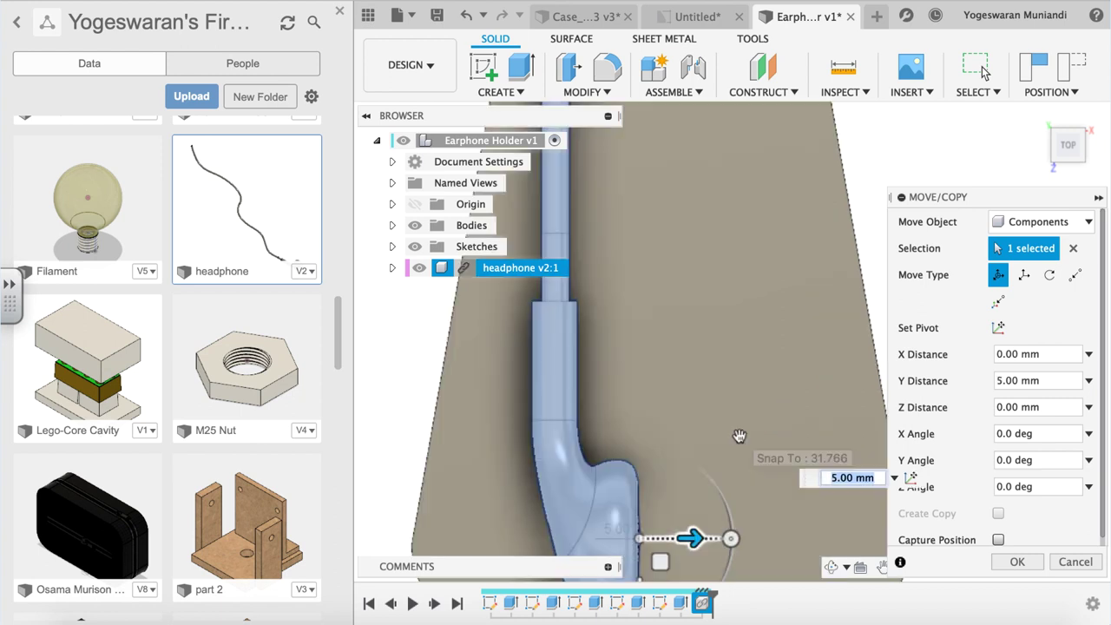
{"action": "scroll", "coordinate": [720, 447], "scroll_direction": "up", "scroll_amount": 2}
{"action": "scroll", "coordinate": [710, 455], "scroll_direction": "up", "scroll_amount": 1}
{"action": "left_click_drag", "start_coordinate": [708, 458], "coordinate": [685, 463]}
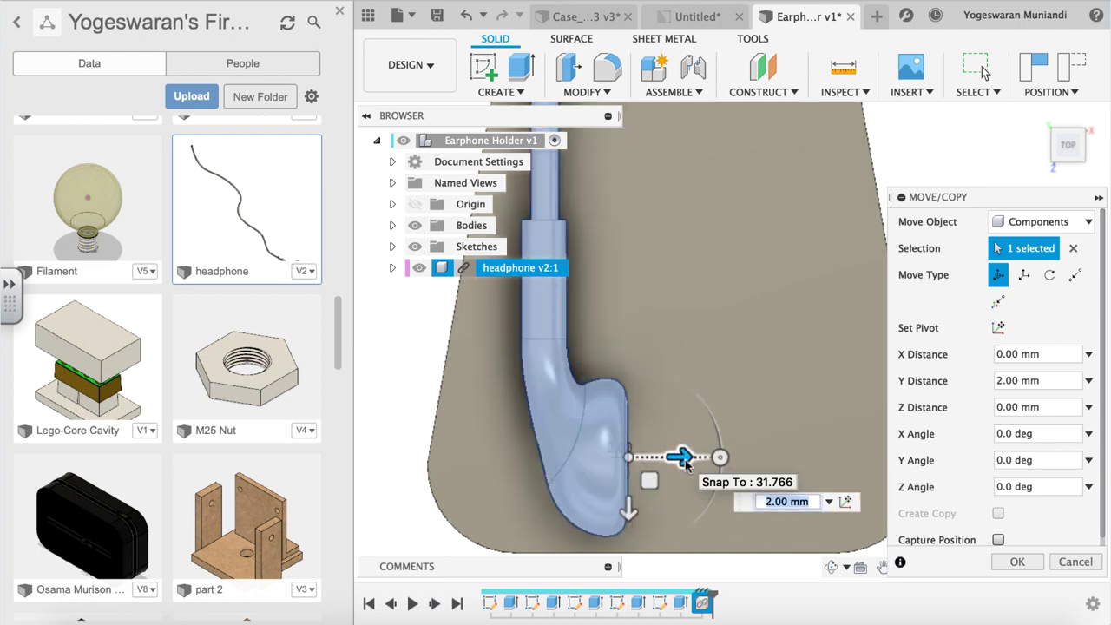
{"action": "left_click_drag", "start_coordinate": [632, 513], "coordinate": [628, 493]}
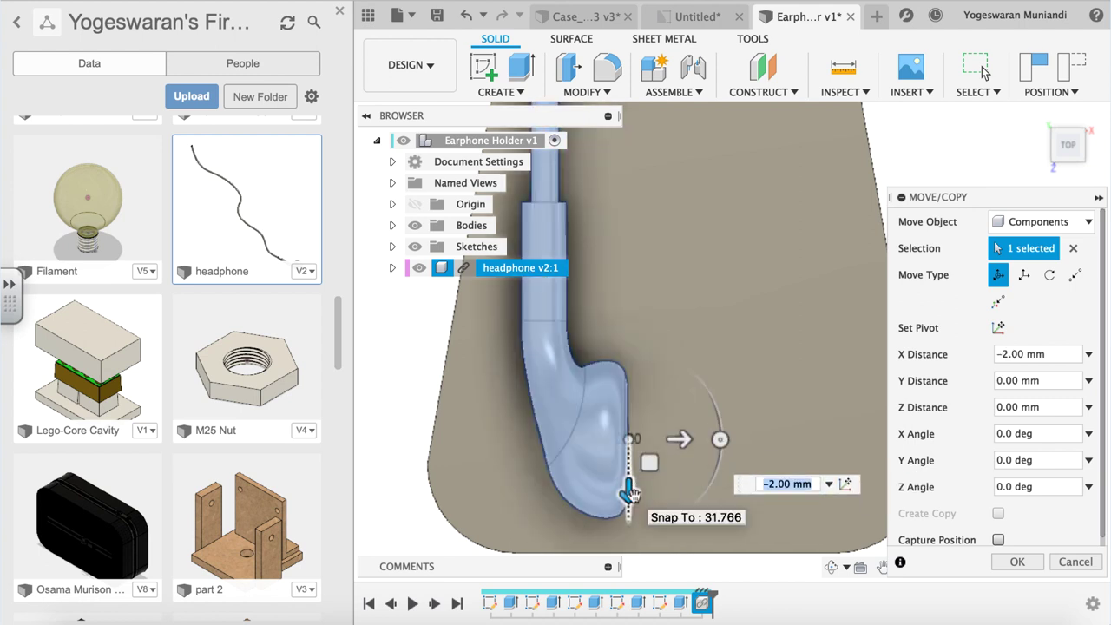
{"action": "key", "text": "F6"}
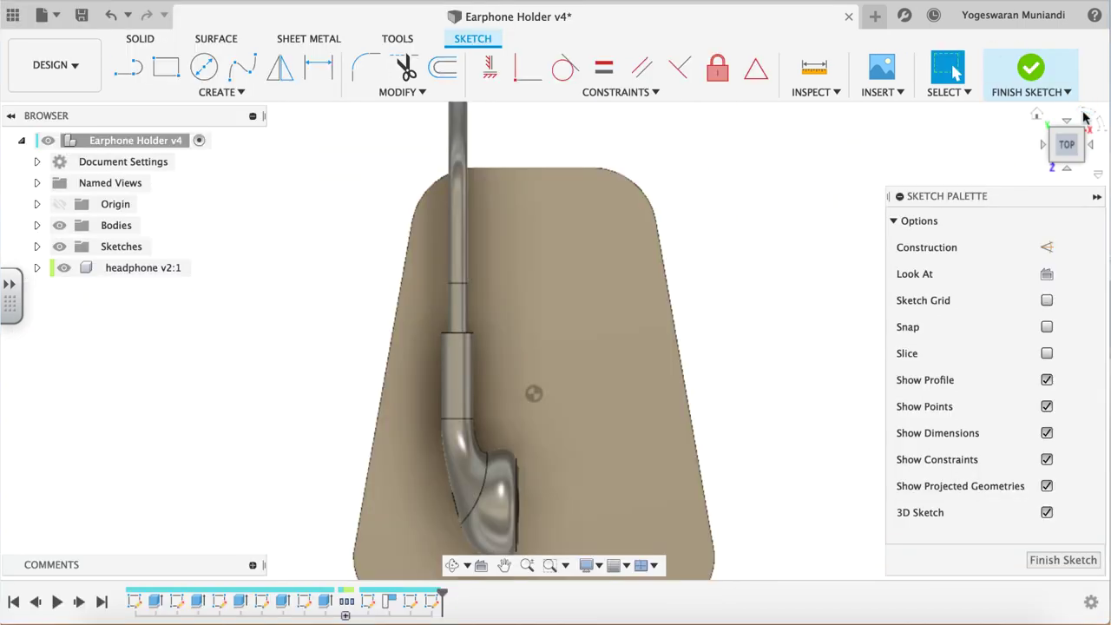
Project the earphone body into the sketch using the Bodies filter, then hide the lower stem body.
{"action": "left_click", "coordinate": [1084, 117]}
{"action": "key", "text": "p"}
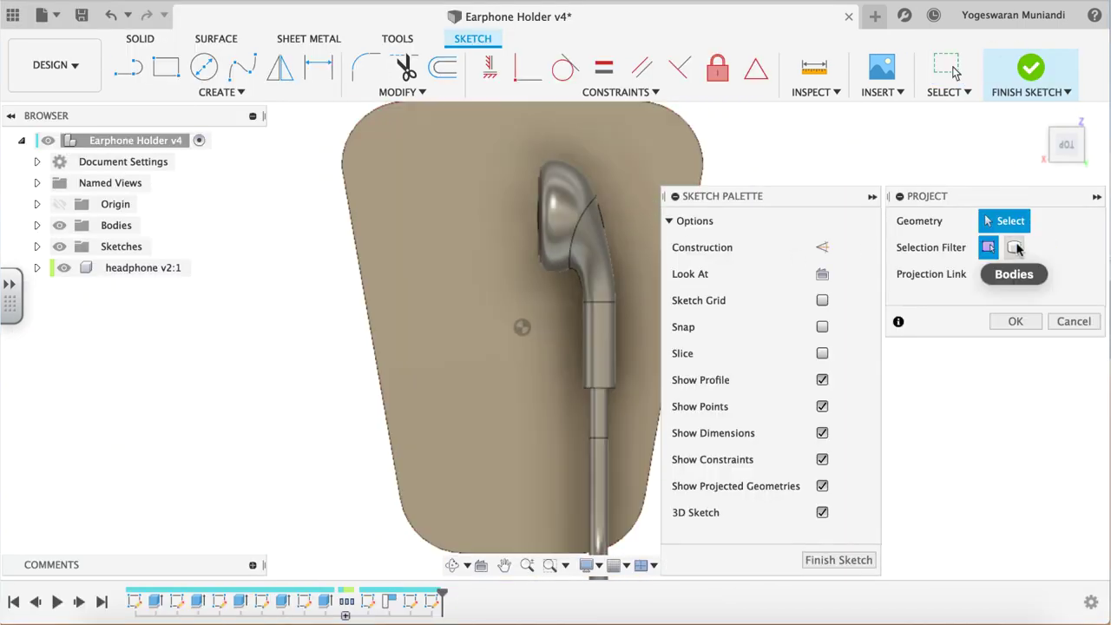
{"action": "left_click", "coordinate": [1016, 248]}
{"action": "left_click", "coordinate": [576, 199]}
{"action": "left_click", "coordinate": [1015, 321]}
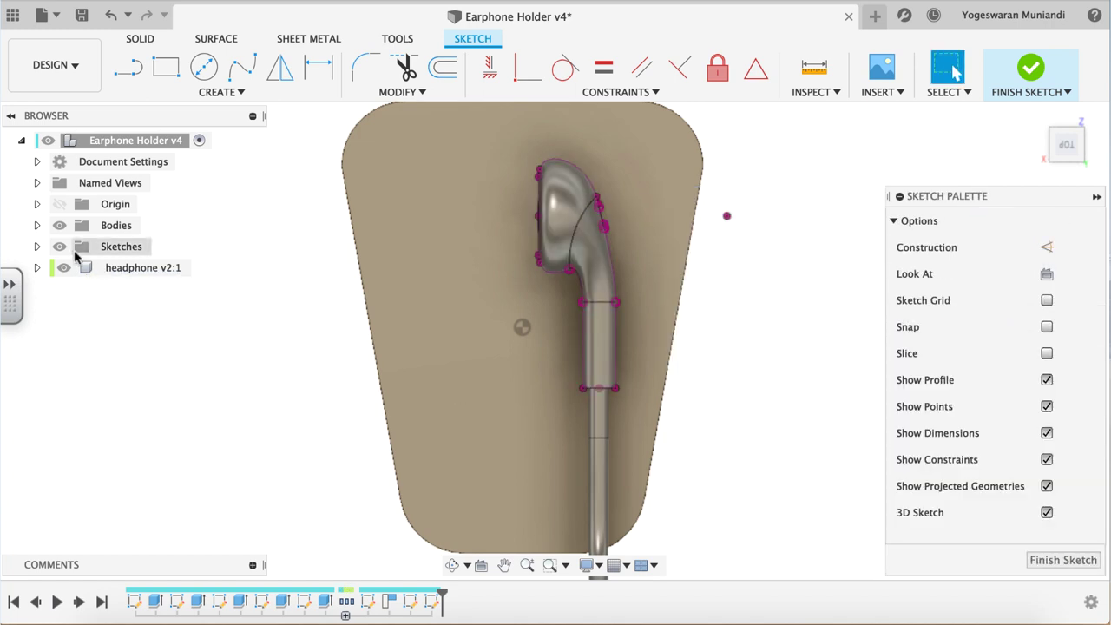
{"action": "left_click", "coordinate": [91, 394]}
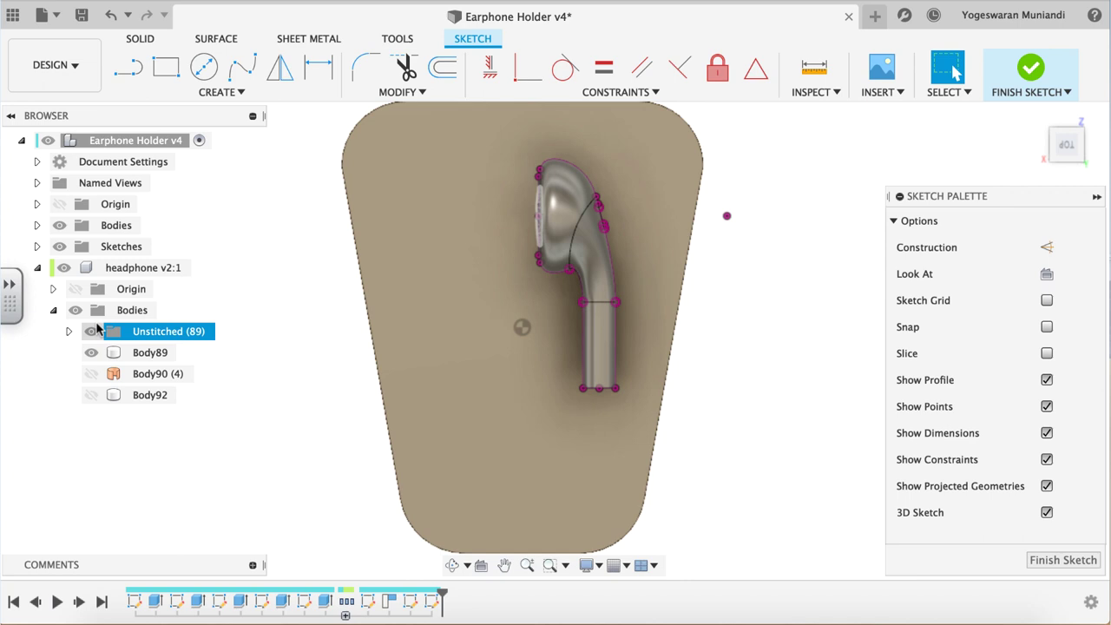
{"action": "left_click", "coordinate": [53, 310]}
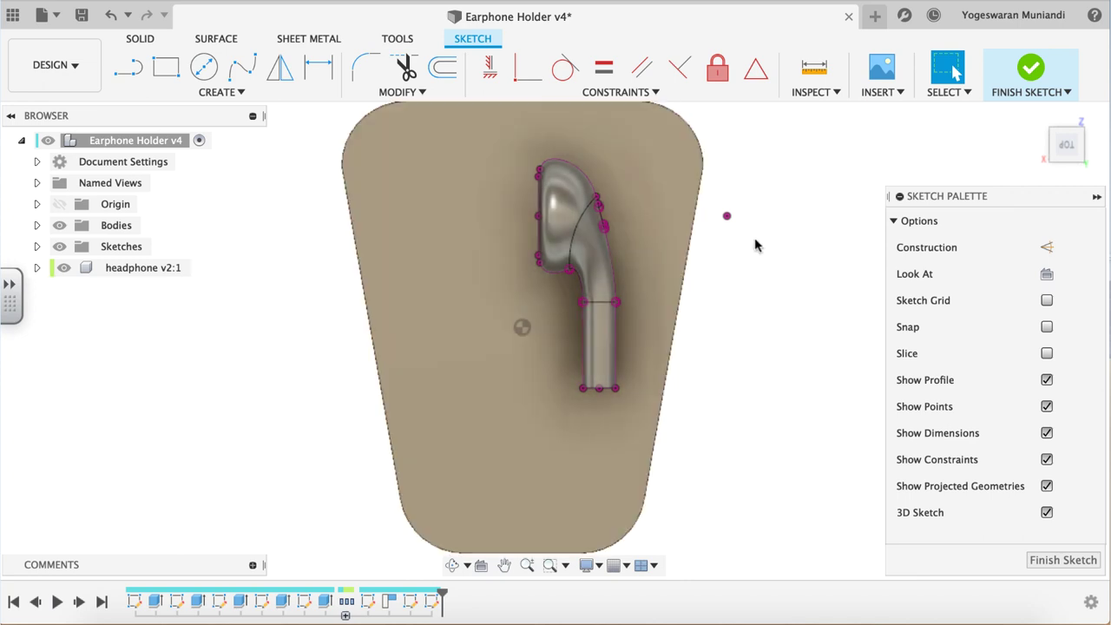
Project the earbud head, neck, stem and side faces, then hide the headphone model.
{"action": "key", "text": "p"}
{"action": "left_click", "coordinate": [987, 249]}
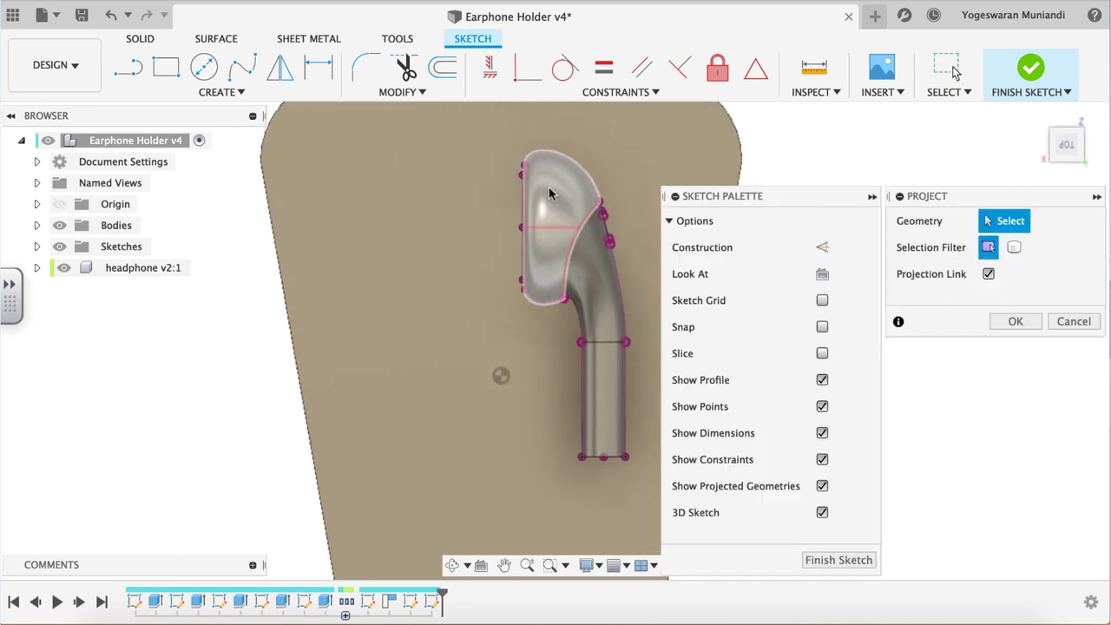
{"action": "left_click", "coordinate": [556, 204]}
{"action": "left_click", "coordinate": [598, 286]}
{"action": "left_click", "coordinate": [603, 399]}
{"action": "scroll", "coordinate": [559, 273], "scroll_direction": "up", "scroll_amount": 3}
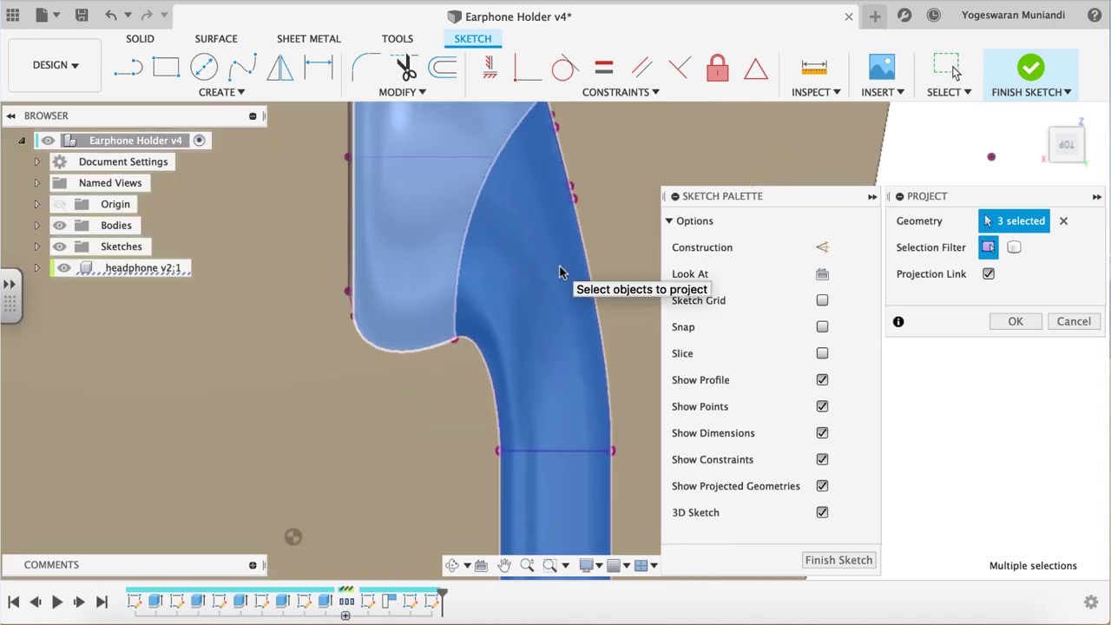
{"action": "scroll", "coordinate": [560, 273], "scroll_direction": "up", "scroll_amount": 3}
{"action": "scroll", "coordinate": [559, 274], "scroll_direction": "up", "scroll_amount": 3}
{"action": "scroll", "coordinate": [559, 274], "scroll_direction": "up", "scroll_amount": 2}
{"action": "left_click", "coordinate": [372, 362]}
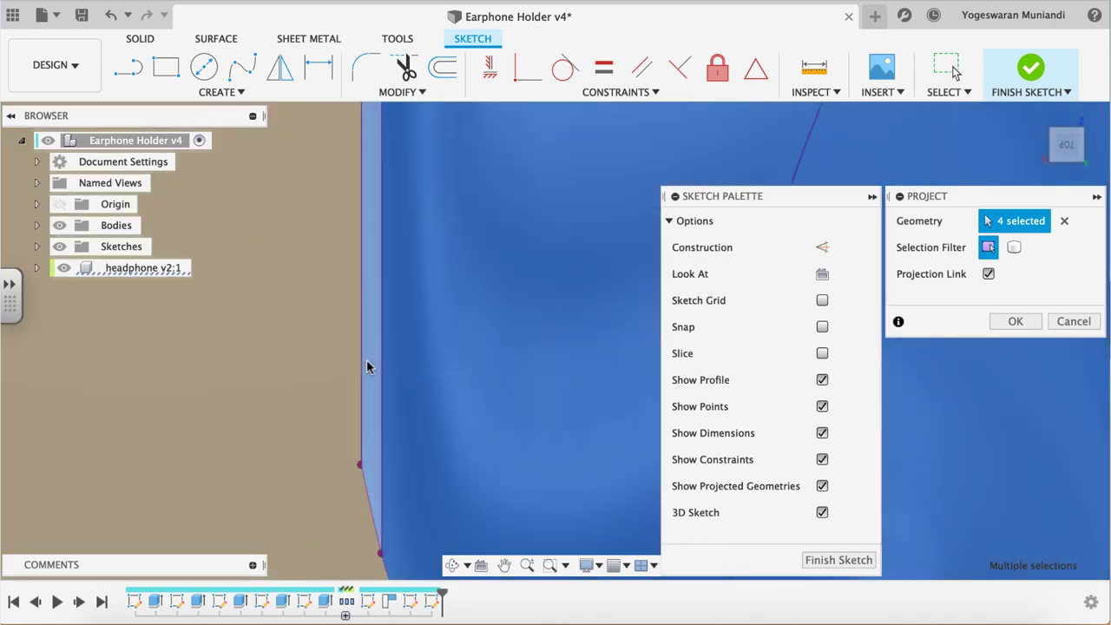
{"action": "scroll", "coordinate": [373, 366], "scroll_direction": "down", "scroll_amount": 3}
{"action": "scroll", "coordinate": [373, 366], "scroll_direction": "down", "scroll_amount": 2}
{"action": "left_click", "coordinate": [1012, 321]}
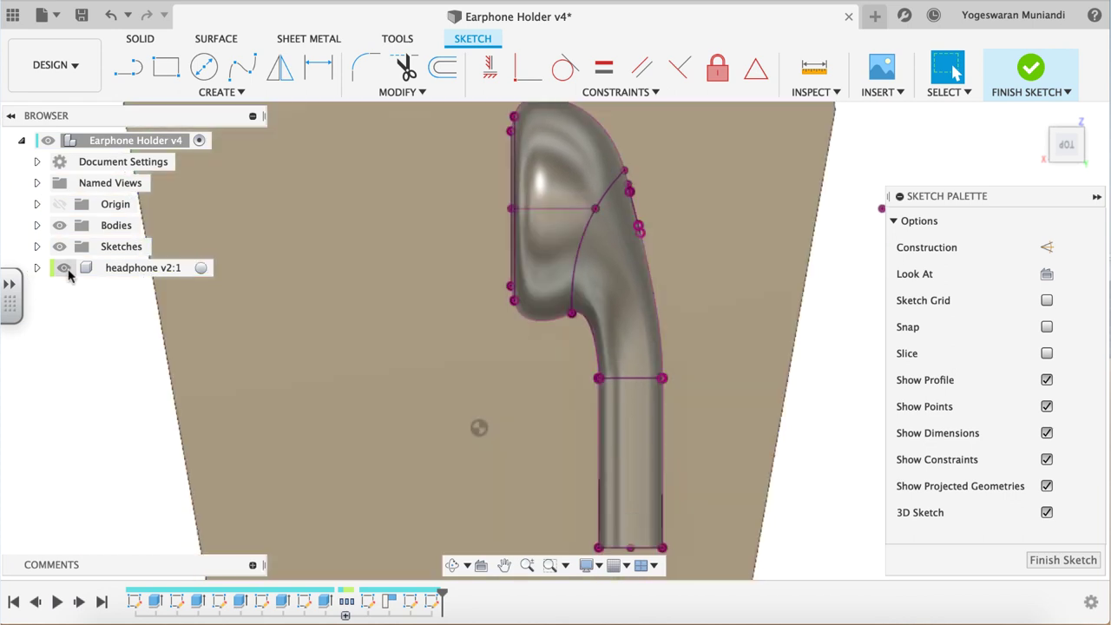
{"action": "left_click", "coordinate": [64, 267]}
Delete the projected curve under the earbud head.
{"action": "scroll", "coordinate": [555, 302], "scroll_direction": "down", "scroll_amount": 2}
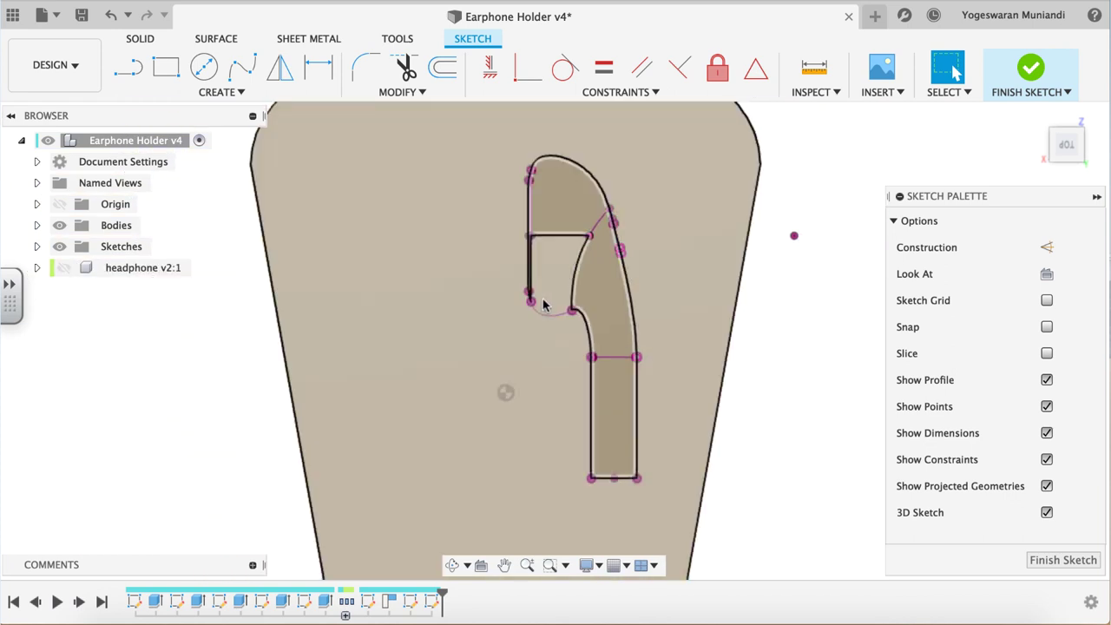
{"action": "scroll", "coordinate": [617, 313], "scroll_direction": "up", "scroll_amount": 3}
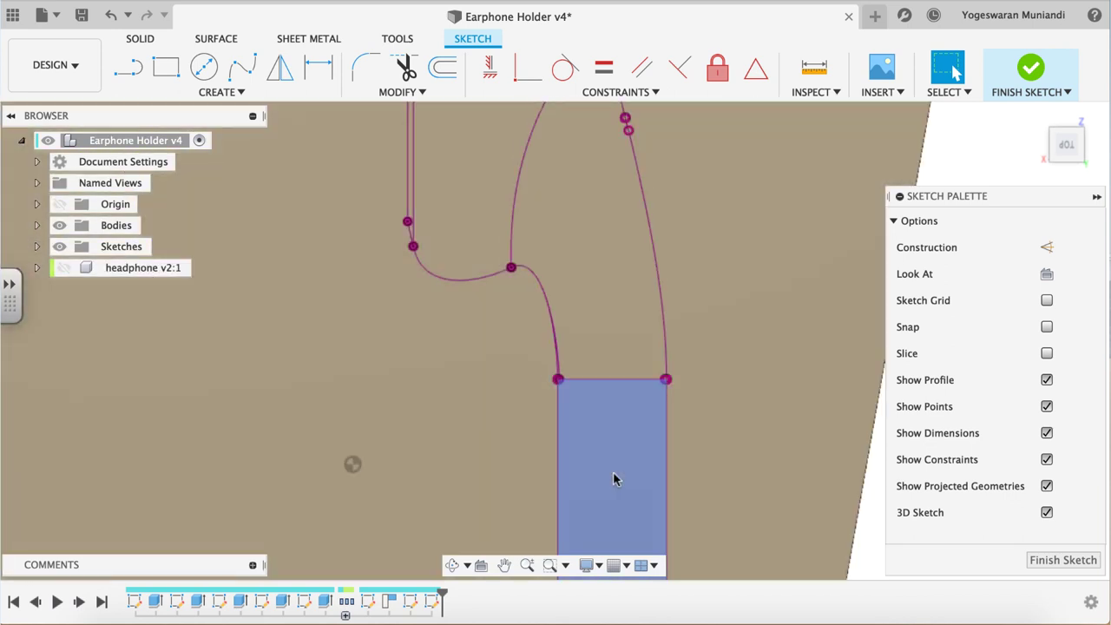
{"action": "scroll", "coordinate": [613, 473], "scroll_direction": "down", "scroll_amount": 1}
{"action": "scroll", "coordinate": [613, 478], "scroll_direction": "up", "scroll_amount": 3}
{"action": "scroll", "coordinate": [338, 433], "scroll_direction": "up", "scroll_amount": 1}
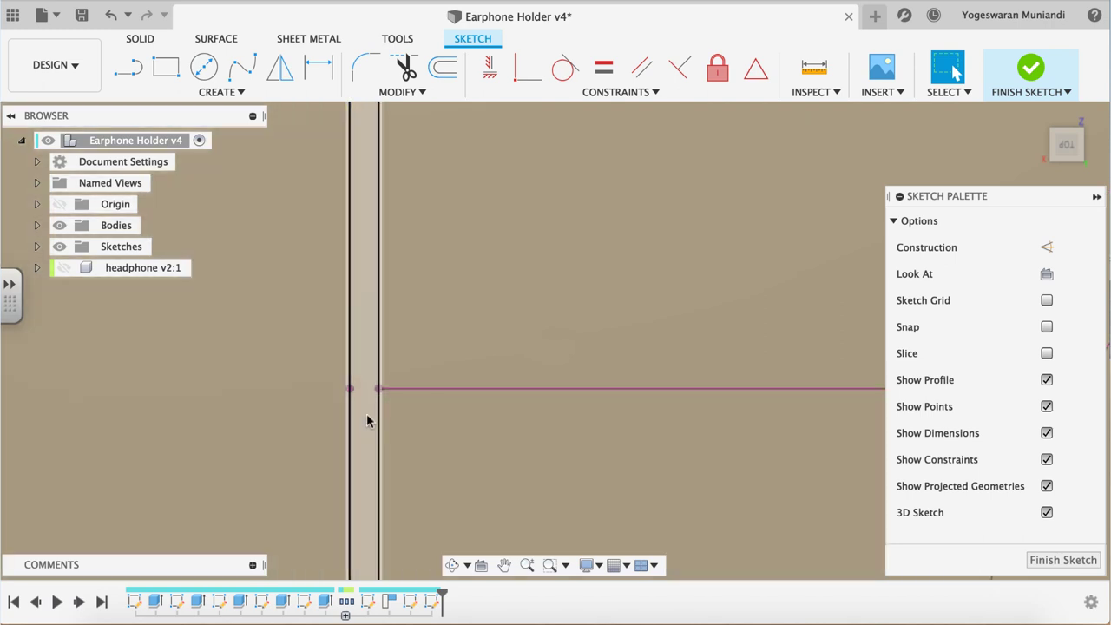
{"action": "scroll", "coordinate": [366, 415], "scroll_direction": "down", "scroll_amount": 3}
{"action": "scroll", "coordinate": [556, 379], "scroll_direction": "up", "scroll_amount": 2}
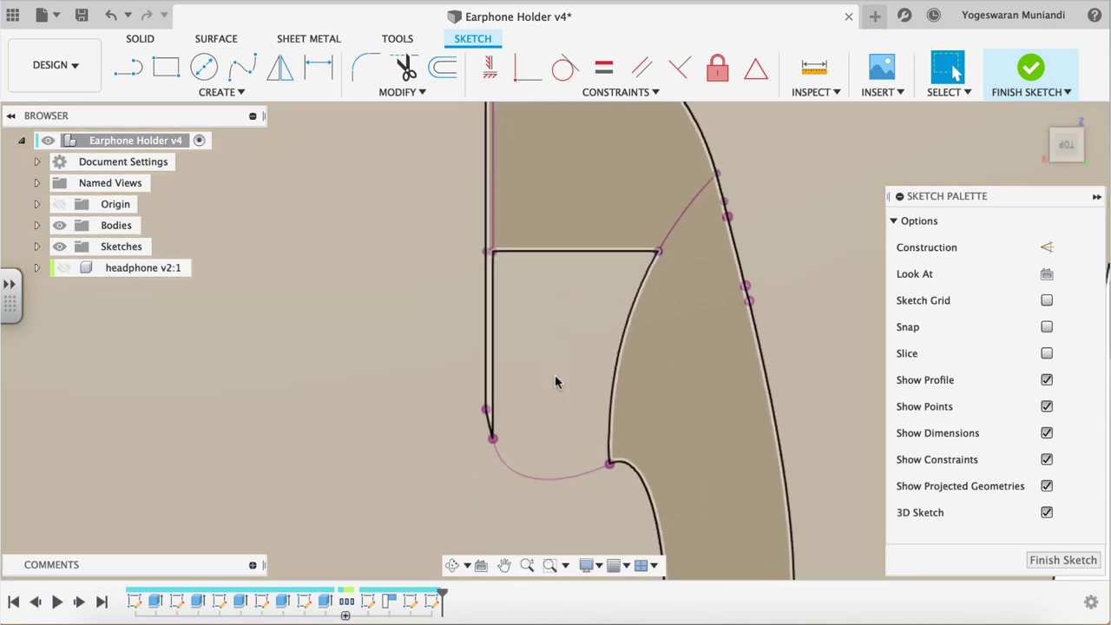
{"action": "scroll", "coordinate": [556, 382], "scroll_direction": "up", "scroll_amount": 1}
{"action": "scroll", "coordinate": [556, 382], "scroll_direction": "up", "scroll_amount": 2}
{"action": "scroll", "coordinate": [556, 381], "scroll_direction": "up", "scroll_amount": 2}
{"action": "scroll", "coordinate": [557, 381], "scroll_direction": "up", "scroll_amount": 2}
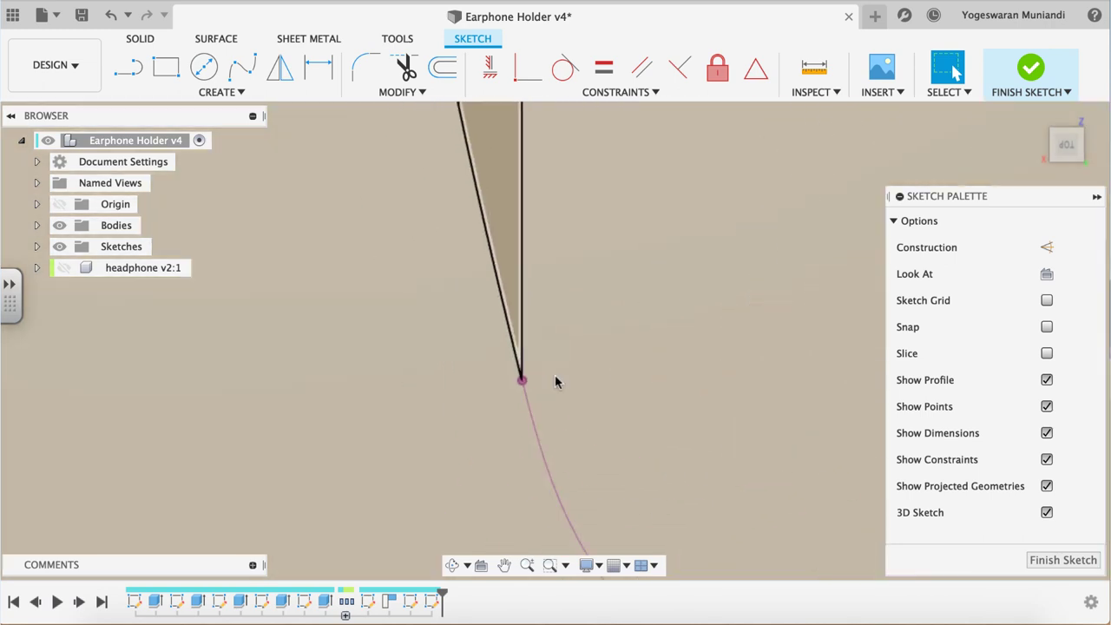
{"action": "scroll", "coordinate": [556, 381], "scroll_direction": "up", "scroll_amount": 1}
{"action": "scroll", "coordinate": [557, 382], "scroll_direction": "up", "scroll_amount": 2}
{"action": "scroll", "coordinate": [557, 382], "scroll_direction": "down", "scroll_amount": 2}
{"action": "scroll", "coordinate": [556, 382], "scroll_direction": "right", "scroll_amount": 2}
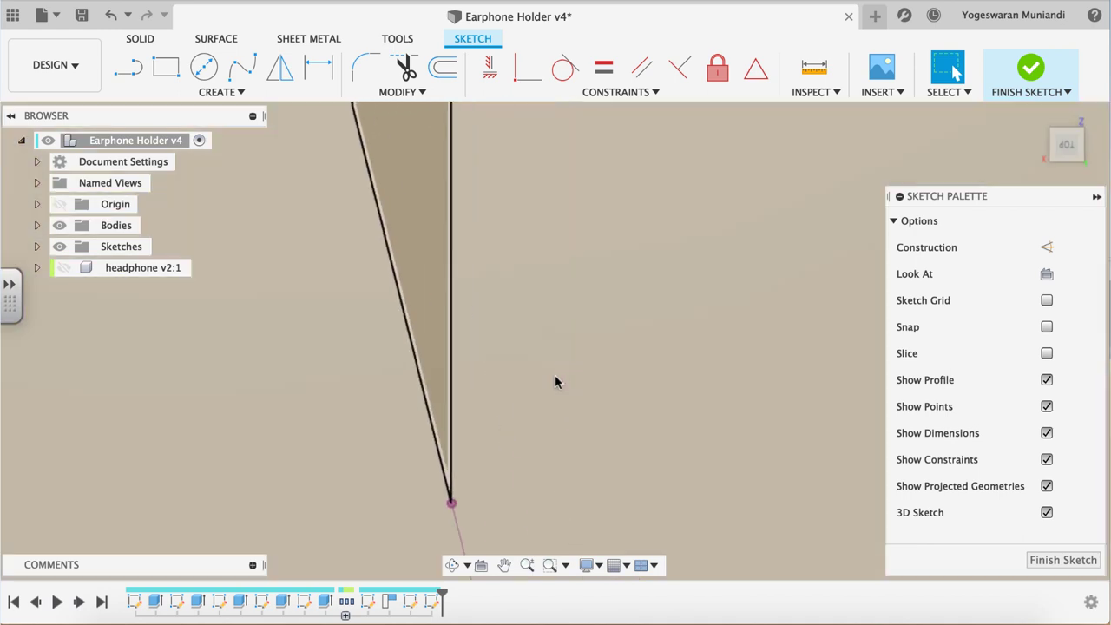
{"action": "scroll", "coordinate": [556, 382], "scroll_direction": "down", "scroll_amount": 2}
{"action": "scroll", "coordinate": [560, 367], "scroll_direction": "down", "scroll_amount": 1}
{"action": "scroll", "coordinate": [577, 338], "scroll_direction": "down", "scroll_amount": 1}
{"action": "scroll", "coordinate": [608, 286], "scroll_direction": "down", "scroll_amount": 1}
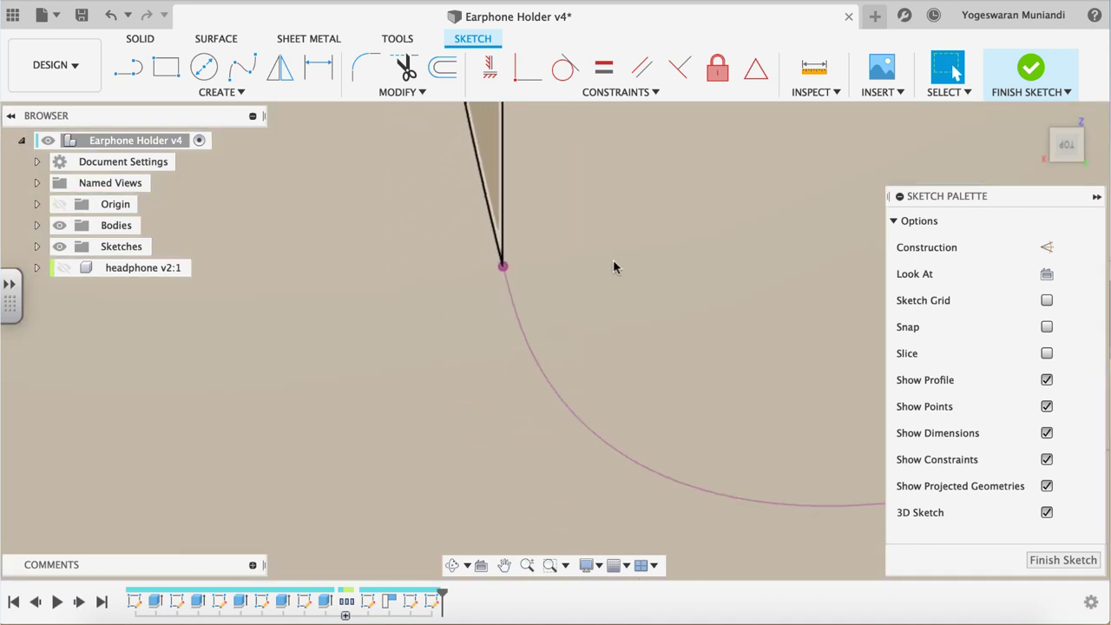
{"action": "scroll", "coordinate": [642, 235], "scroll_direction": "down", "scroll_amount": 2}
{"action": "scroll", "coordinate": [659, 222], "scroll_direction": "up", "scroll_amount": 2}
{"action": "scroll", "coordinate": [659, 231], "scroll_direction": "up", "scroll_amount": 1}
{"action": "left_click", "coordinate": [645, 396]}
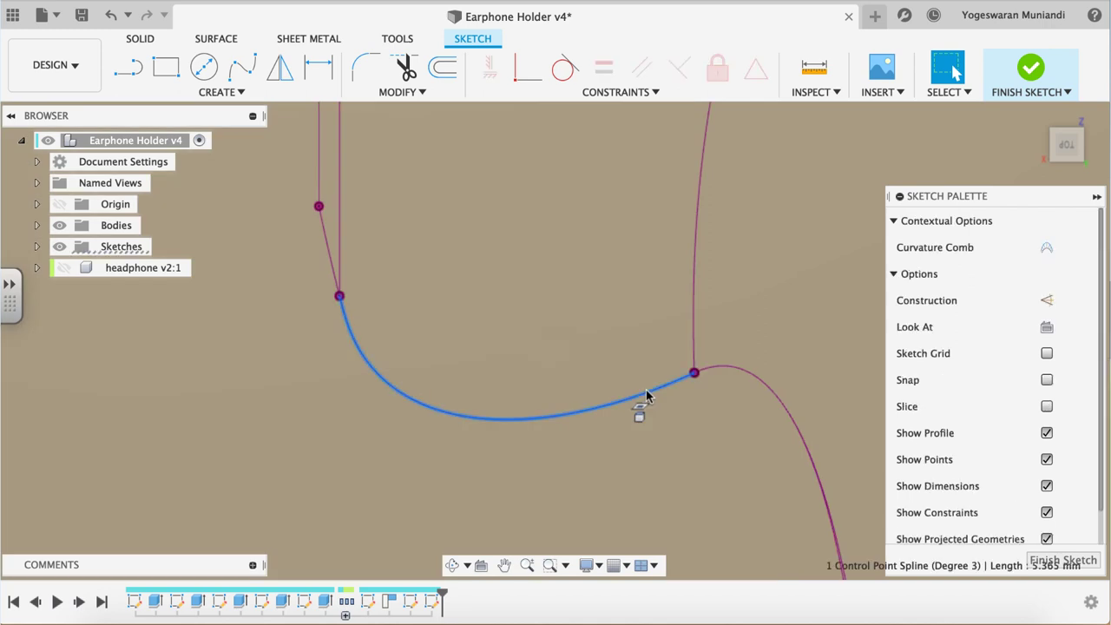
{"action": "key", "text": "Delete"}
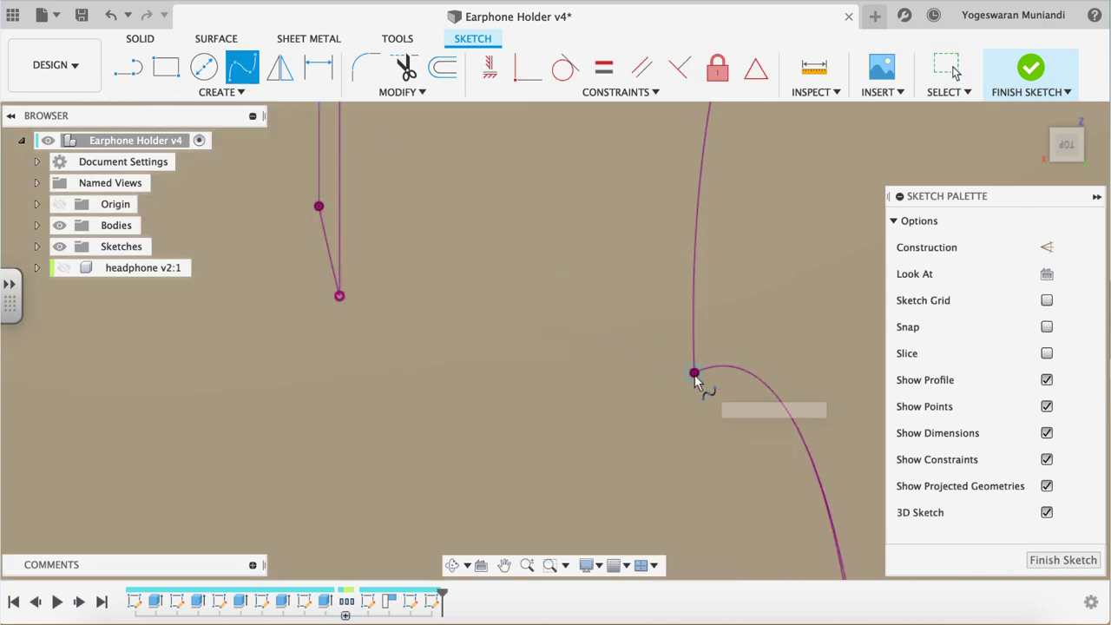
Draw a three-point spline from the neck corner to the head's lower corner.
{"action": "left_click", "coordinate": [695, 372]}
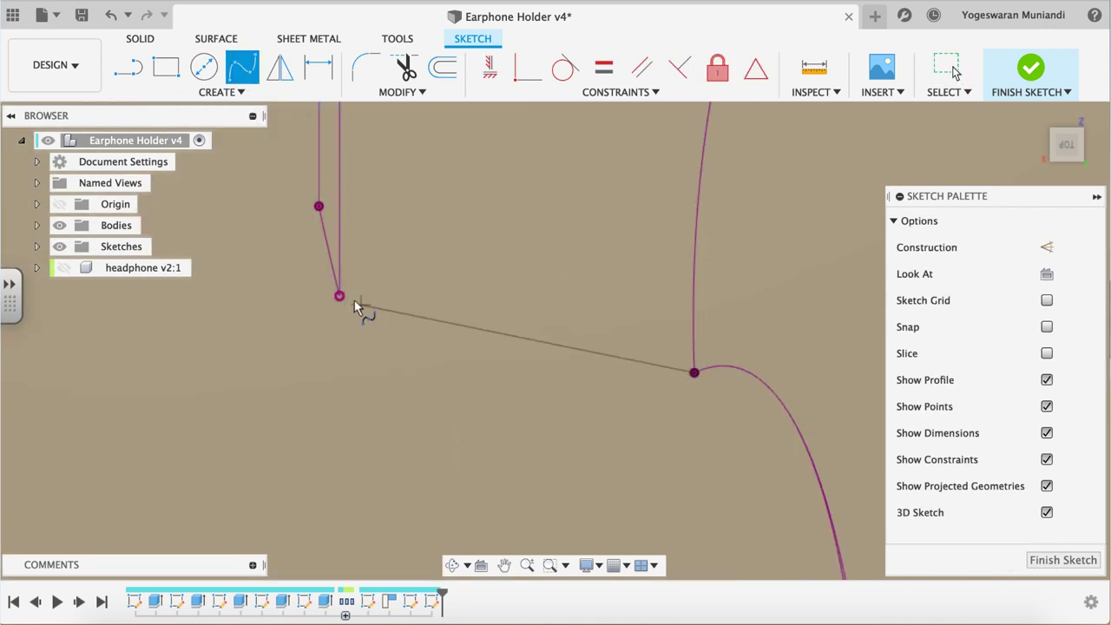
{"action": "left_click", "coordinate": [495, 432]}
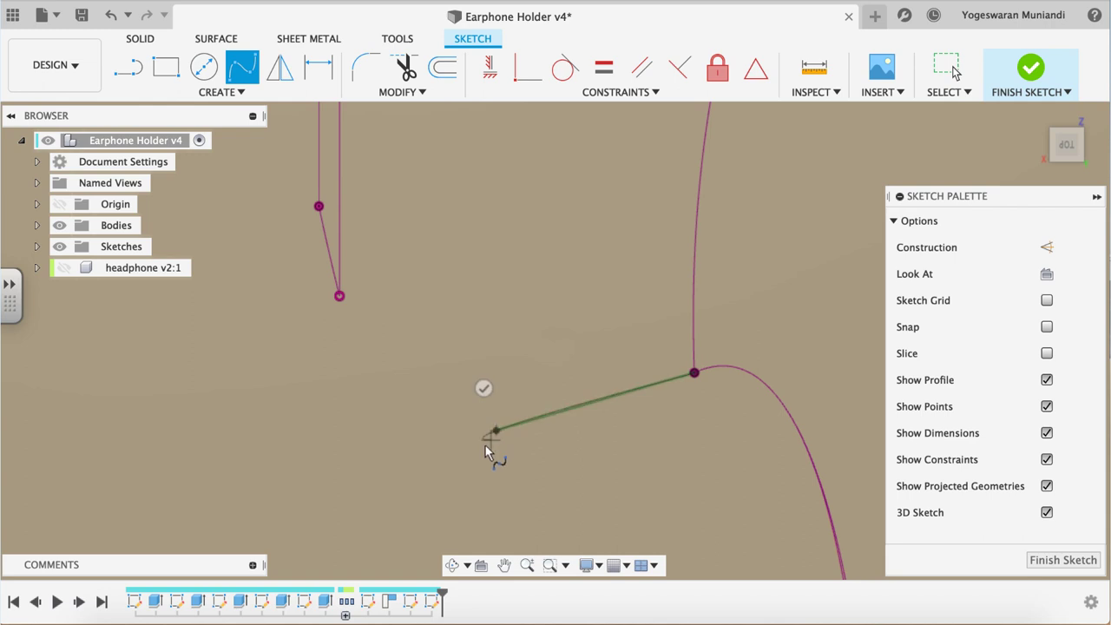
{"action": "left_click", "coordinate": [339, 297]}
{"action": "scroll", "coordinate": [429, 322], "scroll_direction": "down", "scroll_amount": 2}
{"action": "scroll", "coordinate": [434, 322], "scroll_direction": "down", "scroll_amount": 2}
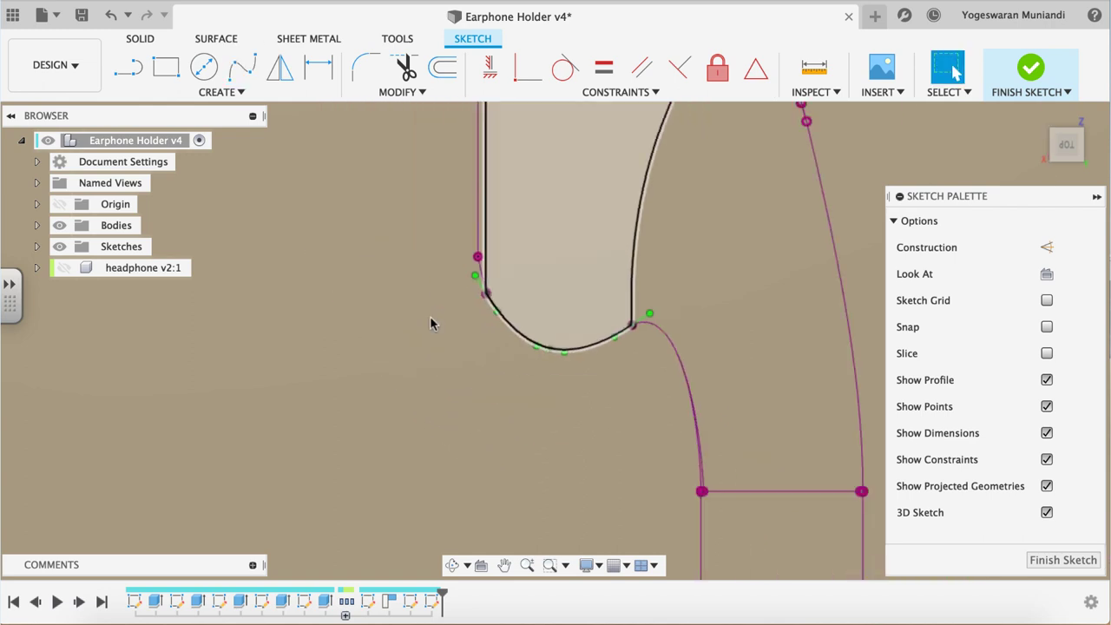
{"action": "scroll", "coordinate": [622, 286], "scroll_direction": "down", "scroll_amount": 2}
{"action": "middle_click_drag", "start_coordinate": [621, 287], "coordinate": [604, 334]}
{"action": "left_click", "coordinate": [550, 387]}
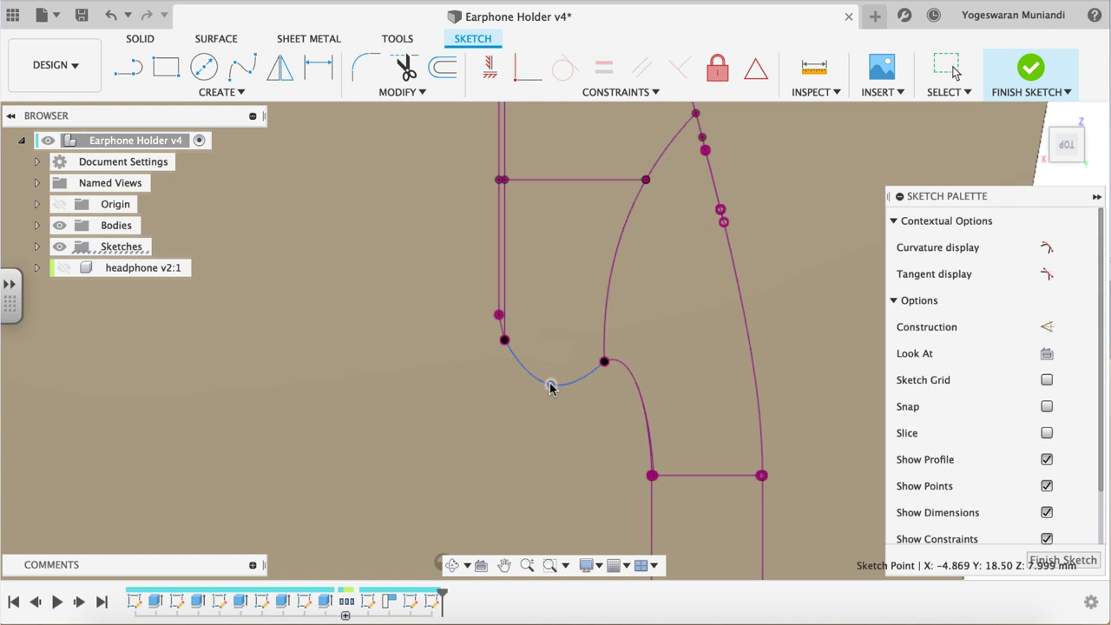
{"action": "left_click", "coordinate": [548, 384]}
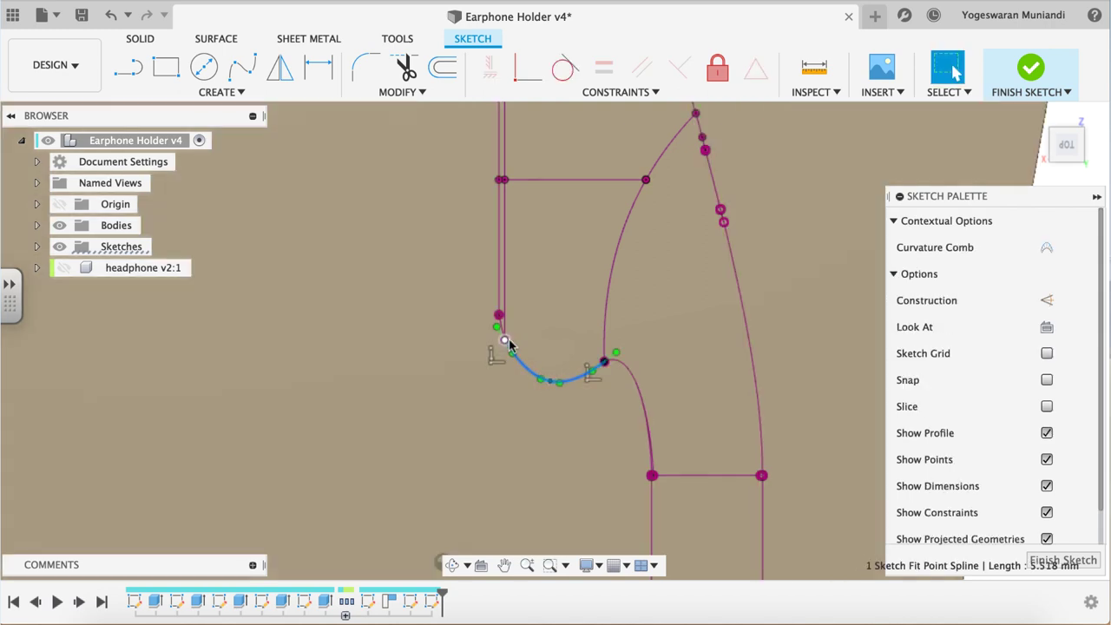
{"action": "key", "text": "Escape"}
{"action": "scroll", "coordinate": [508, 390], "scroll_direction": "down", "scroll_amount": 3}
{"action": "scroll", "coordinate": [521, 434], "scroll_direction": "down", "scroll_amount": 2}
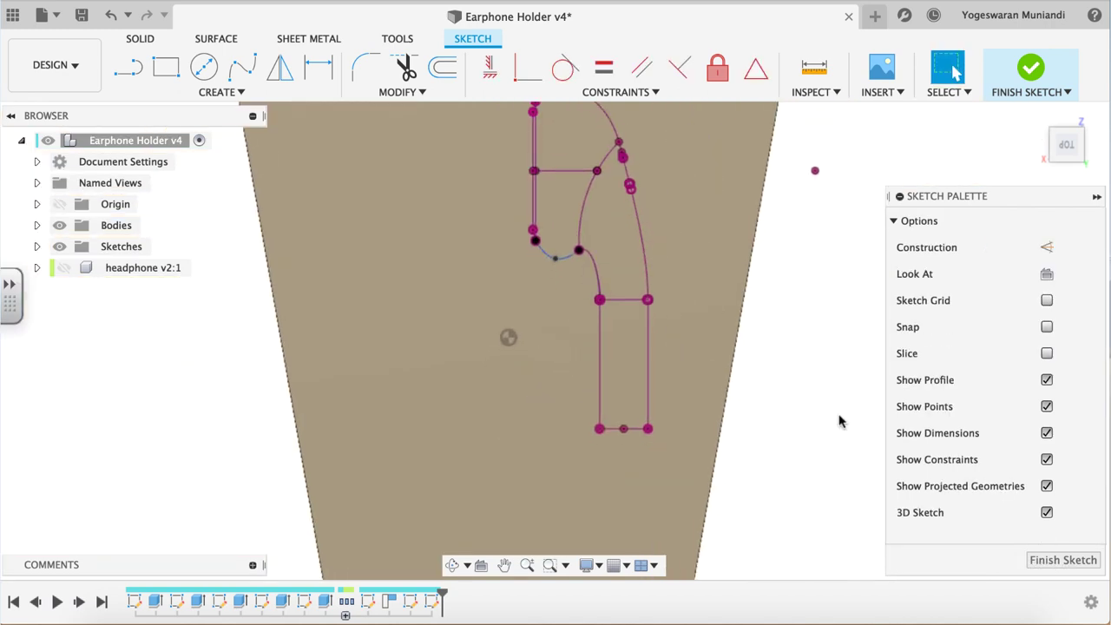
{"action": "scroll", "coordinate": [839, 421], "scroll_direction": "down", "scroll_amount": 2}
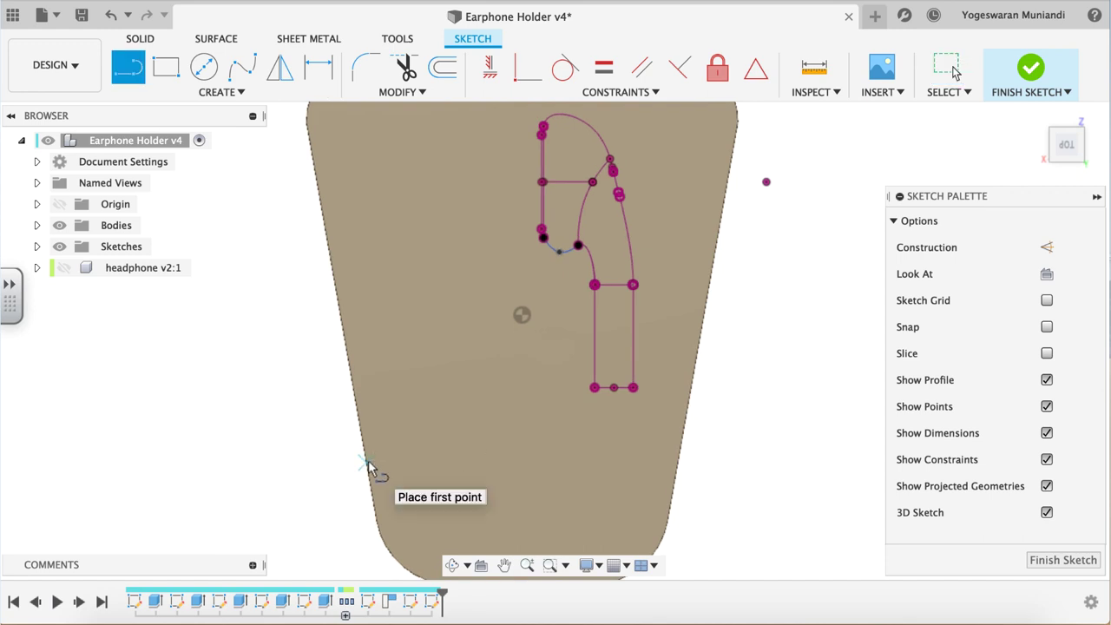
Draw a horizontal line dimensioned 14 mm above the lid's bottom.
{"action": "left_click", "coordinate": [751, 469]}
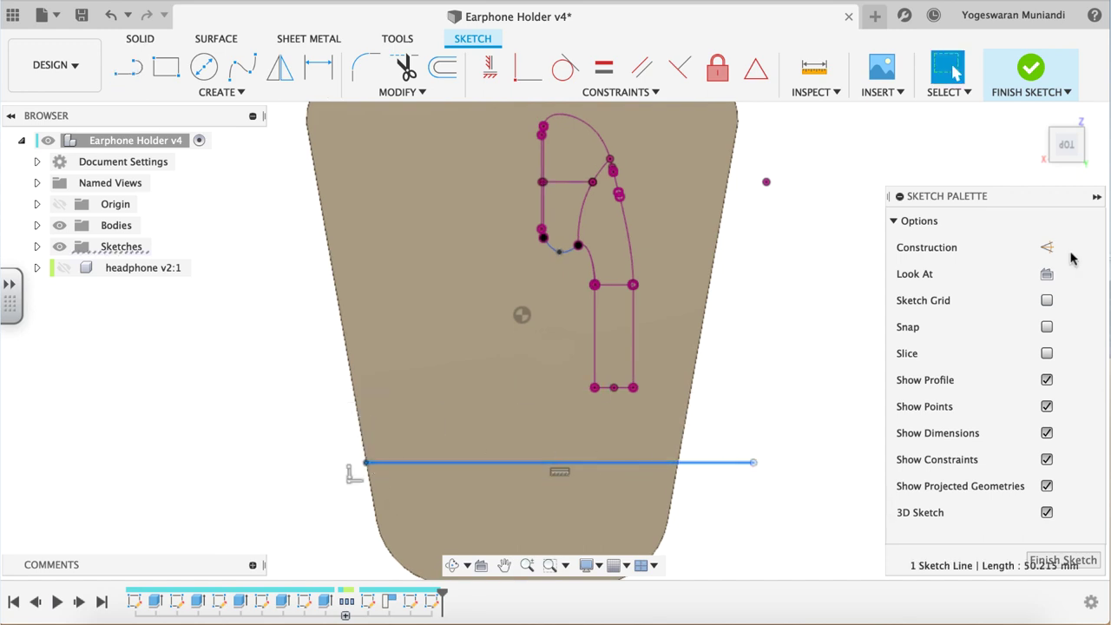
{"action": "key", "text": "d"}
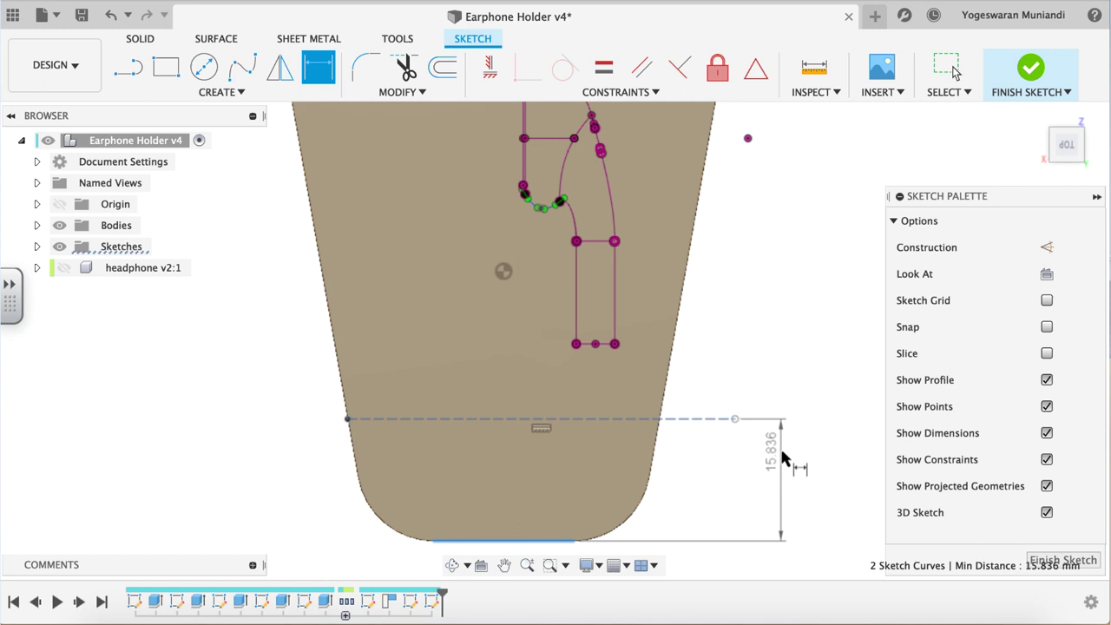
{"action": "key", "text": "Escape"}
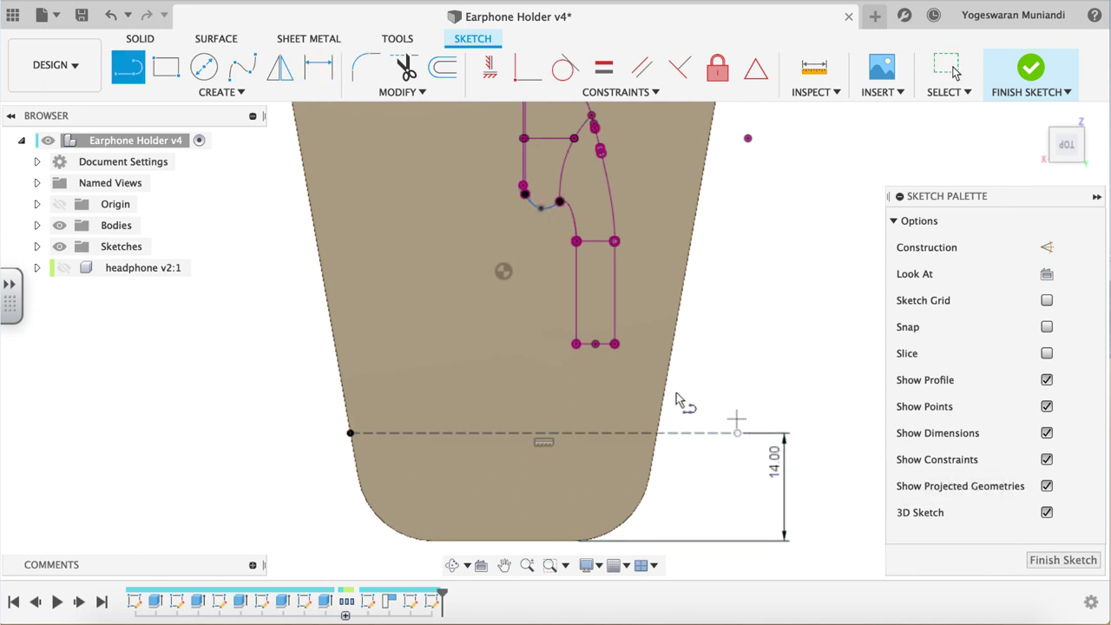
Draw a slanted line to the stem base at 75° and make it construction geometry.
{"action": "left_click", "coordinate": [567, 432]}
{"action": "key", "text": "Escape"}
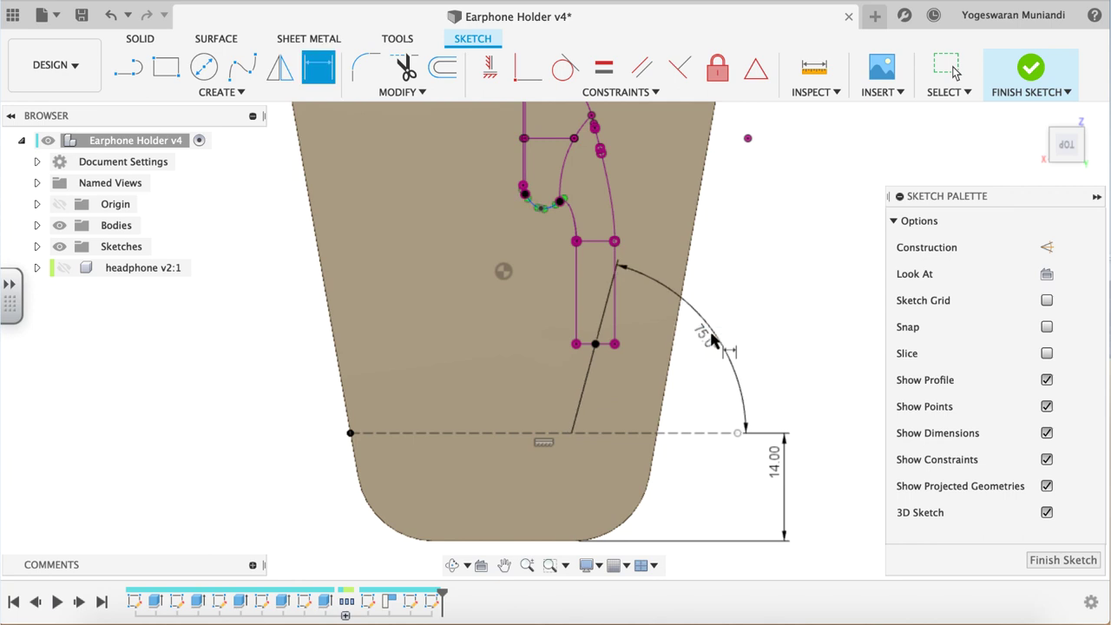
{"action": "scroll", "coordinate": [669, 434], "scroll_direction": "up", "scroll_amount": 3}
{"action": "key", "text": "Escape"}
{"action": "left_click", "coordinate": [564, 425]}
{"action": "left_click", "coordinate": [1046, 247]}
{"action": "left_click", "coordinate": [577, 389]}
{"action": "key", "text": "o"}
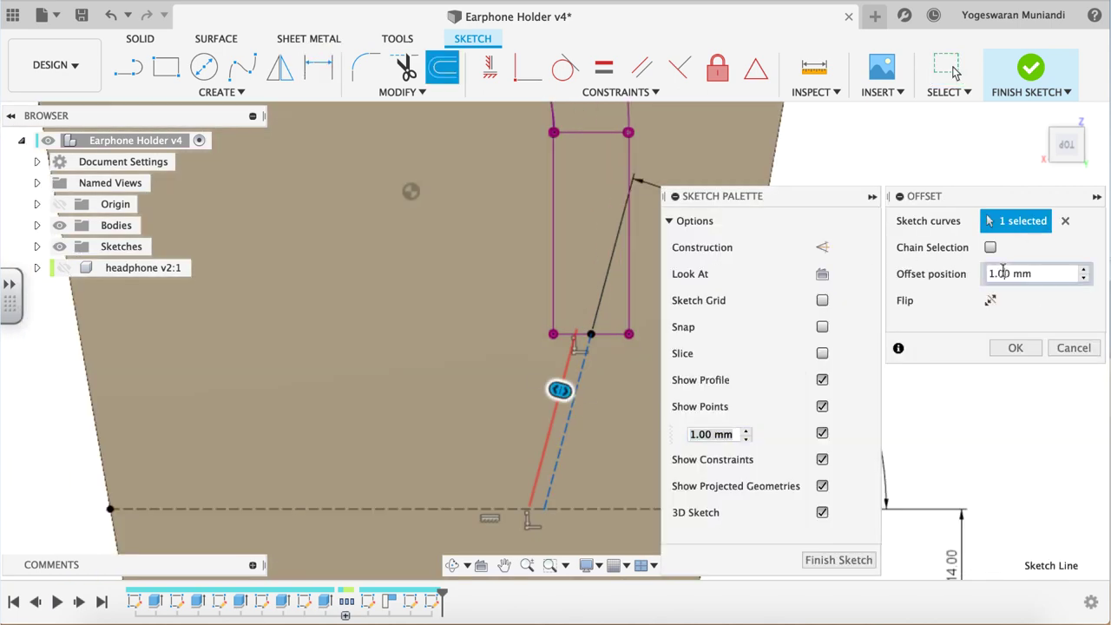
Offset the channel line by 1 mm to each side of the 75° line.
{"action": "left_click", "coordinate": [1016, 347]}
{"action": "left_click", "coordinate": [583, 391]}
{"action": "key", "text": "o"}
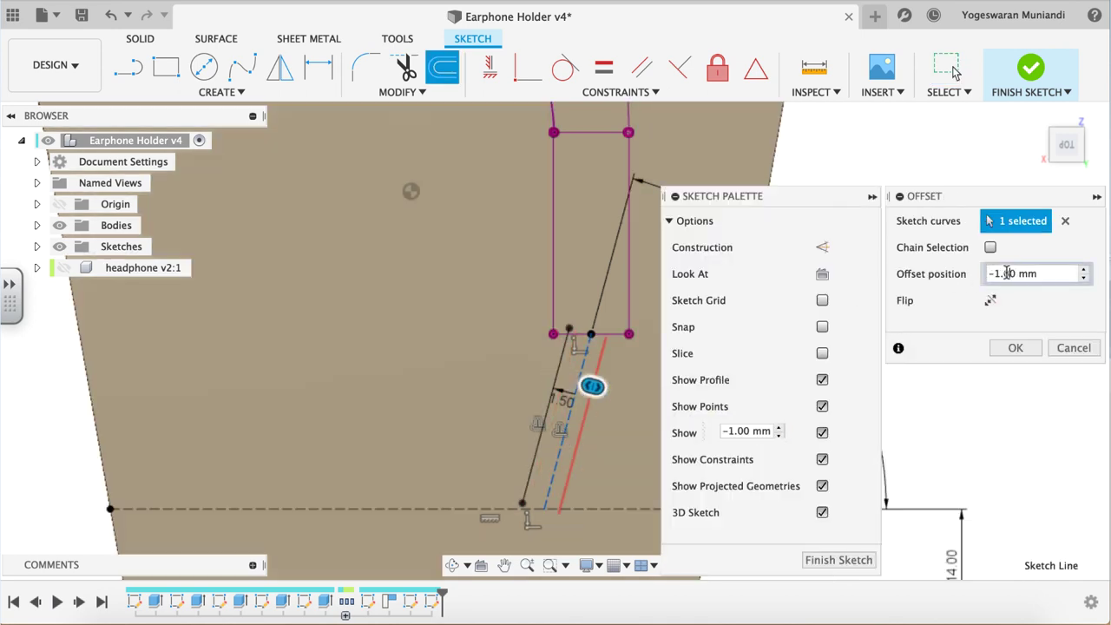
{"action": "left_click", "coordinate": [1014, 347]}
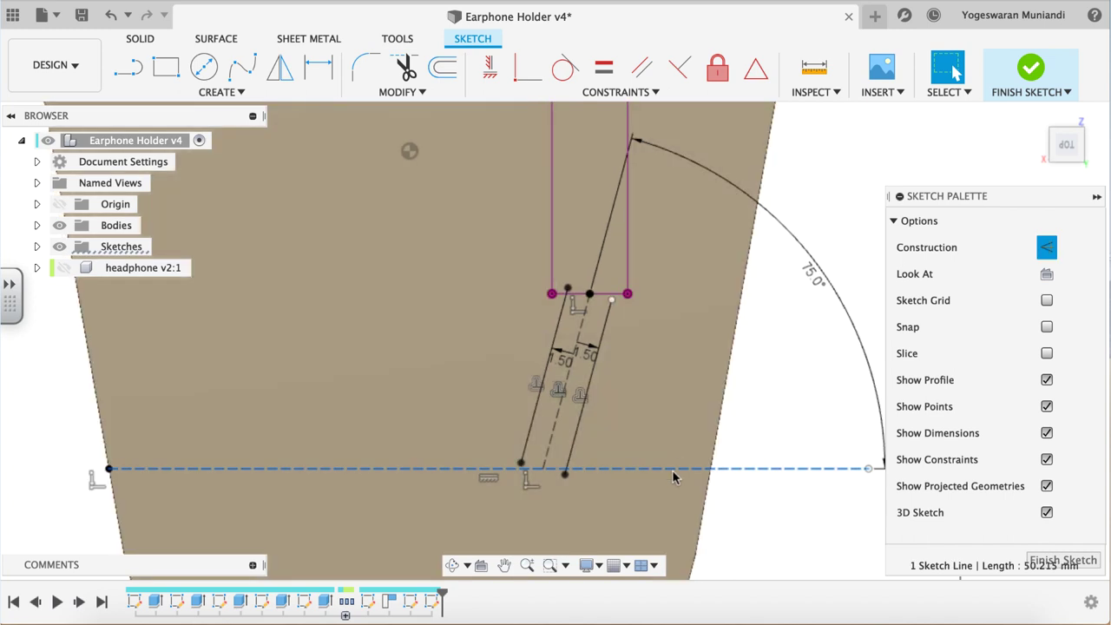
{"action": "key", "text": "o"}
{"action": "left_click", "coordinate": [1016, 347]}
{"action": "key", "text": "o"}
{"action": "left_click", "coordinate": [991, 301]}
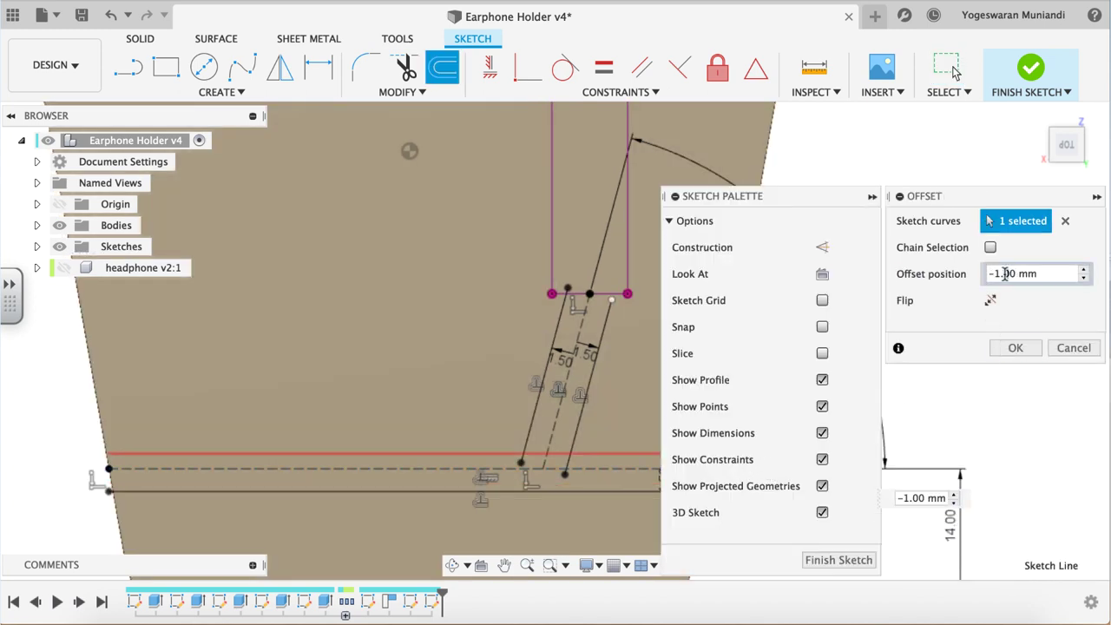
{"action": "left_click", "coordinate": [1012, 347]}
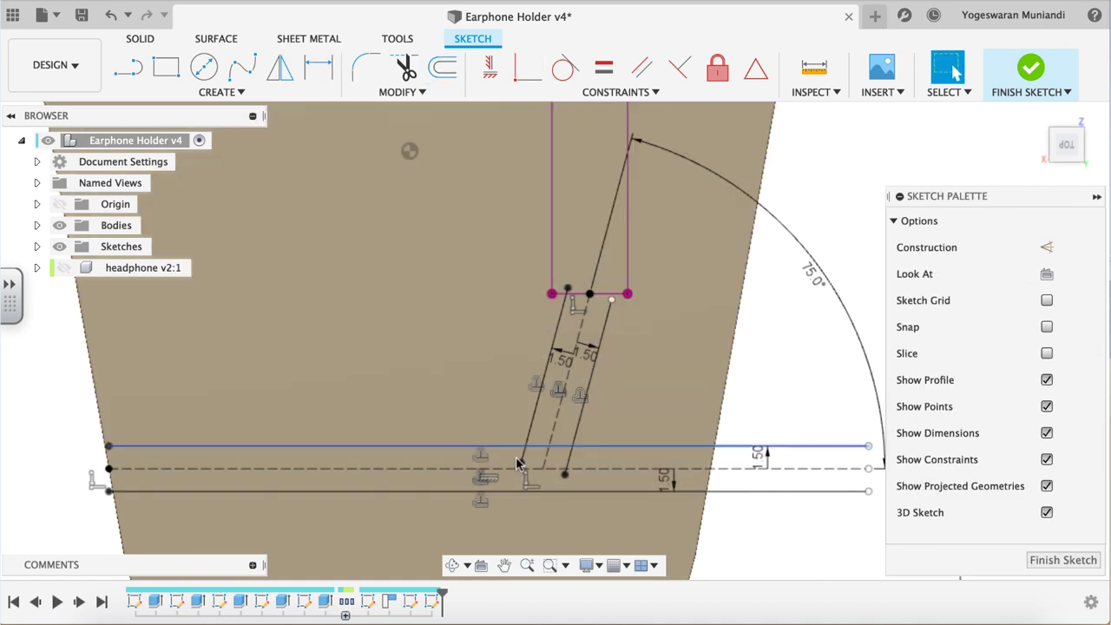
Round the channel's bend corners with 1 mm fillets.
{"action": "key", "text": "o"}
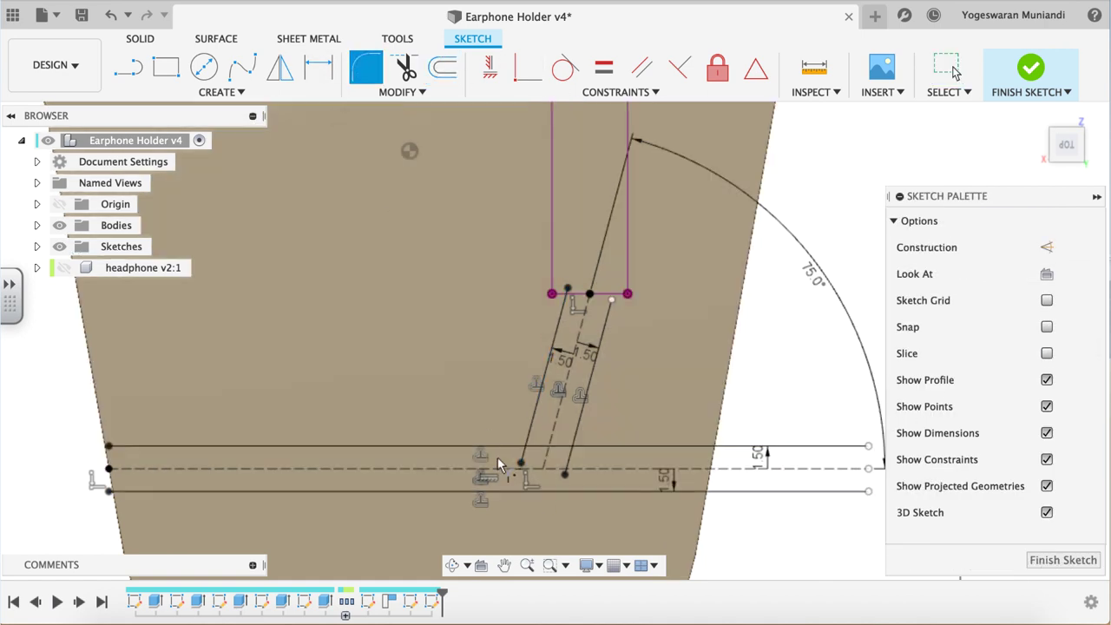
{"action": "type", "text": "1"}
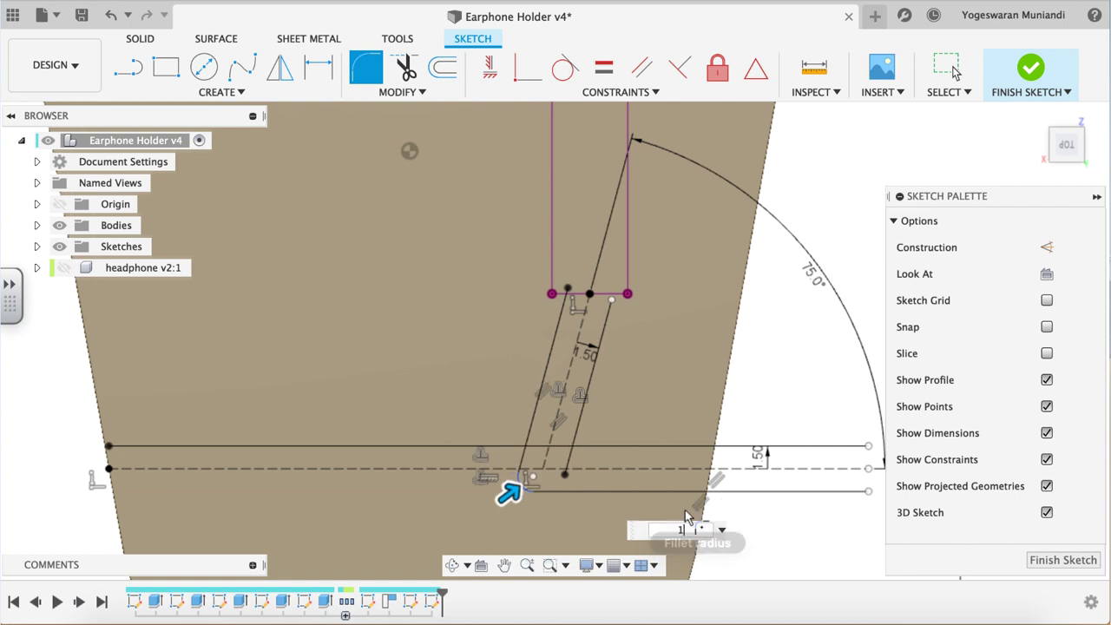
{"action": "key", "text": "Return"}
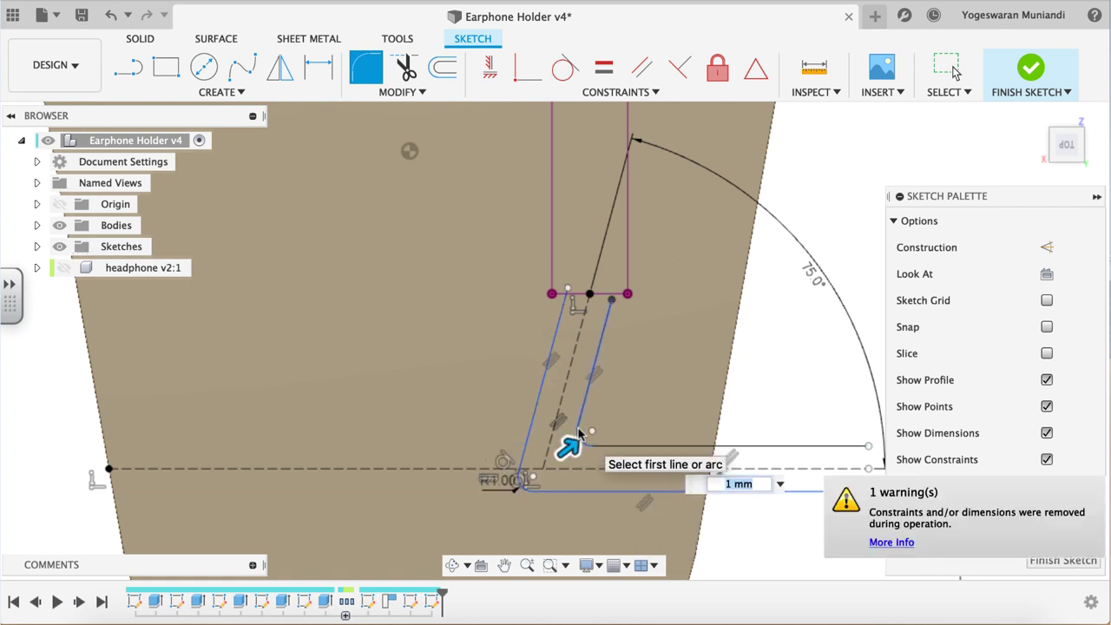
Trim the leftover piece of the angled line and other stray segments.
{"action": "left_click", "coordinate": [402, 91]}
{"action": "left_click", "coordinate": [384, 131]}
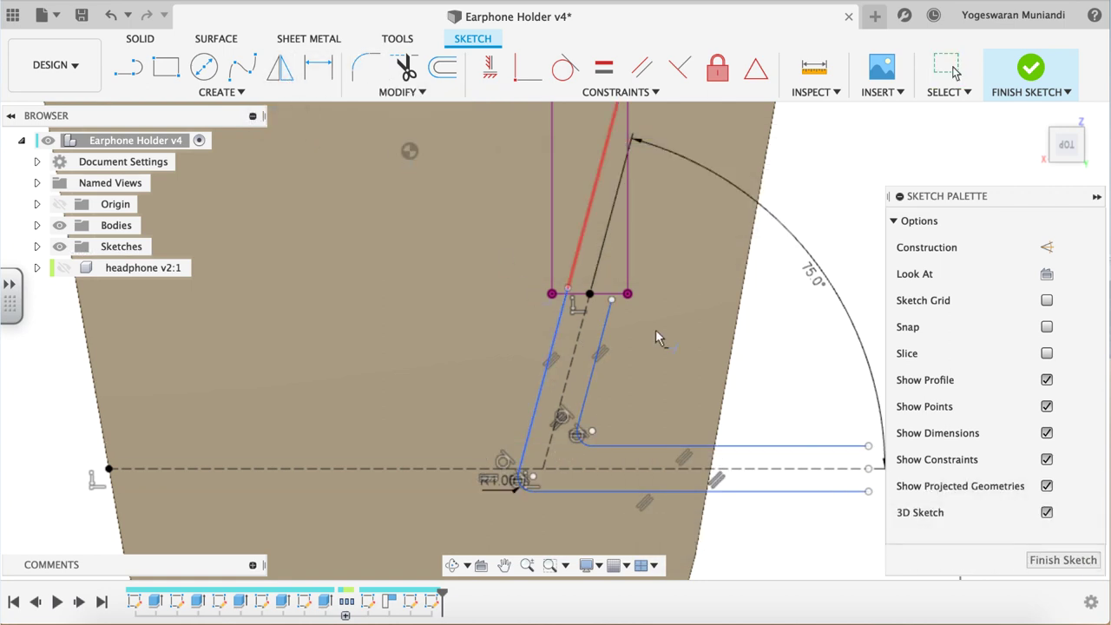
{"action": "scroll", "coordinate": [606, 317], "scroll_direction": "up", "scroll_amount": 5}
{"action": "key", "text": "t"}
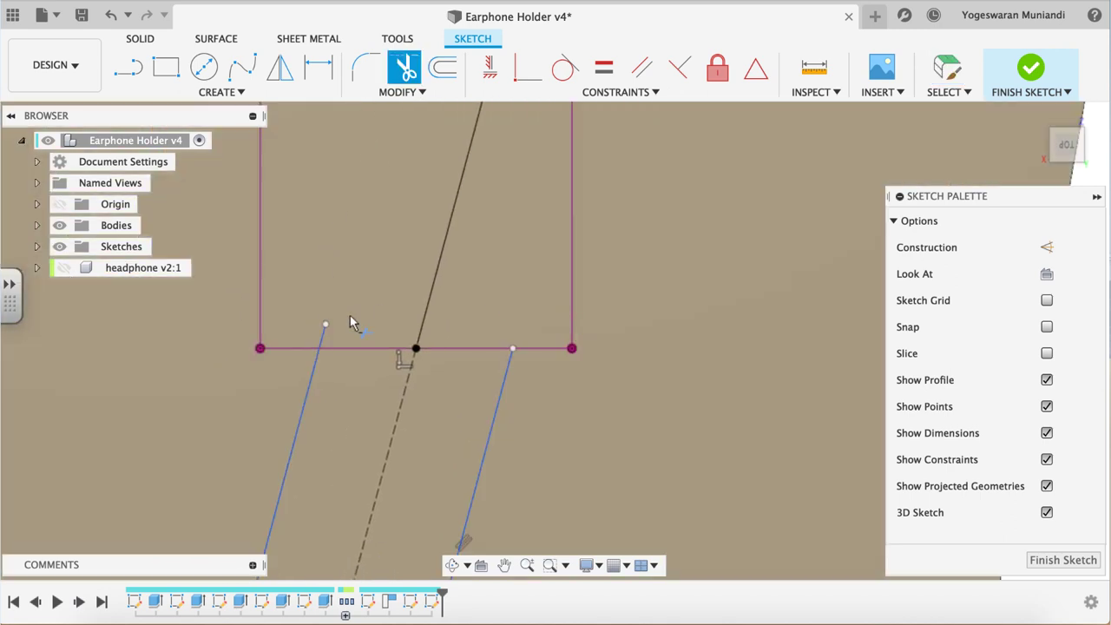
{"action": "scroll", "coordinate": [324, 346], "scroll_direction": "down", "scroll_amount": 5}
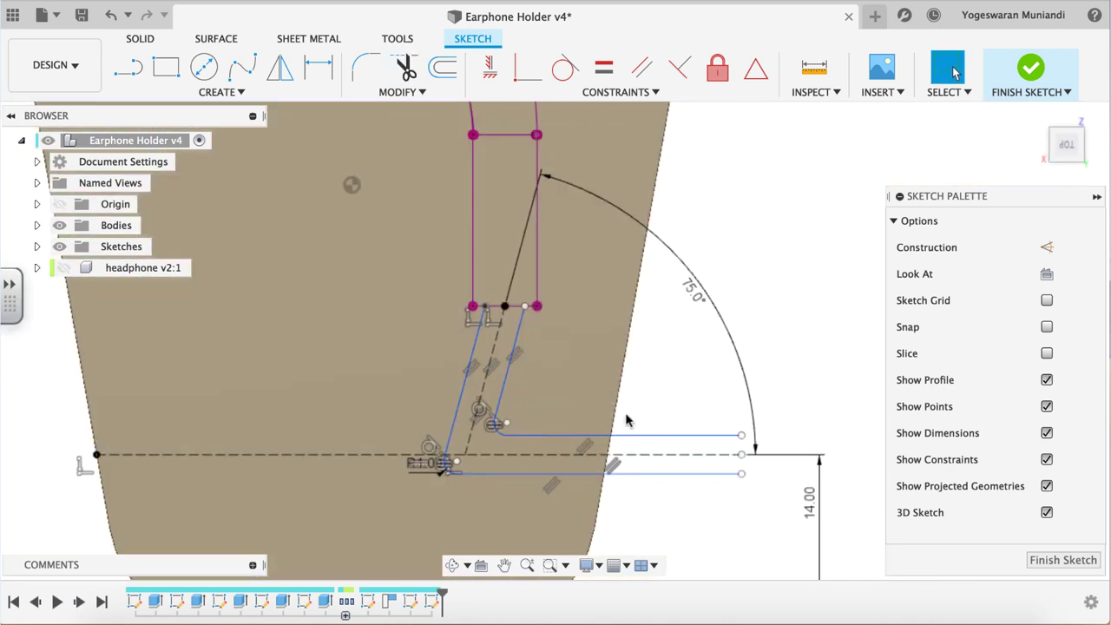
Project the lid's right edge into the sketch.
{"action": "key", "text": "p"}
{"action": "key", "text": "Return"}
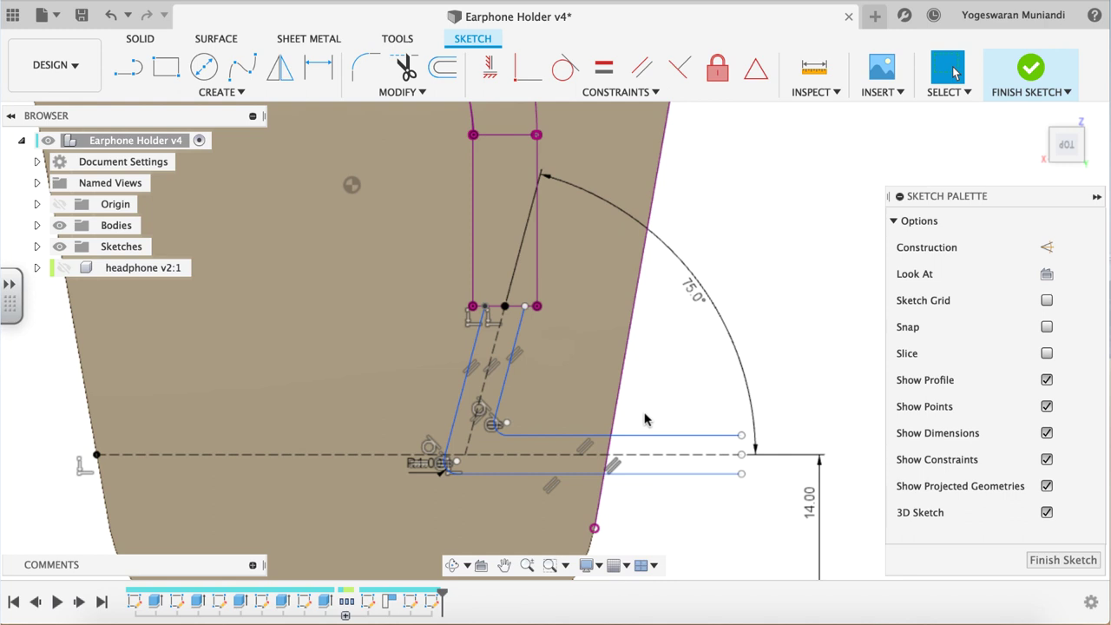
{"action": "key", "text": "Escape"}
{"action": "scroll", "coordinate": [625, 391], "scroll_direction": "down", "scroll_amount": 2}
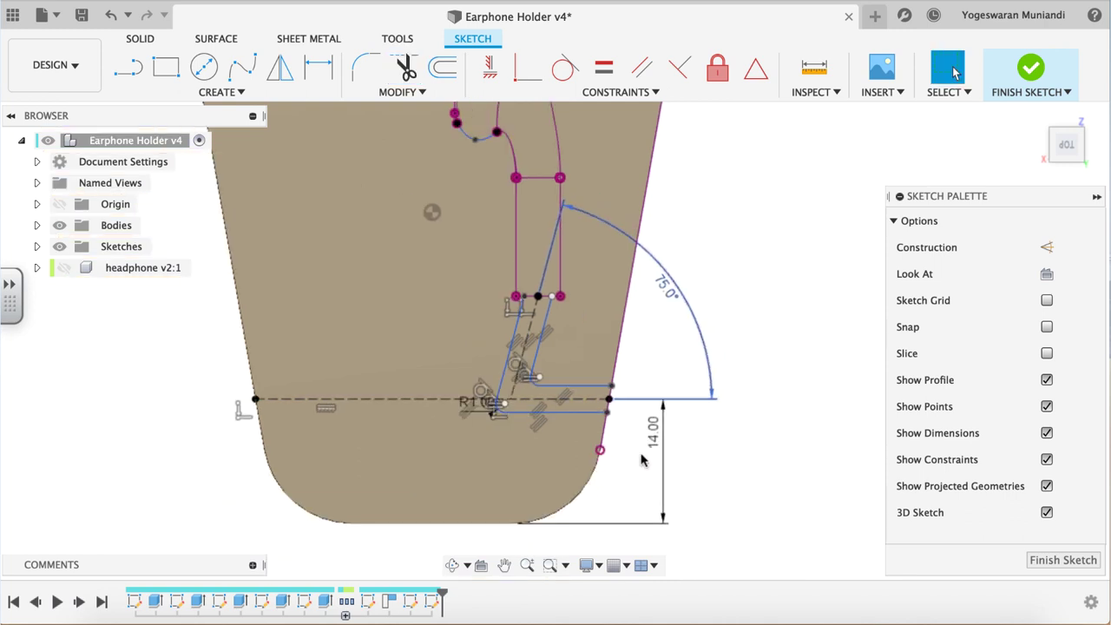
{"action": "scroll", "coordinate": [590, 226], "scroll_direction": "down", "scroll_amount": 1}
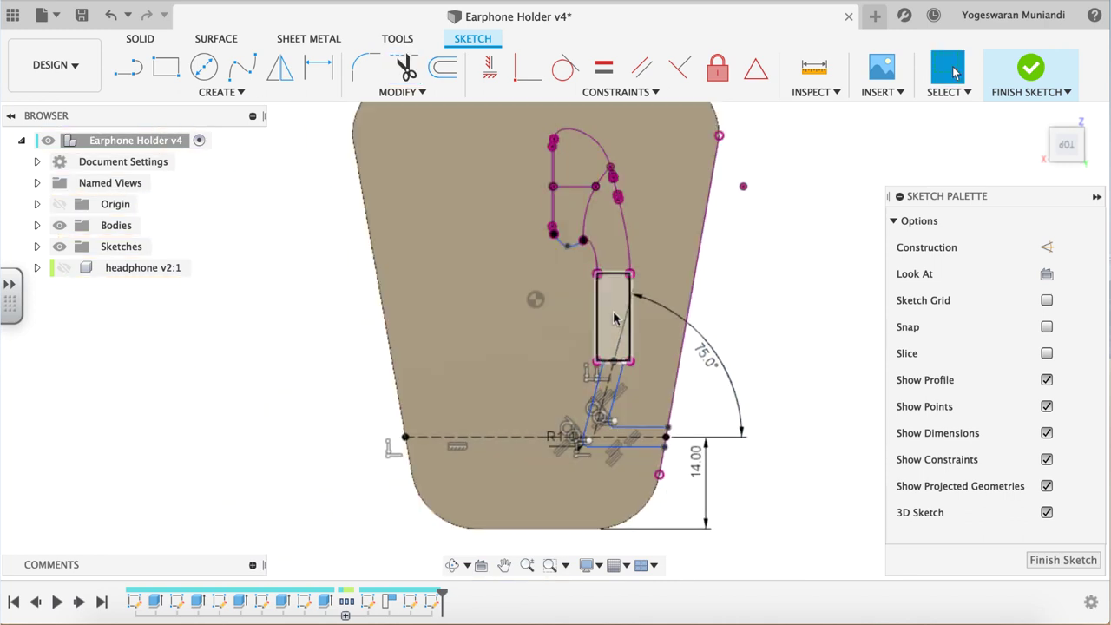
{"action": "scroll", "coordinate": [605, 395], "scroll_direction": "up", "scroll_amount": 1}
{"action": "scroll", "coordinate": [788, 417], "scroll_direction": "down", "scroll_amount": 1}
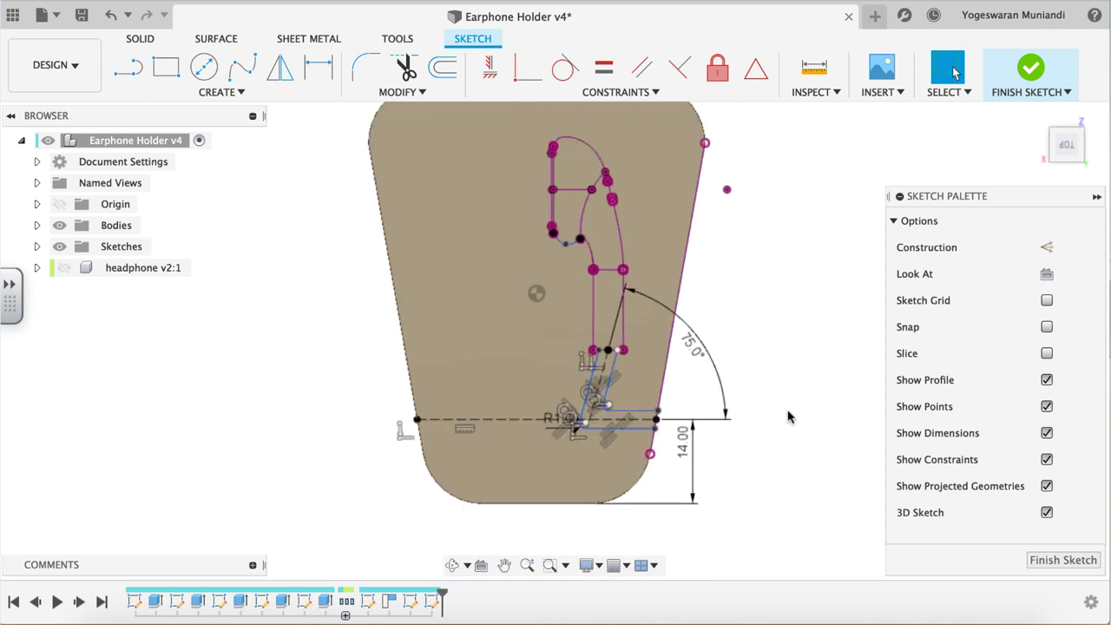
{"action": "key", "text": "p"}
{"action": "scroll", "coordinate": [573, 319], "scroll_direction": "up", "scroll_amount": 1}
Project the holder's outer side face and inner U-shaped face into the sketch.
{"action": "left_click", "coordinate": [1080, 135]}
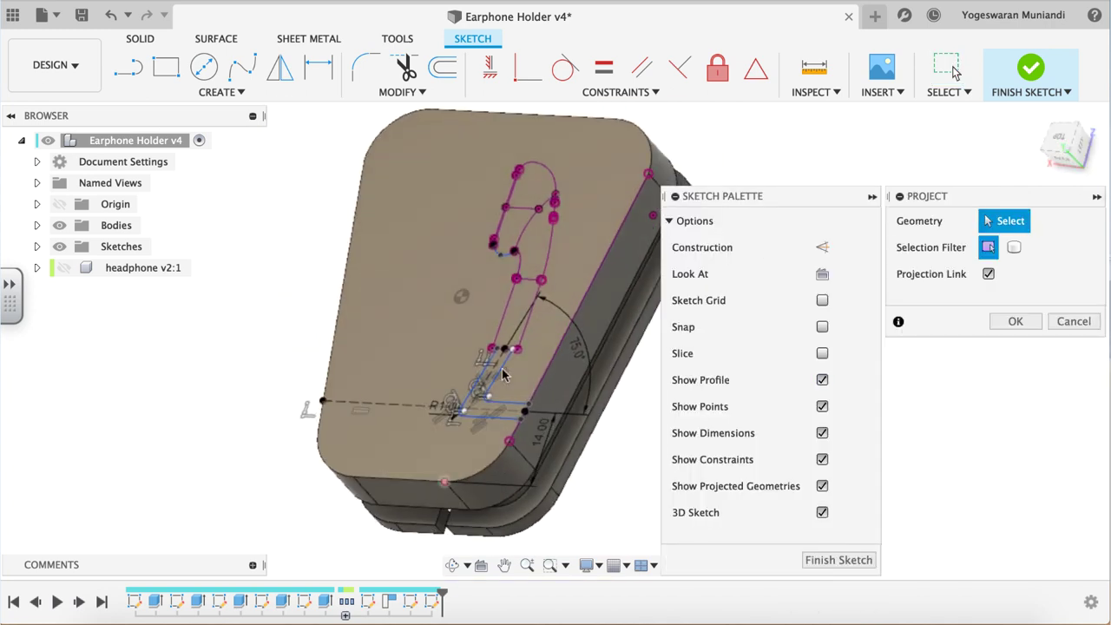
{"action": "left_click", "coordinate": [616, 355]}
{"action": "left_click", "coordinate": [403, 523]}
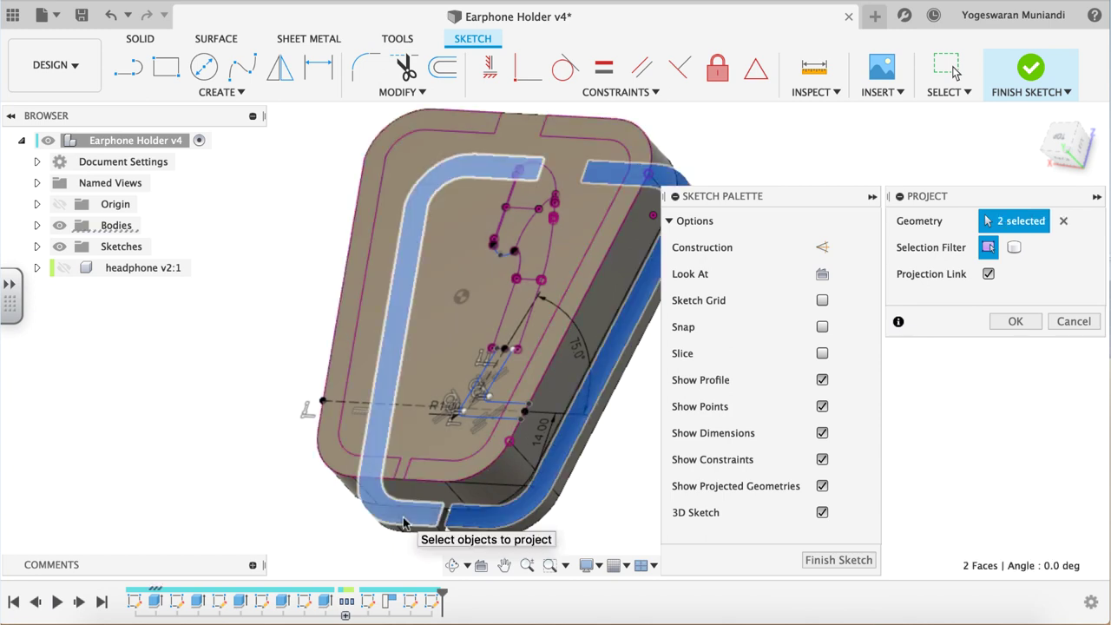
{"action": "left_click", "coordinate": [1015, 321]}
{"action": "left_click", "coordinate": [1067, 143]}
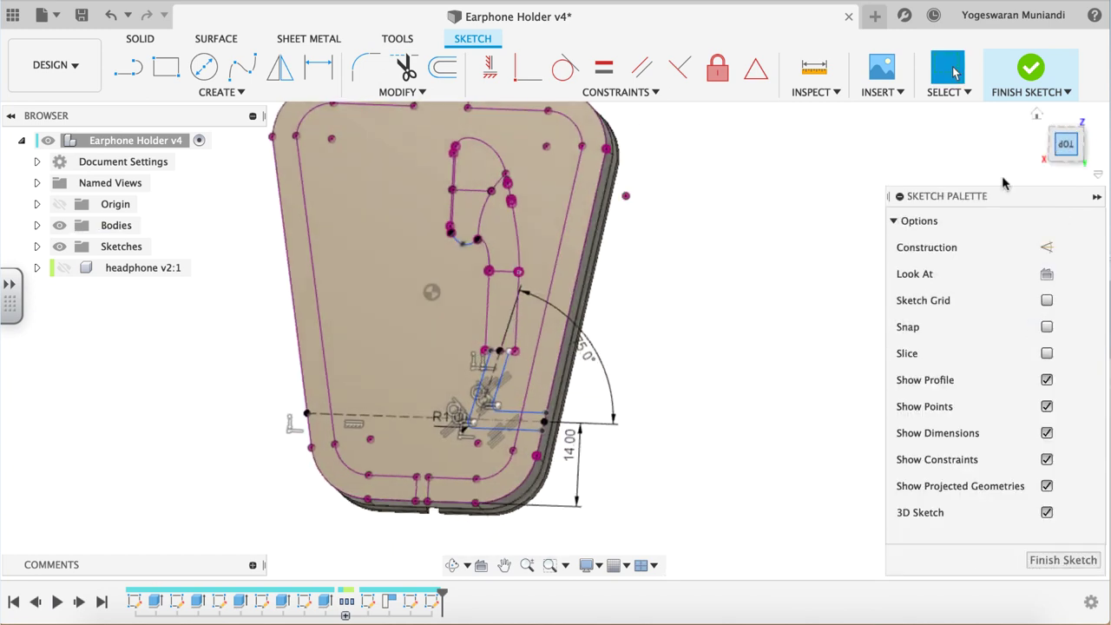
{"action": "scroll", "coordinate": [559, 354], "scroll_direction": "up", "scroll_amount": 3}
{"action": "scroll", "coordinate": [558, 353], "scroll_direction": "down", "scroll_amount": 3}
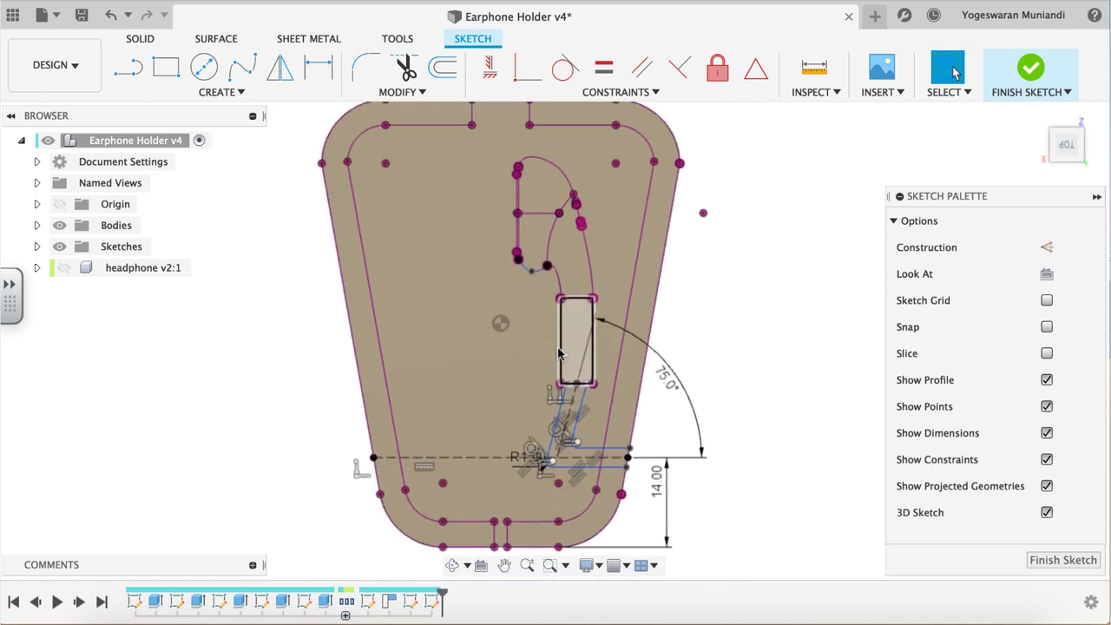
Draw a vertical construction line down the centre of the lid.
{"action": "key", "text": "l"}
{"action": "left_click", "coordinate": [541, 112]}
{"action": "left_click", "coordinate": [528, 525]}
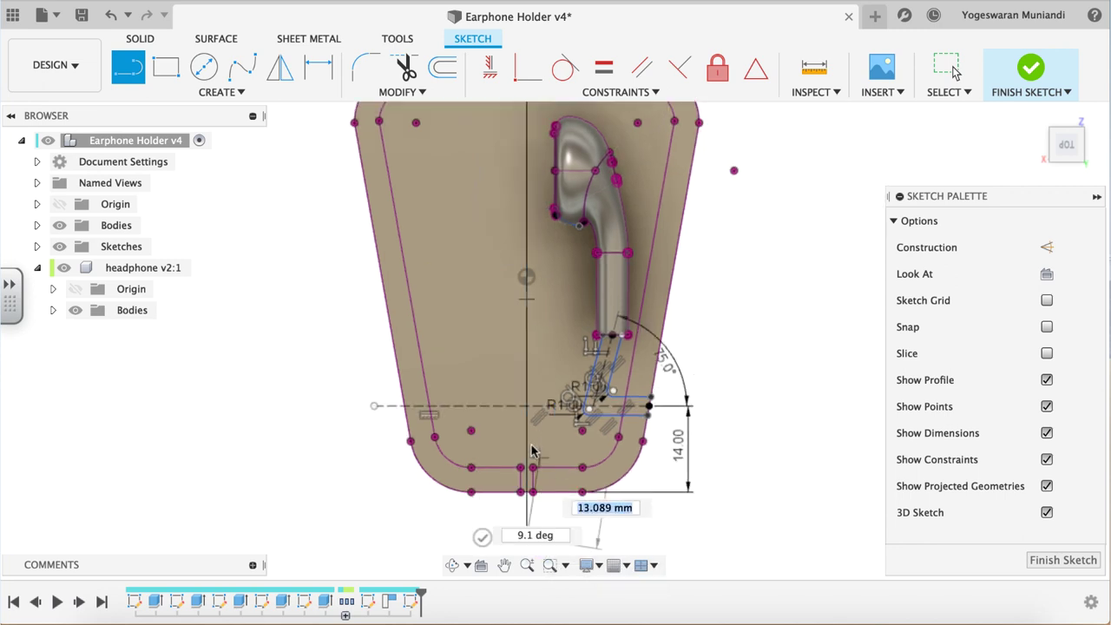
{"action": "key", "text": "Escape"}
{"action": "left_click", "coordinate": [527, 389]}
{"action": "left_click", "coordinate": [832, 337]}
{"action": "scroll", "coordinate": [781, 347], "scroll_direction": "up", "scroll_amount": 3}
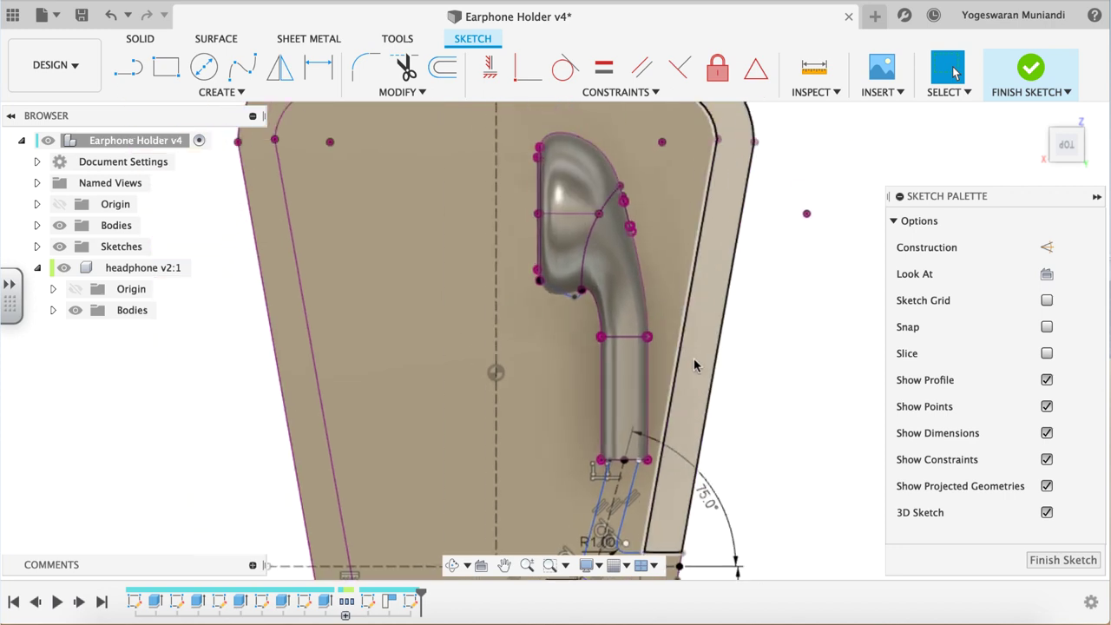
{"action": "scroll", "coordinate": [698, 360], "scroll_direction": "up", "scroll_amount": 5}
{"action": "scroll", "coordinate": [699, 360], "scroll_direction": "down", "scroll_amount": 5}
Hide the earphone model and select the inner spline of the earbud outline.
{"action": "left_click", "coordinate": [63, 267]}
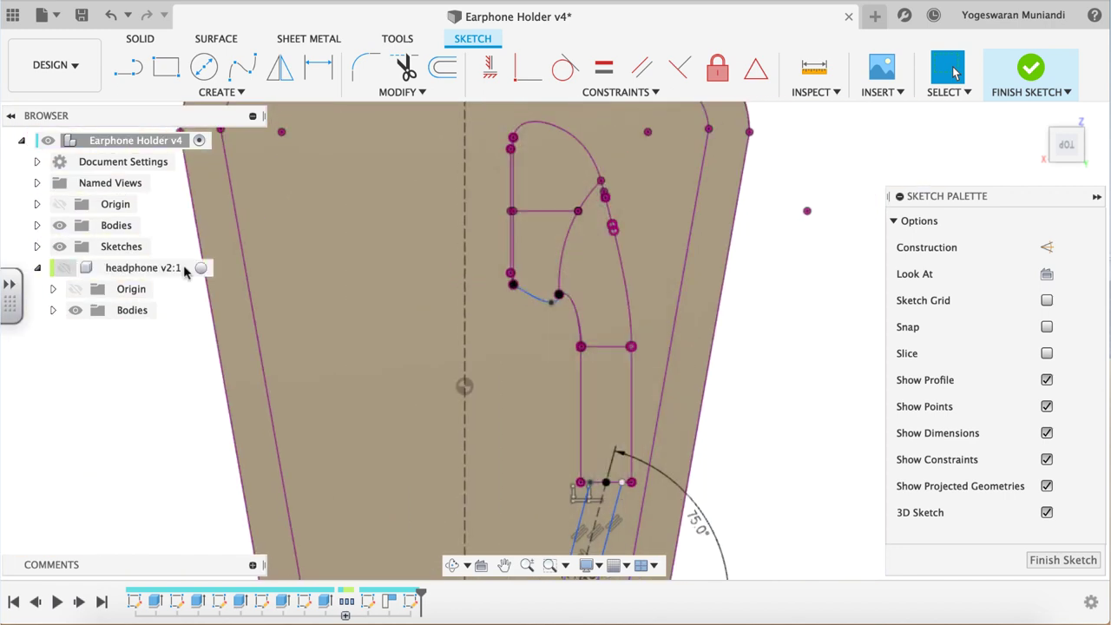
{"action": "scroll", "coordinate": [790, 307], "scroll_direction": "down", "scroll_amount": 1}
{"action": "scroll", "coordinate": [590, 286], "scroll_direction": "up", "scroll_amount": 5}
{"action": "scroll", "coordinate": [547, 287], "scroll_direction": "up", "scroll_amount": 2}
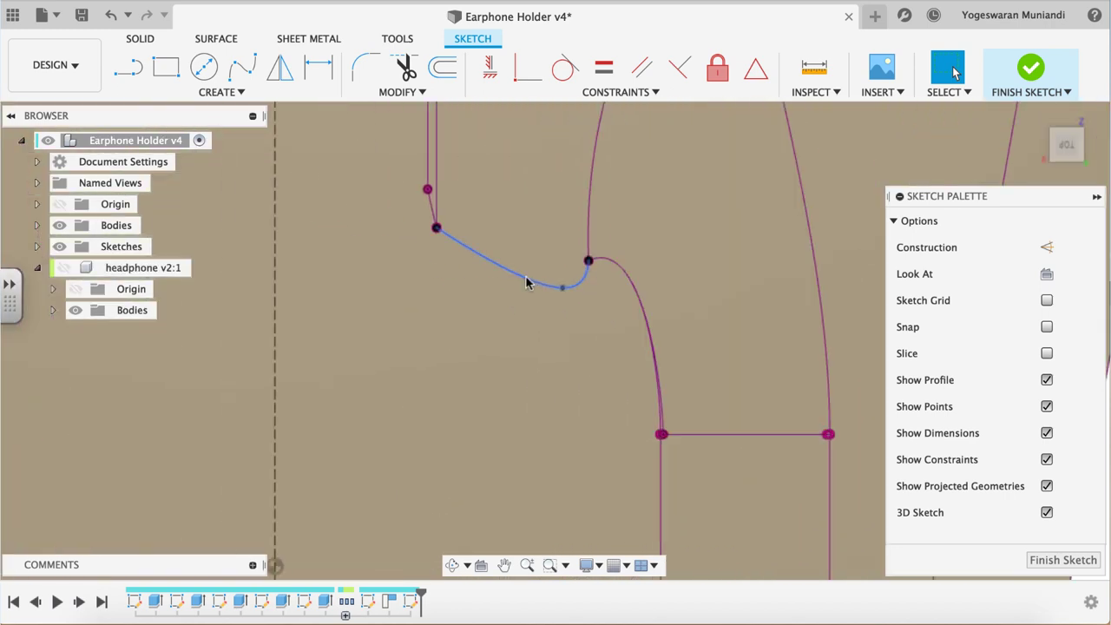
{"action": "left_click", "coordinate": [537, 290]}
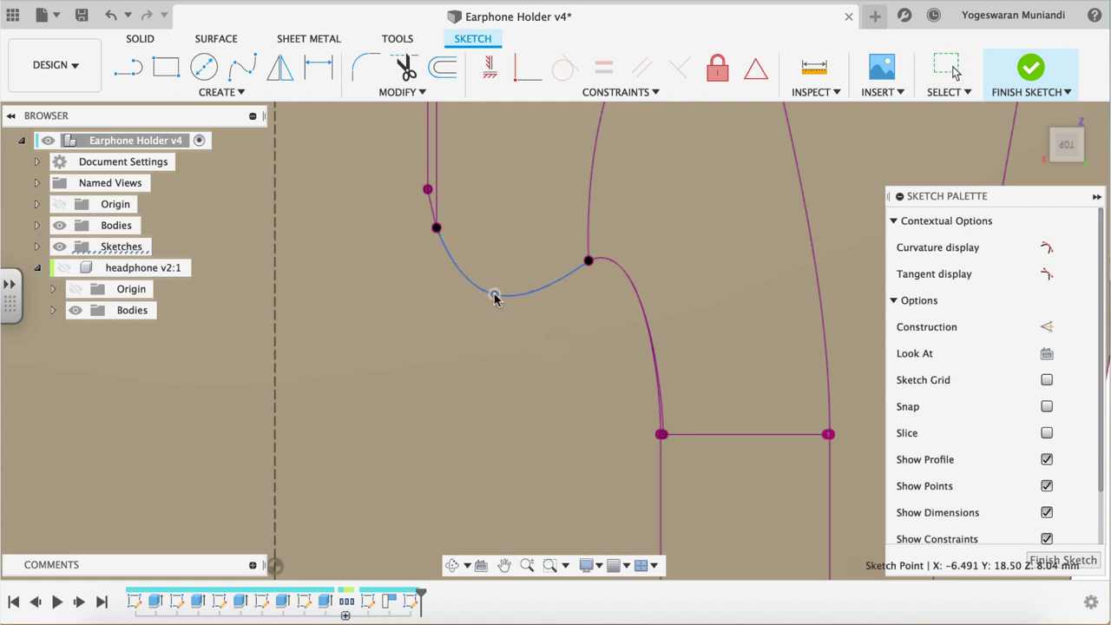
{"action": "scroll", "coordinate": [608, 319], "scroll_direction": "down", "scroll_amount": 3}
{"action": "scroll", "coordinate": [607, 319], "scroll_direction": "down", "scroll_amount": 3}
{"action": "scroll", "coordinate": [564, 296], "scroll_direction": "down", "scroll_amount": 2}
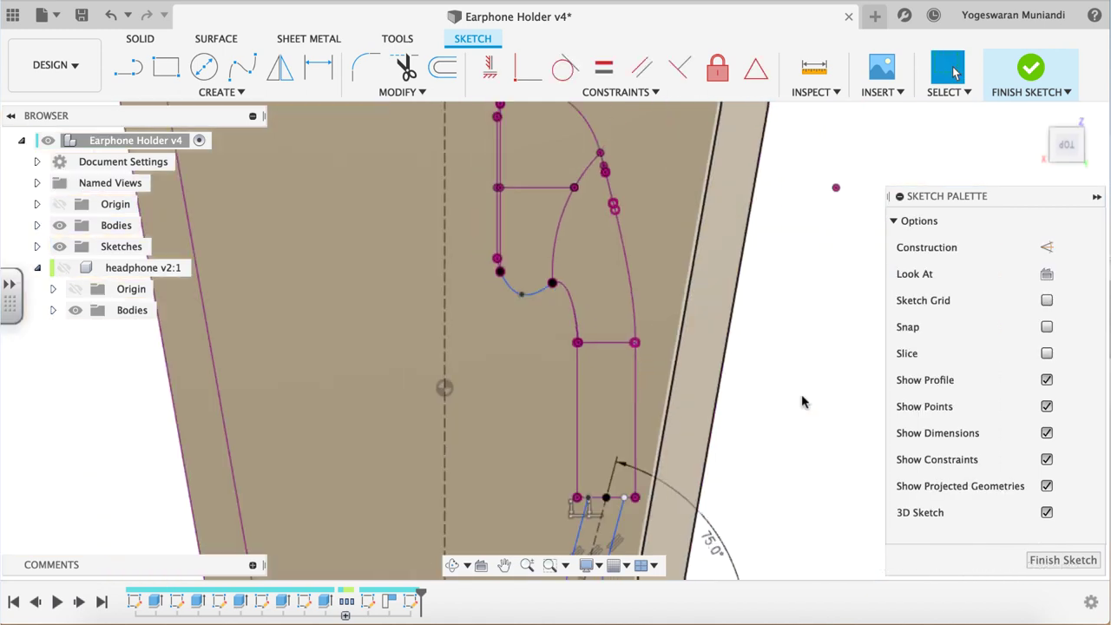
{"action": "scroll", "coordinate": [804, 322], "scroll_direction": "down", "scroll_amount": 2}
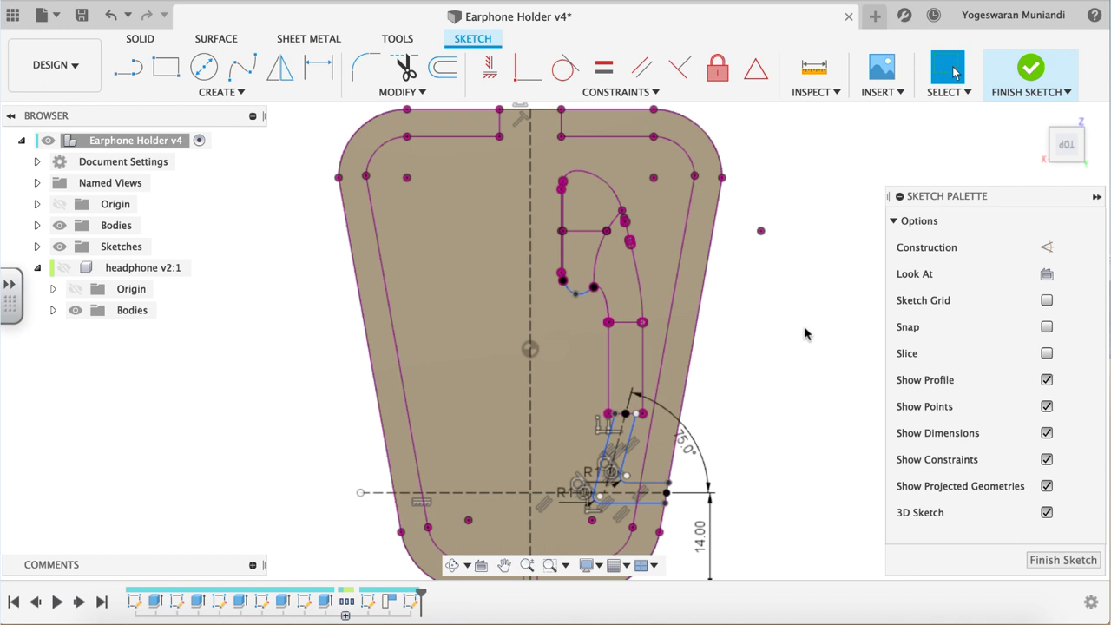
Offset the vertical centre line 3.1 mm to both sides.
{"action": "left_click", "coordinate": [530, 312]}
{"action": "type", "text": "o"}
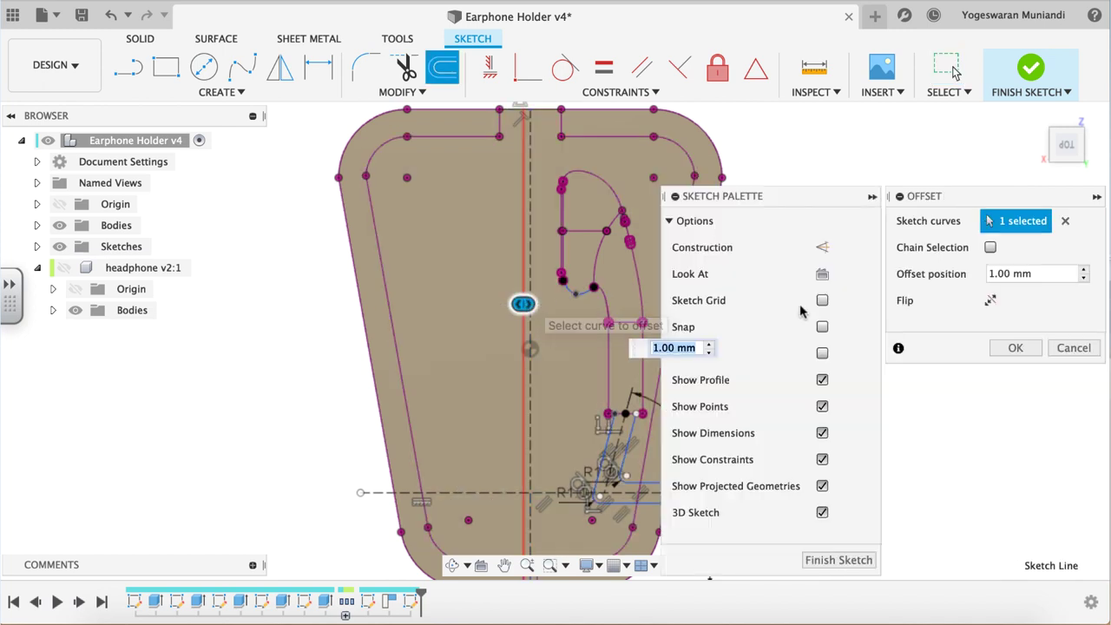
{"action": "type", "text": ".1"}
{"action": "left_click", "coordinate": [1016, 347]}
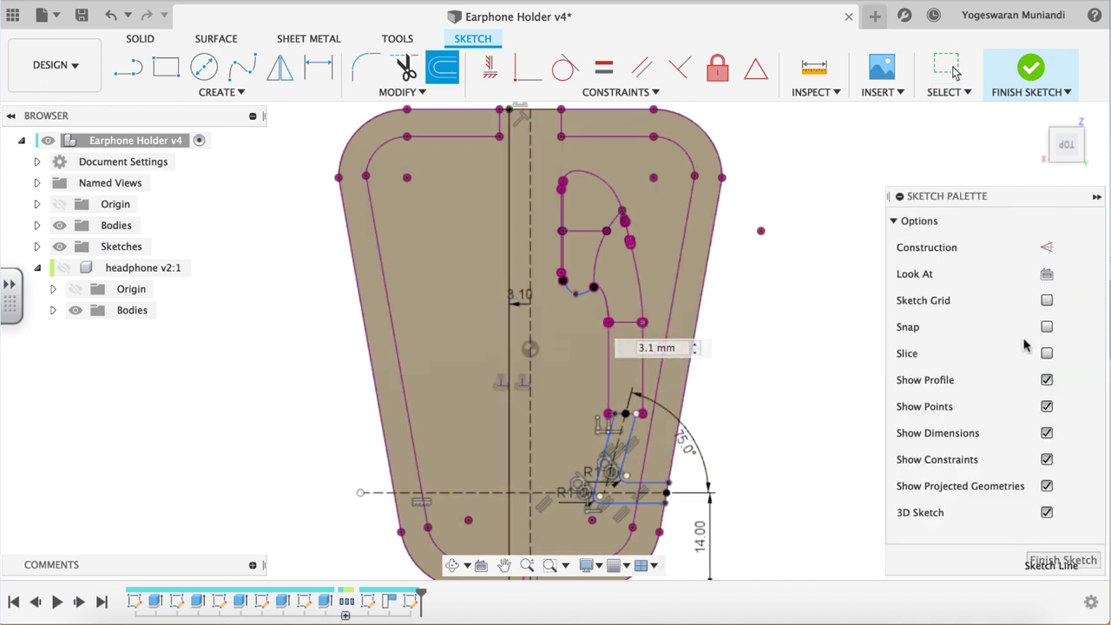
{"action": "left_click", "coordinate": [530, 280]}
{"action": "key", "text": "x"}
{"action": "type", "text": "o"}
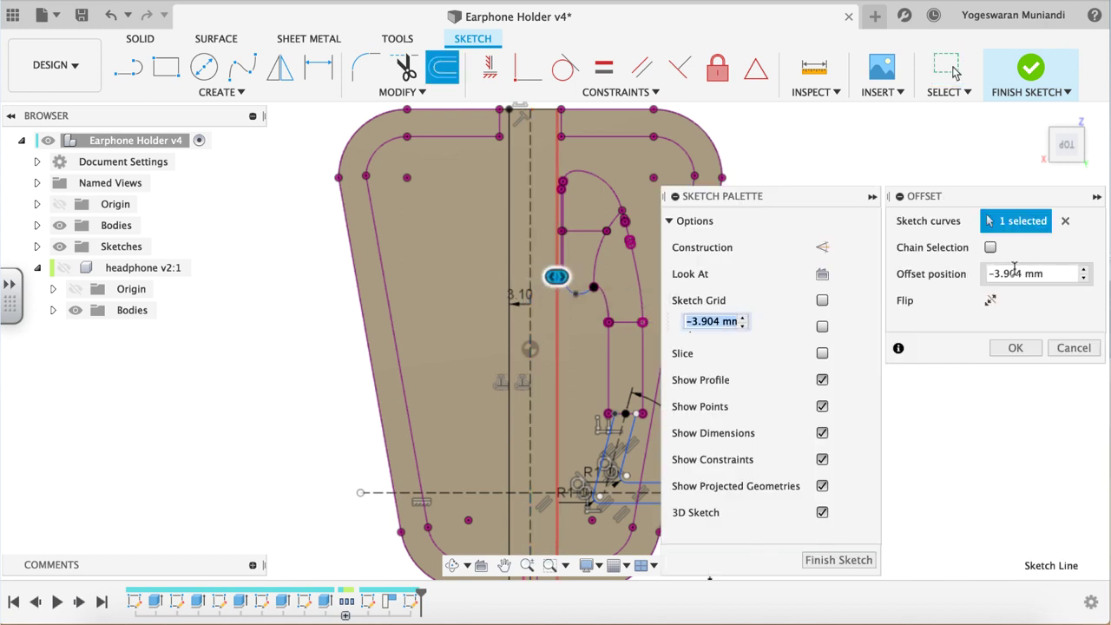
{"action": "type", "text": "1"}
{"action": "left_click", "coordinate": [1021, 350]}
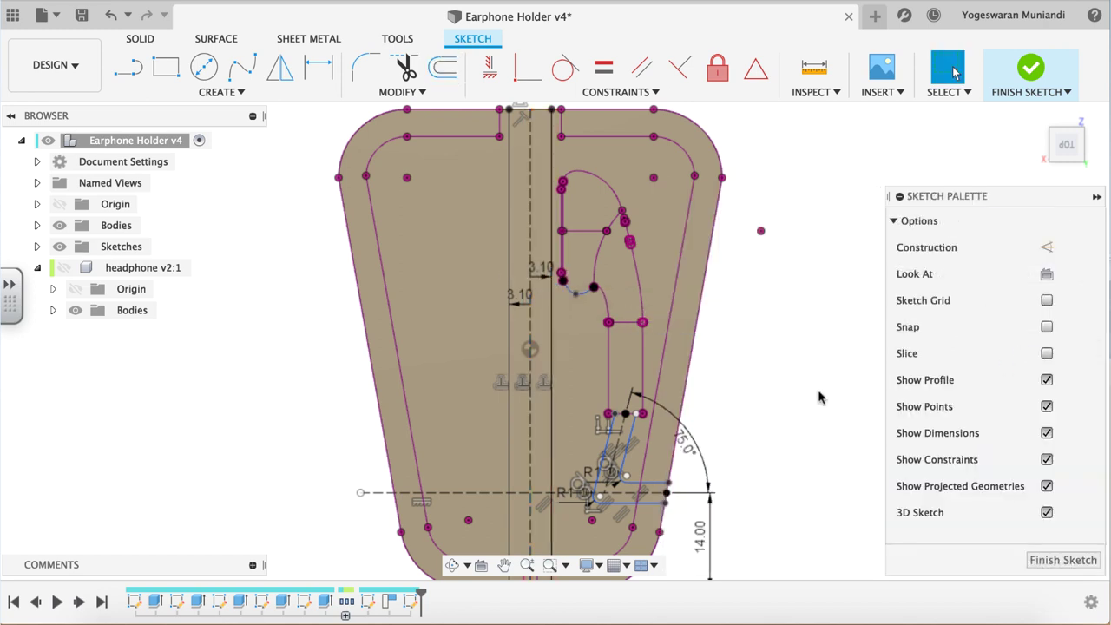
Offset the slot line 1.5 mm to each side.
{"action": "key", "text": "o"}
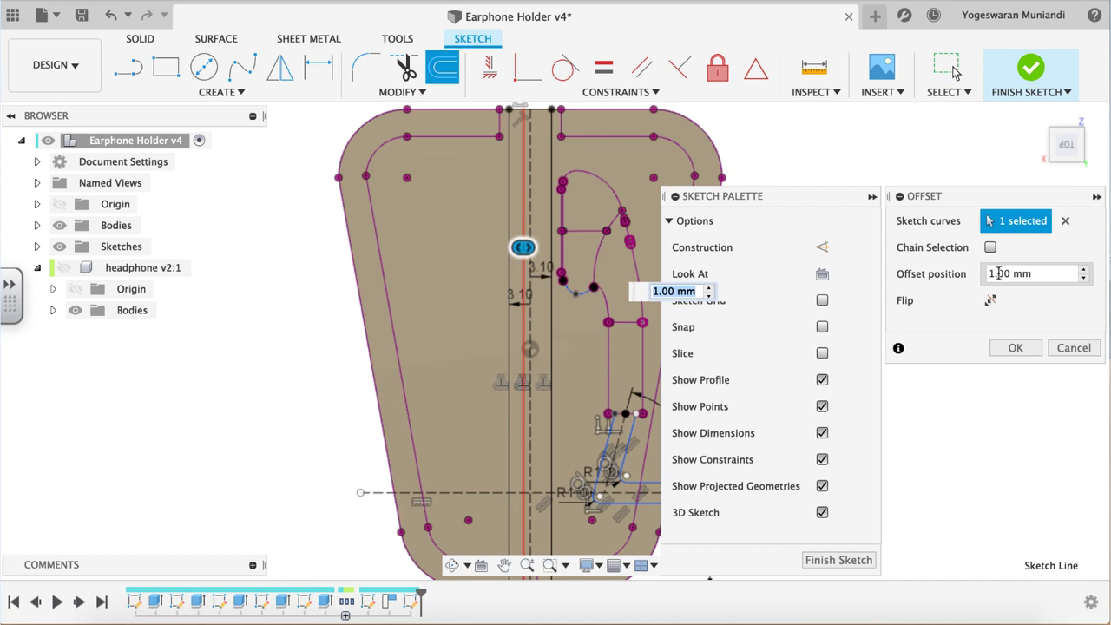
{"action": "type", "text": "1.5"}
{"action": "left_click", "coordinate": [1016, 347]}
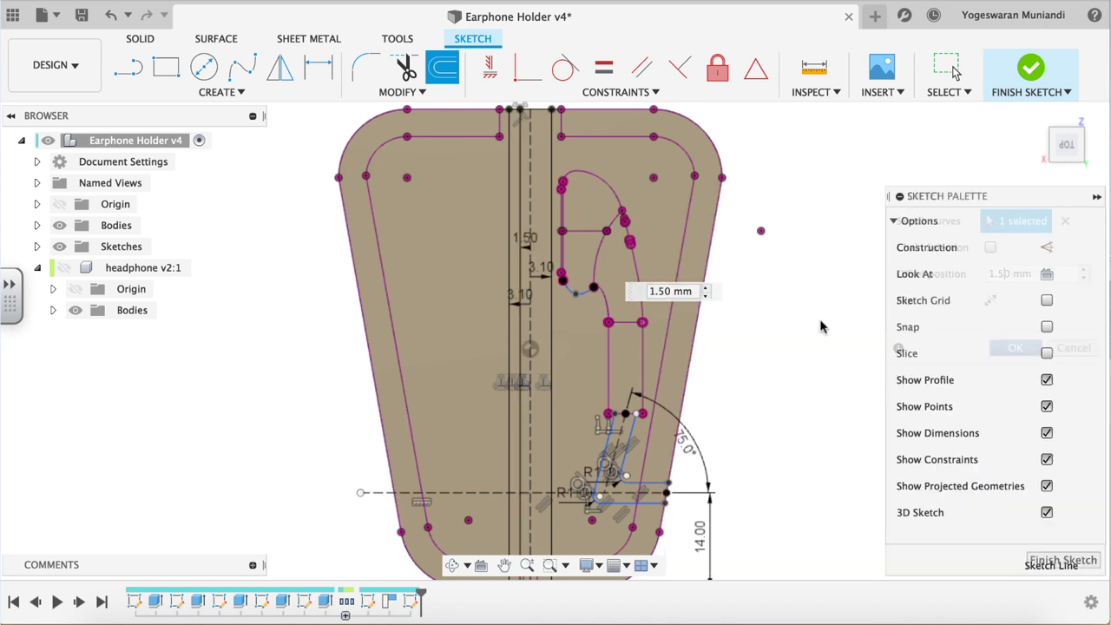
{"action": "key", "text": "o"}
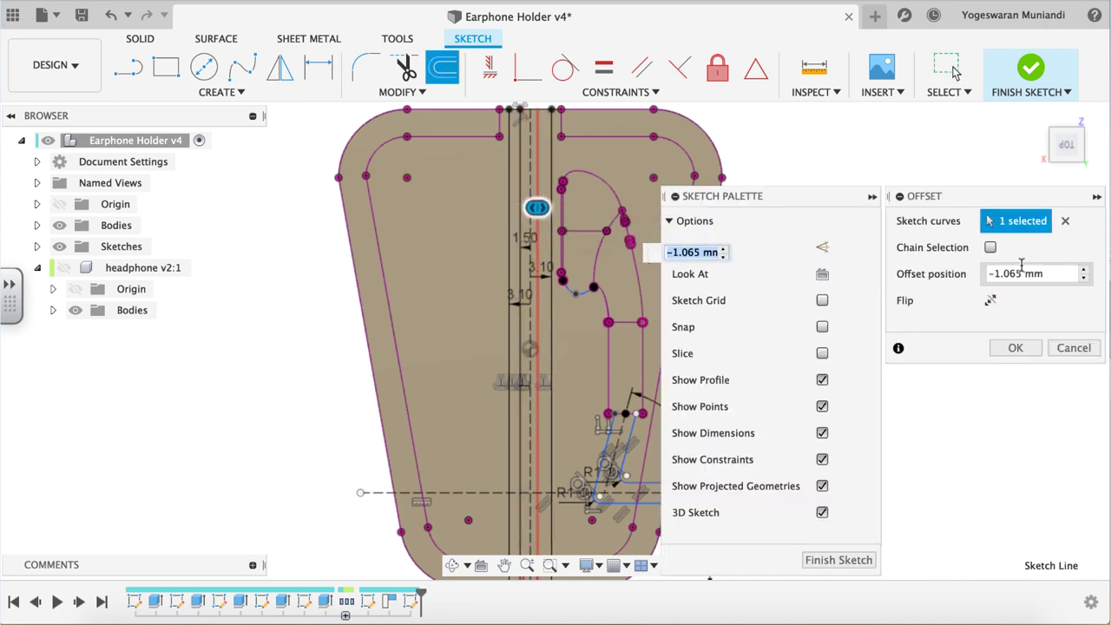
{"action": "left_click", "coordinate": [1015, 348]}
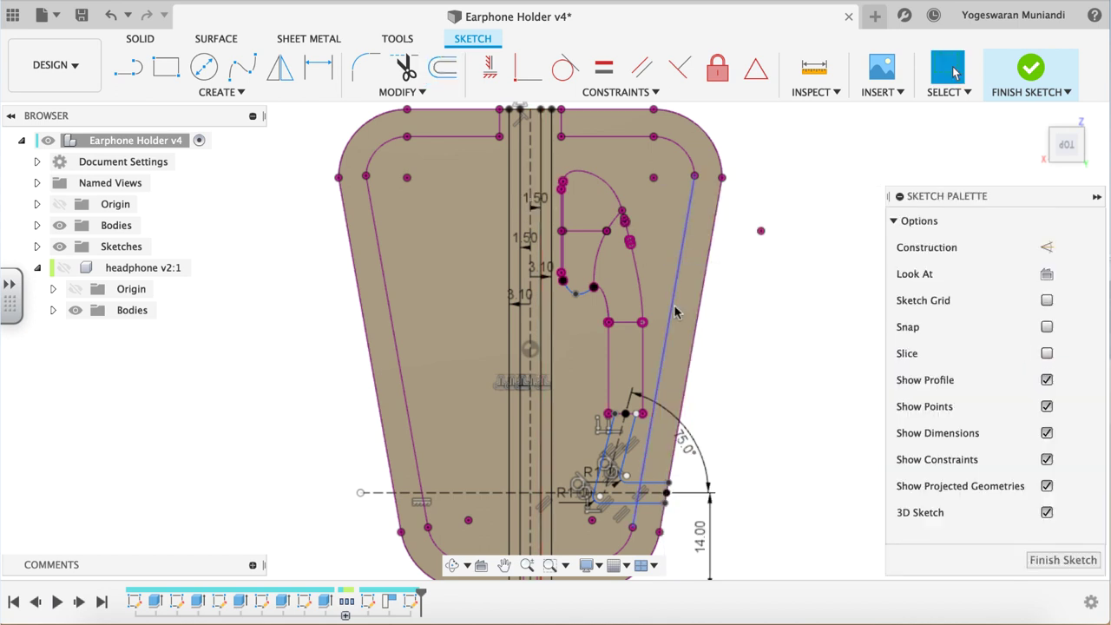
{"action": "scroll", "coordinate": [677, 312], "scroll_direction": "up", "scroll_amount": 3}
Draw a horizontal line from the sketch origin and begin offsetting it upward.
{"action": "key", "text": "l"}
{"action": "left_click", "coordinate": [479, 338]}
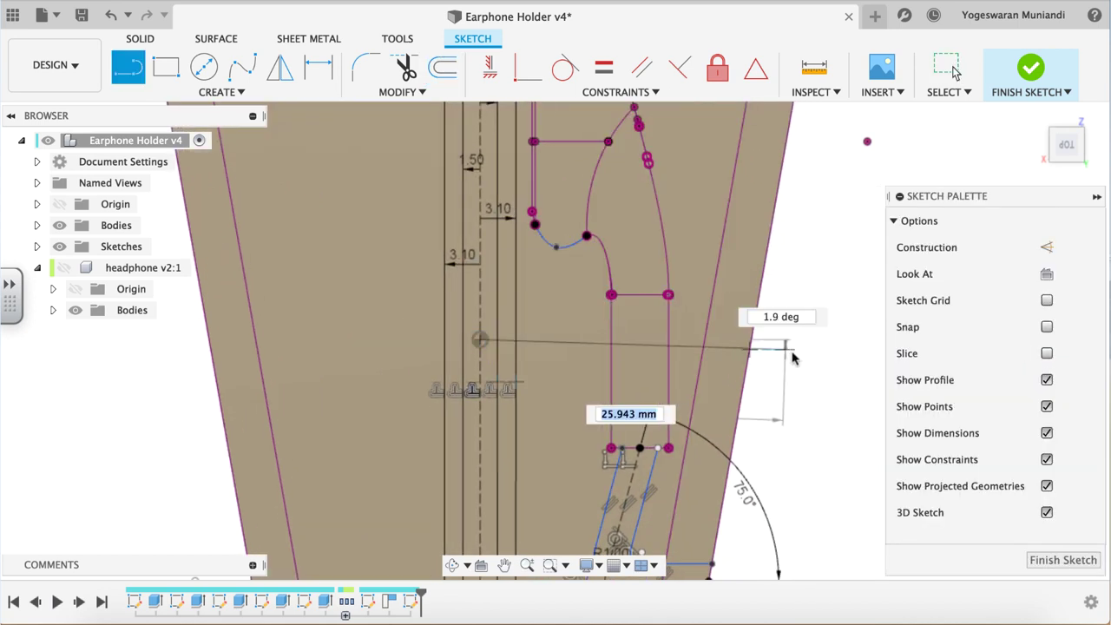
{"action": "scroll", "coordinate": [802, 341], "scroll_direction": "down", "scroll_amount": 2}
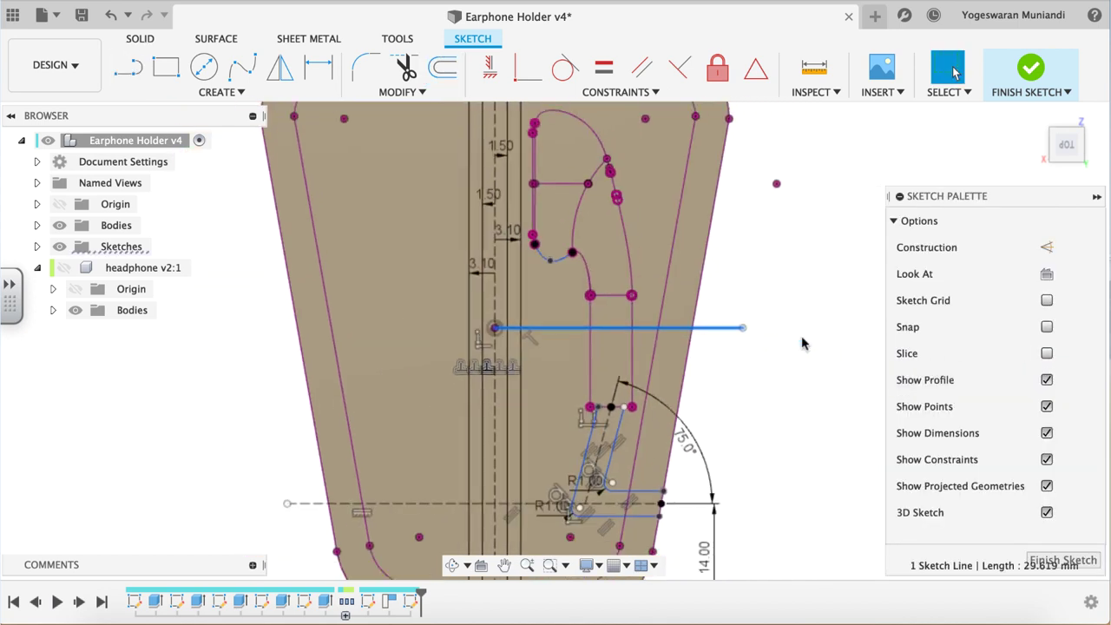
{"action": "key", "text": "o"}
{"action": "scroll", "coordinate": [624, 347], "scroll_direction": "down", "scroll_amount": 2}
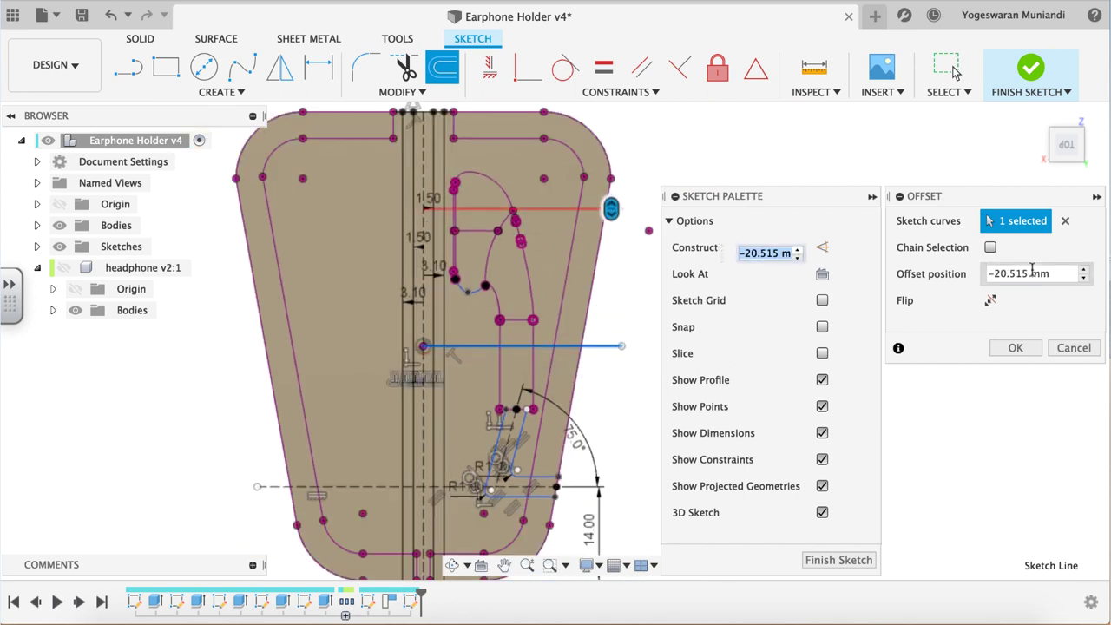
Confirm the upward offset line and extend the top horizontal line to the left.
{"action": "key", "text": "Return"}
{"action": "scroll", "coordinate": [425, 163], "scroll_direction": "up", "scroll_amount": 2}
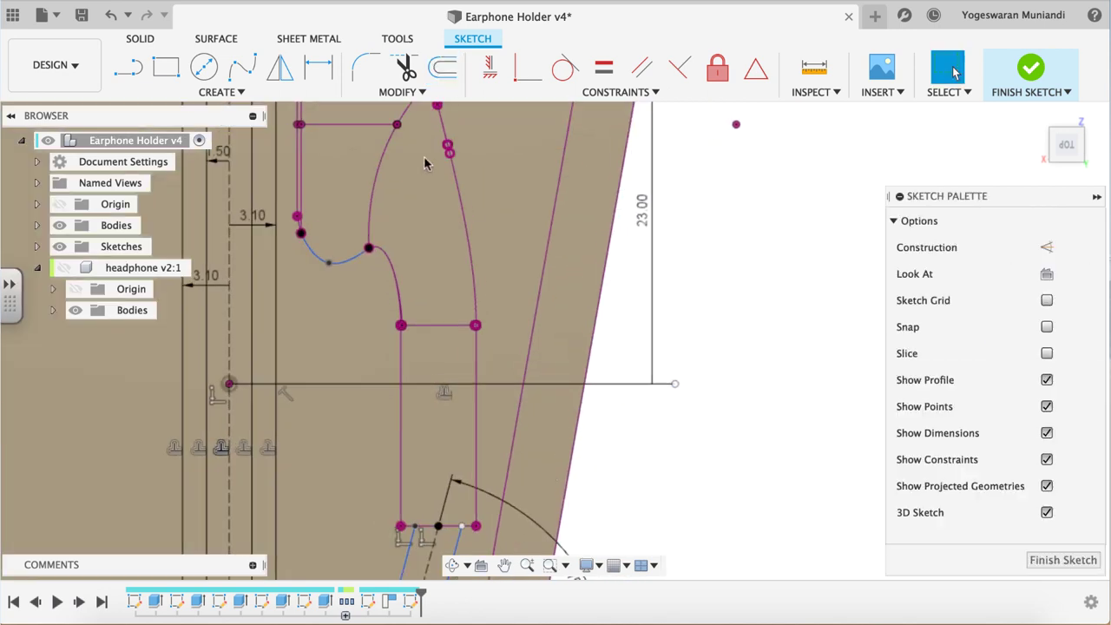
{"action": "scroll", "coordinate": [425, 163], "scroll_direction": "up", "scroll_amount": 2}
{"action": "scroll", "coordinate": [425, 163], "scroll_direction": "up", "scroll_amount": 2}
{"action": "left_click", "coordinate": [401, 91]}
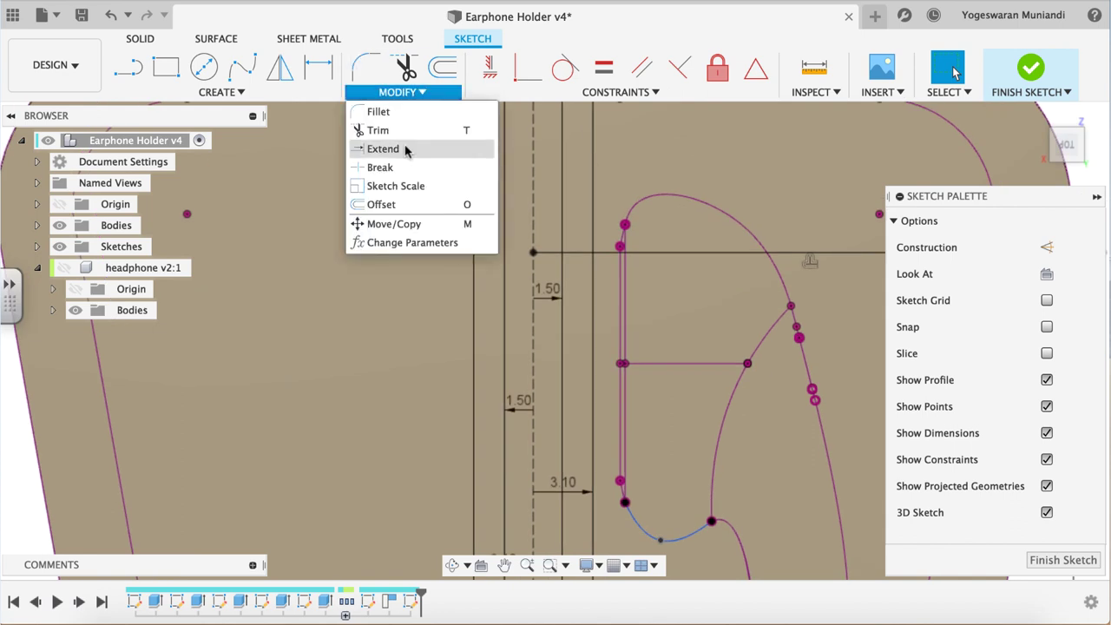
{"action": "left_click", "coordinate": [360, 148]}
{"action": "left_click", "coordinate": [525, 254]}
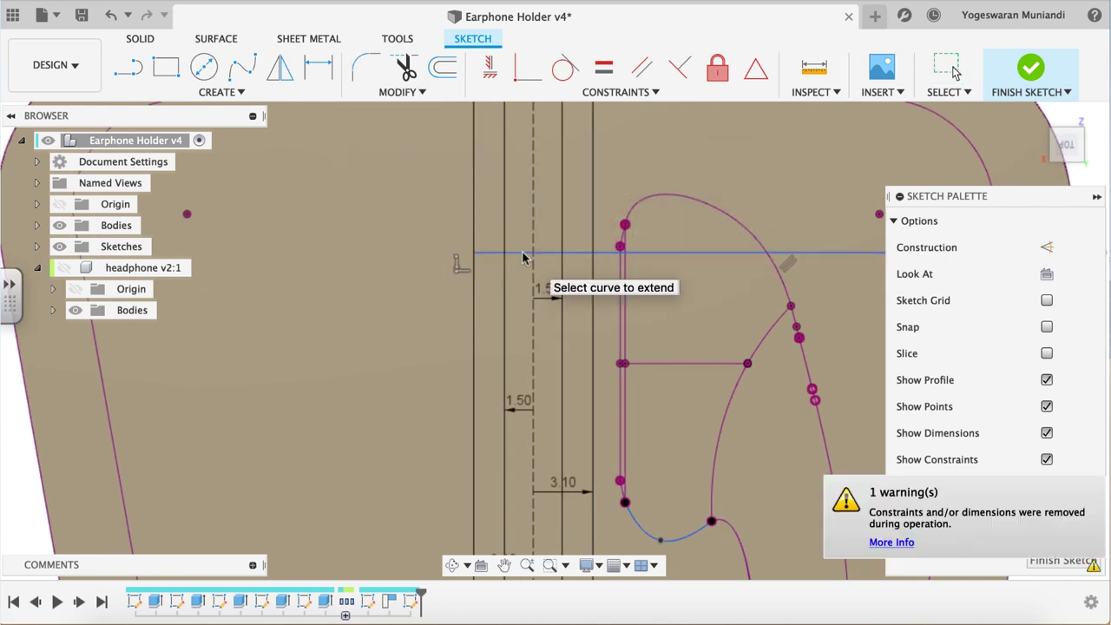
{"action": "scroll", "coordinate": [525, 257], "scroll_direction": "up", "scroll_amount": 2}
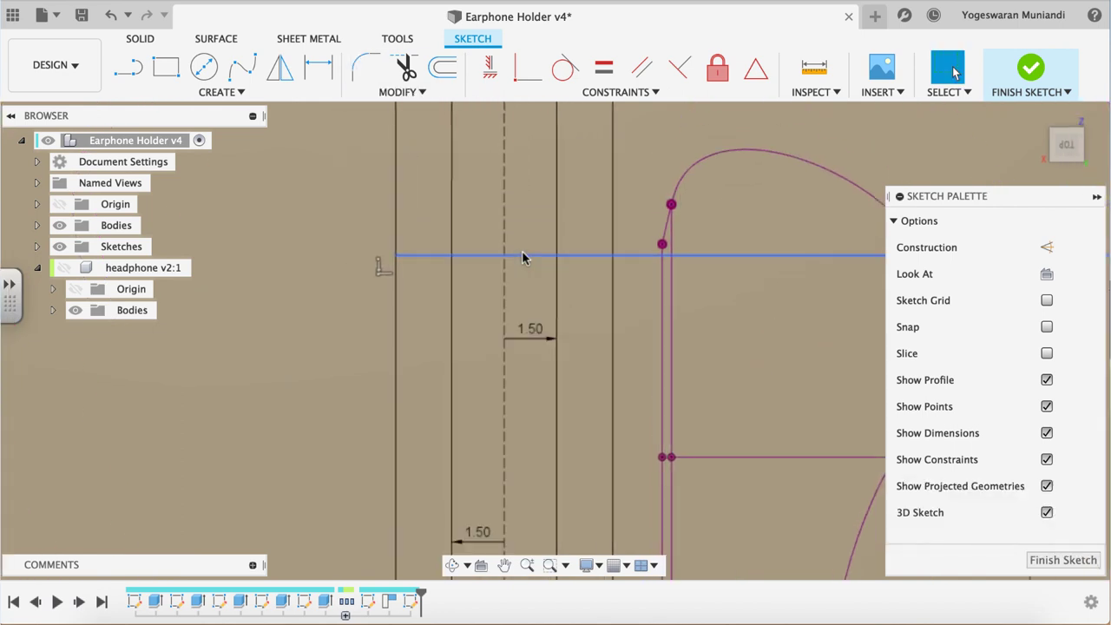
Trim the lower slot line segments and the vertical segments above the horizontal line.
{"action": "left_click", "coordinate": [459, 320]}
{"action": "left_click", "coordinate": [557, 307]}
{"action": "left_click", "coordinate": [614, 223]}
{"action": "left_click", "coordinate": [395, 227]}
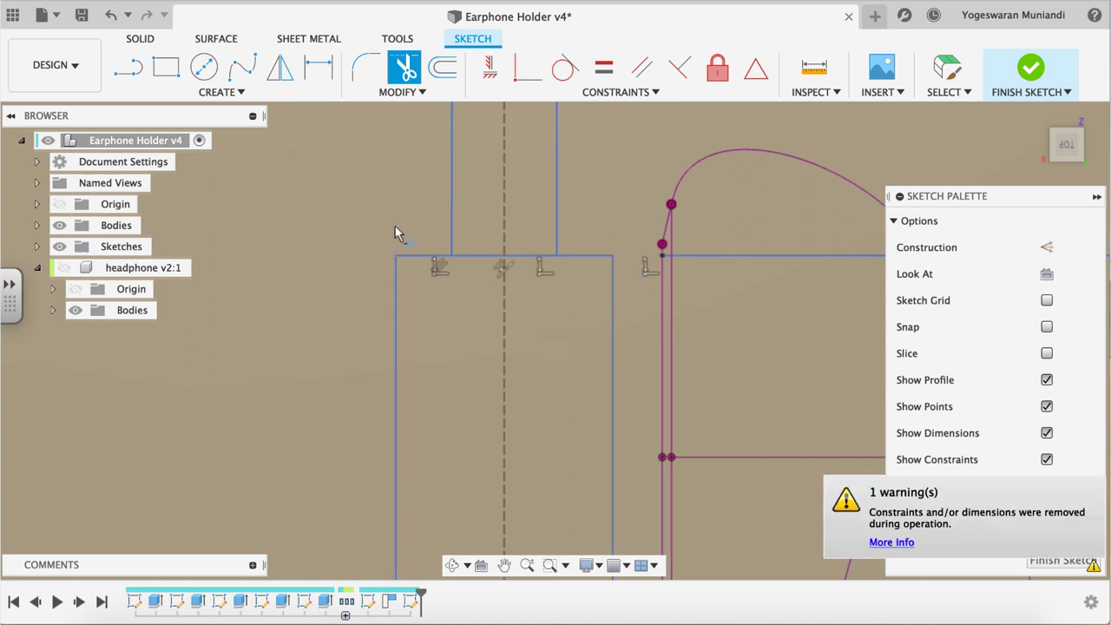
{"action": "scroll", "coordinate": [471, 303], "scroll_direction": "down", "scroll_amount": 2}
{"action": "key", "text": "Escape"}
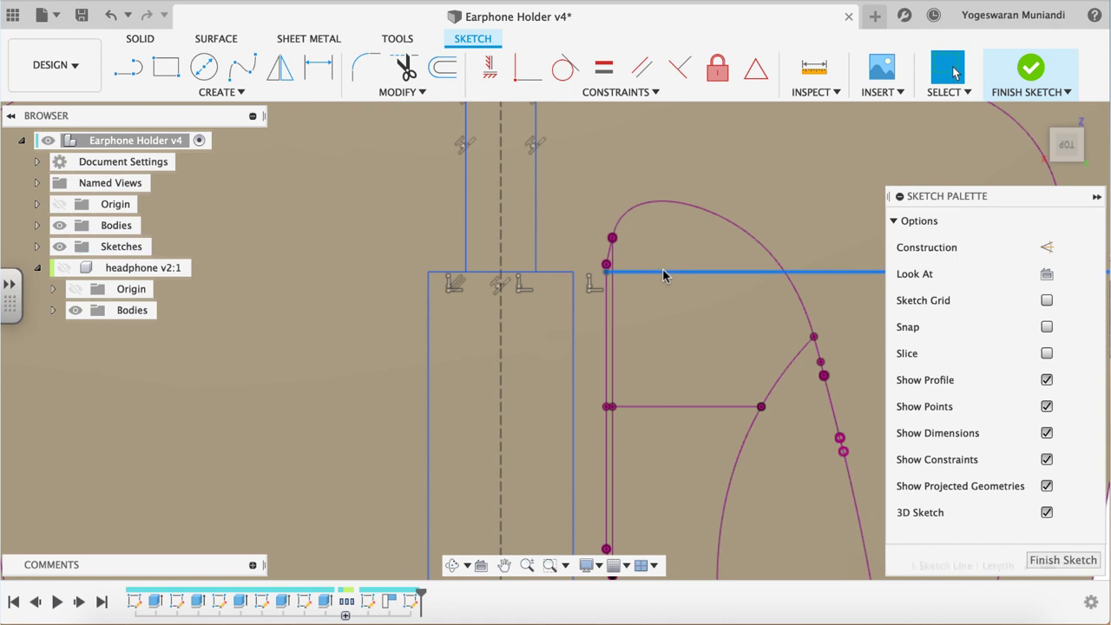
{"action": "scroll", "coordinate": [663, 276], "scroll_direction": "down", "scroll_amount": 5}
{"action": "scroll", "coordinate": [663, 276], "scroll_direction": "up", "scroll_amount": 2}
{"action": "scroll", "coordinate": [663, 276], "scroll_direction": "up", "scroll_amount": 2}
{"action": "scroll", "coordinate": [663, 276], "scroll_direction": "up", "scroll_amount": 2}
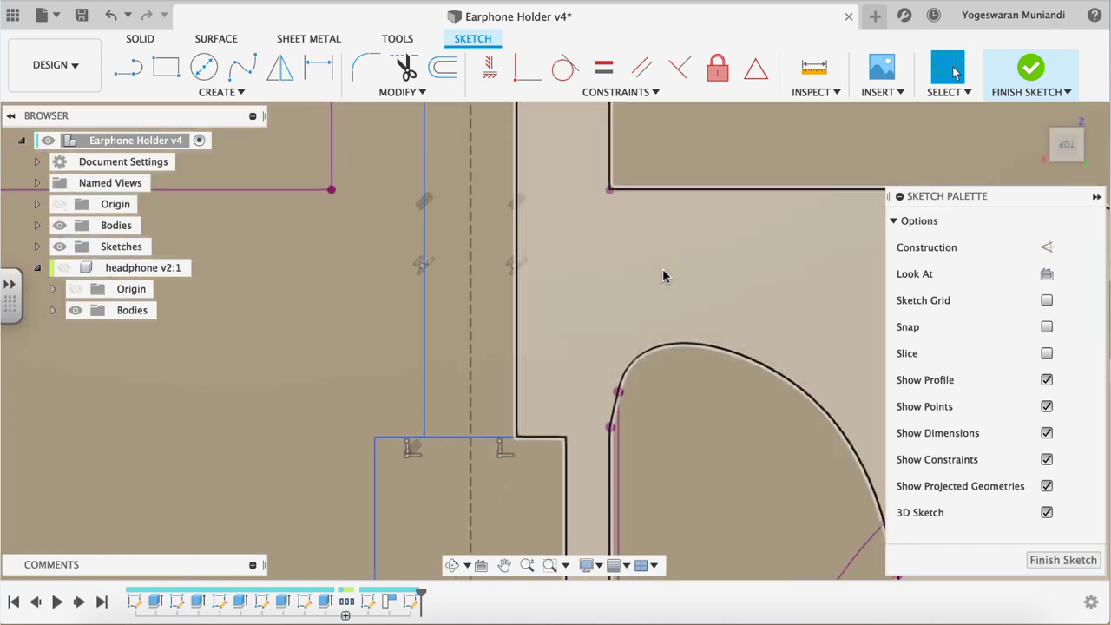
{"action": "scroll", "coordinate": [663, 276], "scroll_direction": "down", "scroll_amount": 3}
{"action": "scroll", "coordinate": [388, 349], "scroll_direction": "up", "scroll_amount": 5}
Trim the leftover horizontal slot segments to finish the stepped outline.
{"action": "key", "text": "t"}
{"action": "left_click", "coordinate": [388, 354]}
{"action": "left_click", "coordinate": [417, 357]}
{"action": "scroll", "coordinate": [417, 358], "scroll_direction": "up", "scroll_amount": 3}
{"action": "key", "text": "Escape"}
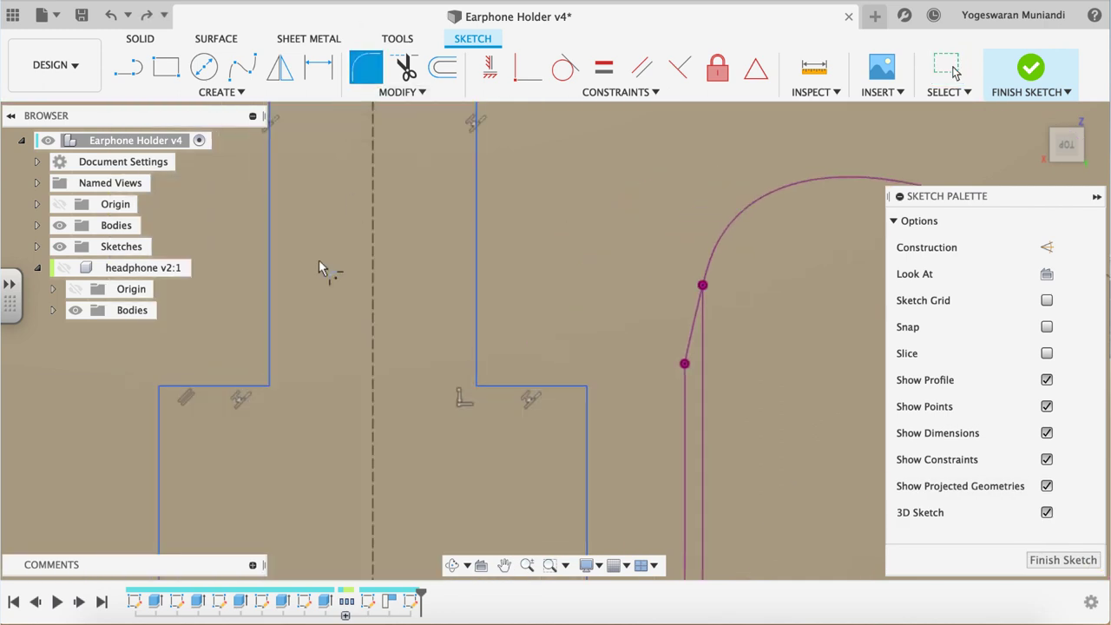
Fillet the left and right slot step corners at 0.50 mm.
{"action": "left_click", "coordinate": [241, 388]}
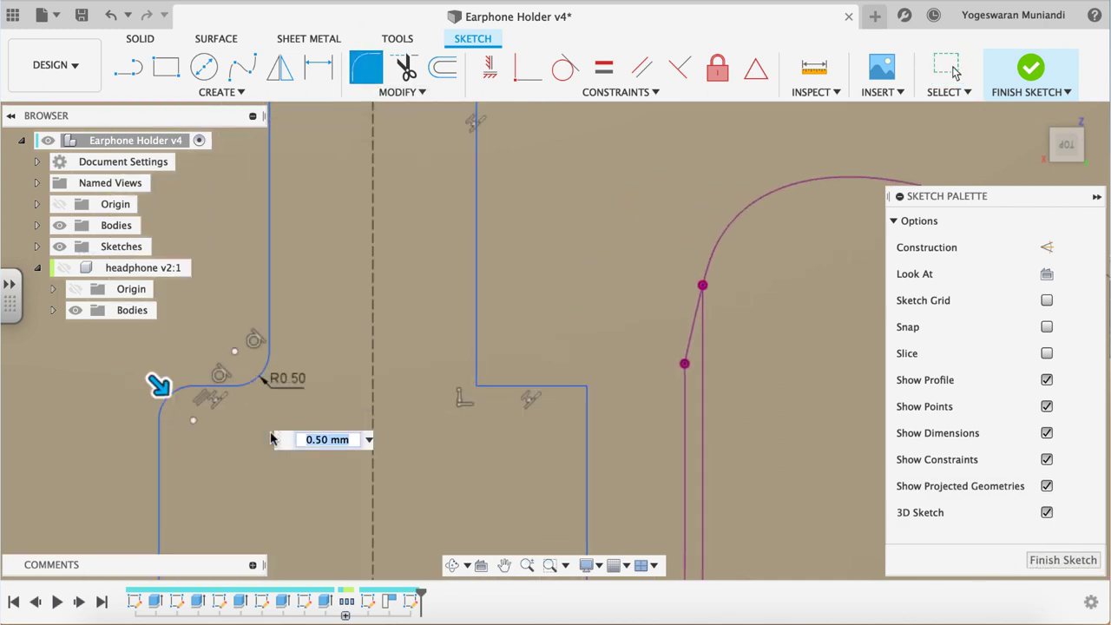
{"action": "left_click", "coordinate": [476, 363]}
{"action": "left_click", "coordinate": [546, 387]}
{"action": "left_click", "coordinate": [584, 424]}
{"action": "key", "text": "Return"}
{"action": "scroll", "coordinate": [590, 347], "scroll_direction": "down", "scroll_amount": 5}
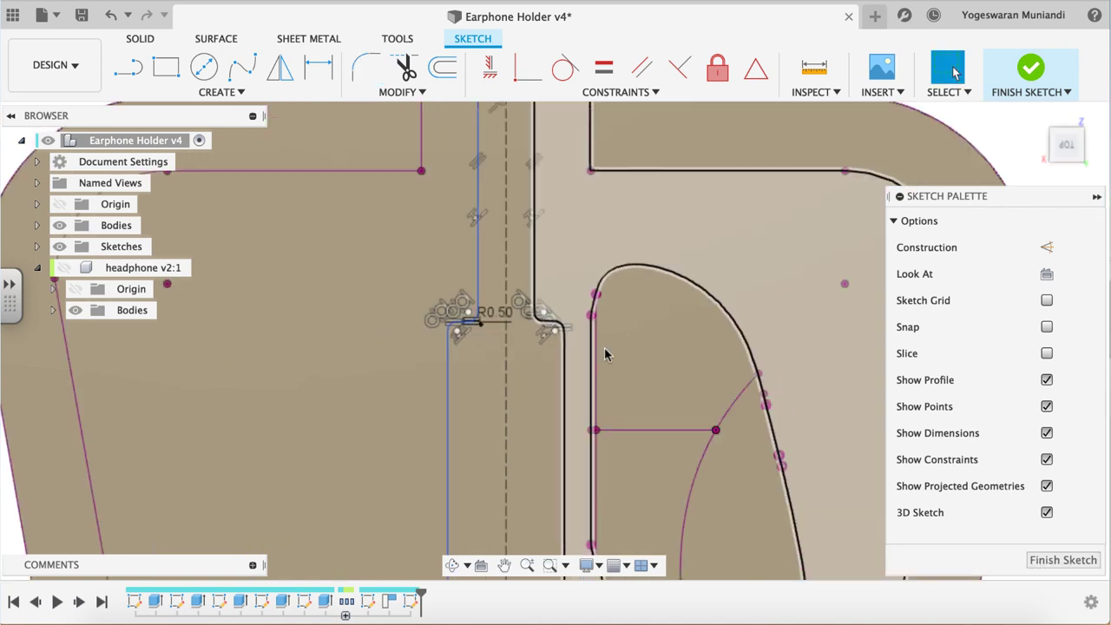
{"action": "scroll", "coordinate": [605, 347], "scroll_direction": "down", "scroll_amount": 5}
{"action": "scroll", "coordinate": [530, 121], "scroll_direction": "up", "scroll_amount": 6}
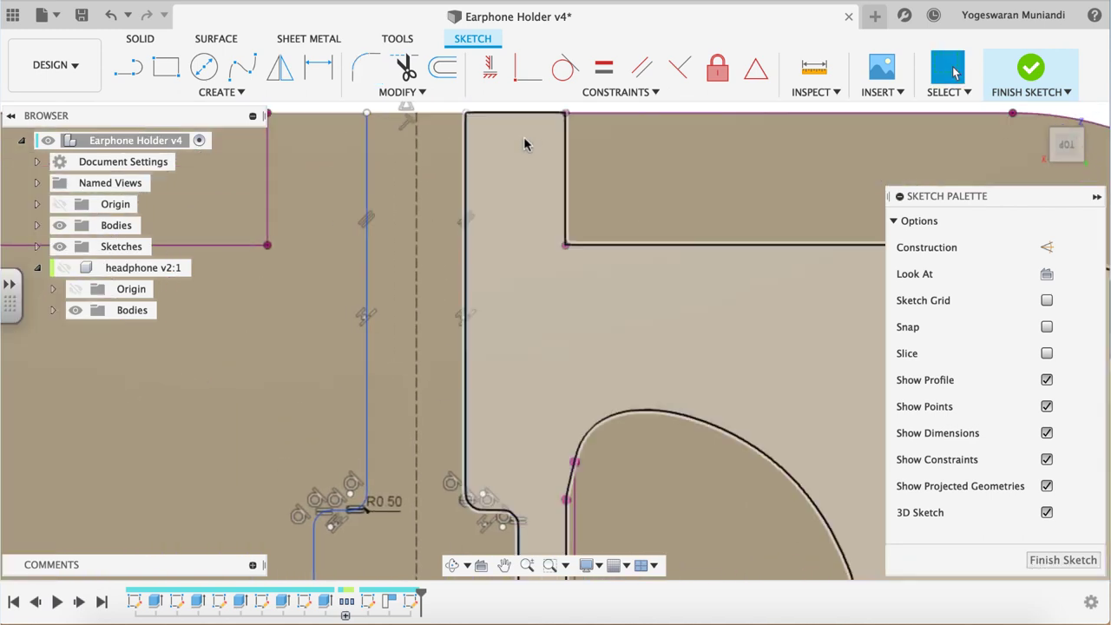
Project the lid's top edge into the sketch.
{"action": "key", "text": "p"}
{"action": "left_click", "coordinate": [520, 169]}
{"action": "key", "text": "Return"}
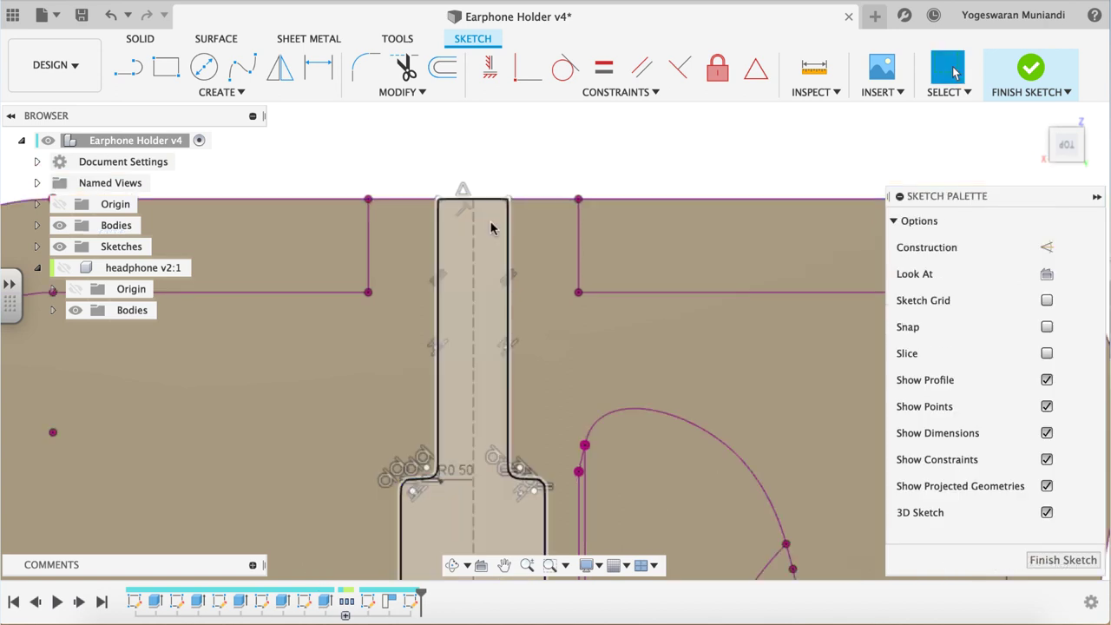
{"action": "scroll", "coordinate": [490, 227], "scroll_direction": "down", "scroll_amount": 5}
{"action": "scroll", "coordinate": [712, 365], "scroll_direction": "up", "scroll_amount": 3}
{"action": "scroll", "coordinate": [711, 365], "scroll_direction": "up", "scroll_amount": 2}
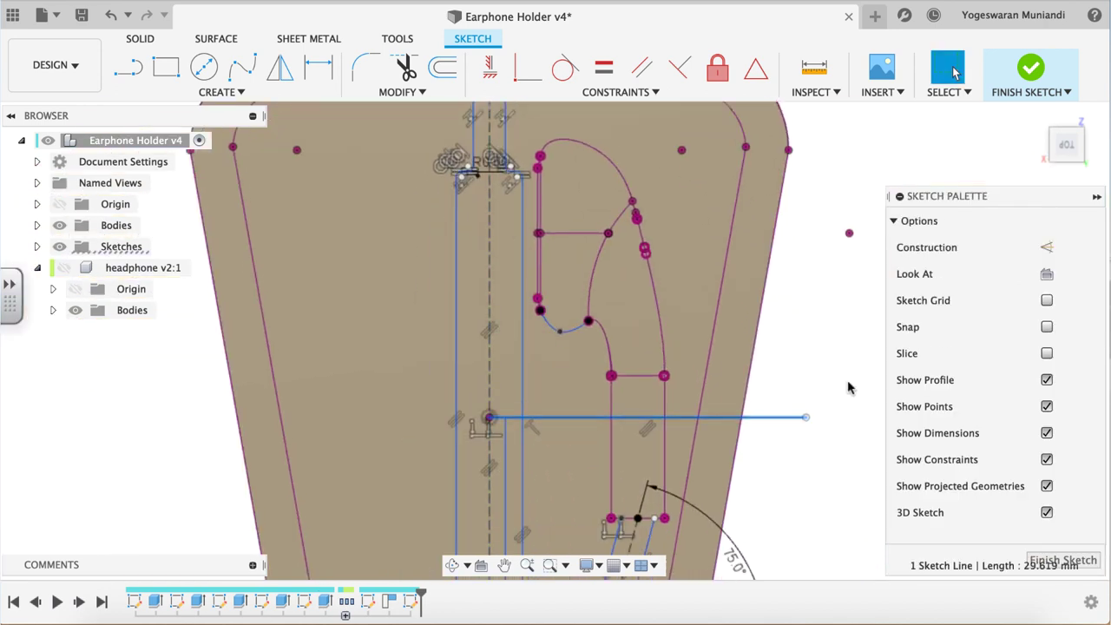
{"action": "scroll", "coordinate": [520, 365], "scroll_direction": "up", "scroll_amount": 2}
{"action": "scroll", "coordinate": [521, 364], "scroll_direction": "down", "scroll_amount": 1}
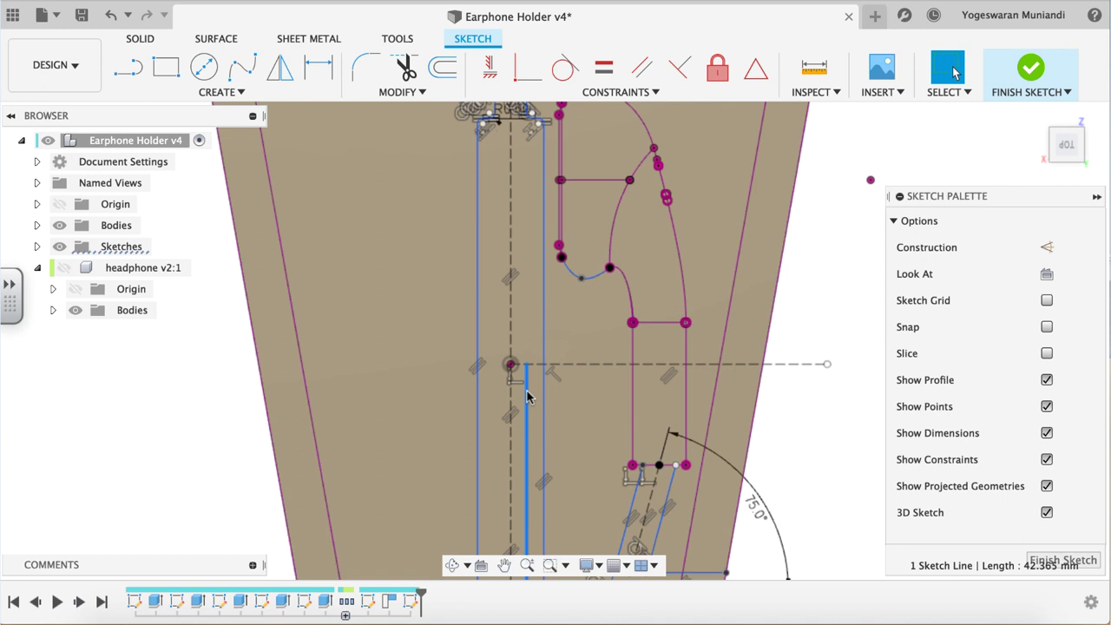
Bring the lid bottom into view and window-select the slot lines to mirror.
{"action": "middle_click_drag", "start_coordinate": [527, 397], "coordinate": [536, 278]}
{"action": "key", "text": "Escape"}
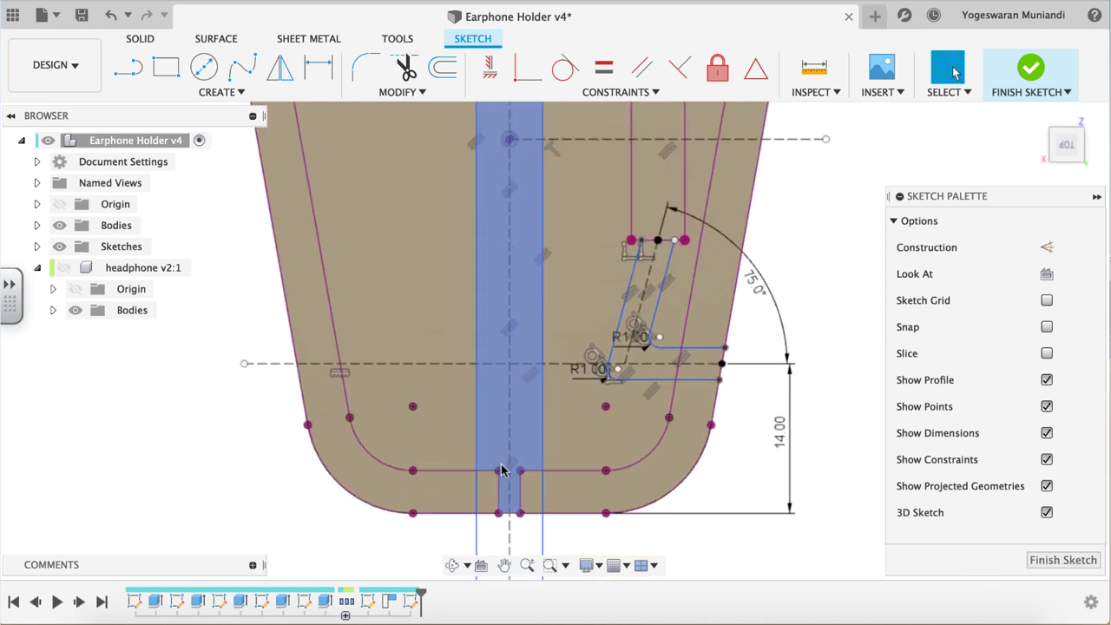
{"action": "scroll", "coordinate": [555, 434], "scroll_direction": "down", "scroll_amount": 2}
{"action": "scroll", "coordinate": [631, 476], "scroll_direction": "up", "scroll_amount": 2}
{"action": "scroll", "coordinate": [631, 477], "scroll_direction": "up", "scroll_amount": 3}
{"action": "middle_click_drag", "start_coordinate": [627, 505], "coordinate": [714, 559]}
Mirror the filleted slot lines across the centre construction line.
{"action": "left_click", "coordinate": [279, 68]}
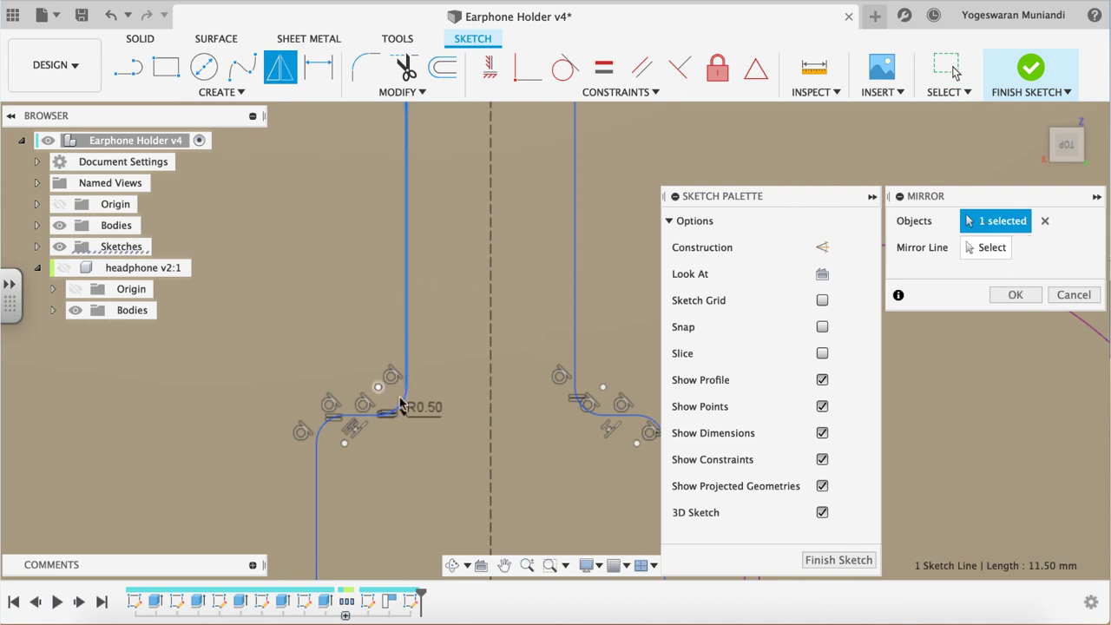
{"action": "left_click", "coordinate": [572, 358]}
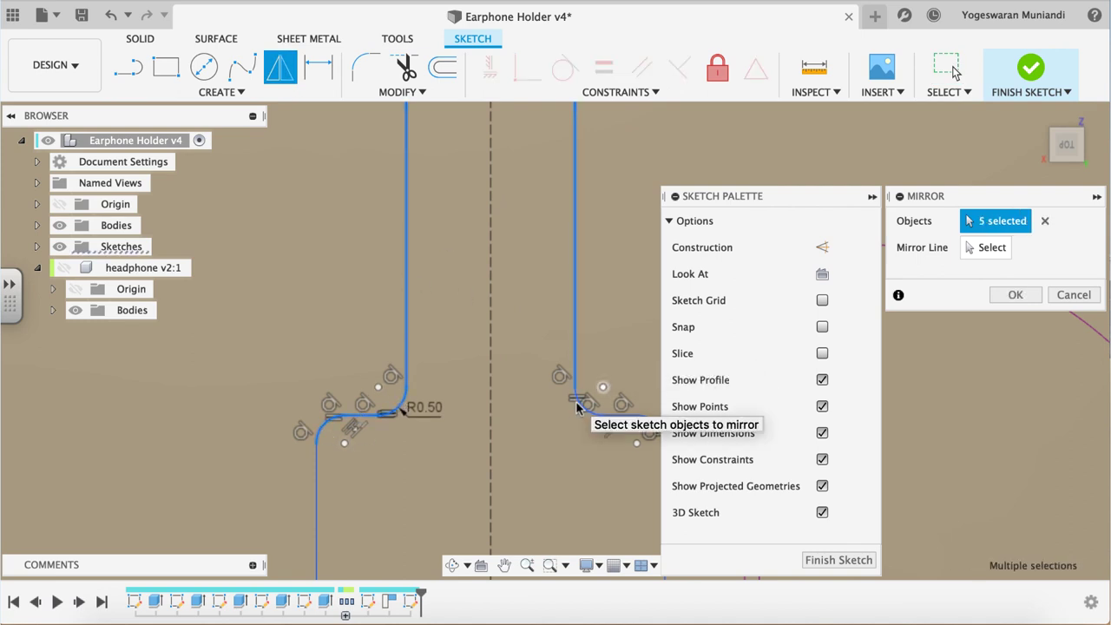
{"action": "mouse_move", "coordinate": [620, 420]}
{"action": "middle_mouse_down"}
{"action": "mouse_move", "coordinate": [572, 420]}
{"action": "mouse_move", "coordinate": [646, 432]}
{"action": "middle_mouse_up"}
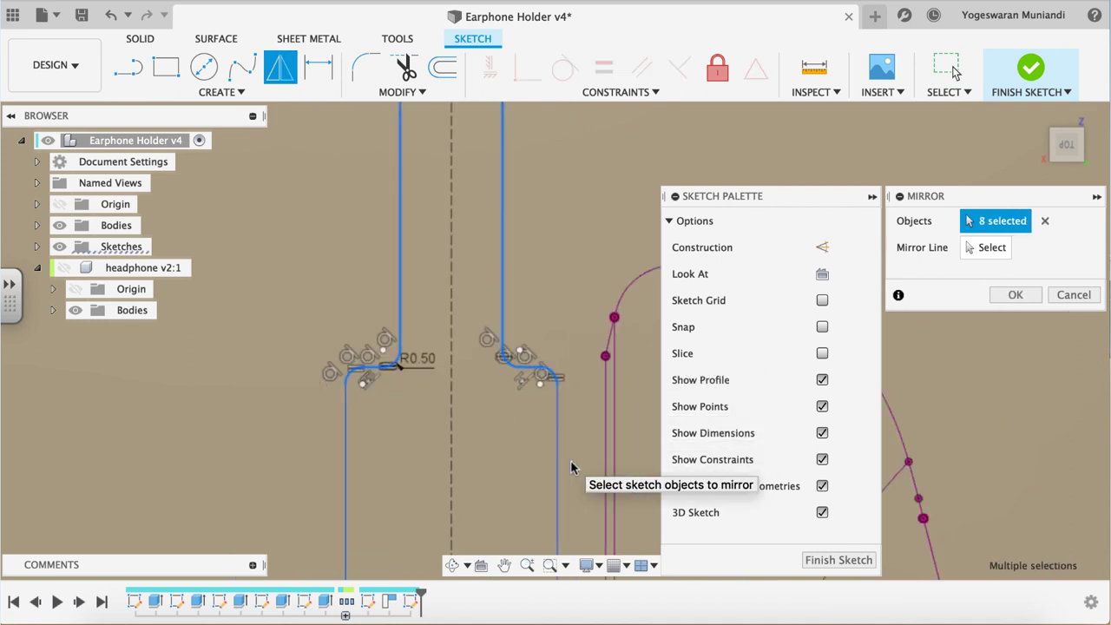
{"action": "left_click", "coordinate": [988, 247]}
{"action": "scroll", "coordinate": [477, 334], "scroll_direction": "down", "scroll_amount": 2}
{"action": "scroll", "coordinate": [483, 324], "scroll_direction": "down", "scroll_amount": 3}
{"action": "scroll", "coordinate": [482, 323], "scroll_direction": "down", "scroll_amount": 3}
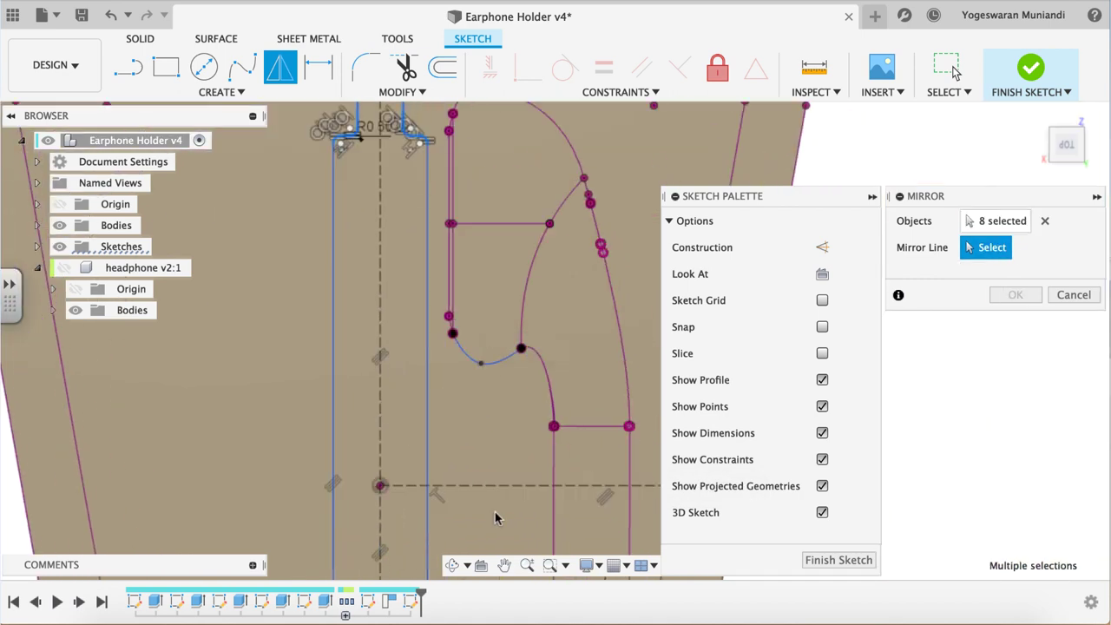
{"action": "scroll", "coordinate": [494, 492], "scroll_direction": "down", "scroll_amount": 3}
{"action": "scroll", "coordinate": [495, 492], "scroll_direction": "down", "scroll_amount": 3}
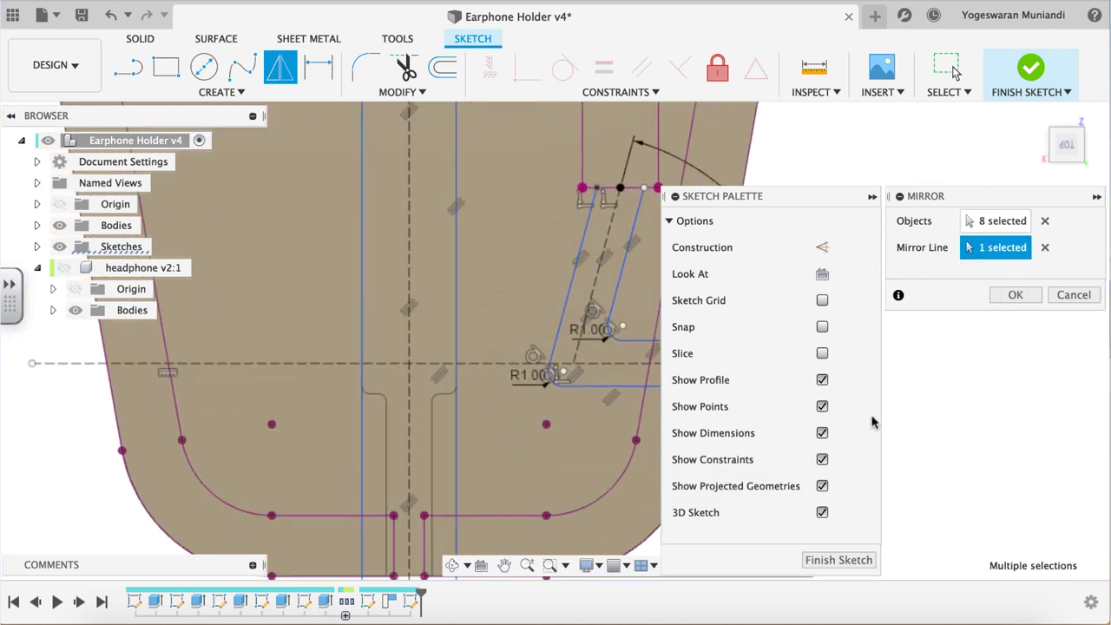
{"action": "left_click", "coordinate": [1009, 296]}
Trim the extra segment at the bottom of the slot.
{"action": "key", "text": "t"}
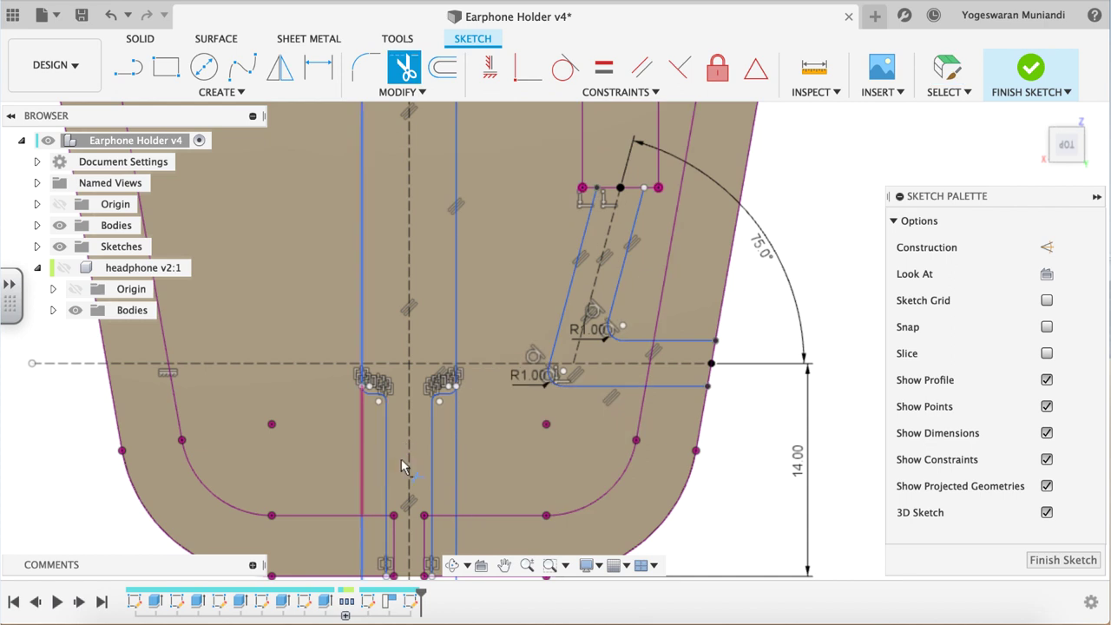
{"action": "left_click", "coordinate": [457, 465]}
{"action": "key", "text": "Escape"}
{"action": "scroll", "coordinate": [462, 538], "scroll_direction": "down", "scroll_amount": 2}
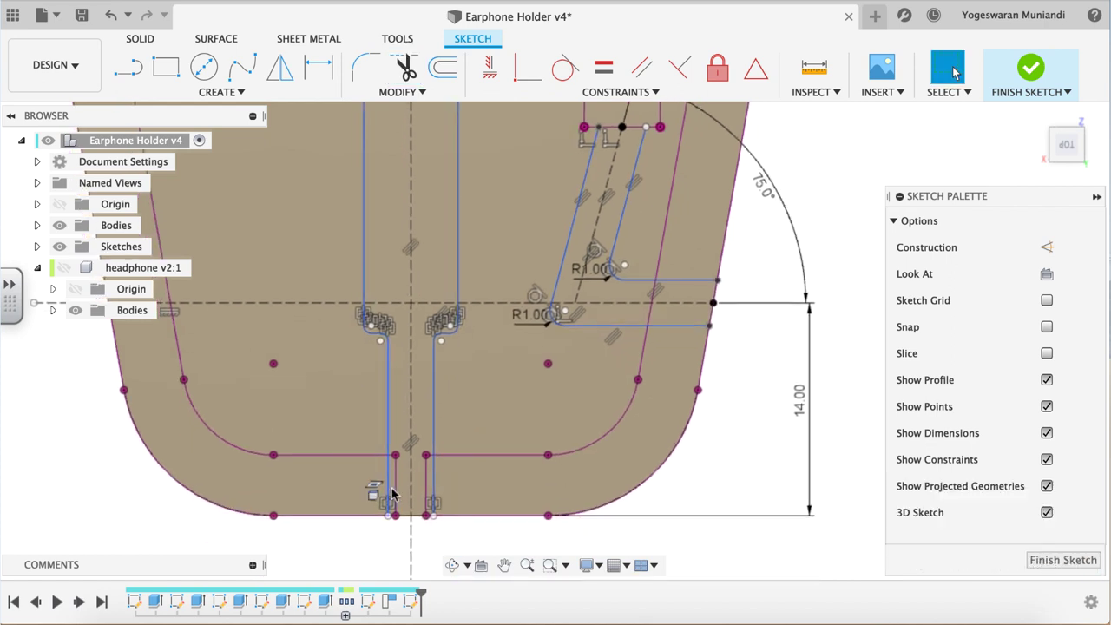
{"action": "scroll", "coordinate": [392, 494], "scroll_direction": "up", "scroll_amount": 3}
{"action": "scroll", "coordinate": [388, 525], "scroll_direction": "down", "scroll_amount": 5}
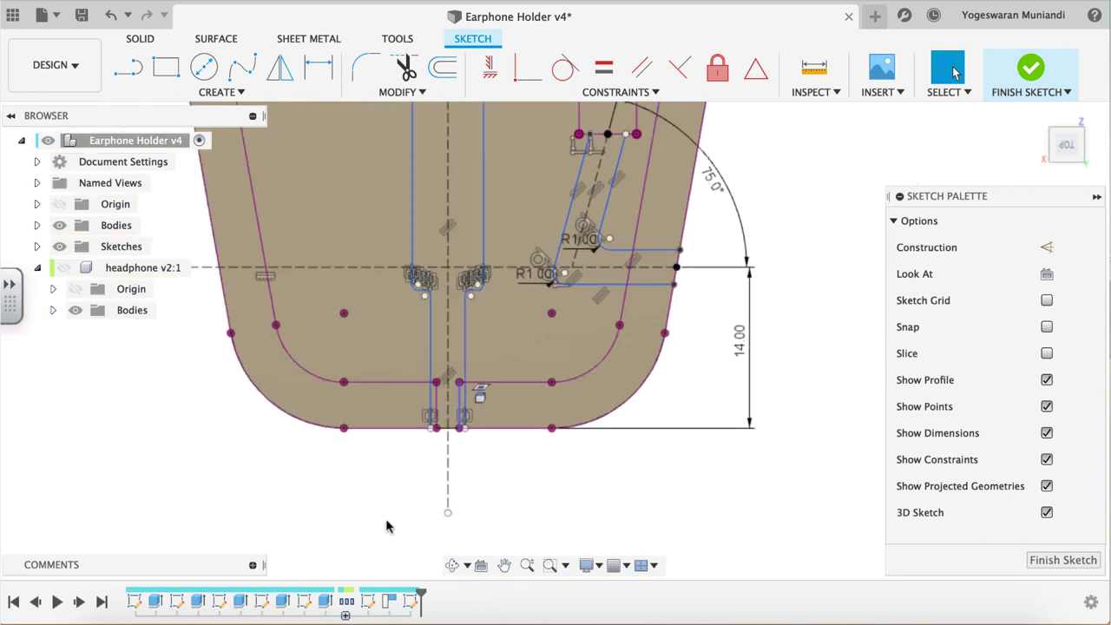
{"action": "scroll", "coordinate": [386, 526], "scroll_direction": "up", "scroll_amount": 2}
{"action": "scroll", "coordinate": [386, 526], "scroll_direction": "up", "scroll_amount": 1}
{"action": "scroll", "coordinate": [388, 526], "scroll_direction": "up", "scroll_amount": 1}
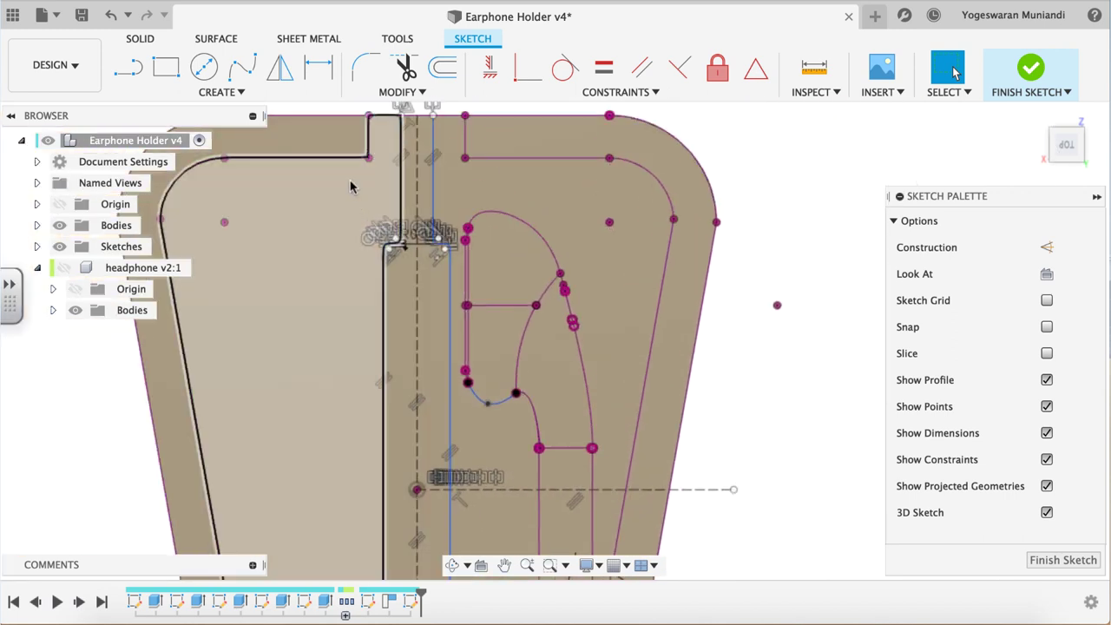
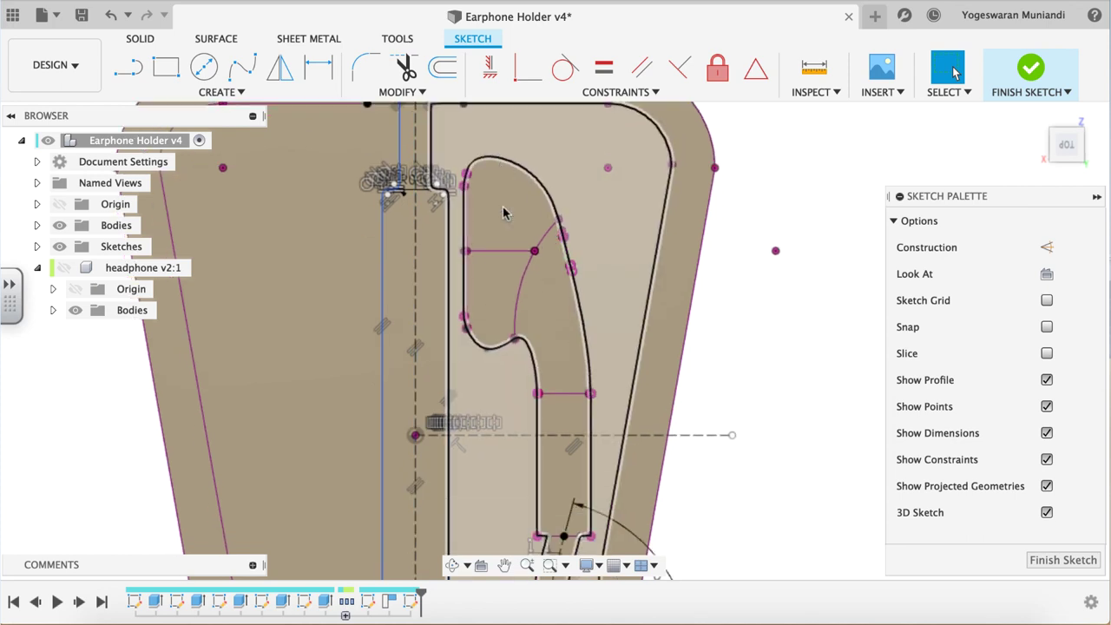
Draw a short closing line at the base of the slot outline.
{"action": "middle_click_drag", "start_coordinate": [455, 152], "coordinate": [452, 54]}
{"action": "scroll", "coordinate": [427, 410], "scroll_direction": "up", "scroll_amount": 3}
{"action": "scroll", "coordinate": [427, 410], "scroll_direction": "up", "scroll_amount": 3}
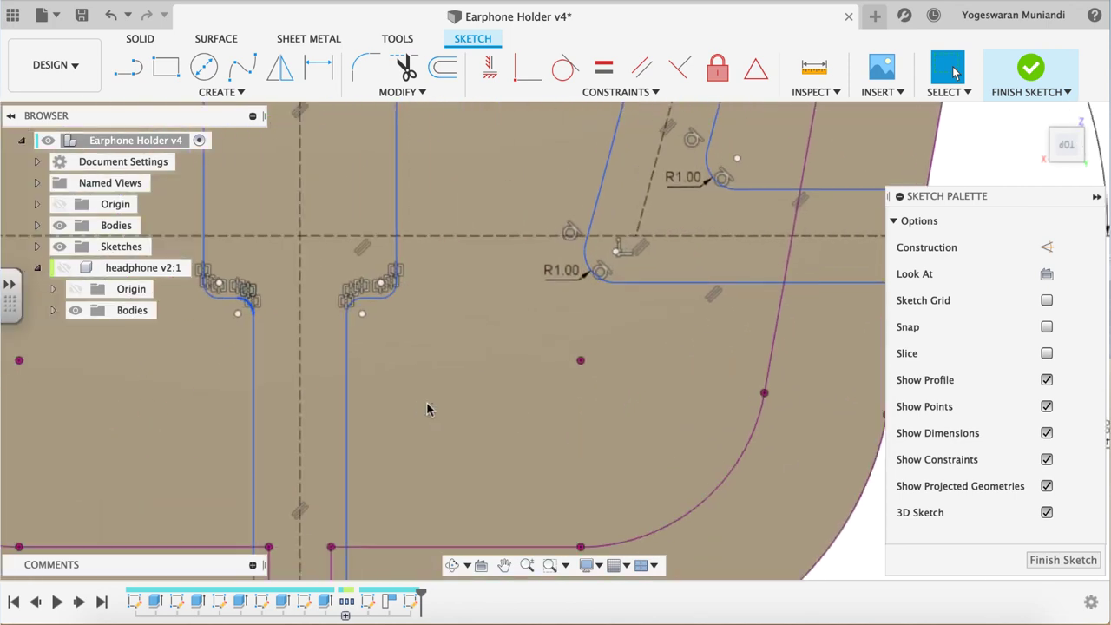
{"action": "key", "text": "l"}
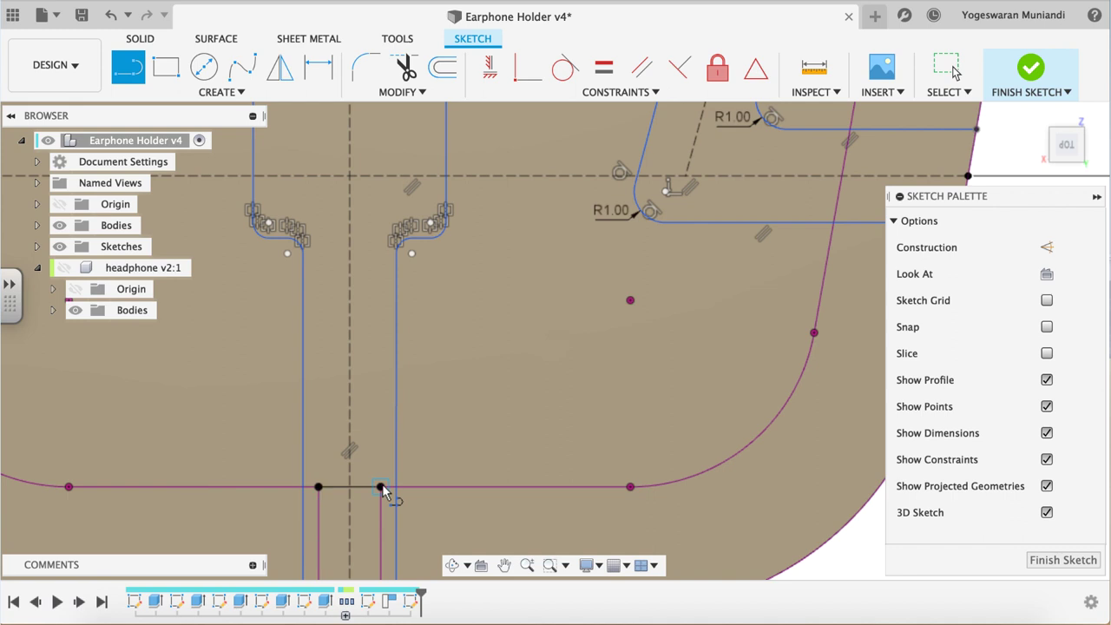
{"action": "left_click", "coordinate": [383, 487]}
{"action": "key", "text": "Escape"}
{"action": "scroll", "coordinate": [388, 491], "scroll_direction": "down", "scroll_amount": 4}
{"action": "scroll", "coordinate": [343, 298], "scroll_direction": "up", "scroll_amount": 3}
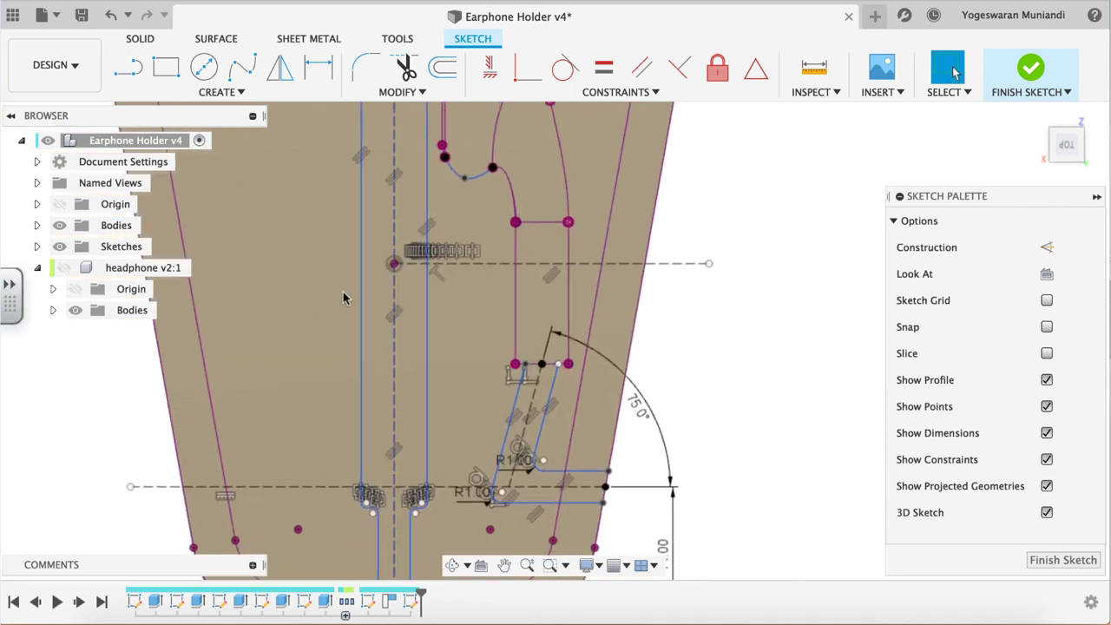
Select the earphone slot outline, its channel lines and fillet arc for mirroring.
{"action": "left_click", "coordinate": [279, 66]}
{"action": "scroll", "coordinate": [460, 178], "scroll_direction": "up", "scroll_amount": 5}
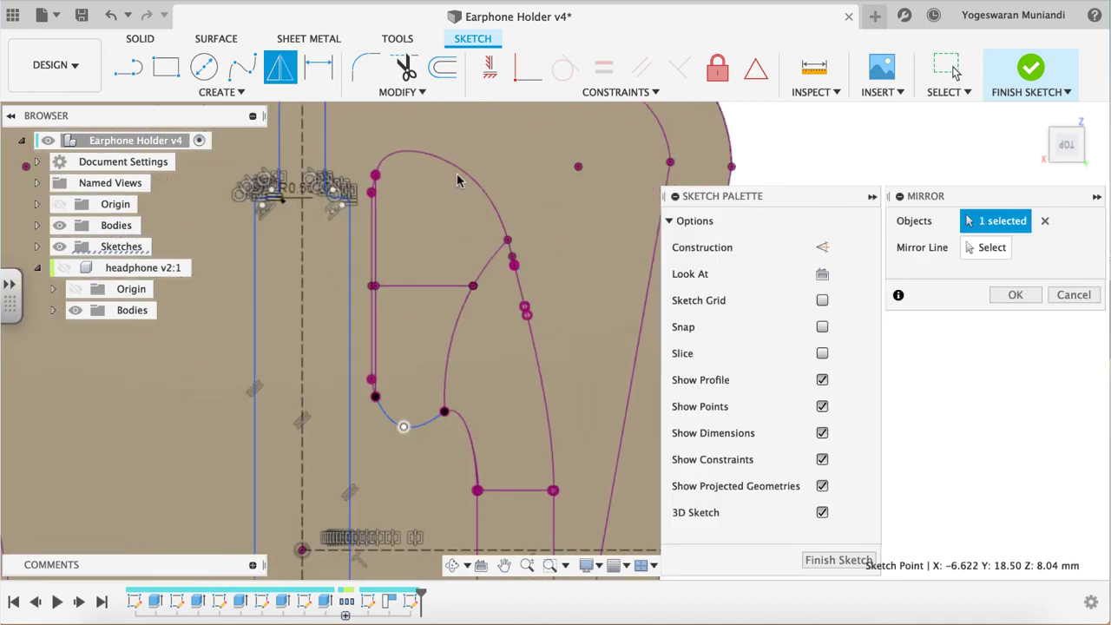
{"action": "left_click_drag", "start_coordinate": [545, 125], "coordinate": [375, 462]}
{"action": "middle_click_drag", "start_coordinate": [491, 478], "coordinate": [486, 439]}
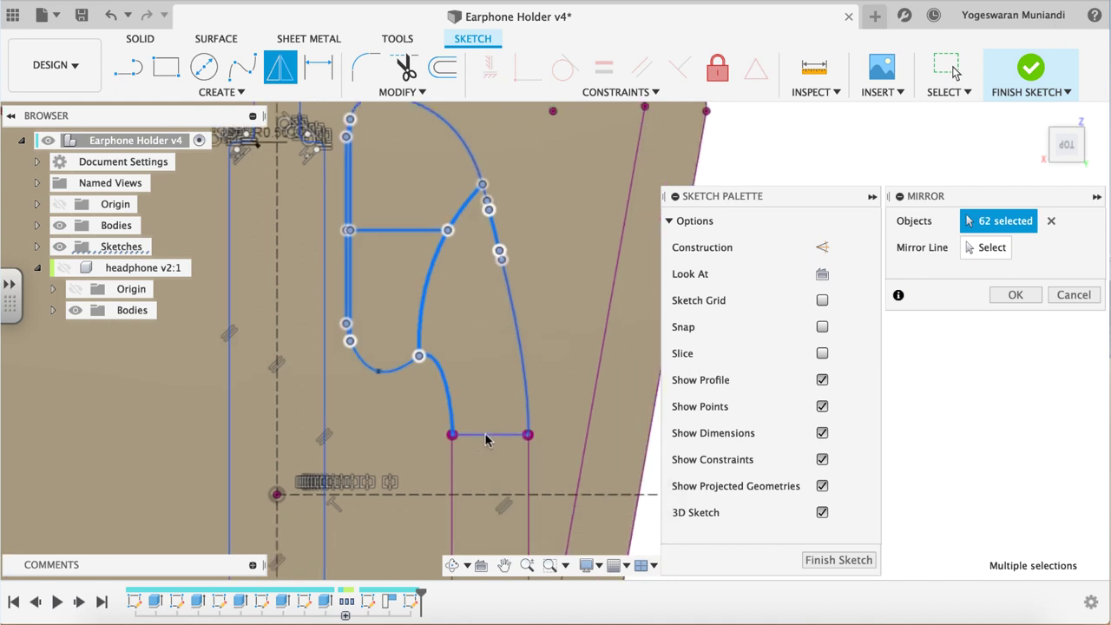
{"action": "left_click", "coordinate": [527, 476]}
{"action": "middle_click_drag", "start_coordinate": [527, 476], "coordinate": [480, 239]}
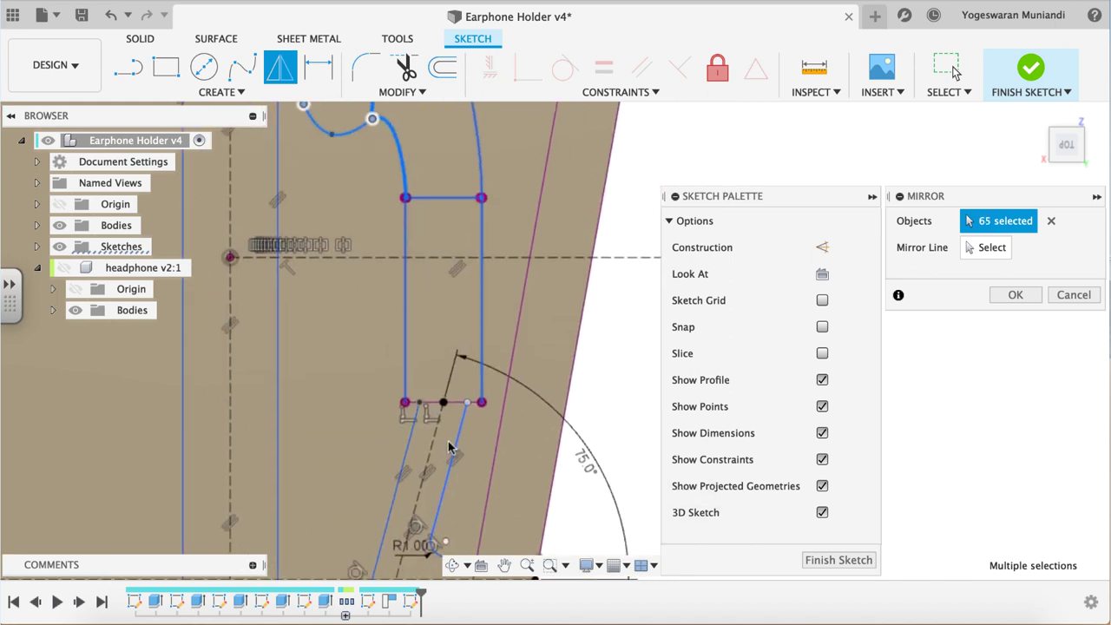
{"action": "scroll", "coordinate": [434, 409], "scroll_direction": "up", "scroll_amount": 4}
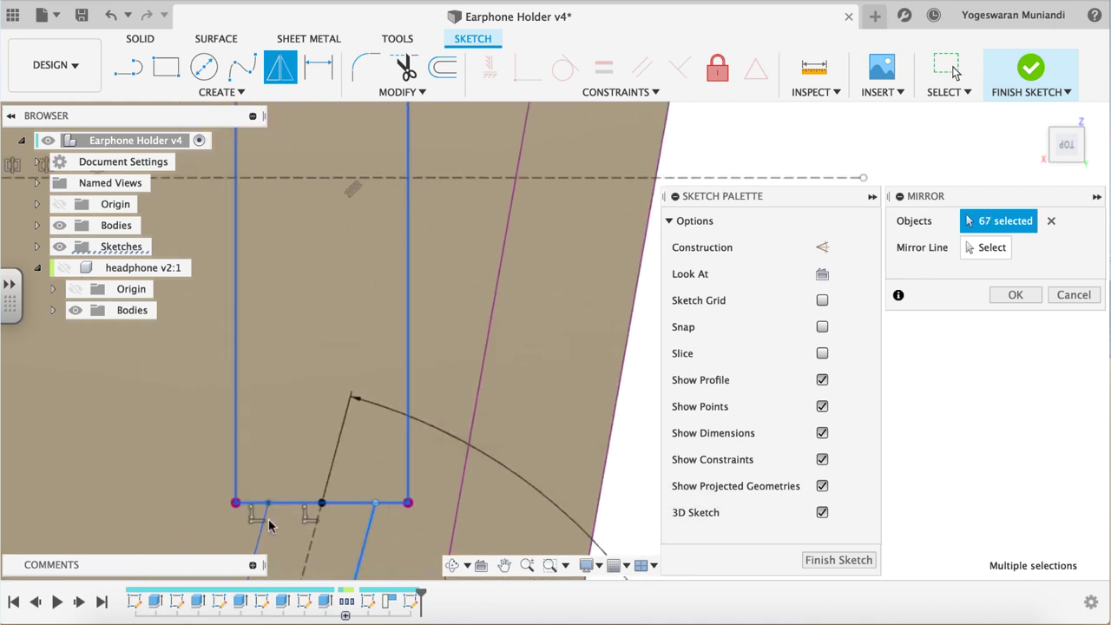
{"action": "left_click", "coordinate": [320, 543]}
{"action": "scroll", "coordinate": [499, 303], "scroll_direction": "down", "scroll_amount": 3}
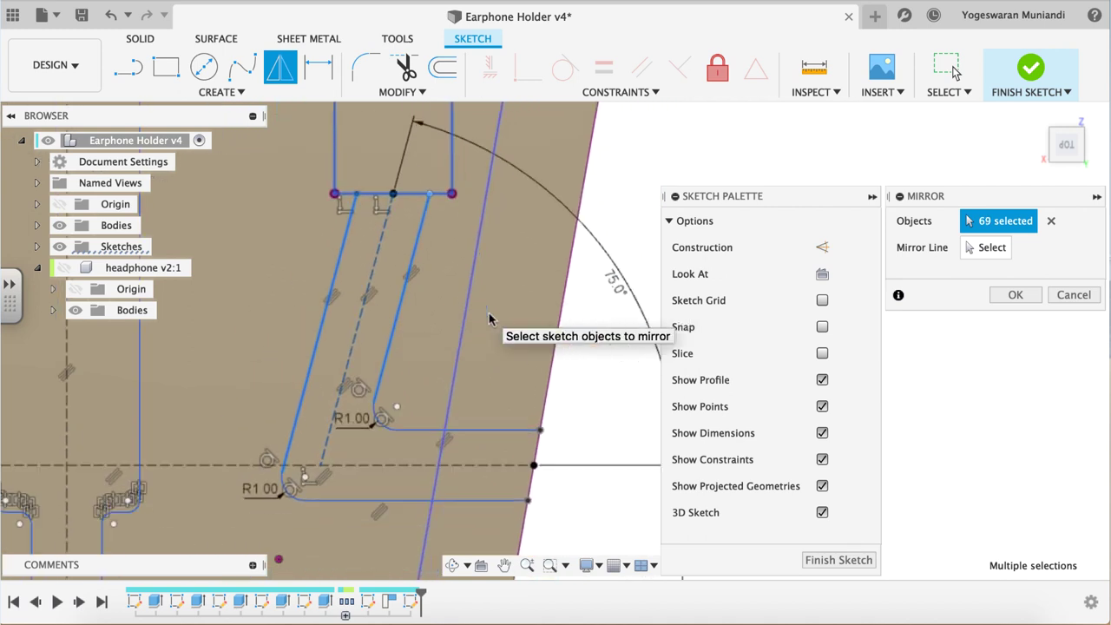
{"action": "left_click", "coordinate": [386, 426]}
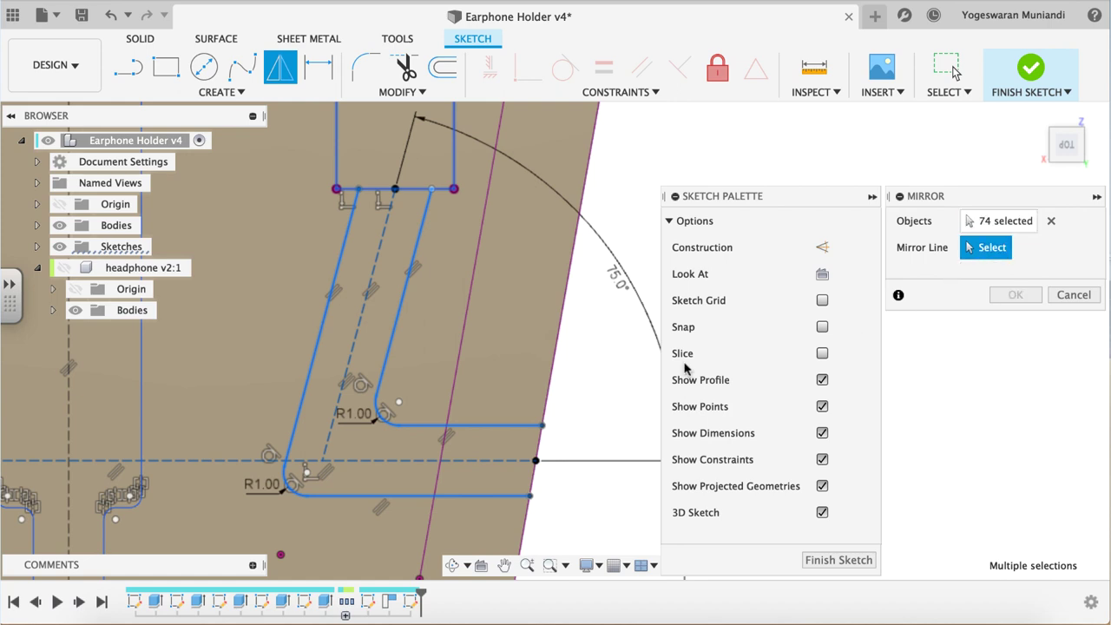
Mirror the selected slot geometry across the vertical centre construction line.
{"action": "scroll", "coordinate": [388, 366], "scroll_direction": "down", "scroll_amount": 3}
{"action": "left_click", "coordinate": [434, 317]}
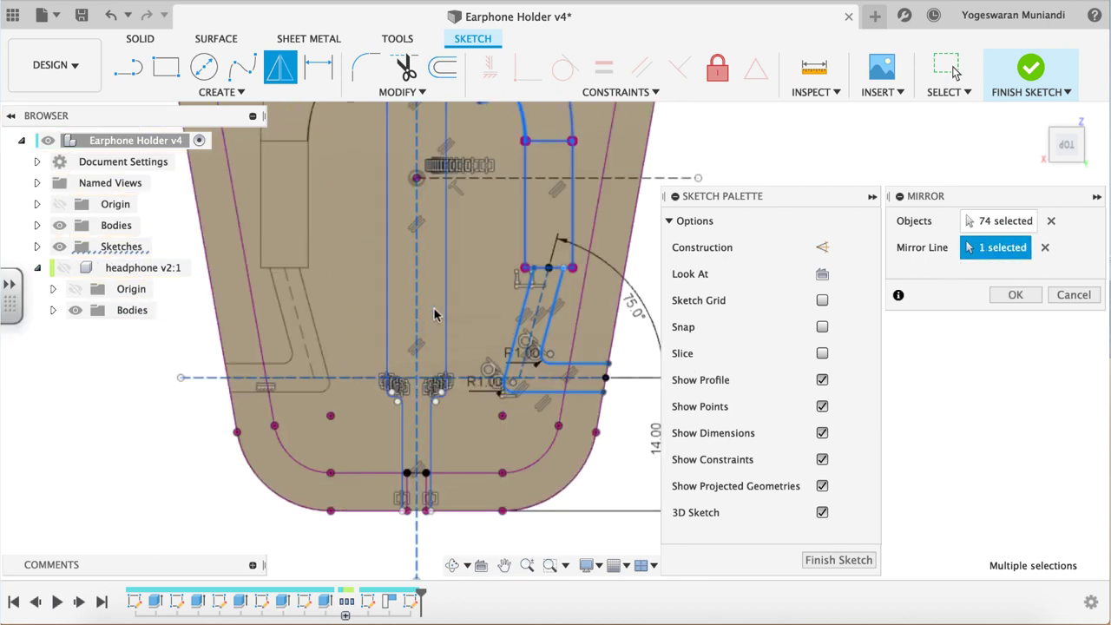
{"action": "scroll", "coordinate": [539, 373], "scroll_direction": "up", "scroll_amount": 5}
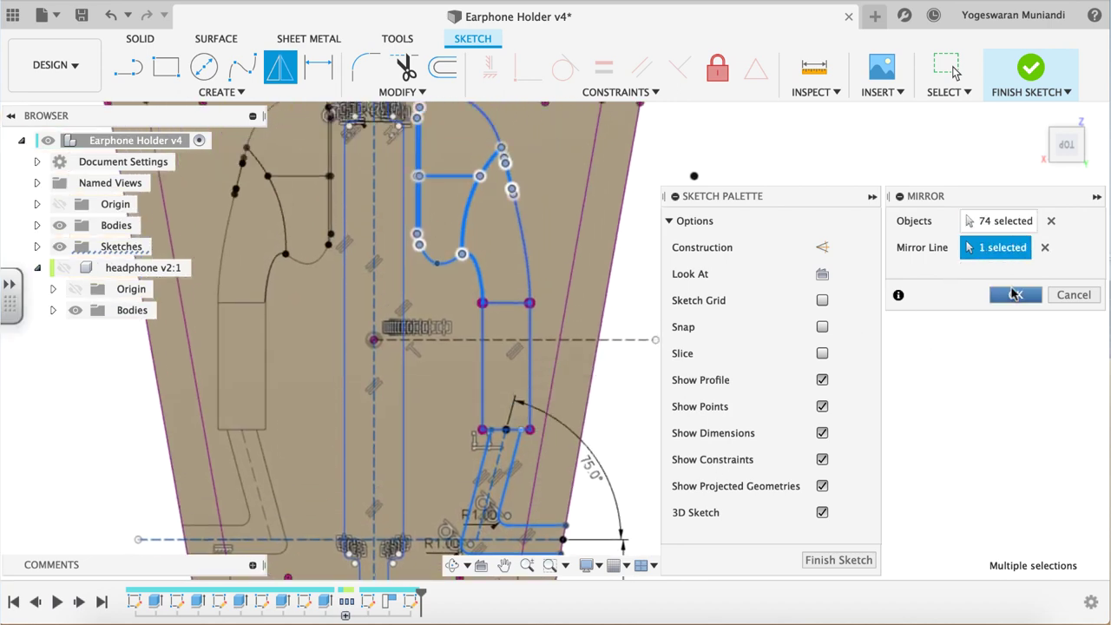
{"action": "left_click", "coordinate": [1014, 295]}
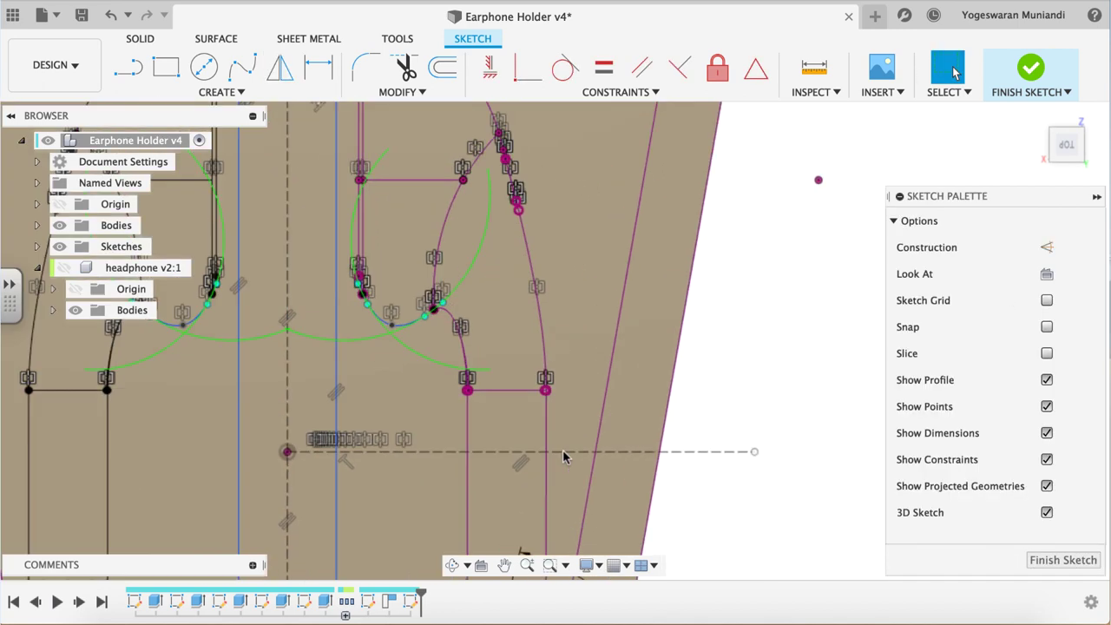
{"action": "scroll", "coordinate": [564, 458], "scroll_direction": "down", "scroll_amount": 3}
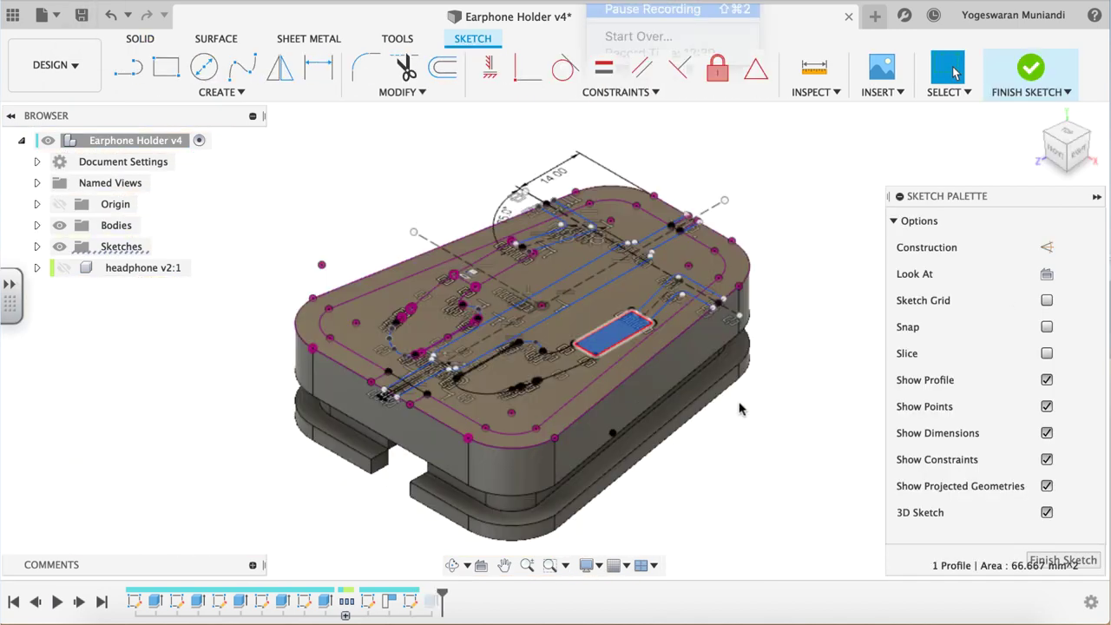
Start an extrude and select the earphone pocket, diagonal channel, border and central channel profiles.
{"action": "left_click", "coordinate": [150, 40]}
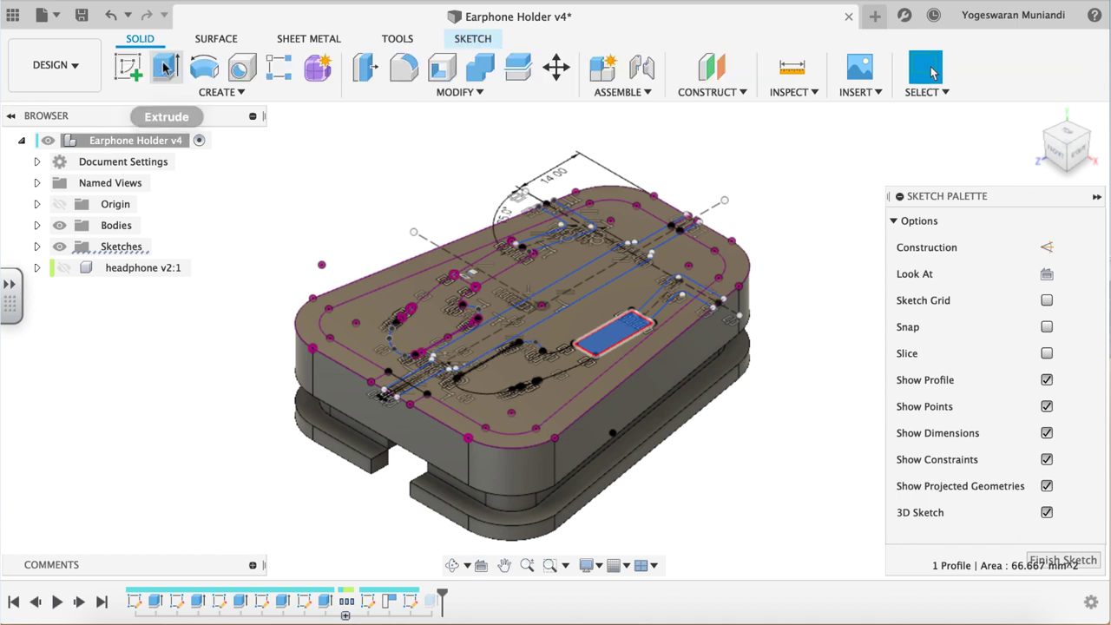
{"action": "left_click", "coordinate": [166, 68]}
{"action": "scroll", "coordinate": [476, 242], "scroll_direction": "up", "scroll_amount": 2}
{"action": "left_click", "coordinate": [471, 348]}
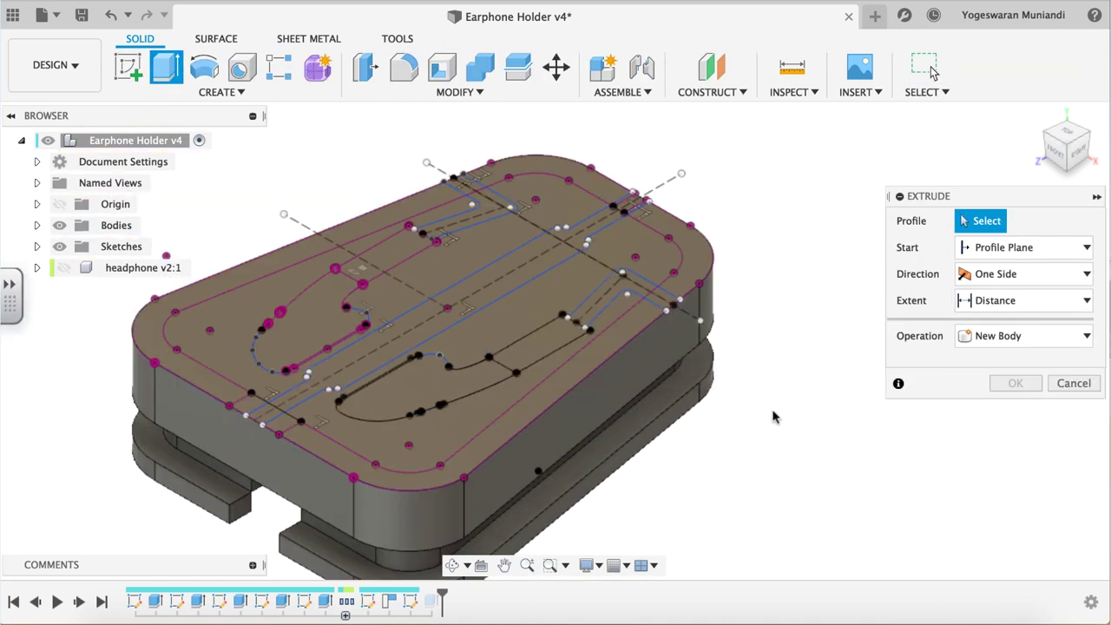
{"action": "left_click", "coordinate": [510, 393]}
{"action": "left_click", "coordinate": [634, 334]}
{"action": "left_click", "coordinate": [716, 273]}
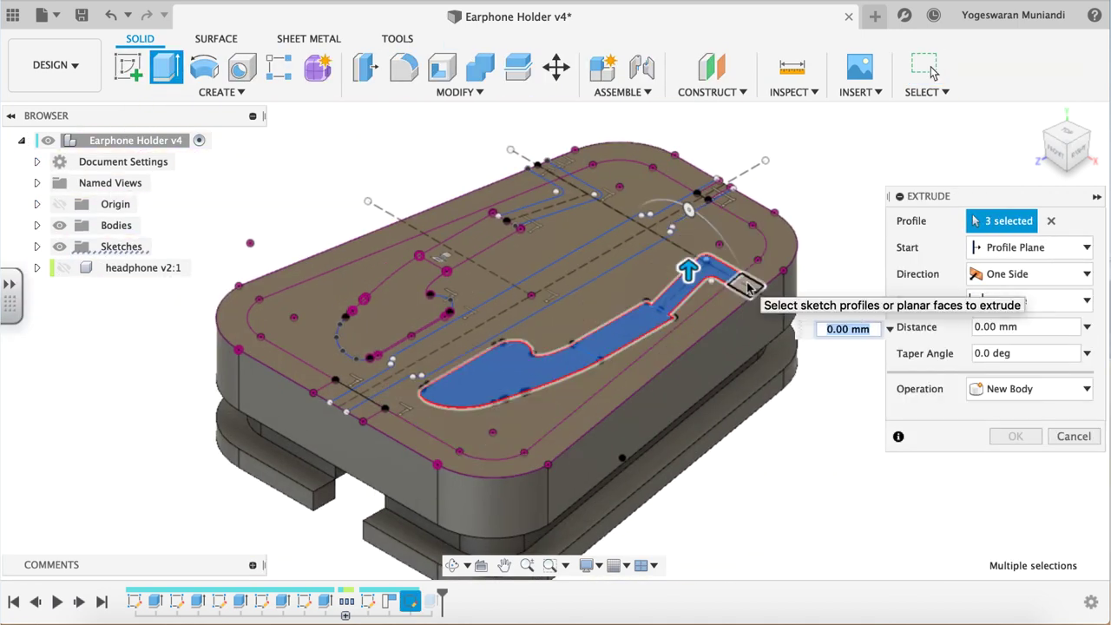
{"action": "left_click", "coordinate": [731, 303]}
{"action": "left_click", "coordinate": [732, 303]}
{"action": "left_click", "coordinate": [369, 395]}
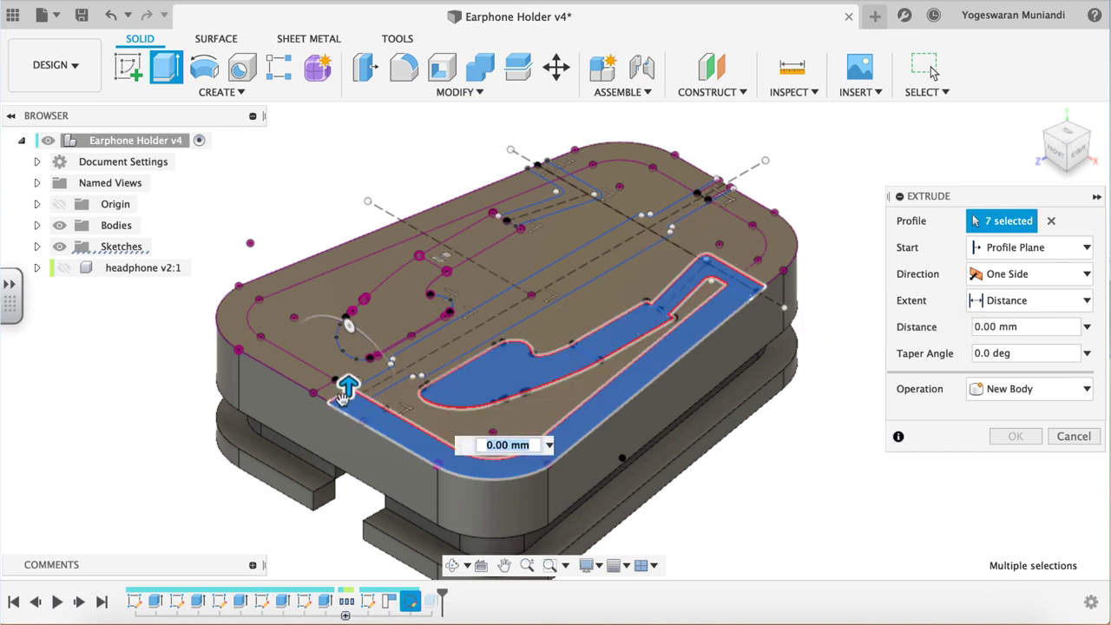
{"action": "left_click", "coordinate": [377, 396]}
{"action": "left_click", "coordinate": [434, 347]}
{"action": "left_click", "coordinate": [608, 252]}
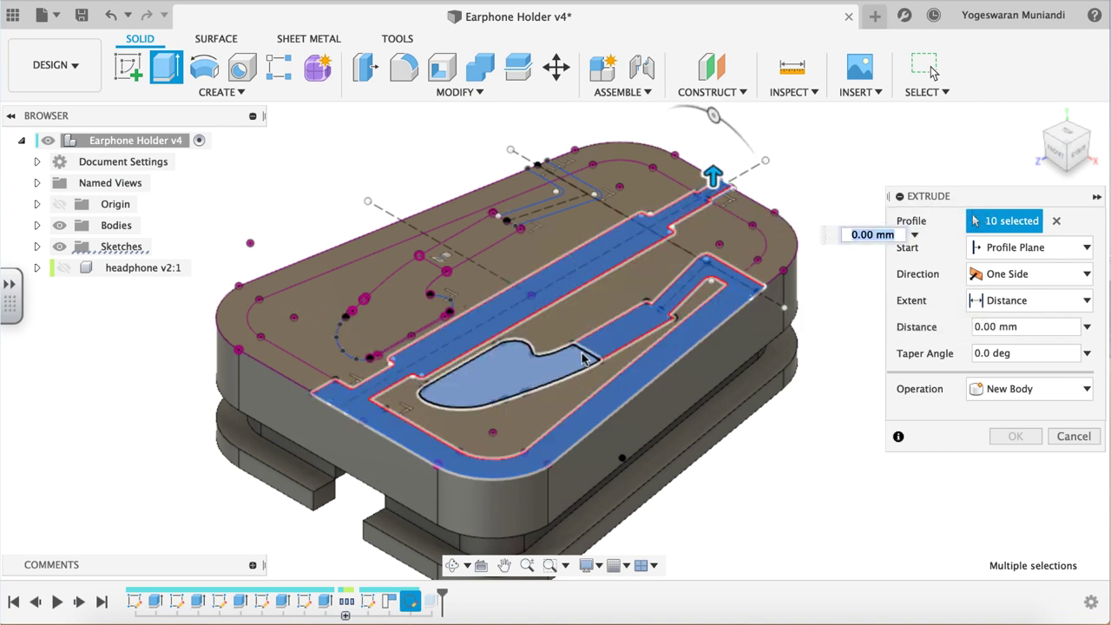
Add the inner earphone shapes, loops, top strip and small rectangles, totalling 18 profiles.
{"action": "scroll", "coordinate": [581, 358], "scroll_direction": "up", "scroll_amount": 3}
{"action": "left_click", "coordinate": [582, 359]}
{"action": "scroll", "coordinate": [573, 369], "scroll_direction": "down", "scroll_amount": 3}
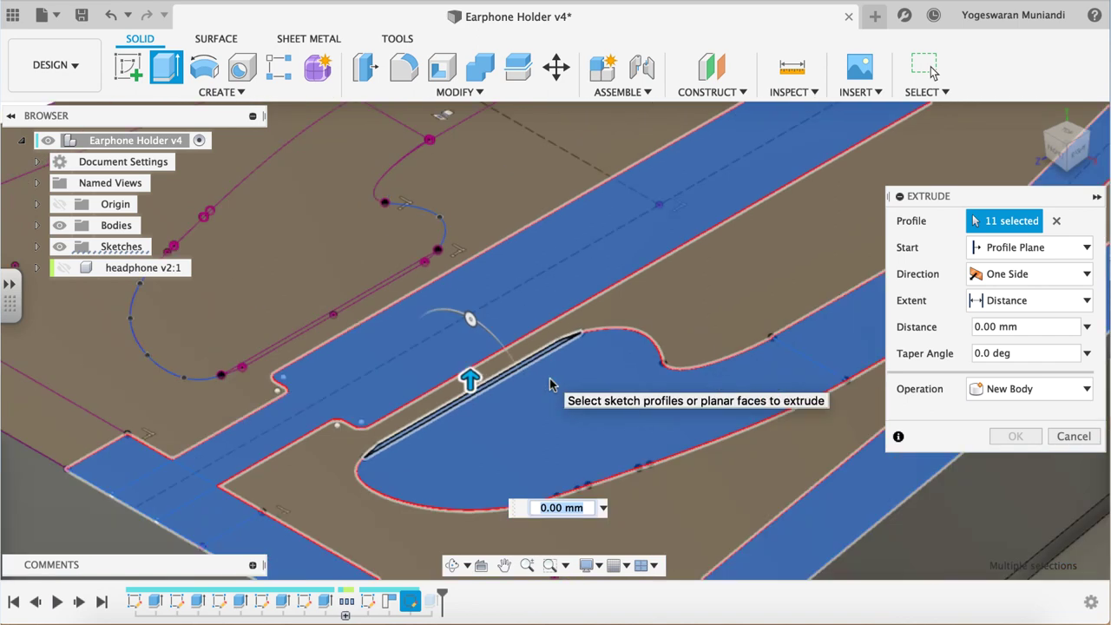
{"action": "scroll", "coordinate": [550, 385], "scroll_direction": "down", "scroll_amount": 3}
{"action": "left_click", "coordinate": [560, 391]}
{"action": "left_click", "coordinate": [425, 375]}
{"action": "left_click", "coordinate": [685, 178]}
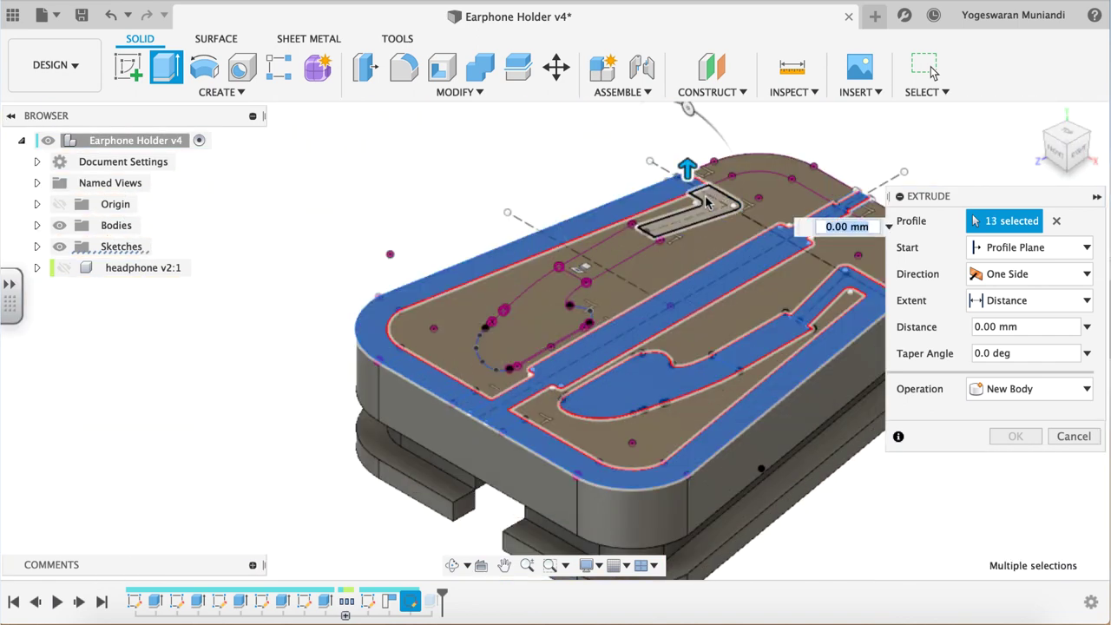
{"action": "left_click", "coordinate": [632, 241]}
{"action": "left_click", "coordinate": [530, 321]}
{"action": "scroll", "coordinate": [547, 338], "scroll_direction": "up", "scroll_amount": 2}
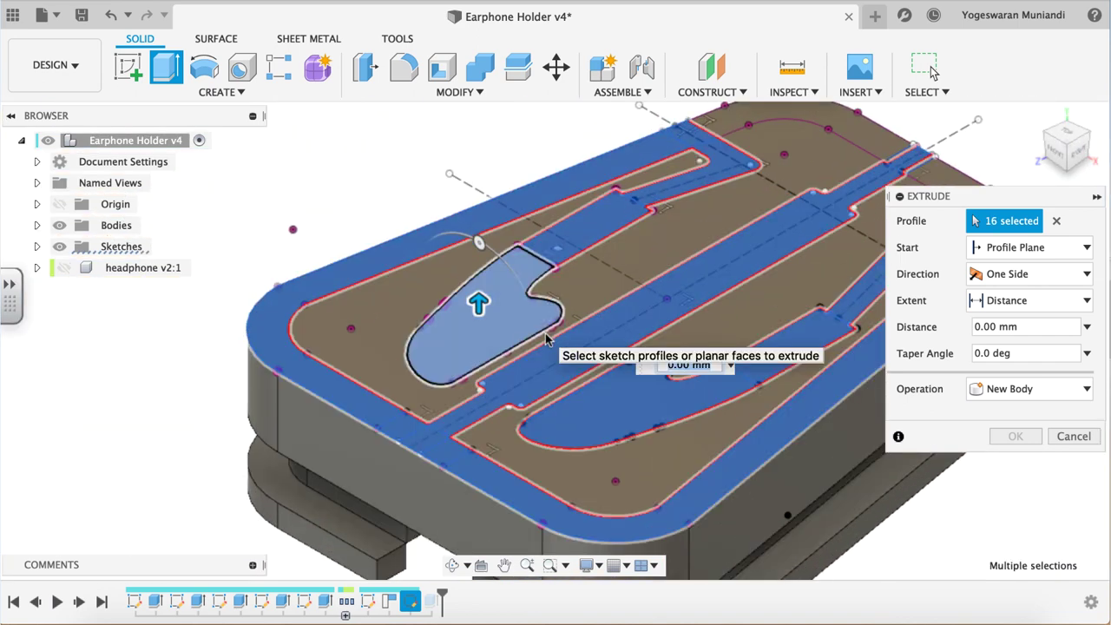
{"action": "scroll", "coordinate": [546, 338], "scroll_direction": "up", "scroll_amount": 2}
{"action": "scroll", "coordinate": [547, 339], "scroll_direction": "up", "scroll_amount": 4}
{"action": "left_click", "coordinate": [568, 234]}
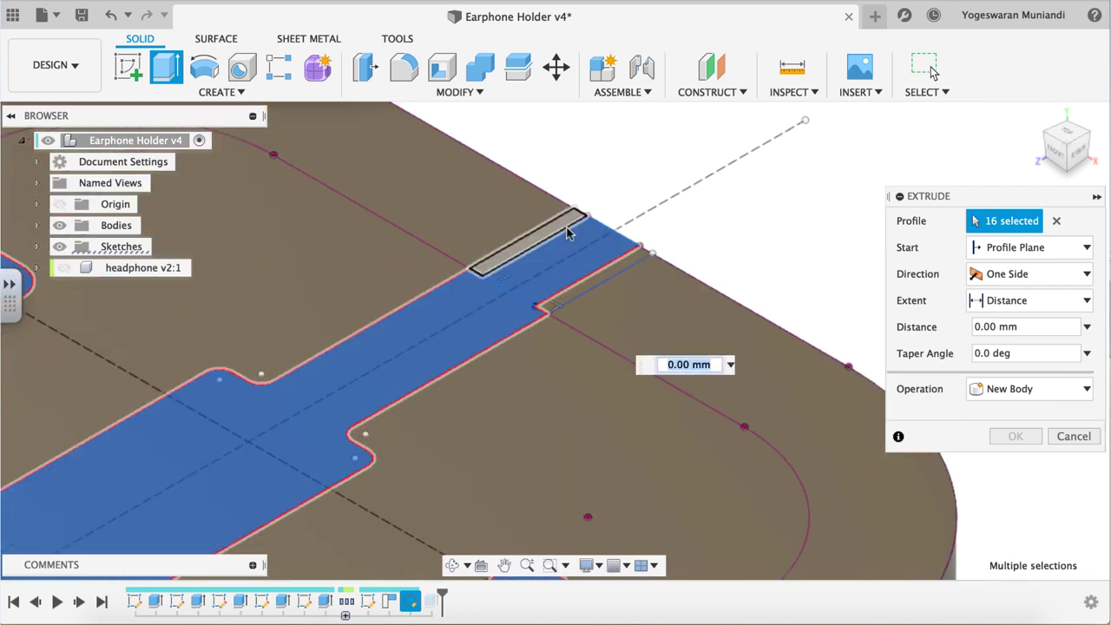
{"action": "left_click", "coordinate": [585, 283]}
{"action": "scroll", "coordinate": [586, 284], "scroll_direction": "down", "scroll_amount": 2}
{"action": "scroll", "coordinate": [570, 277], "scroll_direction": "down", "scroll_amount": 3}
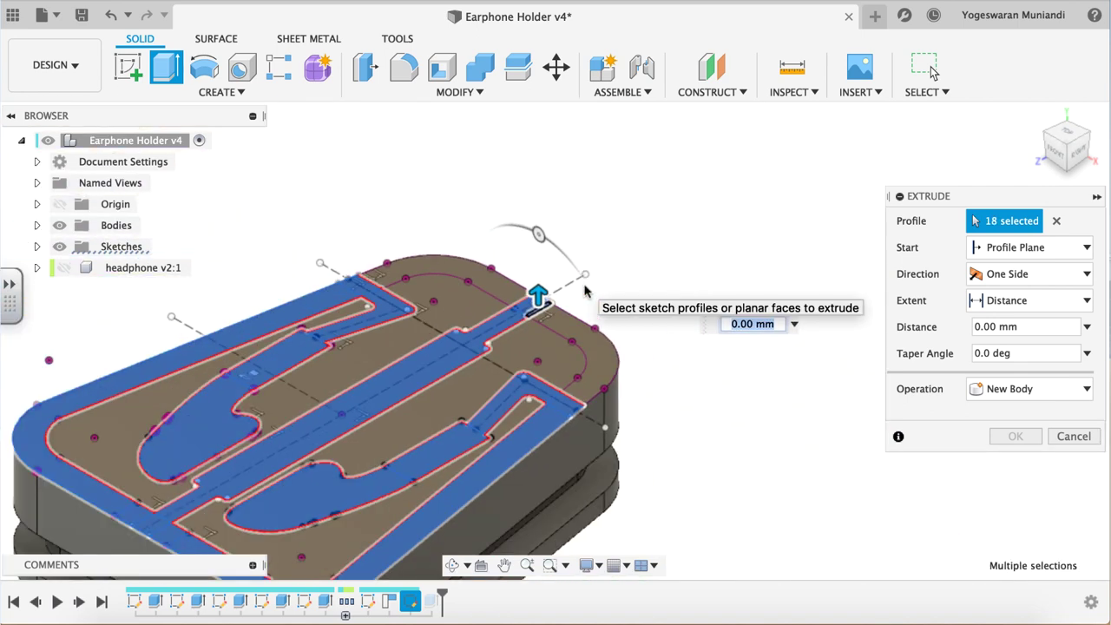
{"action": "scroll", "coordinate": [607, 274], "scroll_direction": "down", "scroll_amount": 2}
Cut the selected profiles -5 mm deep and hide the Sketches folder.
{"action": "type", "text": "-5"}
{"action": "key", "text": "Return"}
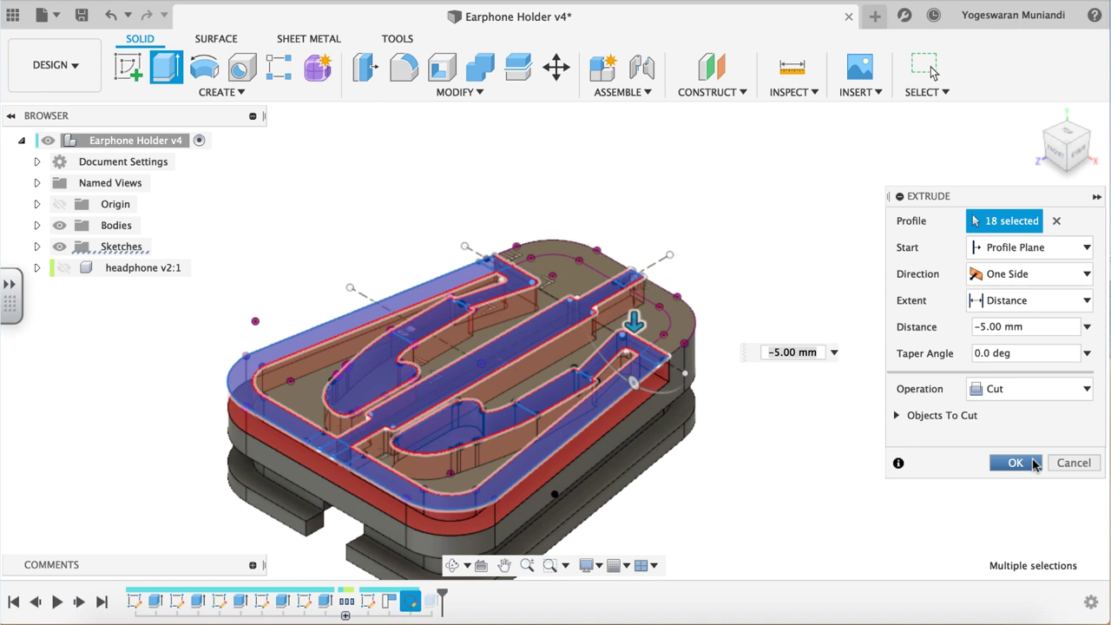
{"action": "left_click", "coordinate": [1016, 462]}
{"action": "left_click", "coordinate": [59, 246]}
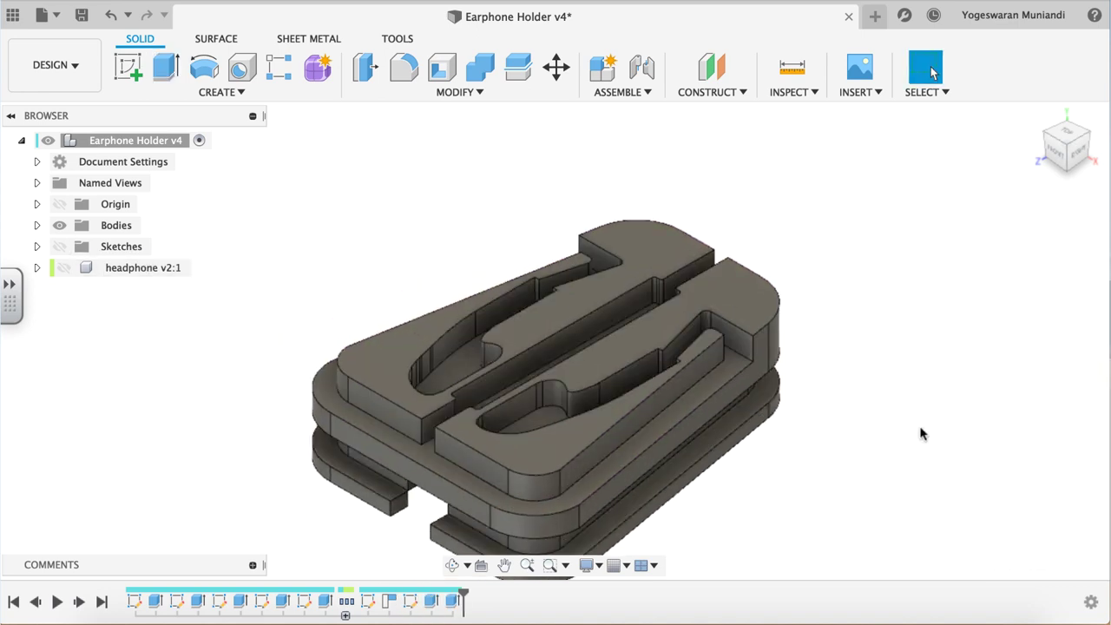
Create an offset construction plane 2 mm above the top face.
{"action": "scroll", "coordinate": [922, 434], "scroll_direction": "up", "scroll_amount": 5}
{"action": "scroll", "coordinate": [922, 434], "scroll_direction": "down", "scroll_amount": 1}
{"action": "scroll", "coordinate": [922, 434], "scroll_direction": "down", "scroll_amount": 2}
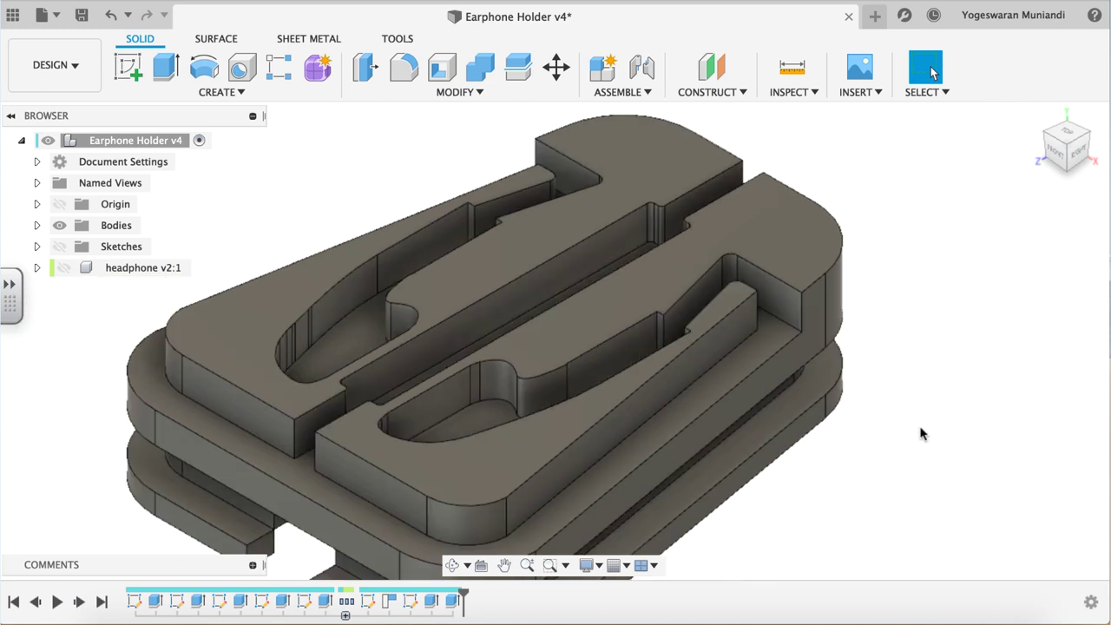
{"action": "scroll", "coordinate": [922, 434], "scroll_direction": "down", "scroll_amount": 2}
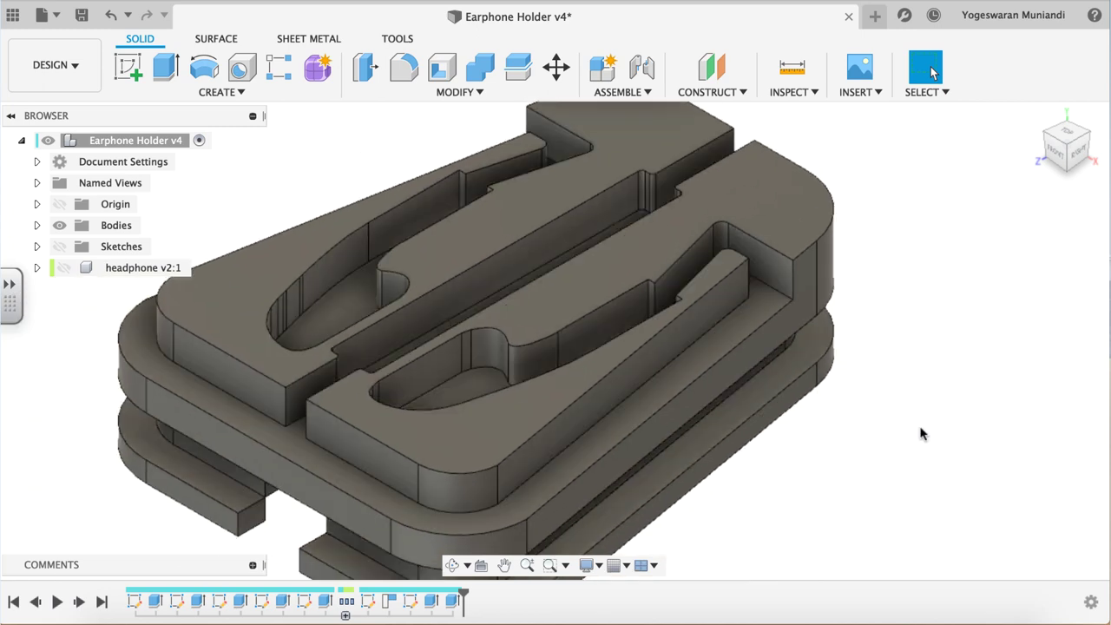
{"action": "scroll", "coordinate": [922, 434], "scroll_direction": "down", "scroll_amount": 3}
{"action": "left_click", "coordinate": [712, 92]}
{"action": "left_click", "coordinate": [729, 112]}
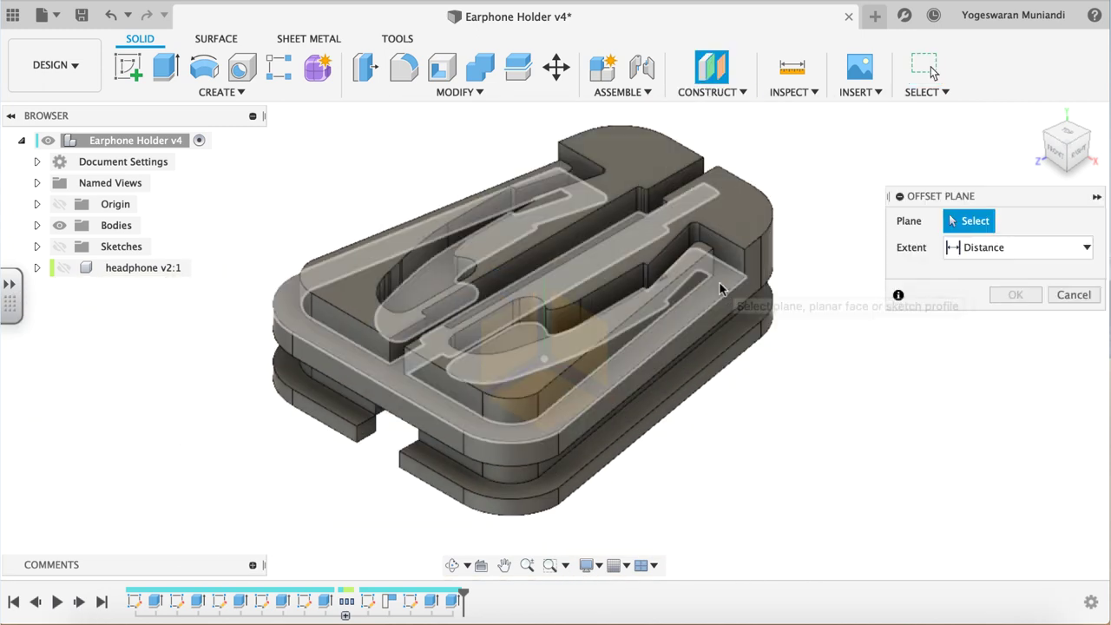
{"action": "left_click", "coordinate": [718, 289]}
{"action": "left_click_drag", "start_coordinate": [536, 268], "coordinate": [543, 244]}
{"action": "type", "text": "2"}
{"action": "left_click", "coordinate": [1015, 321]}
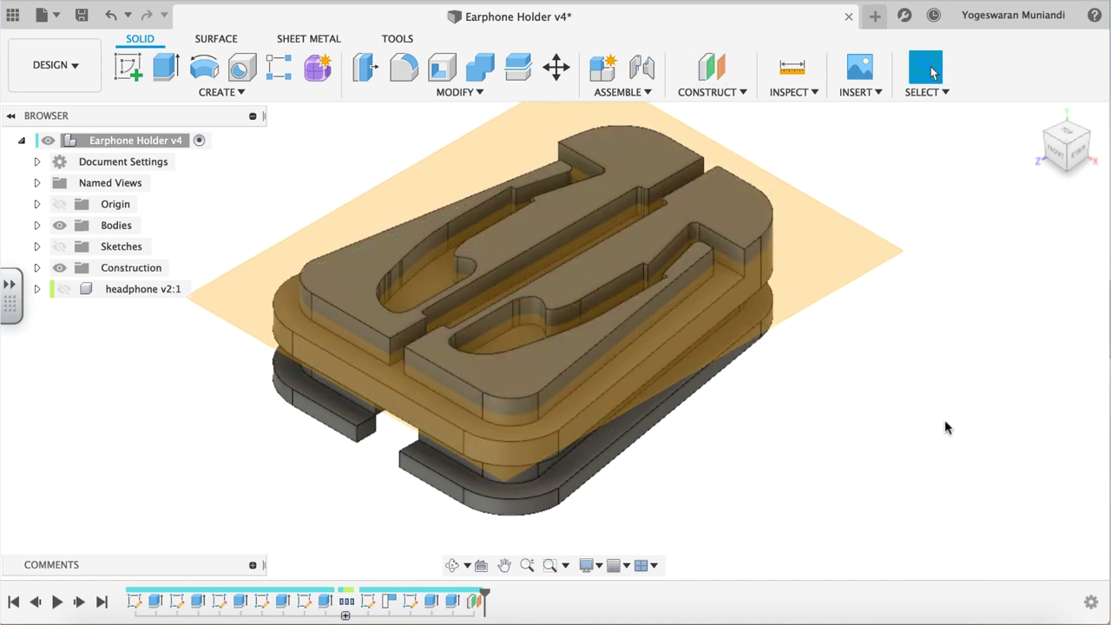
Create a sketch on the offset plane and project the body outline into it.
{"action": "key", "text": "p"}
{"action": "left_click", "coordinate": [885, 252]}
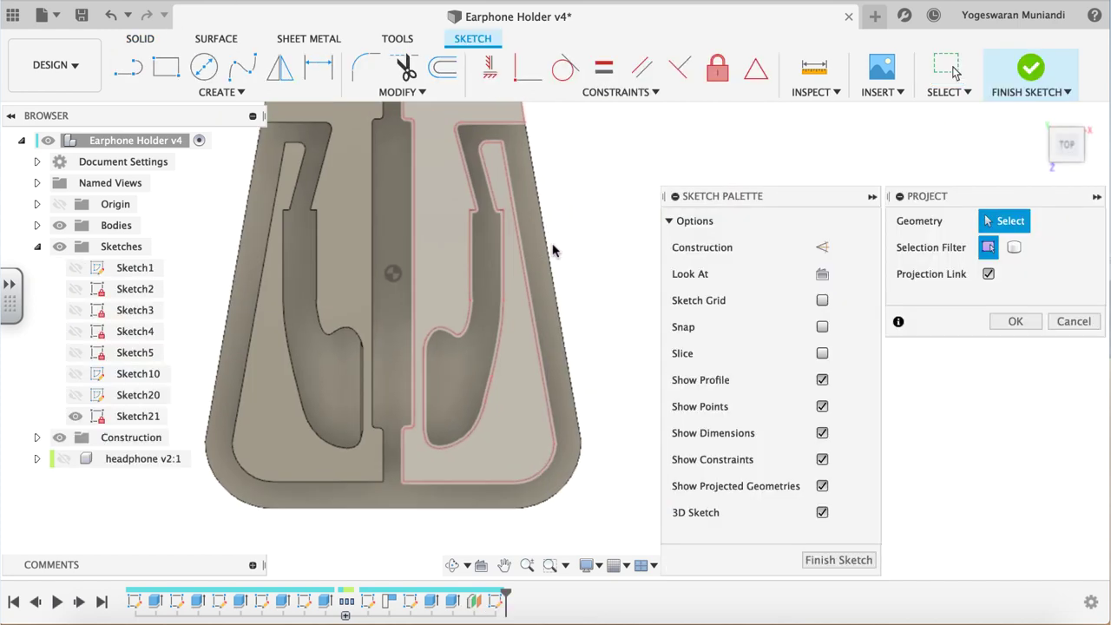
{"action": "left_click", "coordinate": [532, 215]}
{"action": "key", "text": "Return"}
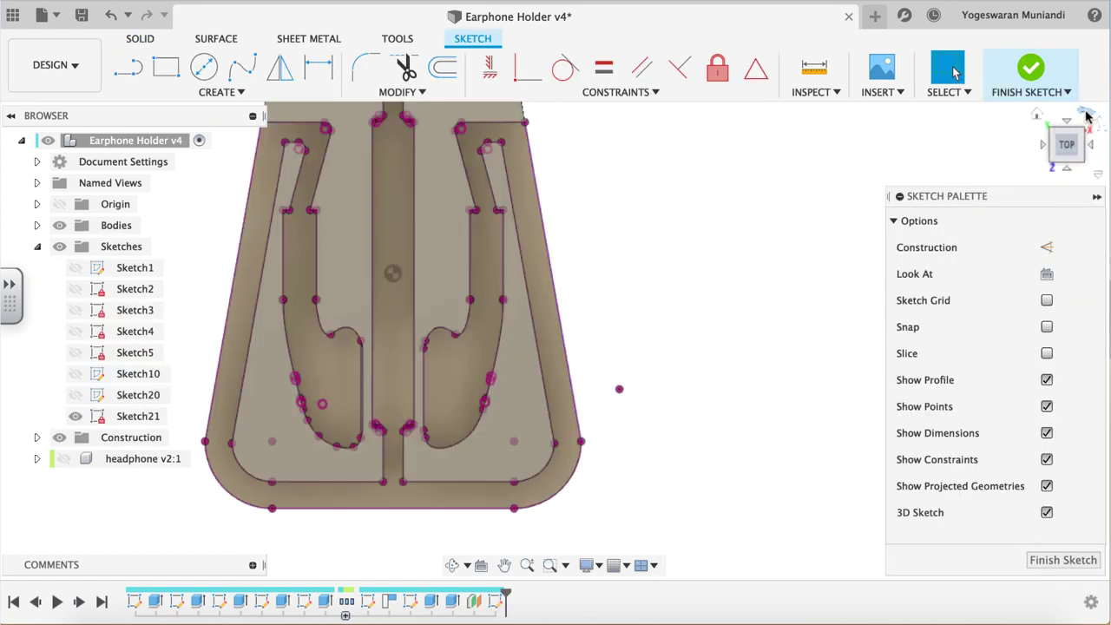
Draw a short line from the slot's lower corner to the holder's left edge.
{"action": "left_click", "coordinate": [1087, 116]}
{"action": "scroll", "coordinate": [403, 469], "scroll_direction": "up", "scroll_amount": 3}
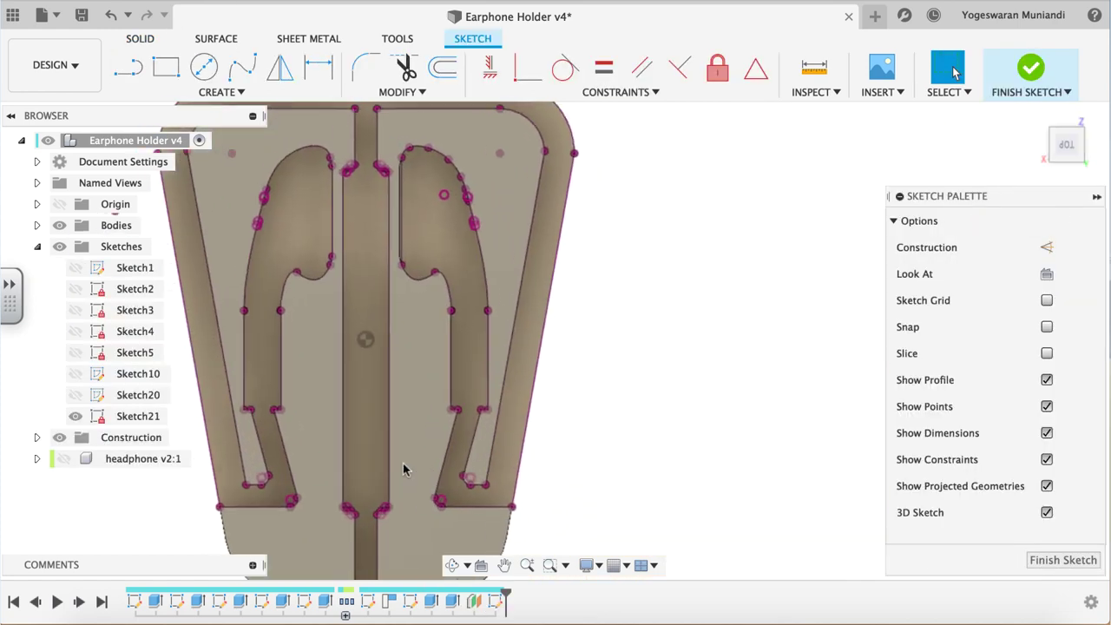
{"action": "scroll", "coordinate": [551, 439], "scroll_direction": "left", "scroll_amount": 5}
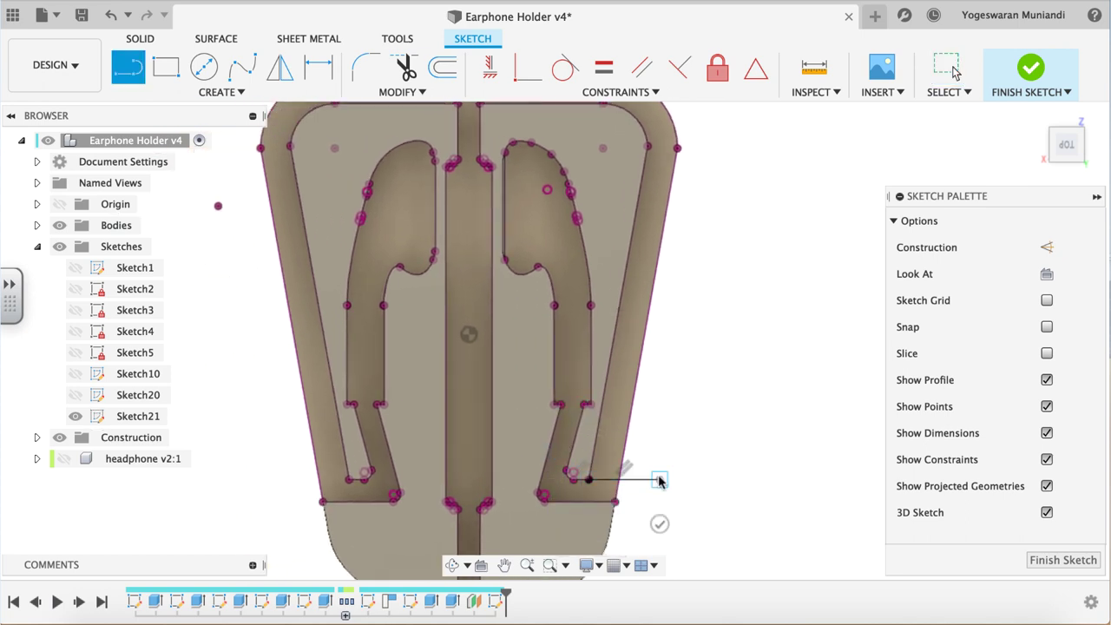
{"action": "left_click", "coordinate": [348, 478]}
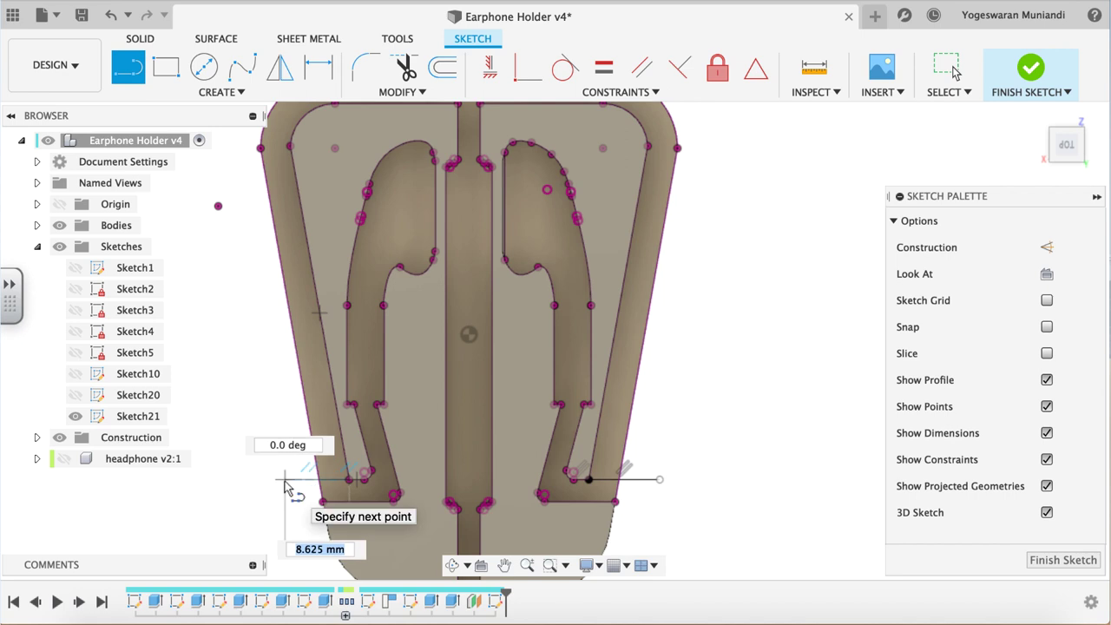
{"action": "left_click", "coordinate": [285, 480]}
{"action": "key", "text": "Escape"}
{"action": "key", "text": "e"}
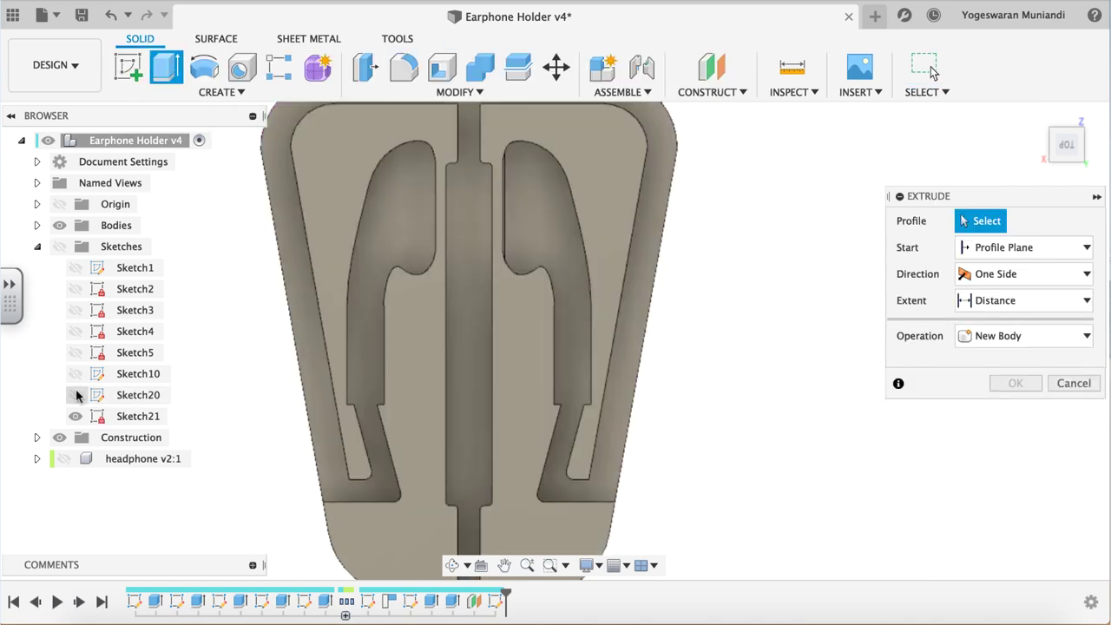
Extrude the rim and centre strip profile 3 mm up, joined to the existing body.
{"action": "left_click", "coordinate": [60, 249]}
{"action": "left_click", "coordinate": [635, 330]}
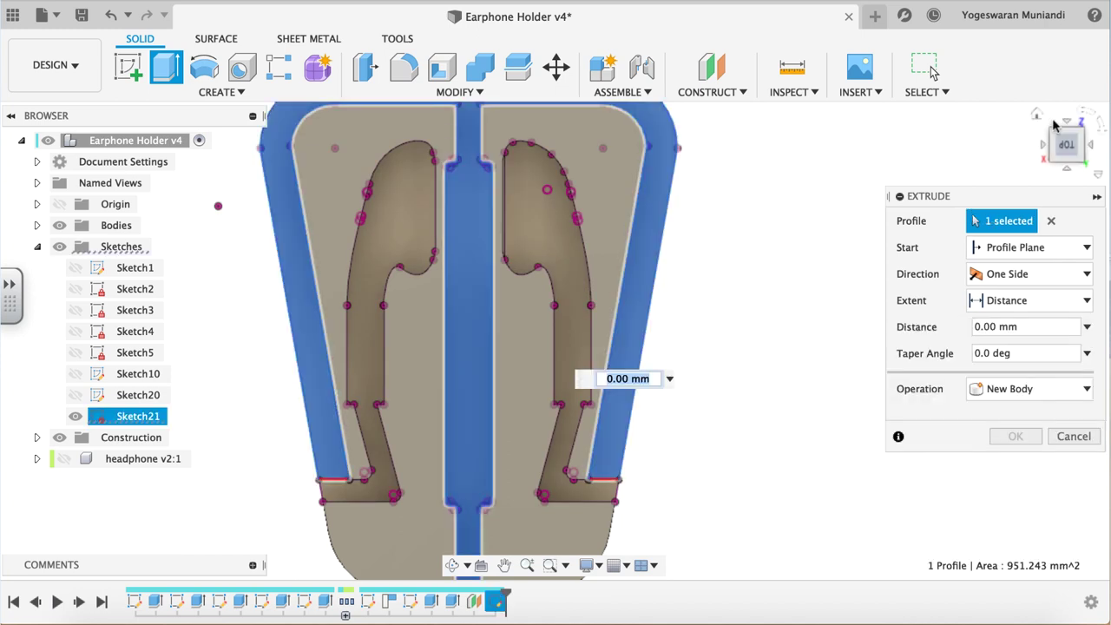
{"action": "left_click", "coordinate": [1036, 115]}
{"action": "scroll", "coordinate": [816, 312], "scroll_direction": "up", "scroll_amount": 5}
{"action": "type", "text": "3"}
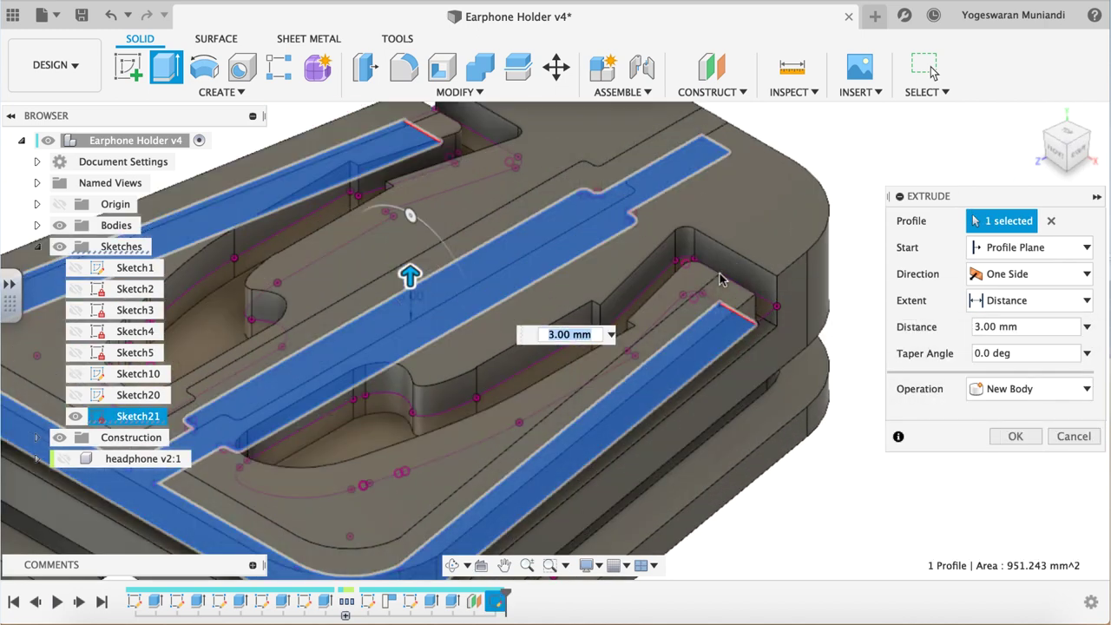
{"action": "left_click", "coordinate": [1021, 392]}
{"action": "left_click", "coordinate": [993, 416]}
{"action": "key", "text": "Return"}
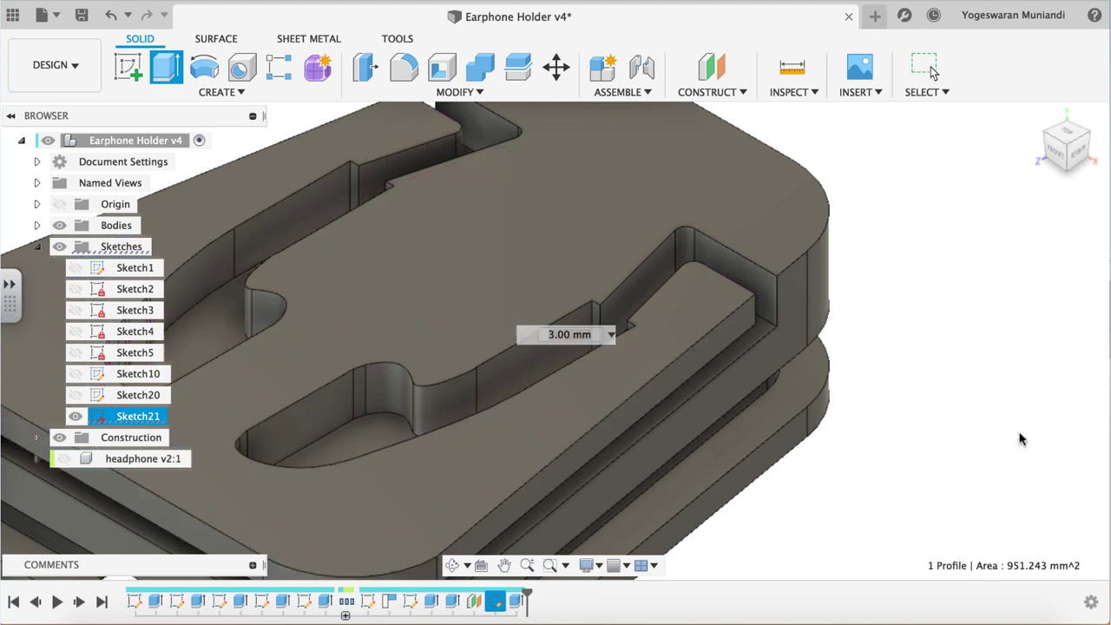
Start a new sketch on the holder's top face.
{"action": "scroll", "coordinate": [885, 455], "scroll_direction": "down", "scroll_amount": 5}
{"action": "scroll", "coordinate": [885, 454], "scroll_direction": "left", "scroll_amount": 1}
{"action": "scroll", "coordinate": [885, 455], "scroll_direction": "left", "scroll_amount": 4}
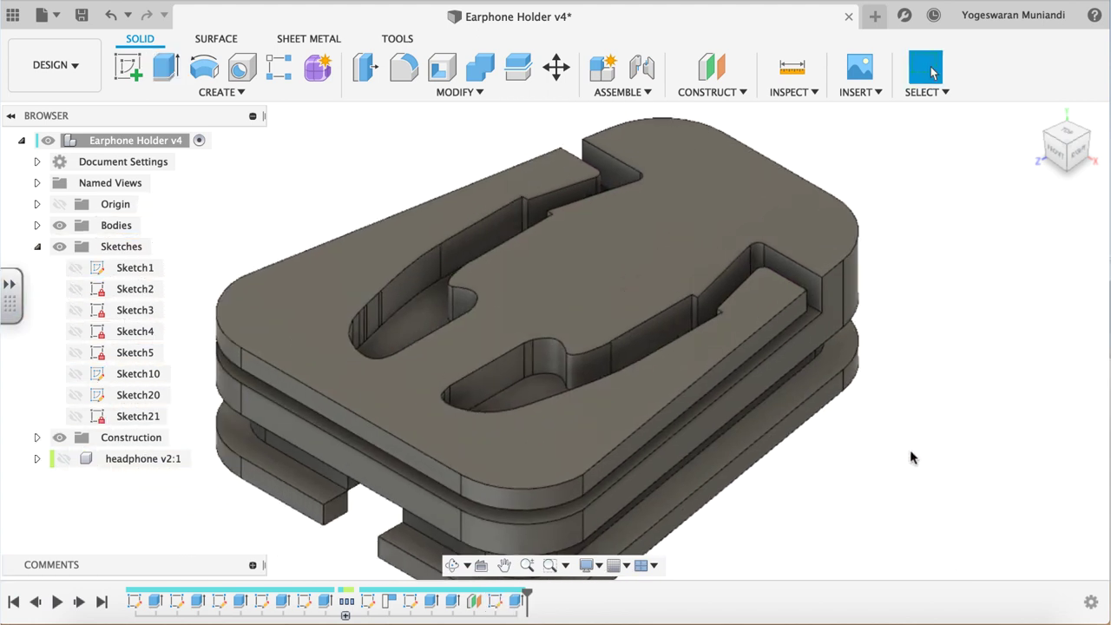
{"action": "scroll", "coordinate": [912, 457], "scroll_direction": "down", "scroll_amount": 2}
{"action": "scroll", "coordinate": [911, 457], "scroll_direction": "right", "scroll_amount": 1}
{"action": "left_click", "coordinate": [144, 75]}
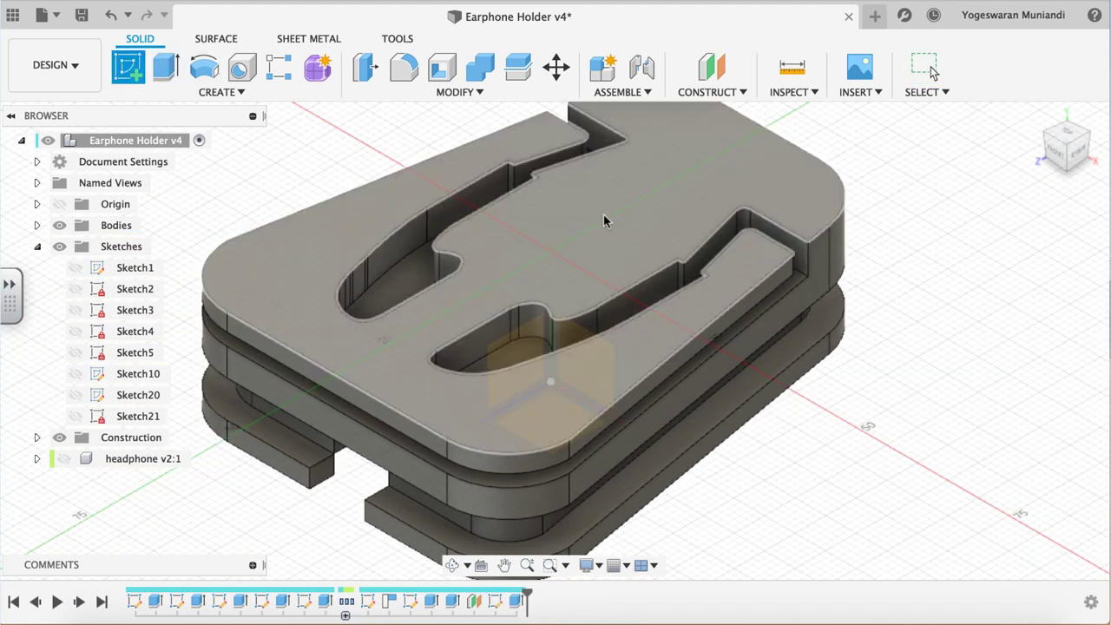
{"action": "left_click", "coordinate": [630, 233]}
Project the top layer's upper and lower faces into the new sketch.
{"action": "key", "text": "p"}
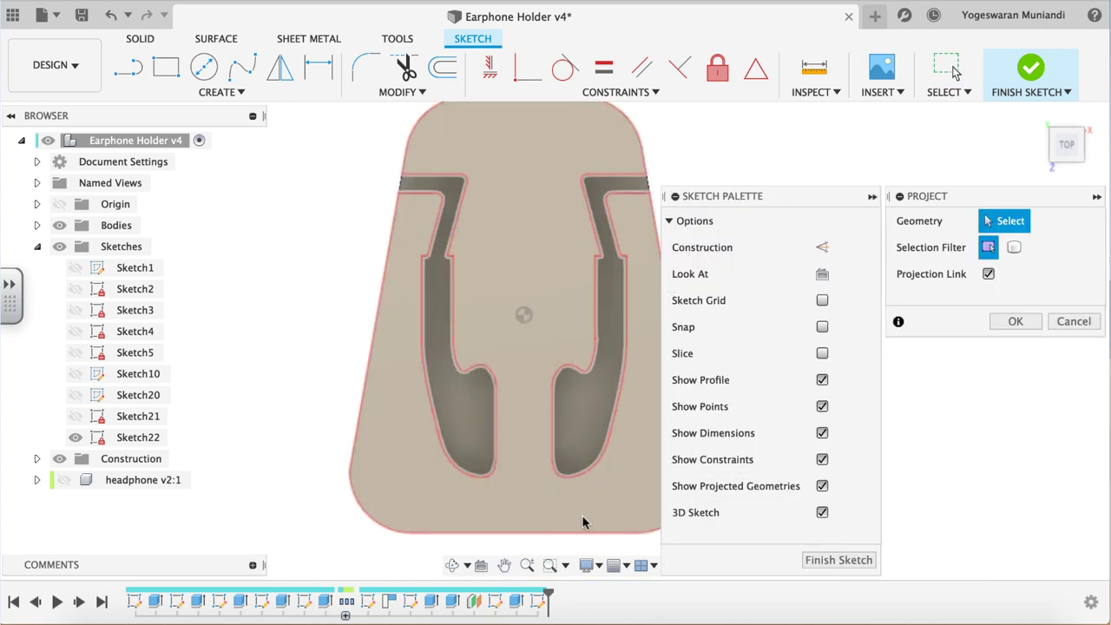
{"action": "scroll", "coordinate": [488, 331], "scroll_direction": "down", "scroll_amount": 2}
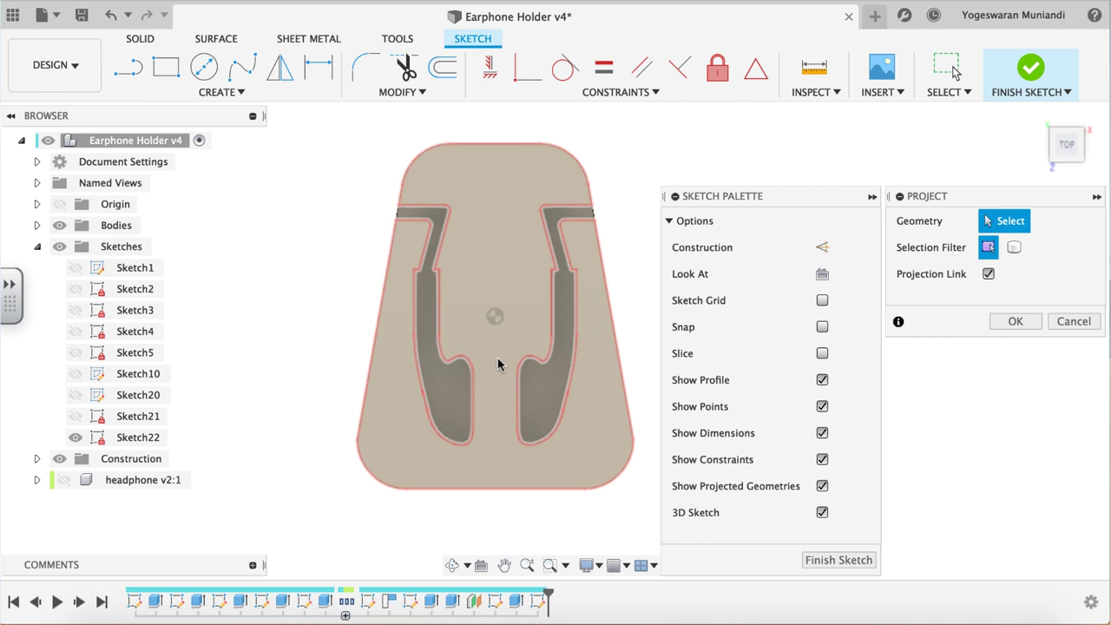
{"action": "scroll", "coordinate": [576, 421], "scroll_direction": "up", "scroll_amount": 2}
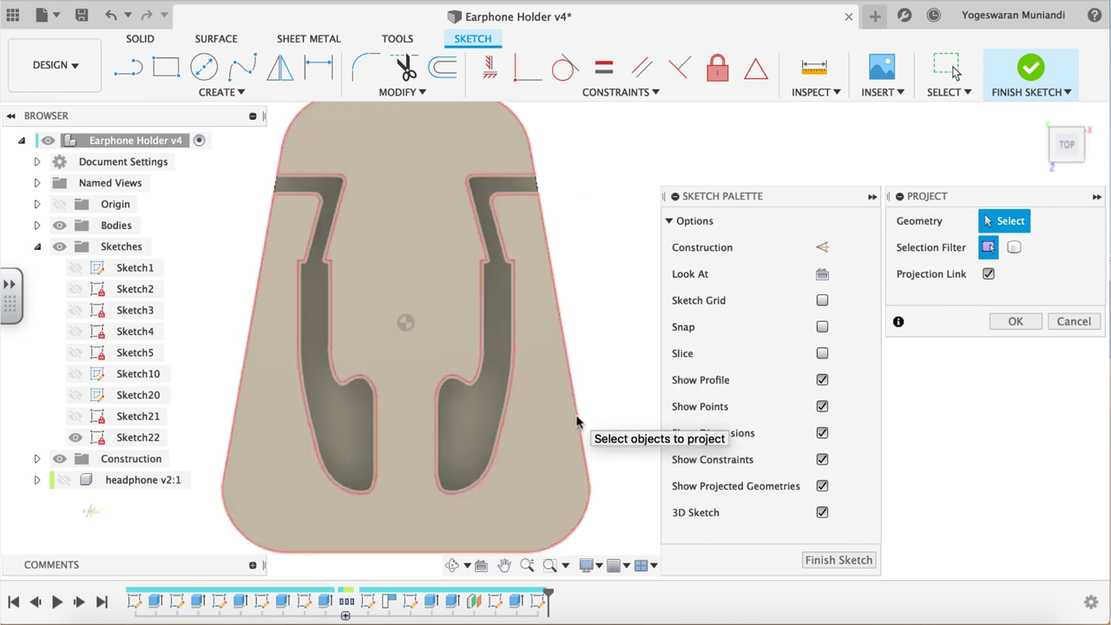
{"action": "left_click", "coordinate": [572, 421]}
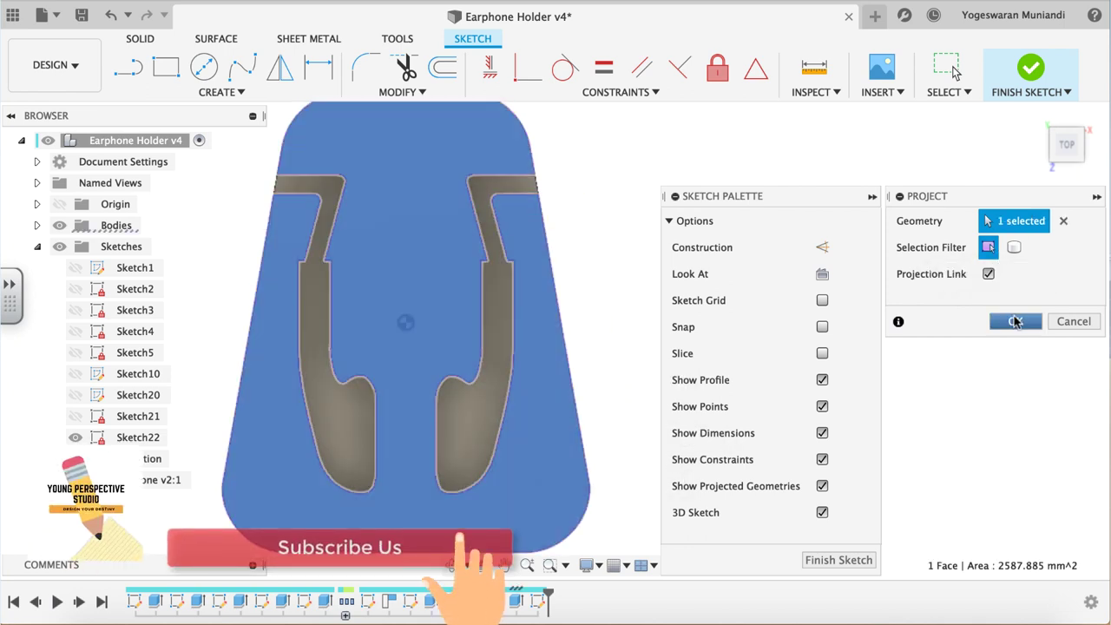
{"action": "left_click", "coordinate": [1015, 321]}
{"action": "key", "text": "p"}
{"action": "left_click", "coordinate": [416, 413]}
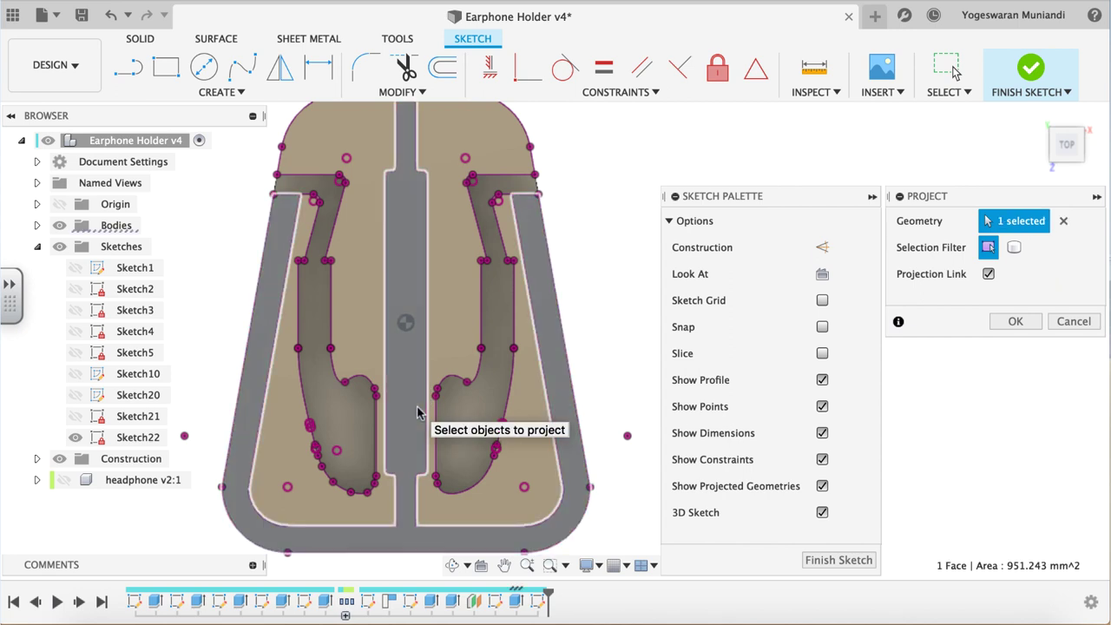
{"action": "key", "text": "Return"}
{"action": "scroll", "coordinate": [419, 434], "scroll_direction": "up", "scroll_amount": 3}
Draw two short vertical channel lines at the centre and trim the extra curves.
{"action": "key", "text": "l"}
{"action": "left_click", "coordinate": [426, 474]}
{"action": "key", "text": "Escape"}
{"action": "left_click", "coordinate": [444, 474]}
{"action": "key", "text": "Escape"}
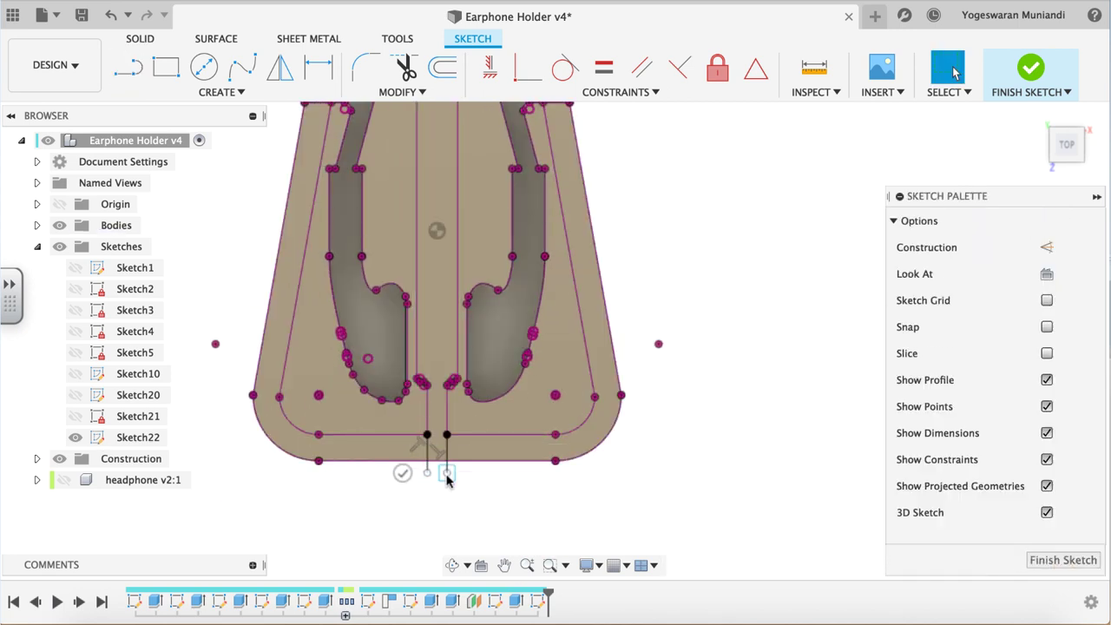
{"action": "scroll", "coordinate": [447, 478], "scroll_direction": "up", "scroll_amount": 4}
{"action": "key", "text": "t"}
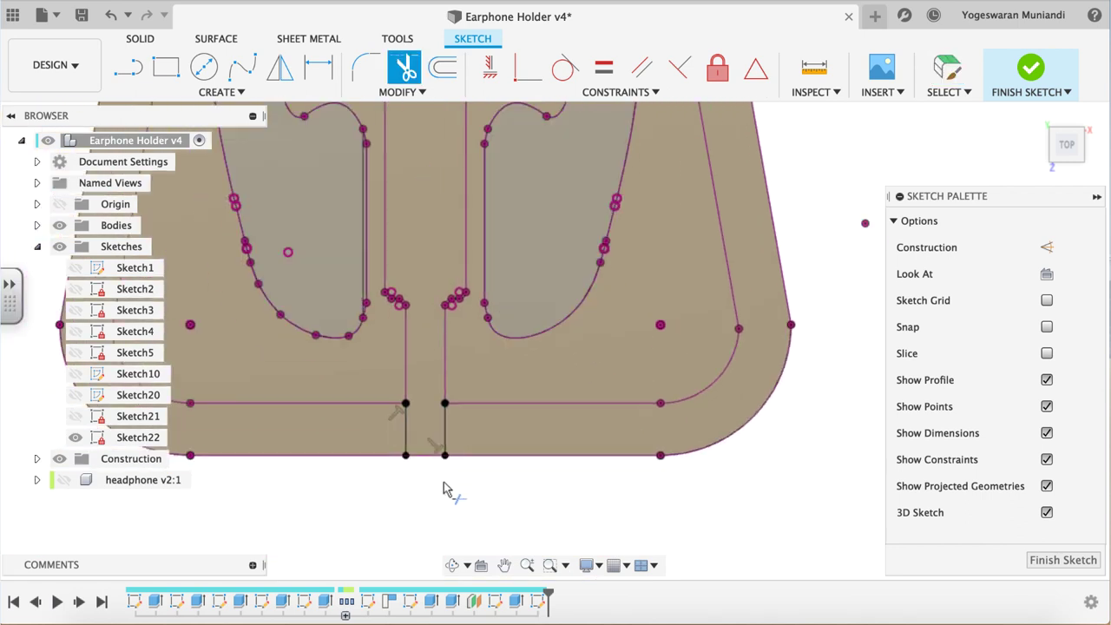
{"action": "key", "text": "Escape"}
Cut the central channel profile 3 mm down into the top layer.
{"action": "key", "text": "e"}
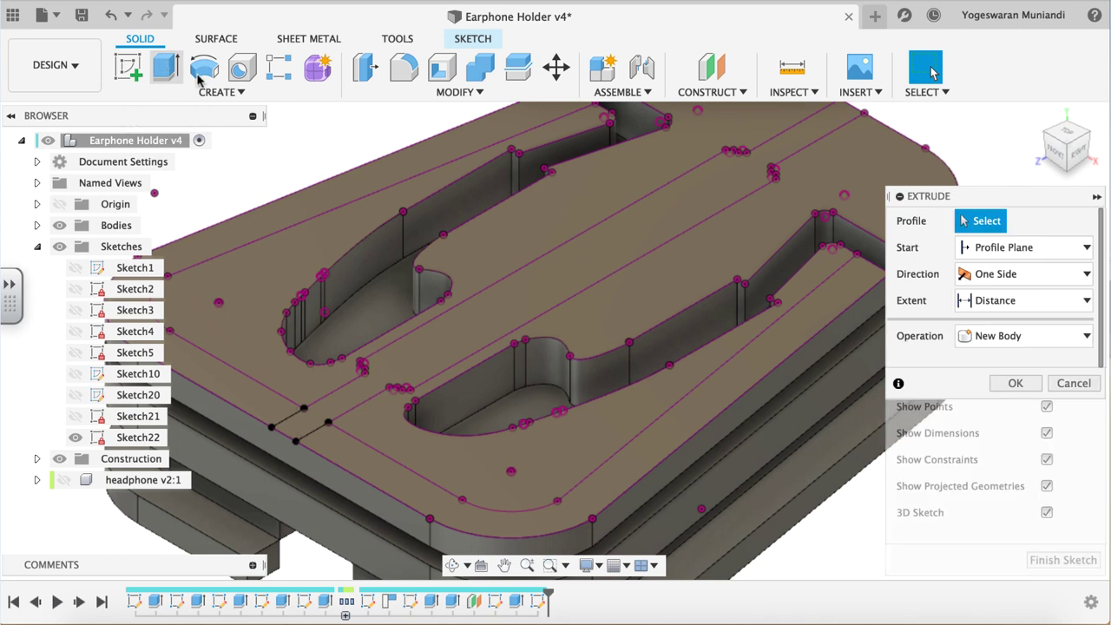
{"action": "left_click", "coordinate": [384, 322]}
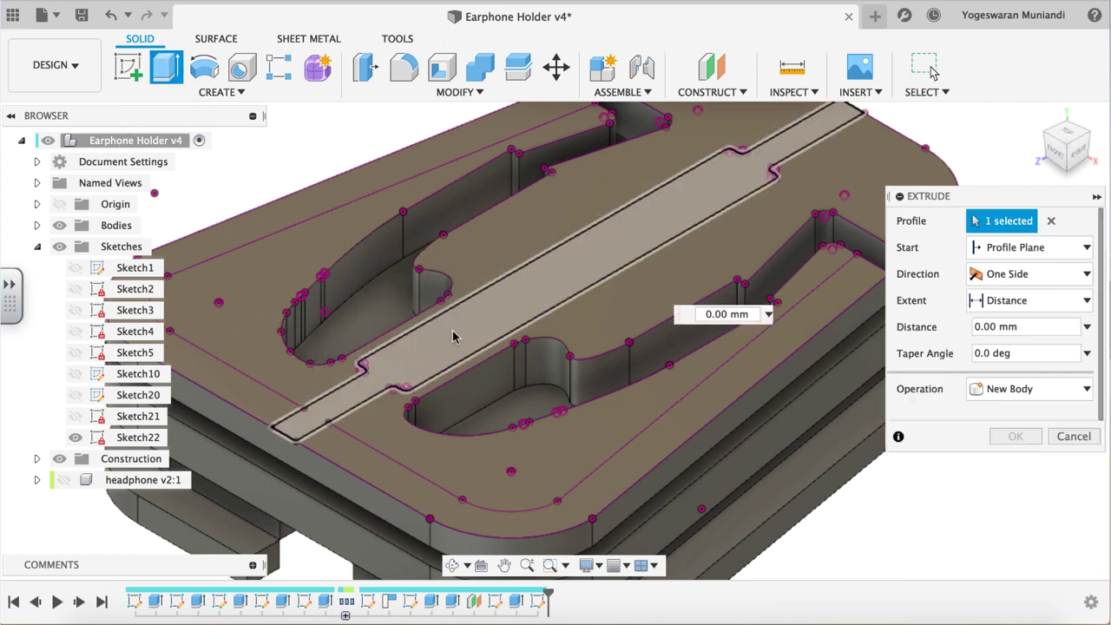
{"action": "middle_click_drag", "start_coordinate": [568, 200], "coordinate": [568, 217], "text": "shift"}
{"action": "left_click_drag", "start_coordinate": [567, 216], "coordinate": [541, 521]}
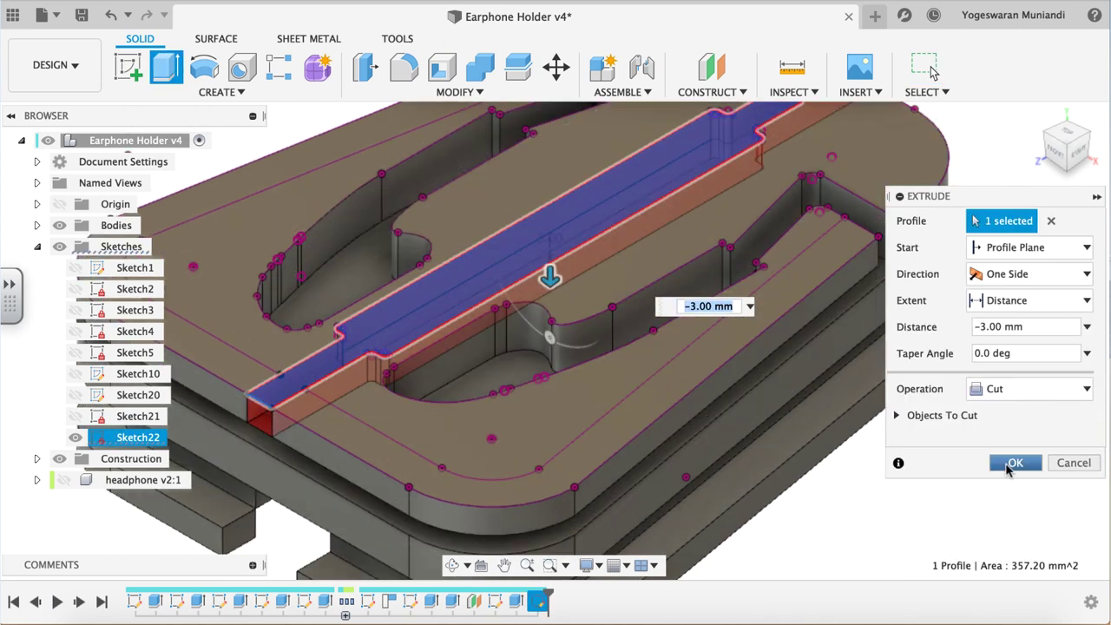
{"action": "left_click", "coordinate": [1011, 465]}
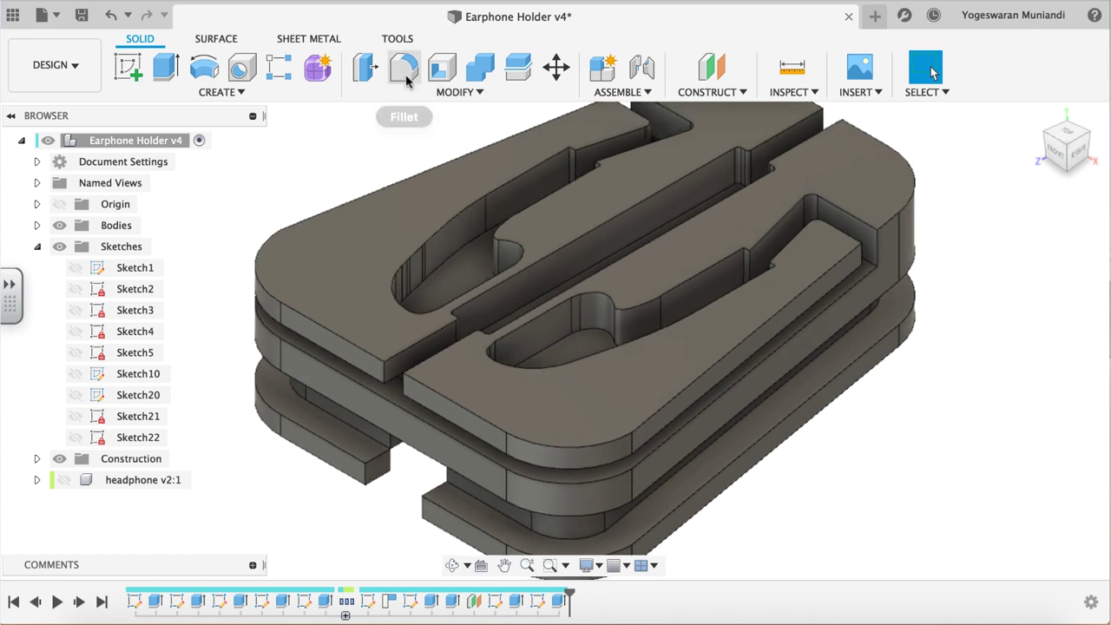
Round four vertical corner edges with a 5 mm fillet.
{"action": "left_click", "coordinate": [403, 69]}
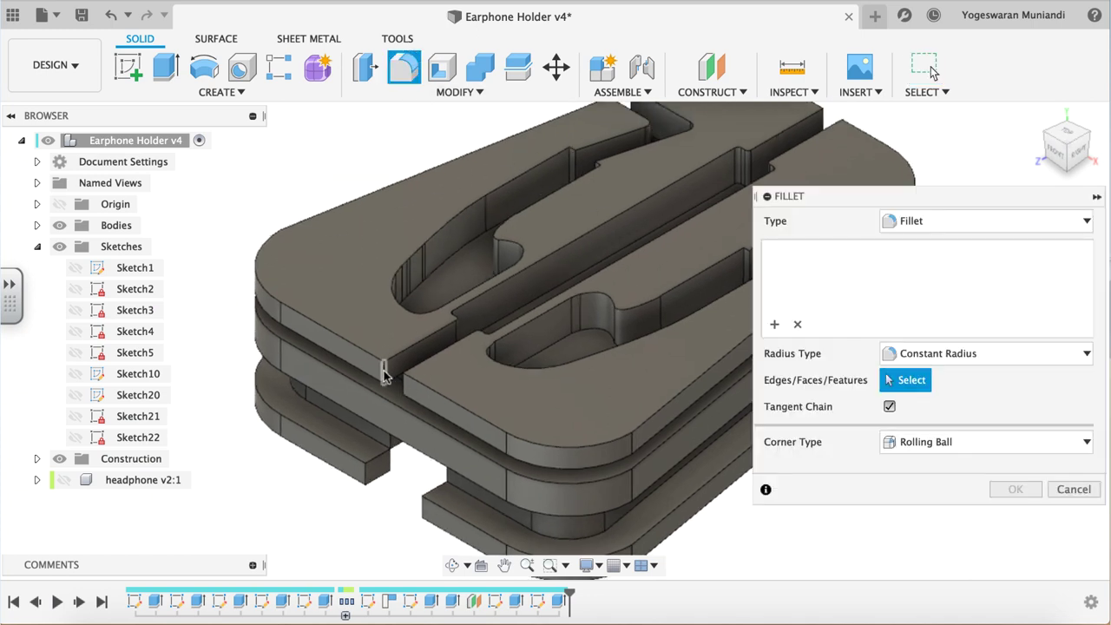
{"action": "left_click", "coordinate": [387, 382]}
{"action": "left_click", "coordinate": [404, 385]}
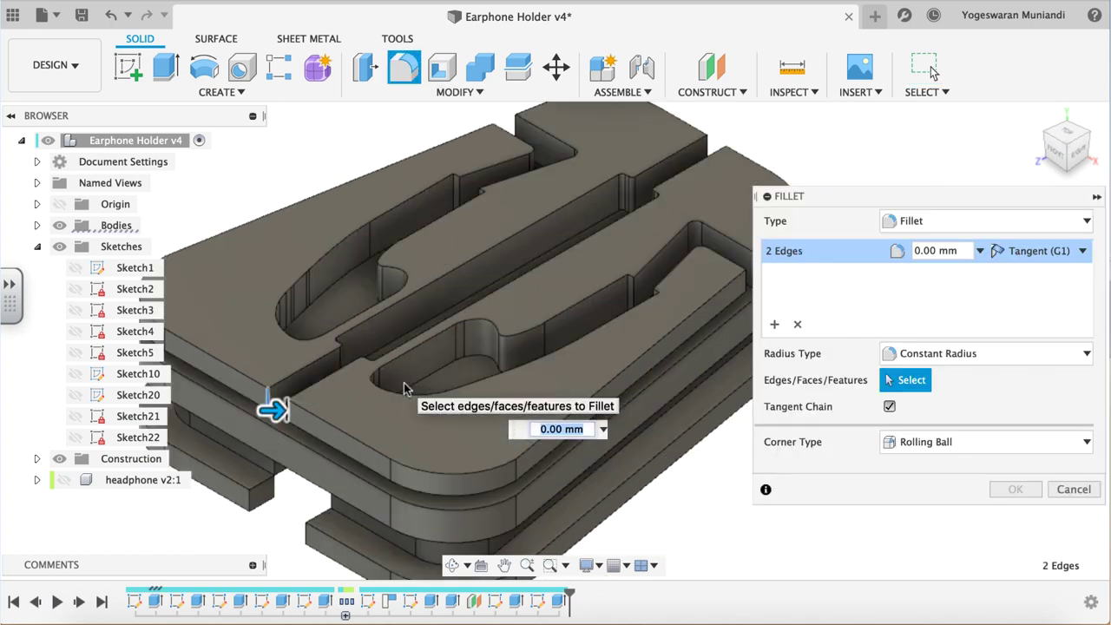
{"action": "left_click", "coordinate": [708, 150]}
{"action": "left_click", "coordinate": [726, 154]}
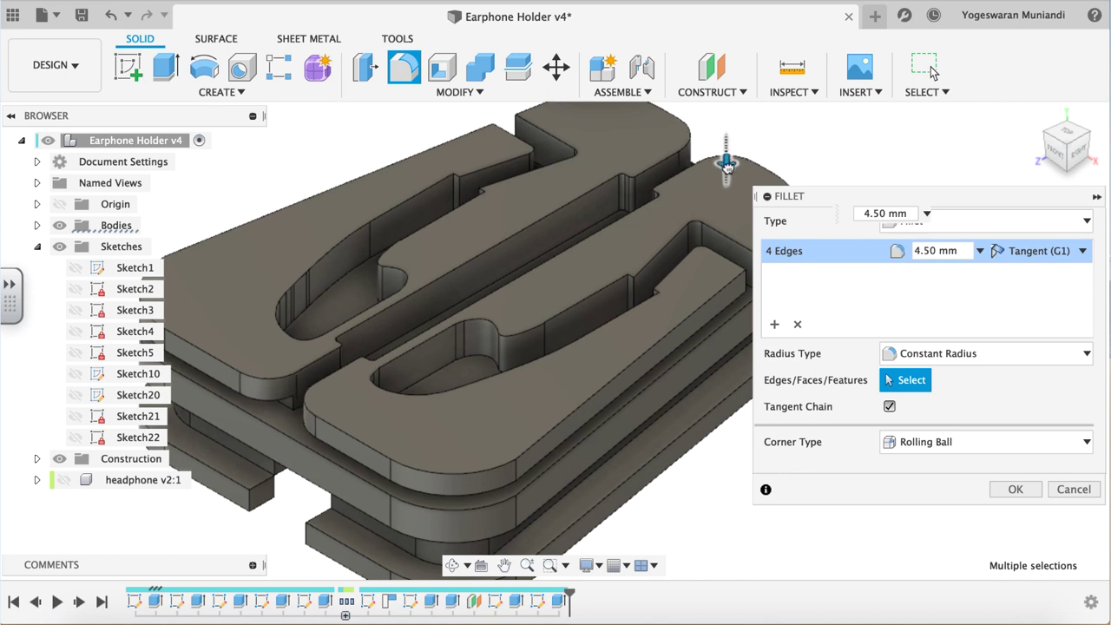
{"action": "left_click", "coordinate": [911, 250]}
{"action": "type", "text": "5"}
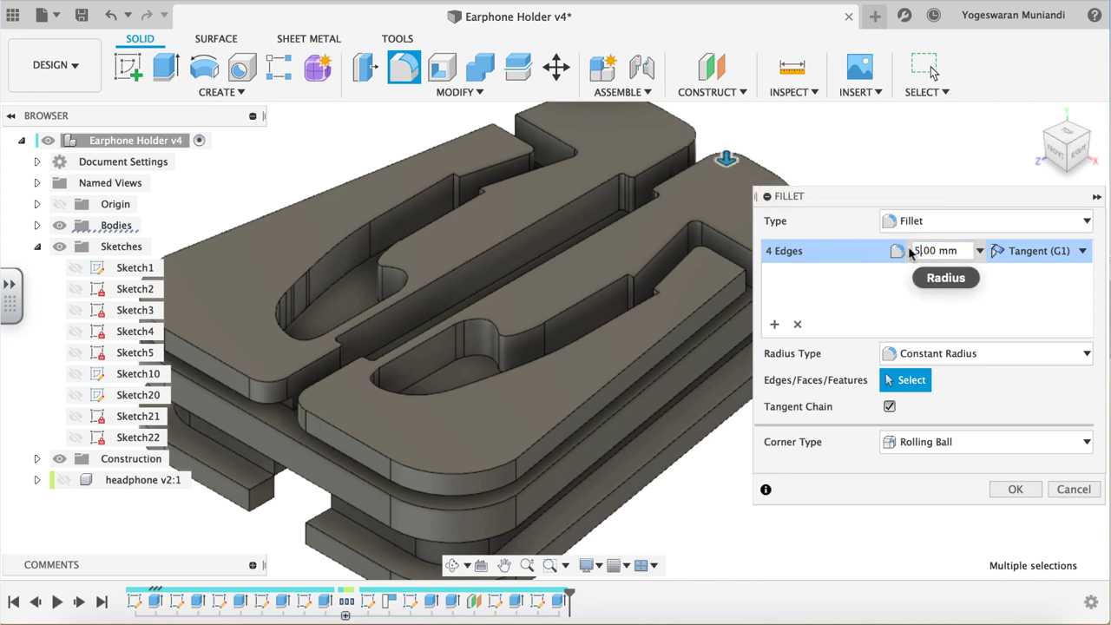
{"action": "left_click", "coordinate": [989, 486]}
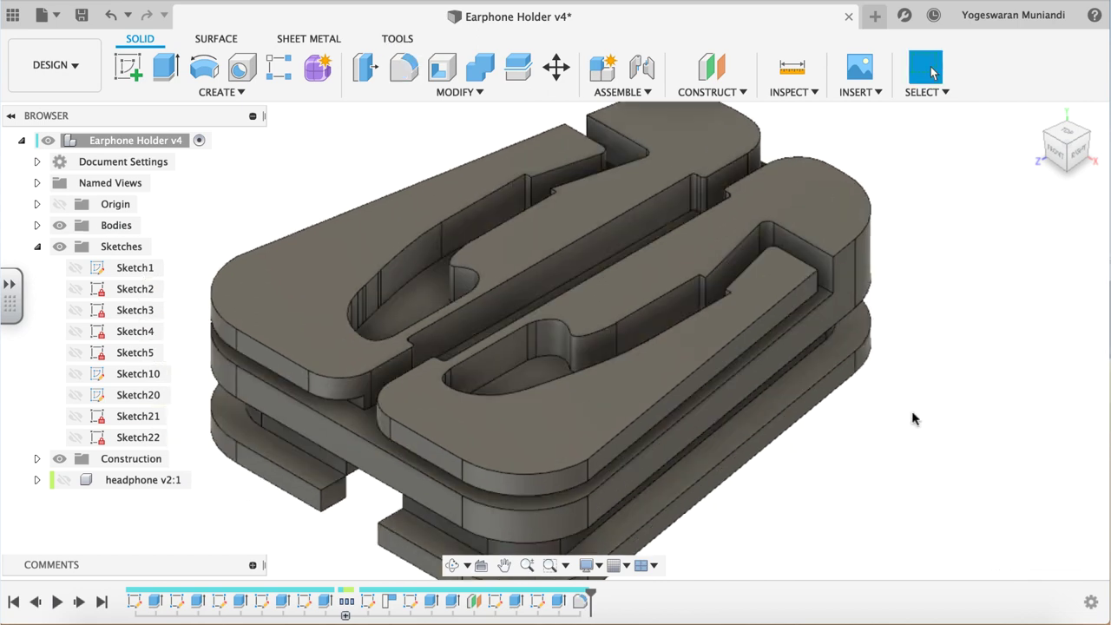
Round four more edges with a 2 mm fillet.
{"action": "left_click", "coordinate": [404, 68]}
{"action": "left_click", "coordinate": [668, 291]}
{"action": "left_click", "coordinate": [431, 147]}
{"action": "left_click", "coordinate": [427, 143]}
{"action": "left_click", "coordinate": [682, 292]}
{"action": "type", "text": "2"}
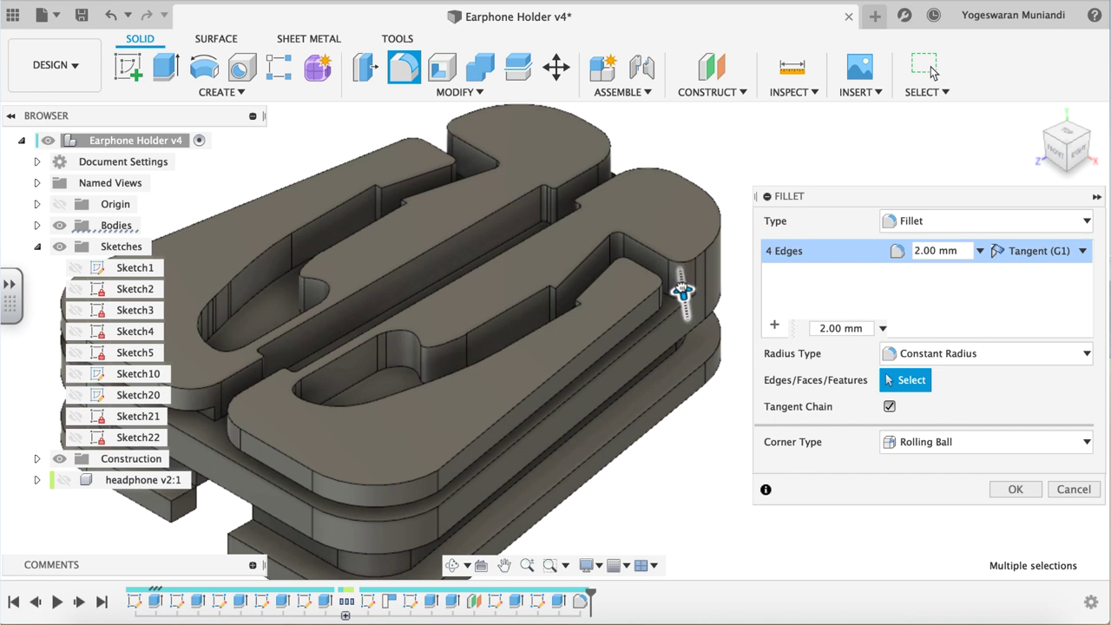
{"action": "left_click", "coordinate": [1012, 489]}
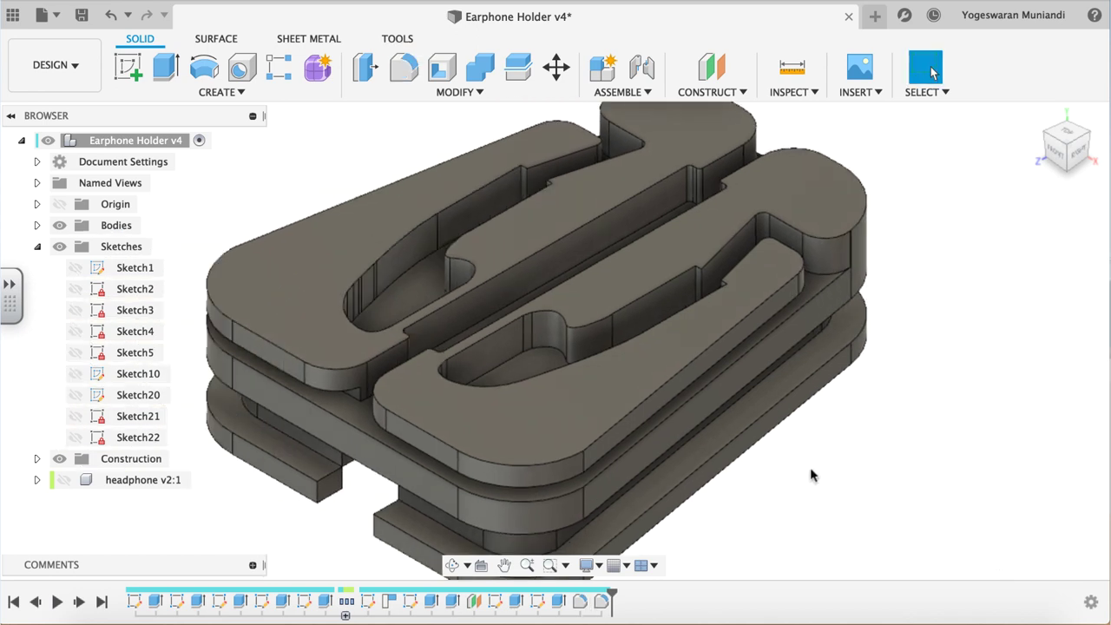
{"action": "middle_click_drag", "start_coordinate": [809, 467], "coordinate": [612, 178], "text": "shift"}
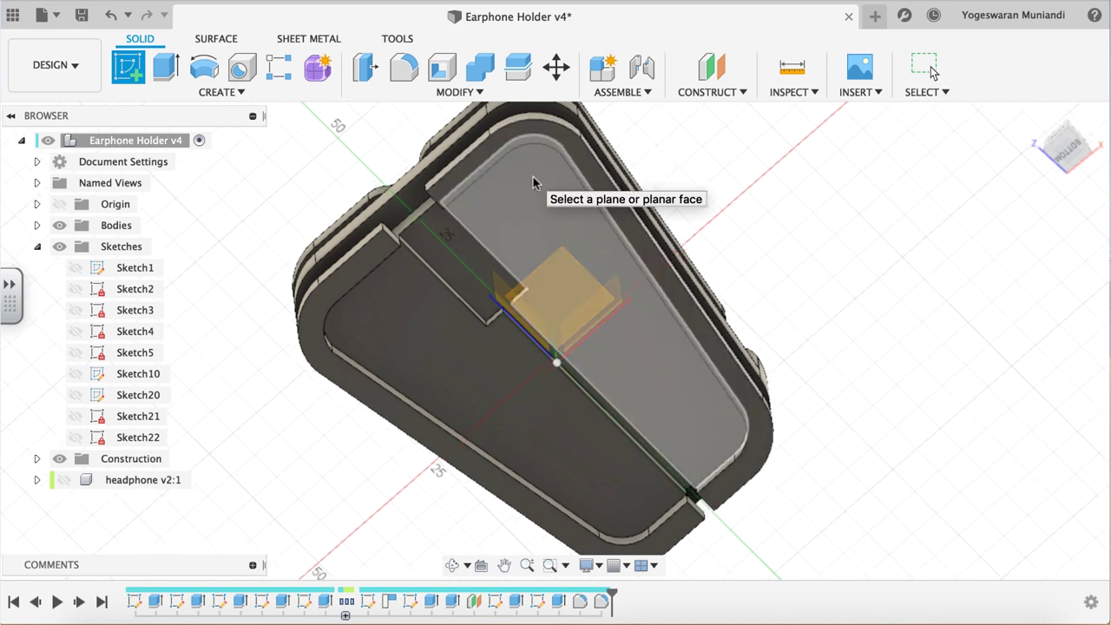
Start a sketch on the bottom face and project both bottom faces into it.
{"action": "left_click", "coordinate": [534, 183]}
{"action": "key", "text": "p"}
{"action": "left_click", "coordinate": [494, 385]}
{"action": "left_click", "coordinate": [408, 386]}
{"action": "left_click", "coordinate": [1015, 321]}
{"action": "left_click", "coordinate": [1030, 69]}
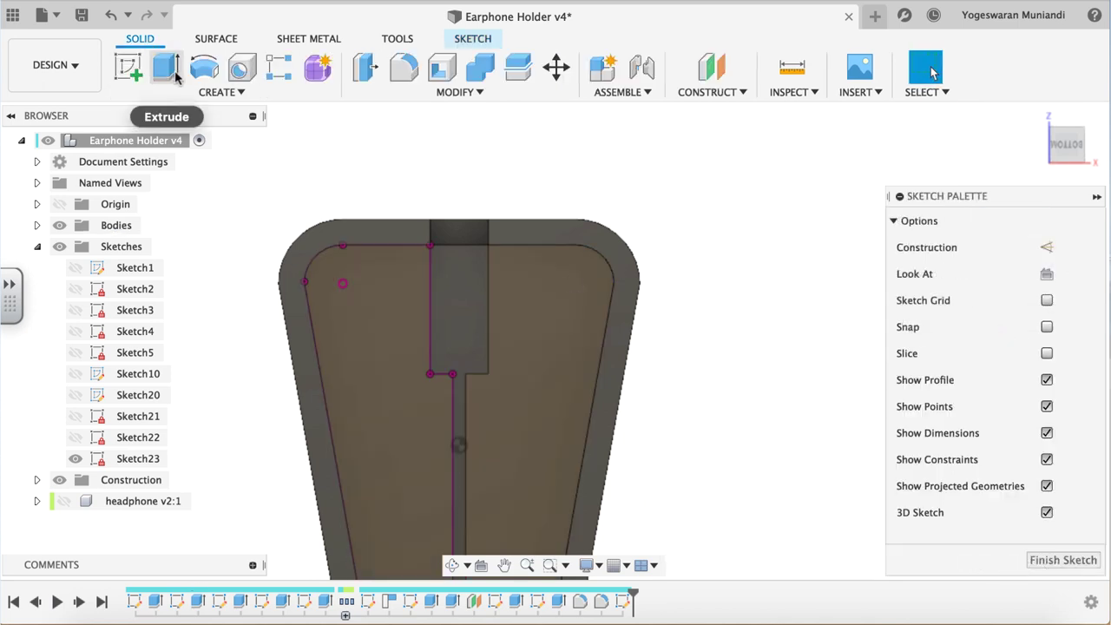
Extrude both projected profiles 3 mm, joined to the holder body.
{"action": "left_click", "coordinate": [165, 68]}
{"action": "left_click", "coordinate": [536, 311]}
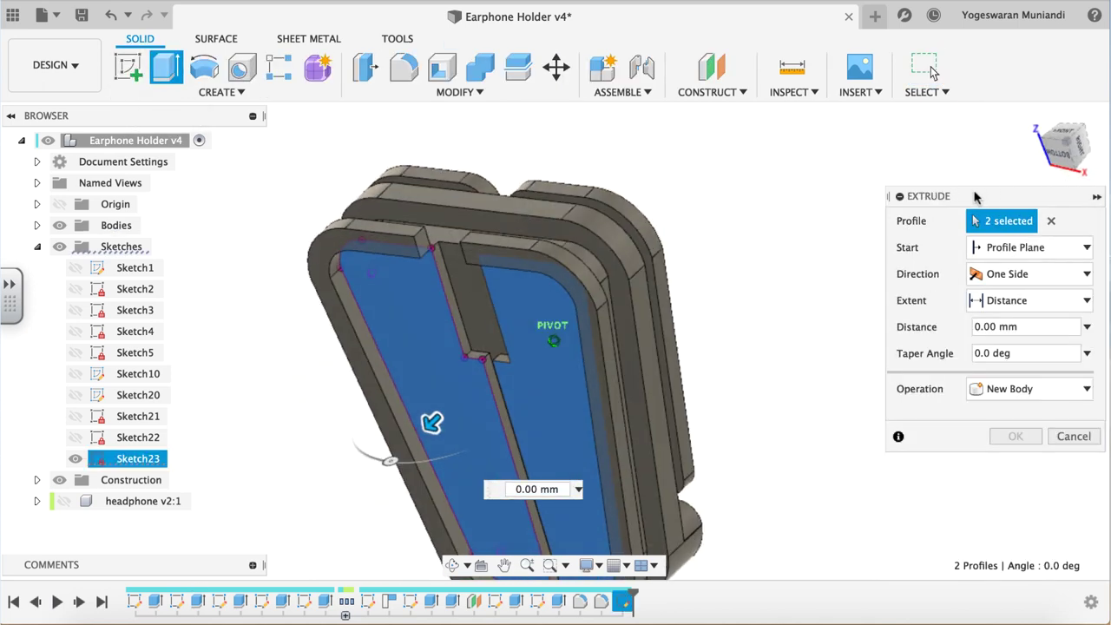
{"action": "type", "text": "3"}
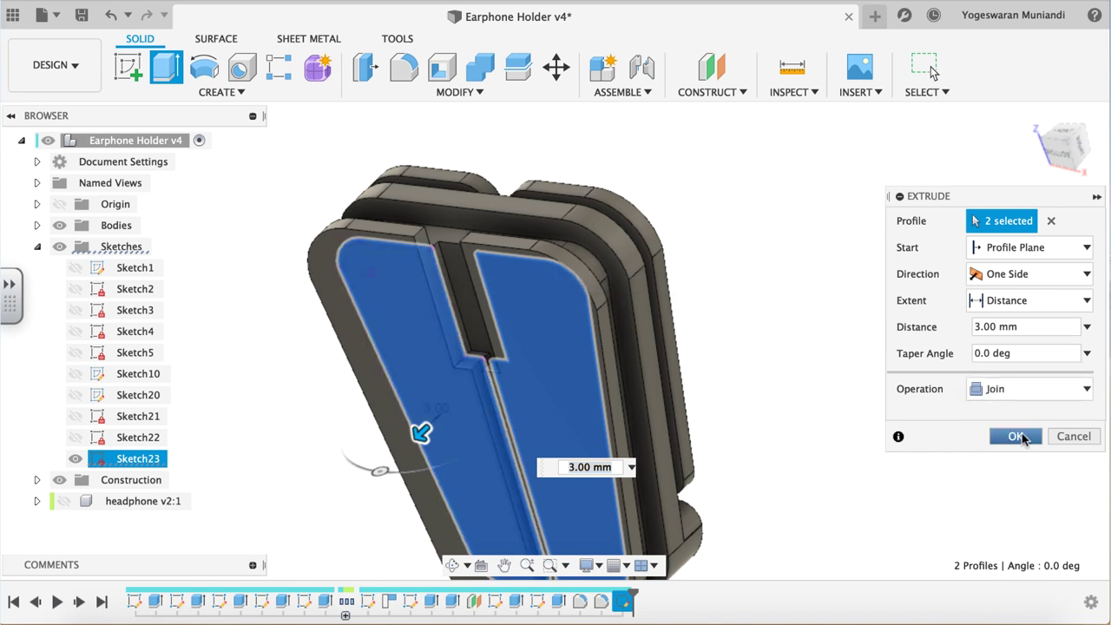
{"action": "left_click", "coordinate": [1016, 436]}
{"action": "scroll", "coordinate": [897, 392], "scroll_direction": "down", "scroll_amount": 2}
{"action": "middle_click_drag", "start_coordinate": [552, 340], "coordinate": [719, 274], "text": "shift"}
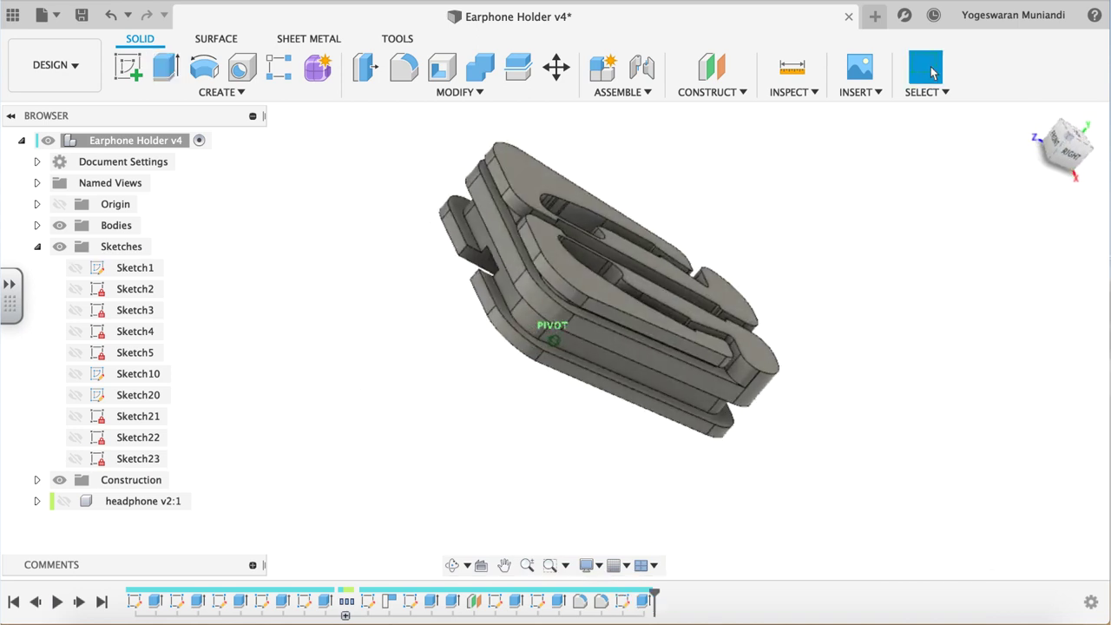
Round the two side notch edges with a 4 mm fillet.
{"action": "left_click", "coordinate": [404, 68]}
{"action": "left_click", "coordinate": [460, 254]}
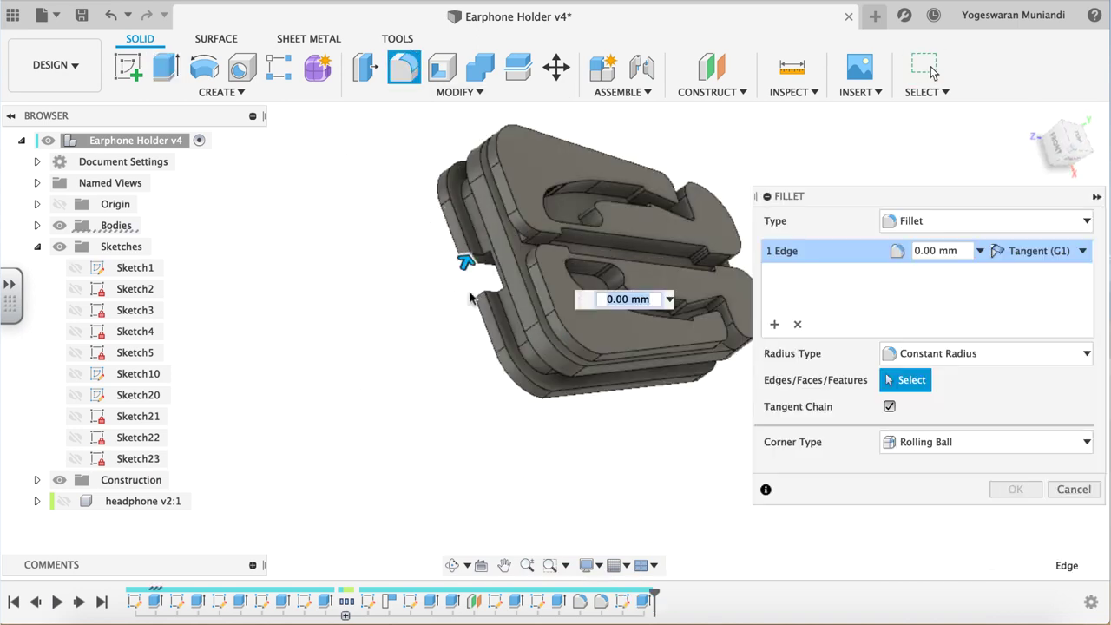
{"action": "left_click", "coordinate": [473, 288]}
{"action": "left_click_drag", "start_coordinate": [469, 286], "coordinate": [476, 291]}
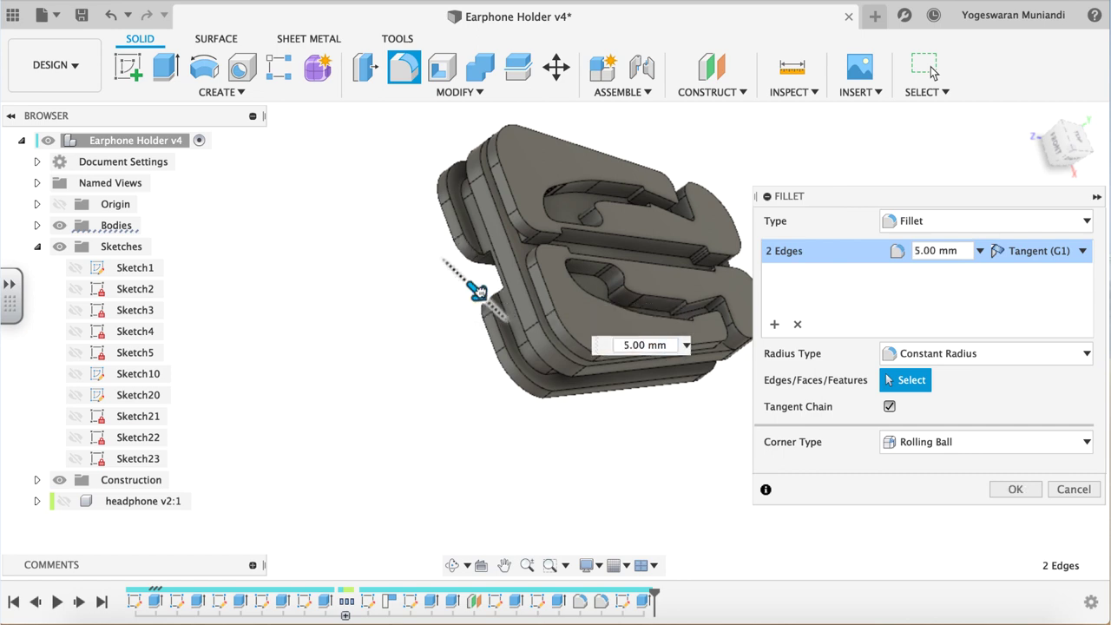
{"action": "double_click", "coordinate": [915, 251]}
{"action": "type", "text": "4"}
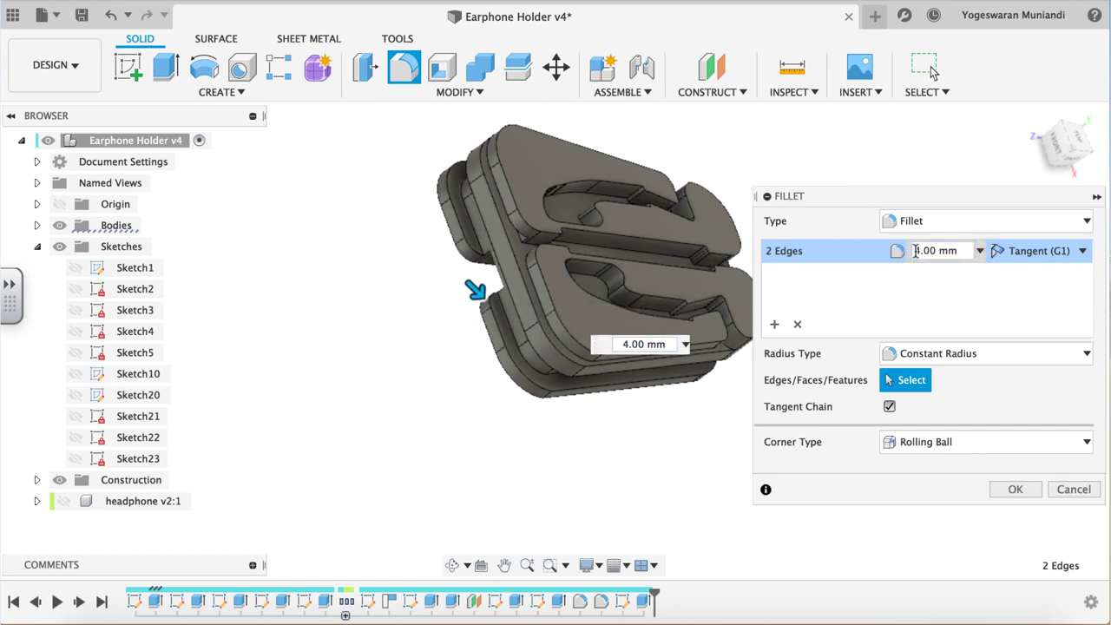
{"action": "left_click", "coordinate": [1015, 489]}
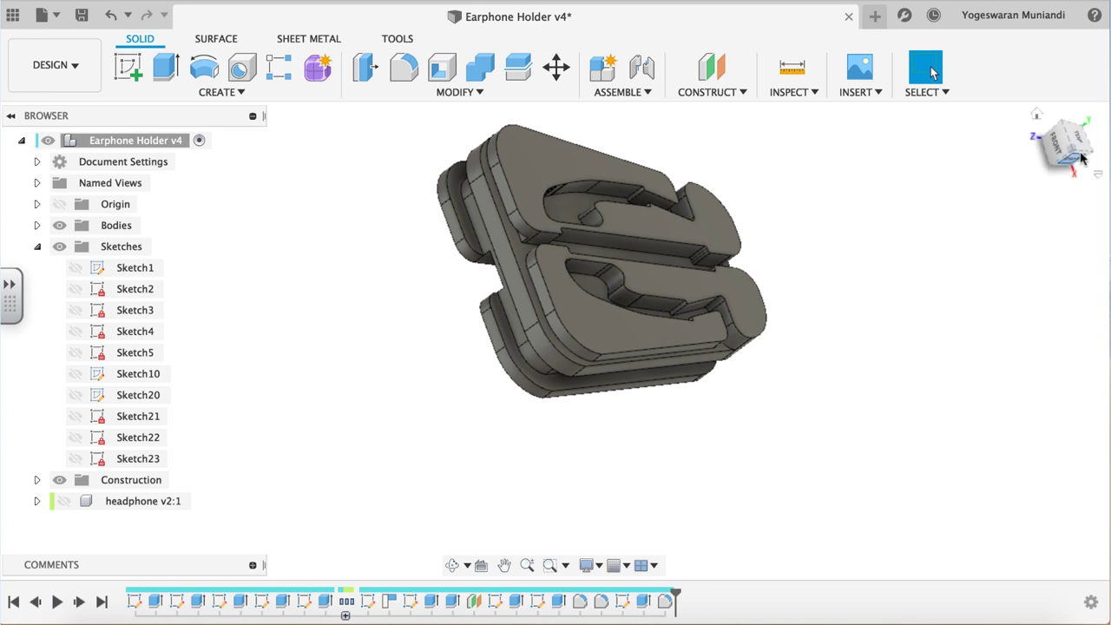
{"action": "left_click", "coordinate": [1079, 158]}
{"action": "left_click_drag", "start_coordinate": [1076, 164], "coordinate": [1008, 158]}
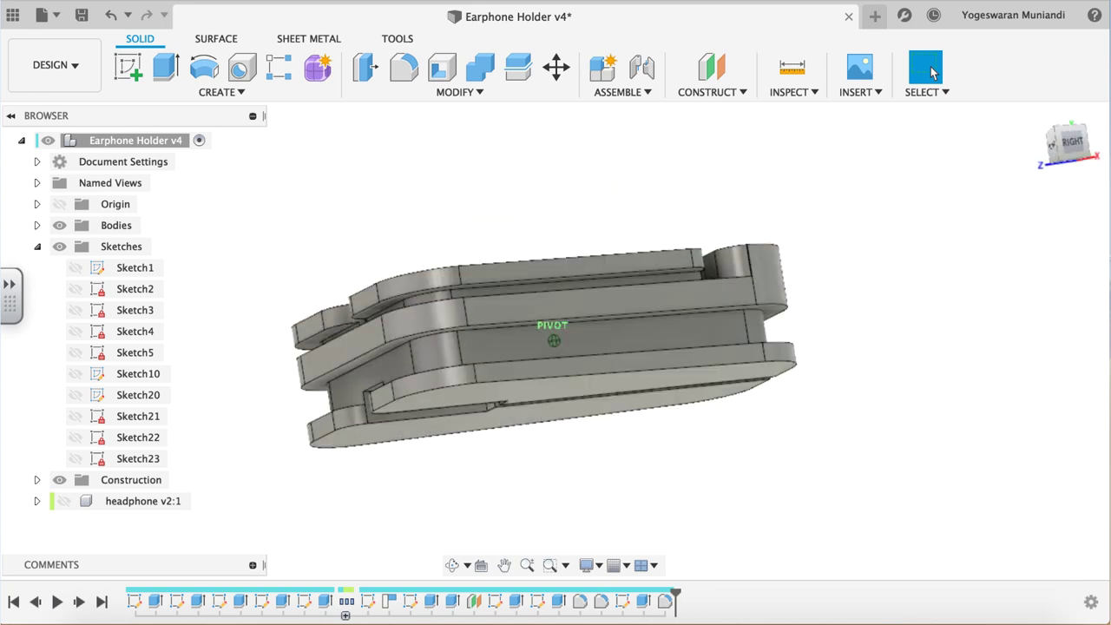
Apply a 0.5 mm rule fillet to all edges of the two bottom pad faces.
{"action": "left_click", "coordinate": [413, 73]}
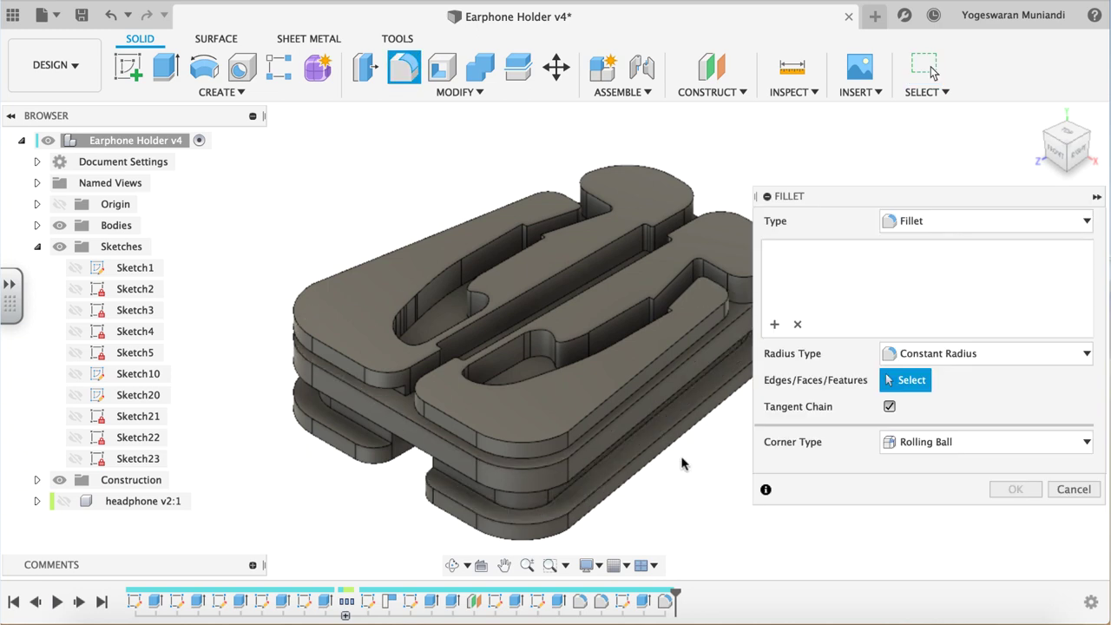
{"action": "left_click", "coordinate": [960, 223]}
{"action": "left_click", "coordinate": [930, 260]}
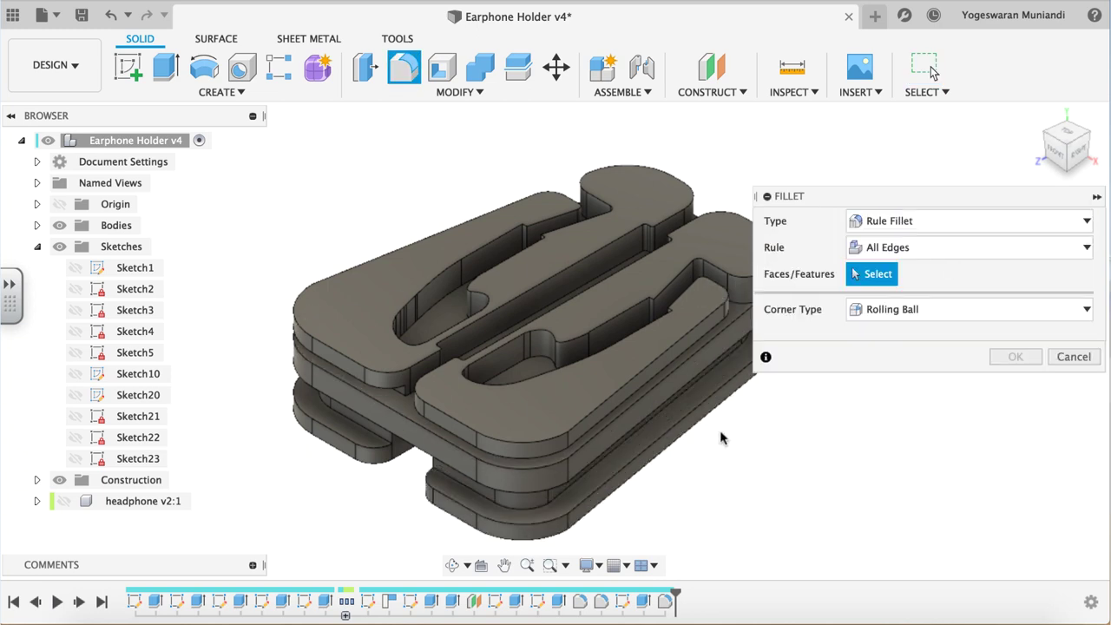
{"action": "left_click", "coordinate": [599, 450]}
{"action": "left_click", "coordinate": [492, 460]}
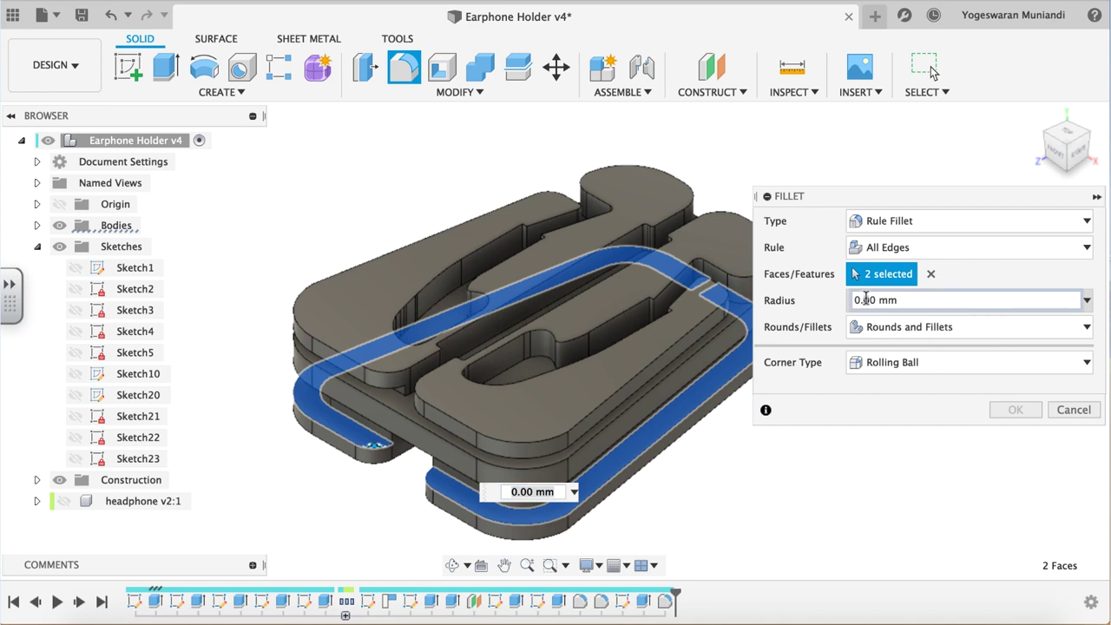
{"action": "type", "text": "5"}
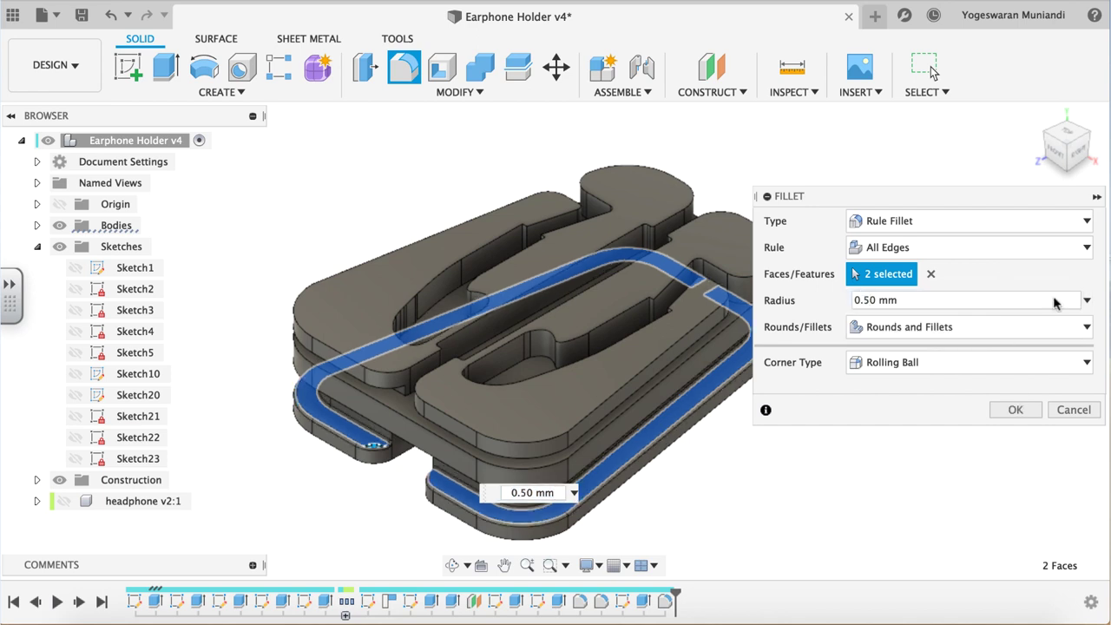
{"action": "left_click", "coordinate": [1014, 409]}
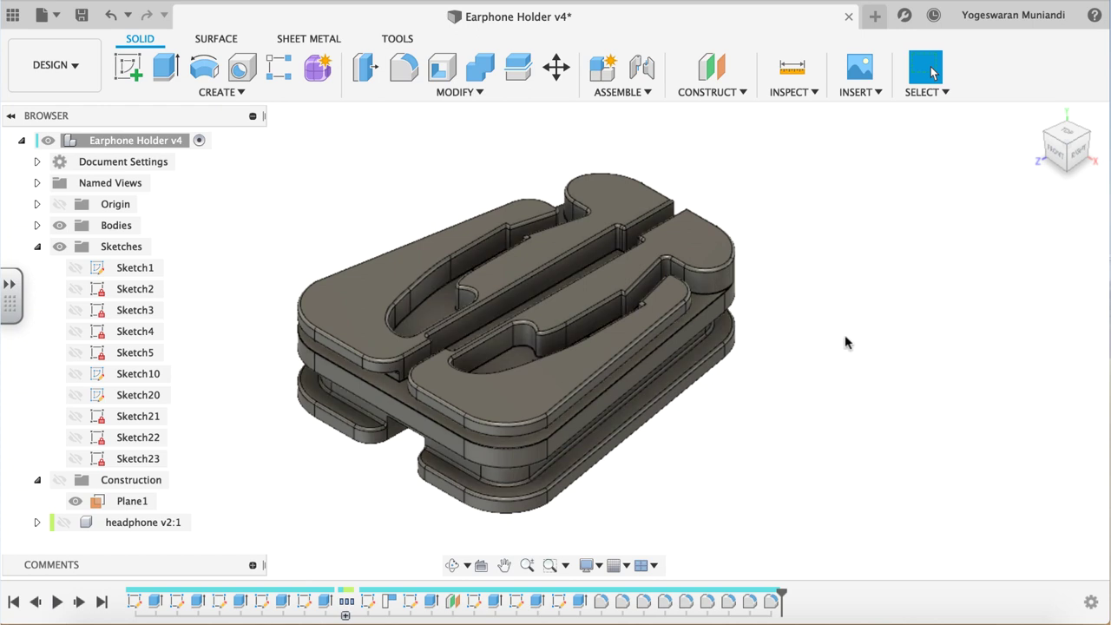
Assign the ABS Plastic physical material to the earphone holder.
{"action": "left_click", "coordinate": [165, 141]}
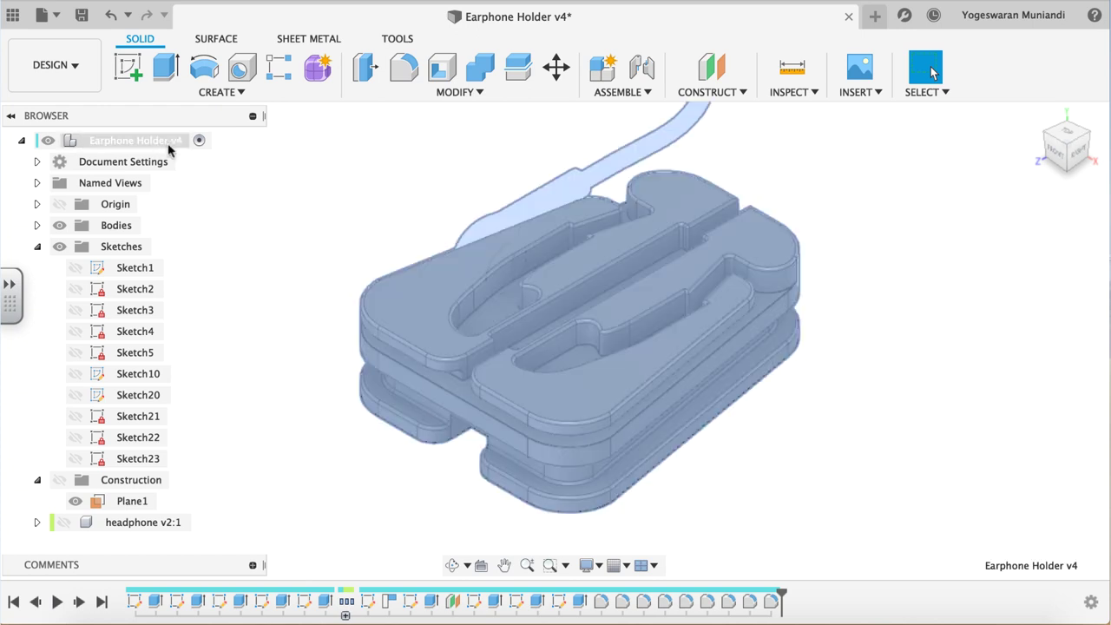
{"action": "right_click", "coordinate": [166, 143]}
{"action": "key", "text": "Escape"}
{"action": "key", "text": "a"}
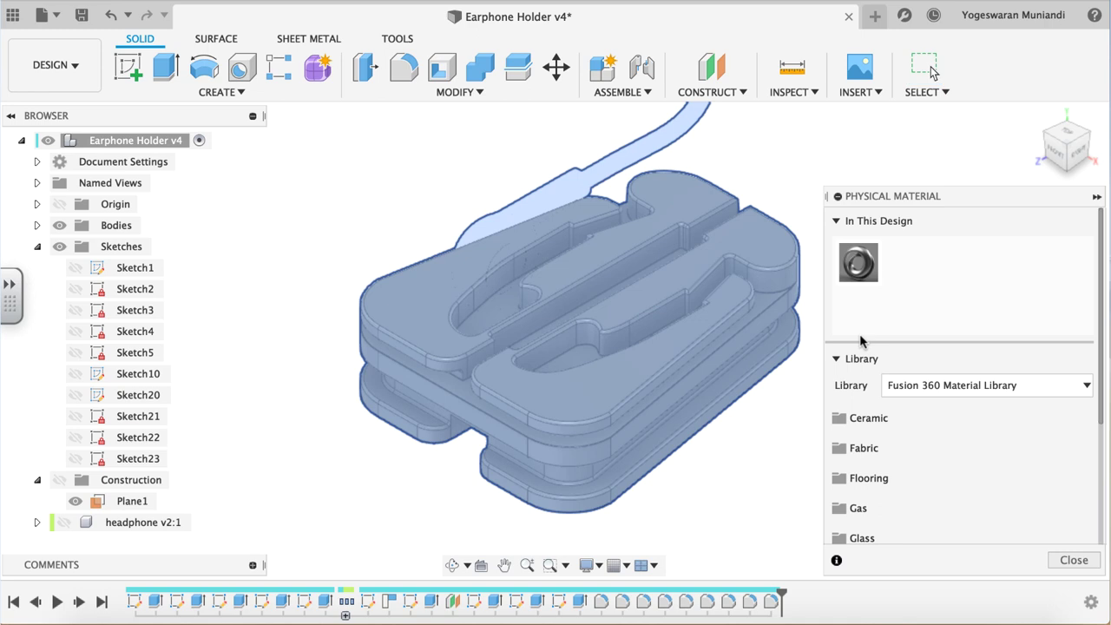
{"action": "scroll", "coordinate": [842, 448], "scroll_direction": "down", "scroll_amount": 3}
{"action": "scroll", "coordinate": [859, 478], "scroll_direction": "down", "scroll_amount": 1}
{"action": "left_click", "coordinate": [868, 502]}
{"action": "scroll", "coordinate": [877, 434], "scroll_direction": "up", "scroll_amount": 2}
{"action": "left_click_drag", "start_coordinate": [920, 399], "coordinate": [747, 416]}
{"action": "left_click", "coordinate": [1069, 560]}
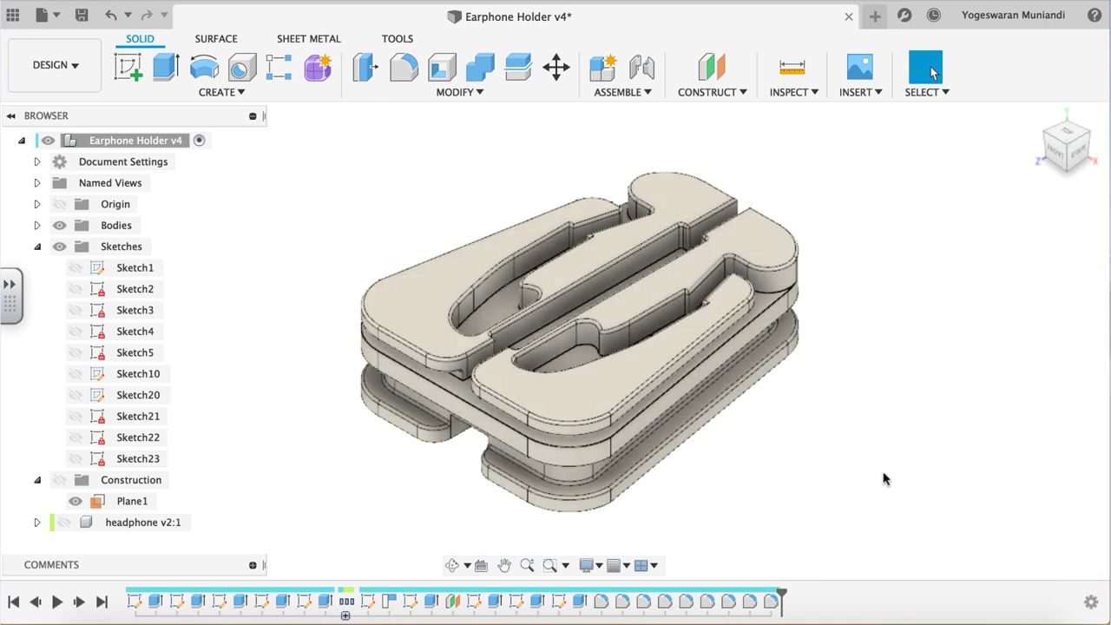
Apply the Plastic - Translucent Matte (Yellow) appearance to the holder.
{"action": "key", "text": "a"}
{"action": "scroll", "coordinate": [894, 442], "scroll_direction": "down", "scroll_amount": 5}
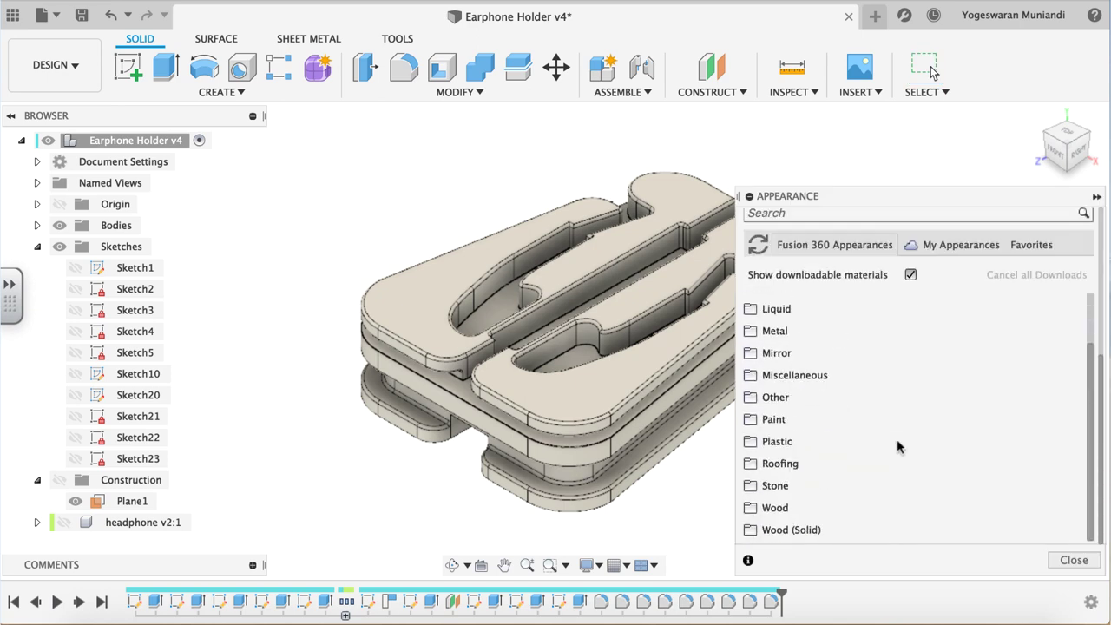
{"action": "left_click", "coordinate": [808, 445]}
{"action": "scroll", "coordinate": [868, 458], "scroll_direction": "down", "scroll_amount": 5}
{"action": "scroll", "coordinate": [868, 458], "scroll_direction": "up", "scroll_amount": 2}
{"action": "left_click", "coordinate": [851, 451]}
{"action": "left_click", "coordinate": [839, 437]}
{"action": "scroll", "coordinate": [839, 443], "scroll_direction": "down", "scroll_amount": 5}
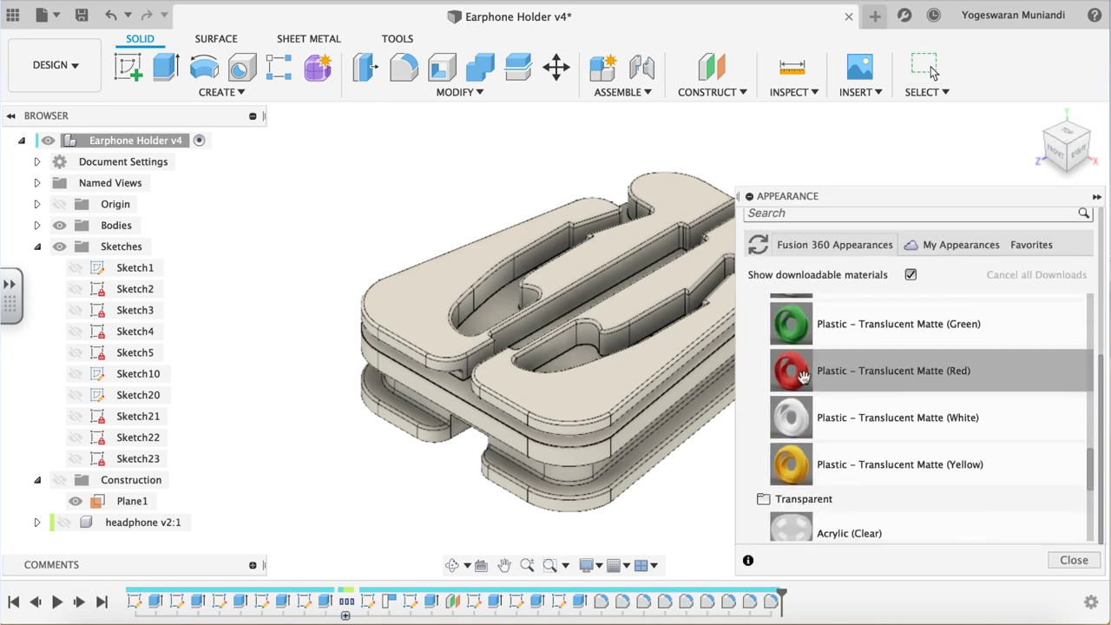
{"action": "left_click_drag", "start_coordinate": [790, 323], "coordinate": [710, 461]}
{"action": "left_click_drag", "start_coordinate": [790, 465], "coordinate": [590, 364]}
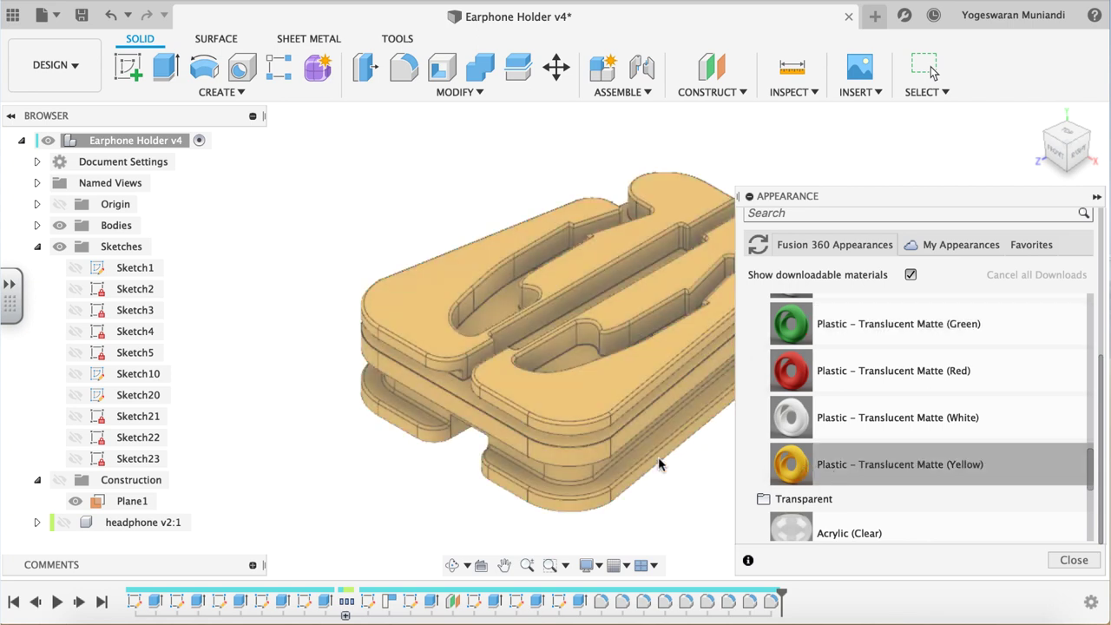
{"action": "left_click", "coordinate": [1073, 560]}
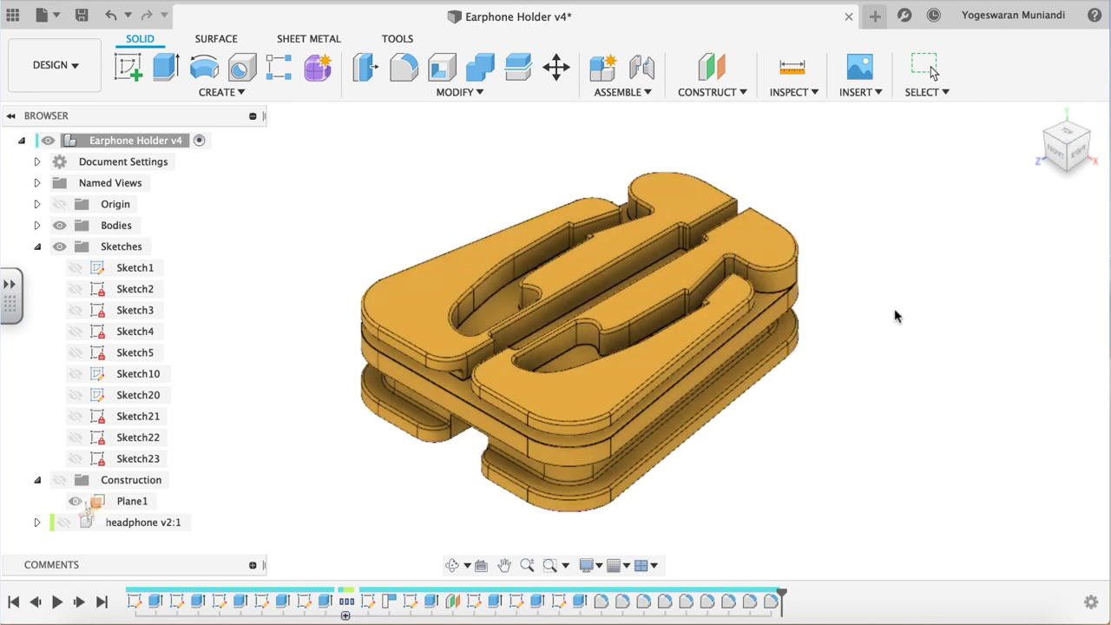